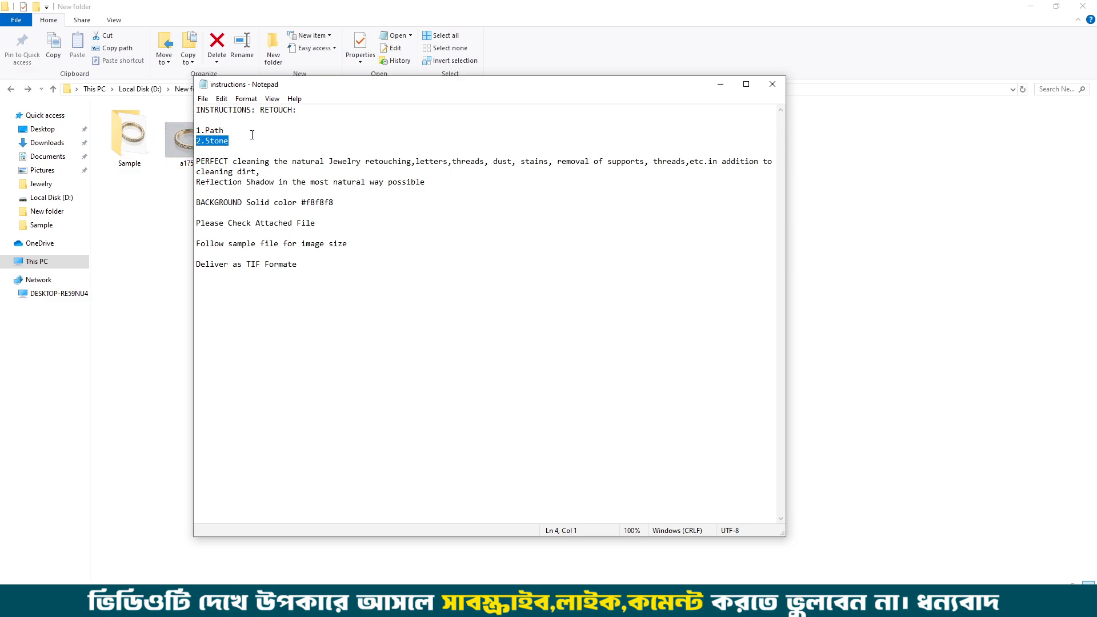
Step: Read the retouch instructions on the path and stone work, jewelry cleaning, reflection shadow, background color and attached file
{"action": "left_click_drag", "start_coordinate": [226, 131], "coordinate": [188, 141]}
{"action": "left_click_drag", "start_coordinate": [414, 162], "coordinate": [189, 160]}
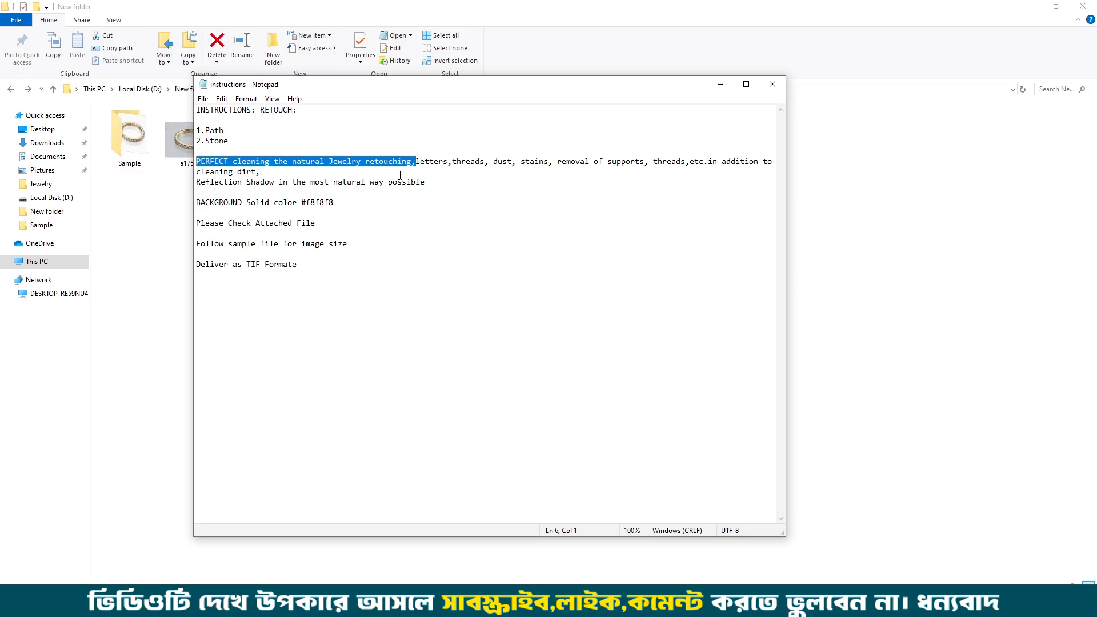
{"action": "left_click", "coordinate": [366, 162]}
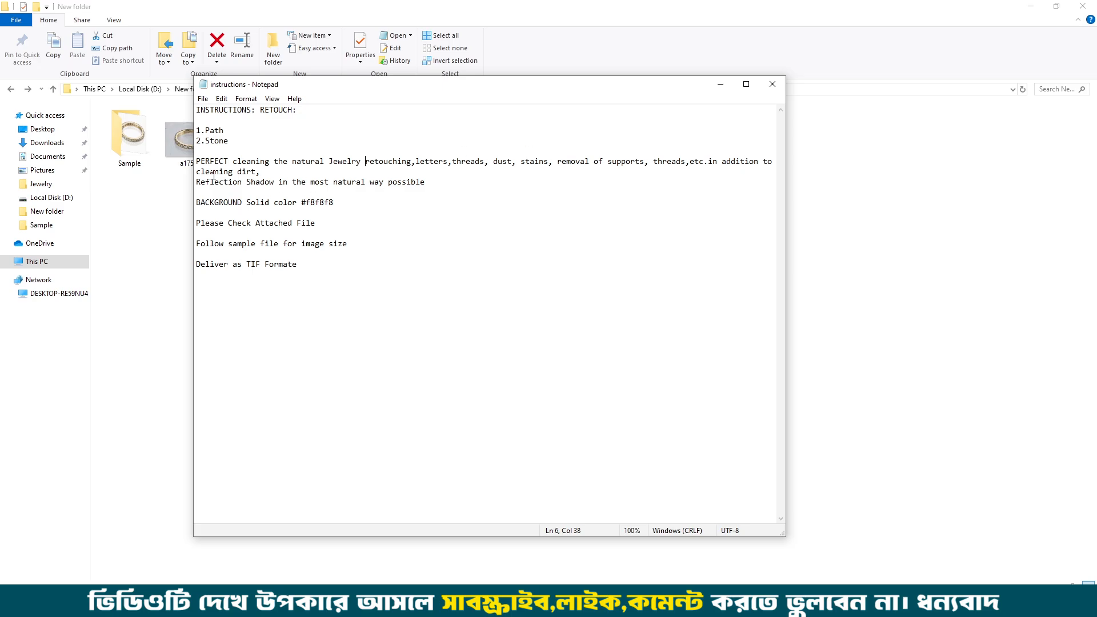
{"action": "left_click_drag", "start_coordinate": [265, 172], "coordinate": [197, 172]}
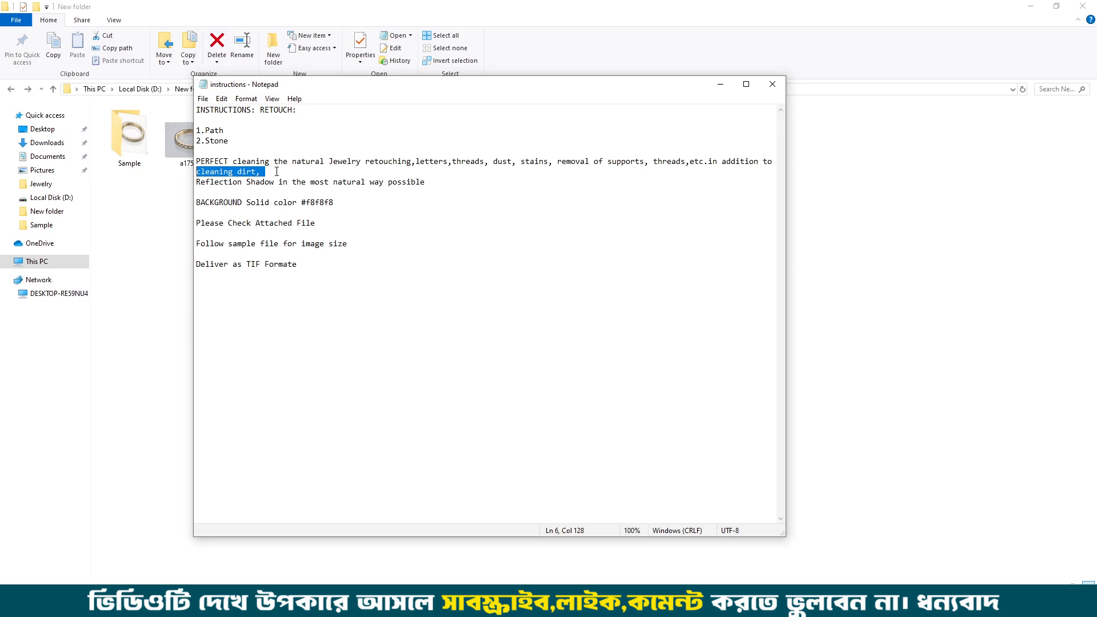
{"action": "left_click_drag", "start_coordinate": [443, 187], "coordinate": [306, 202]}
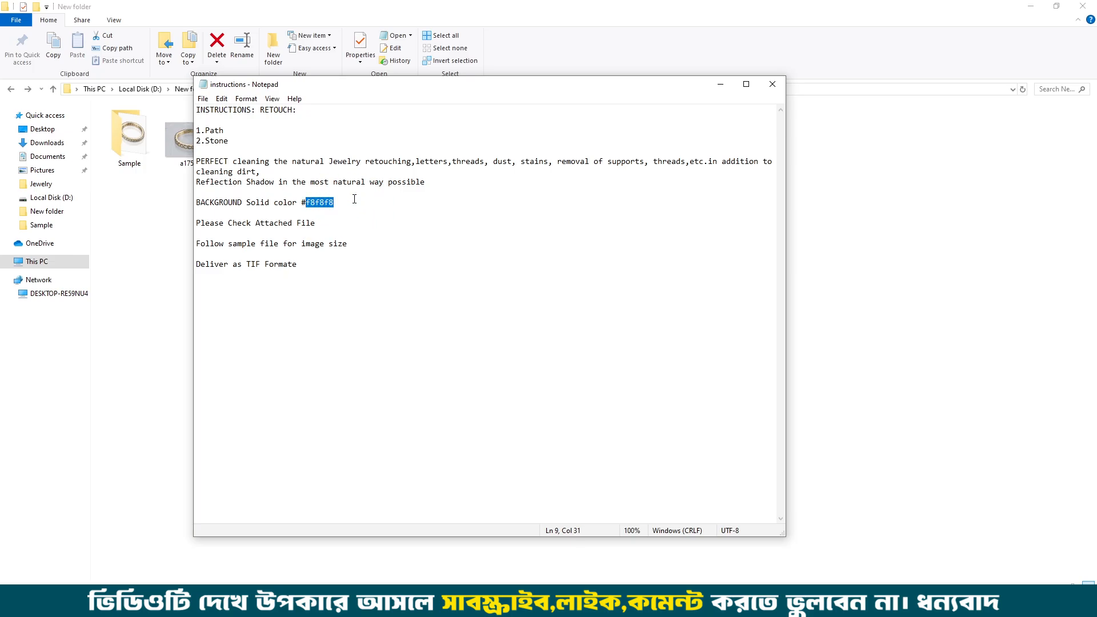
{"action": "left_click_drag", "start_coordinate": [335, 222], "coordinate": [189, 222]}
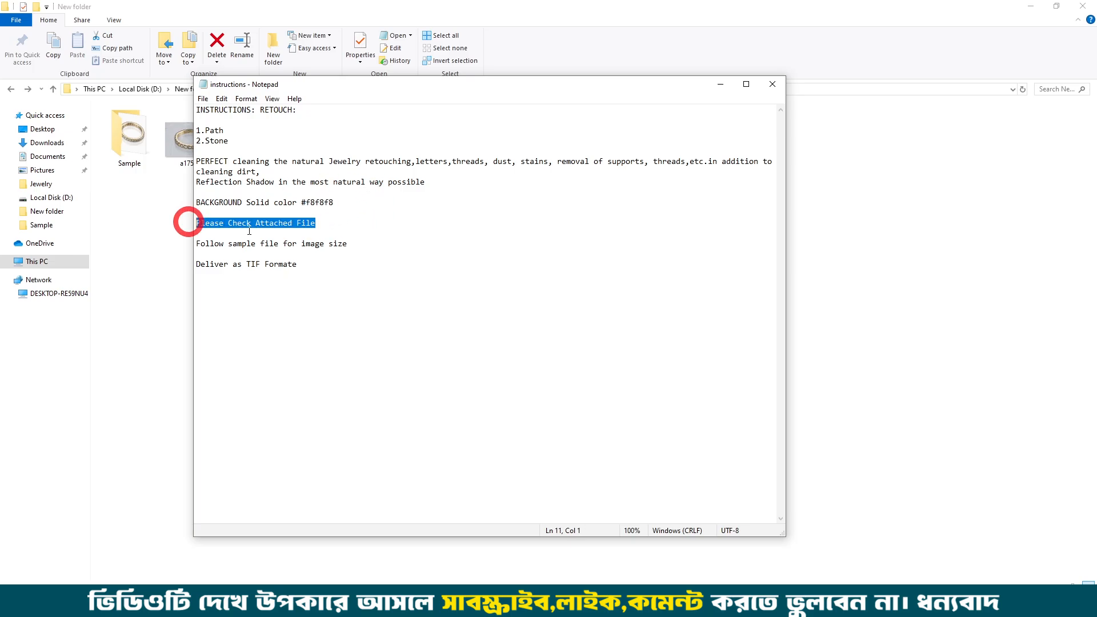
{"action": "left_click", "coordinate": [745, 85]}
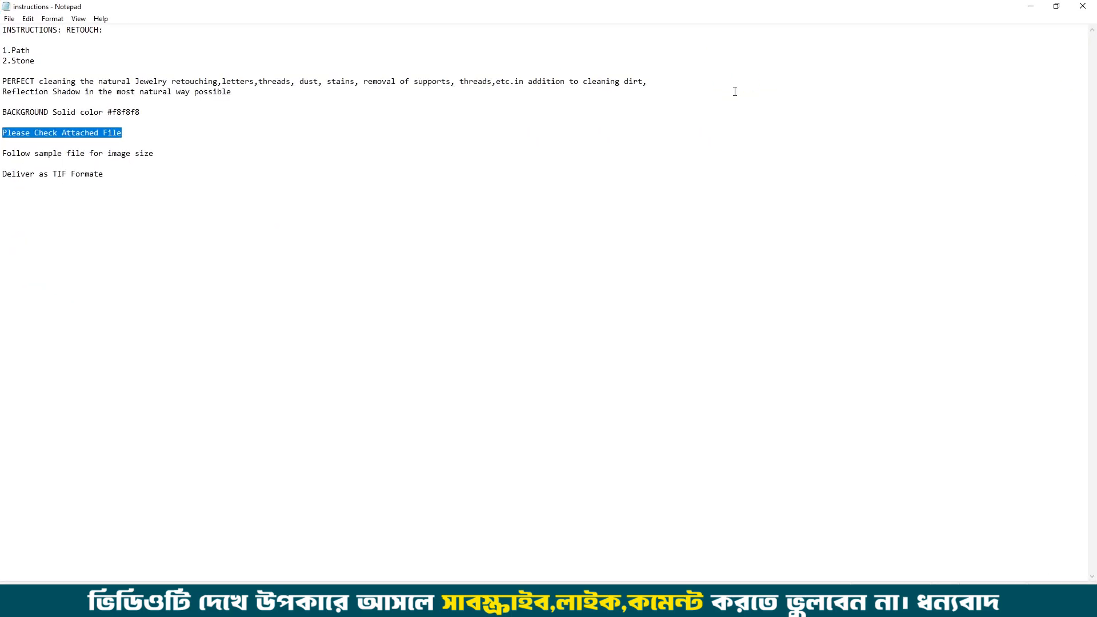
{"action": "left_click", "coordinate": [228, 133]}
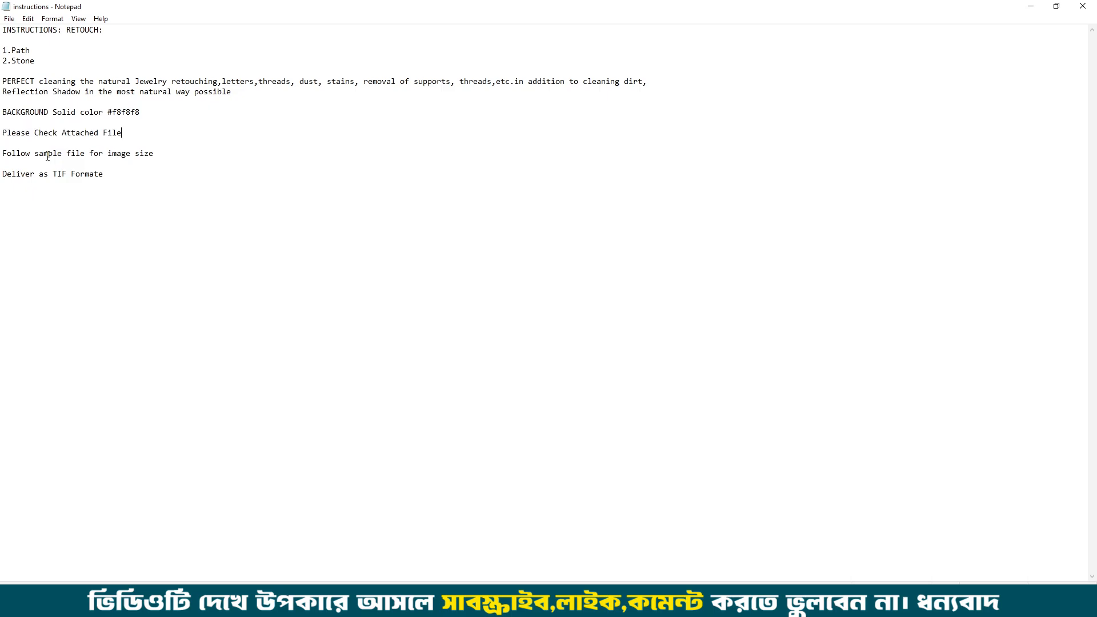
Step: Review the image size and TIF delivery requirements, then recheck the stone, background color and attached file lines
{"action": "left_click_drag", "start_coordinate": [156, 153], "coordinate": [76, 153]}
{"action": "left_click", "coordinate": [159, 193]}
{"action": "left_click", "coordinate": [135, 223]}
{"action": "left_click", "coordinate": [2, 186]}
{"action": "left_click_drag", "start_coordinate": [101, 186], "coordinate": [86, 143]}
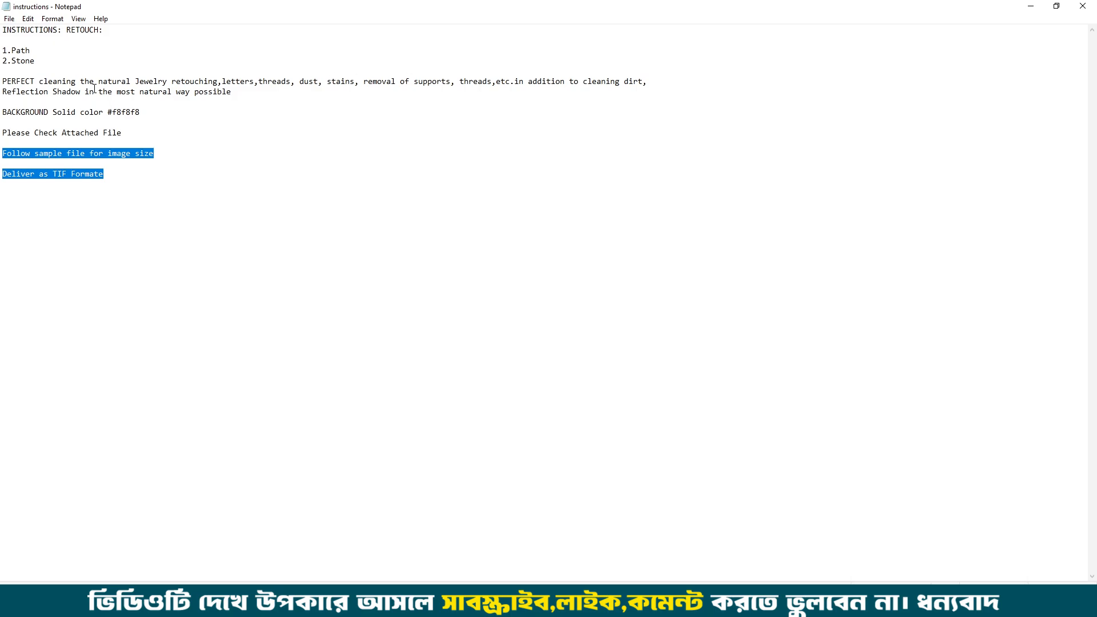
{"action": "left_click_drag", "start_coordinate": [41, 62], "coordinate": [18, 64]}
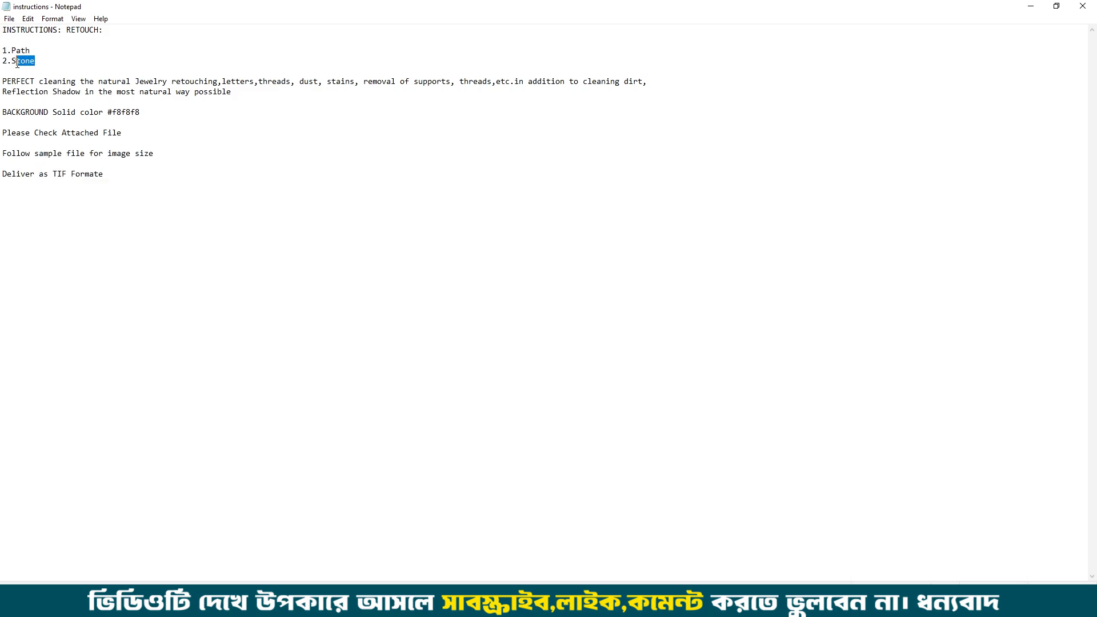
{"action": "left_click_drag", "start_coordinate": [141, 113], "coordinate": [112, 113]}
{"action": "left_click_drag", "start_coordinate": [177, 157], "coordinate": [2, 154]}
{"action": "left_click_drag", "start_coordinate": [129, 176], "coordinate": [2, 170]}
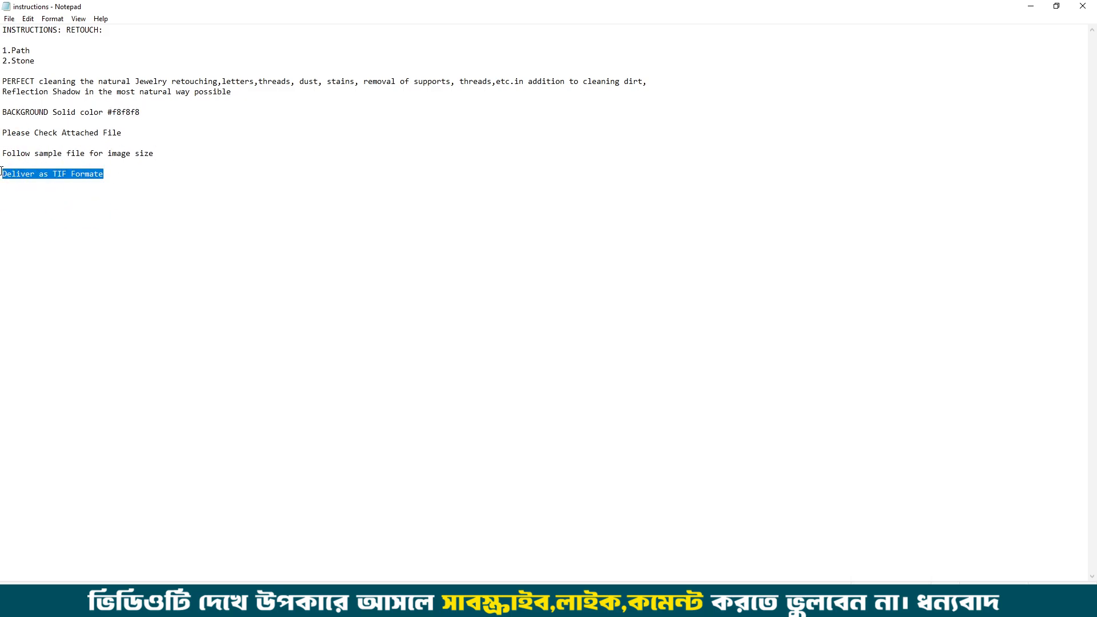
{"action": "left_click", "coordinate": [1028, 6]}
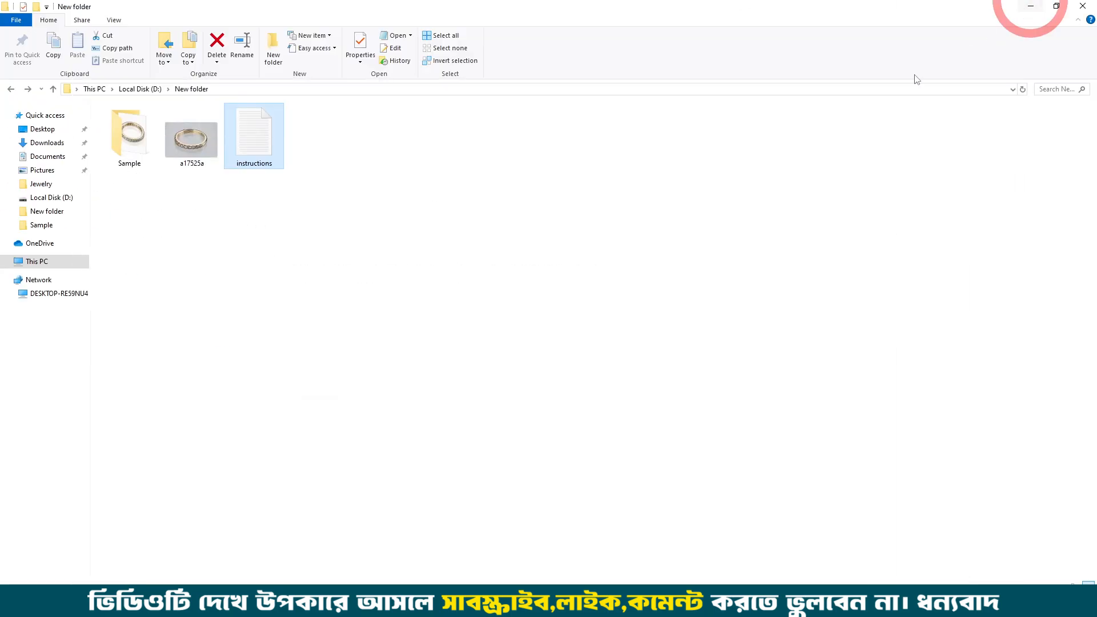
{"action": "key", "text": "alt+Tab"}
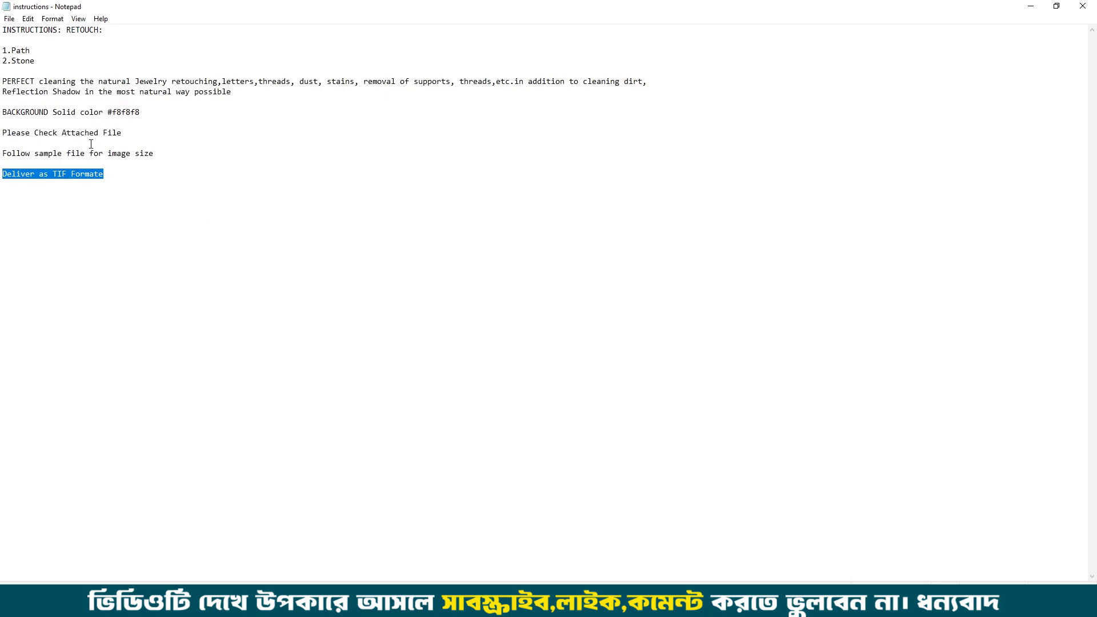
{"action": "left_click_drag", "start_coordinate": [122, 132], "coordinate": [2, 132]}
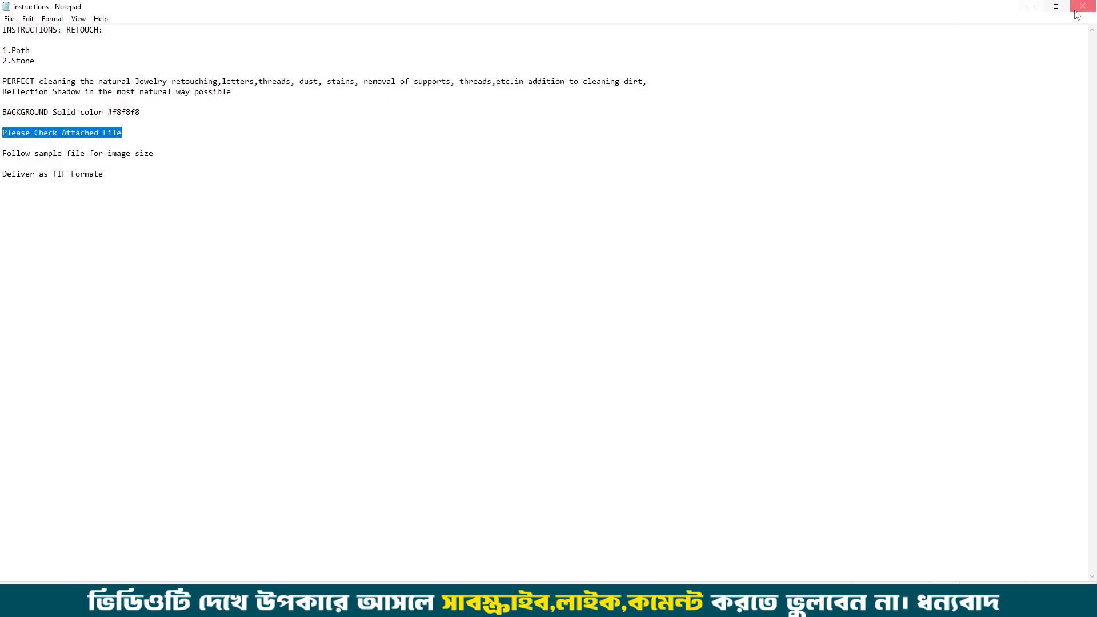
Step: Open the sample ring image a17565a from the Sample folder in Photoshop
{"action": "left_click", "coordinate": [1035, 11]}
{"action": "left_click", "coordinate": [396, 291]}
{"action": "right_click", "coordinate": [396, 289]}
{"action": "left_click", "coordinate": [426, 333]}
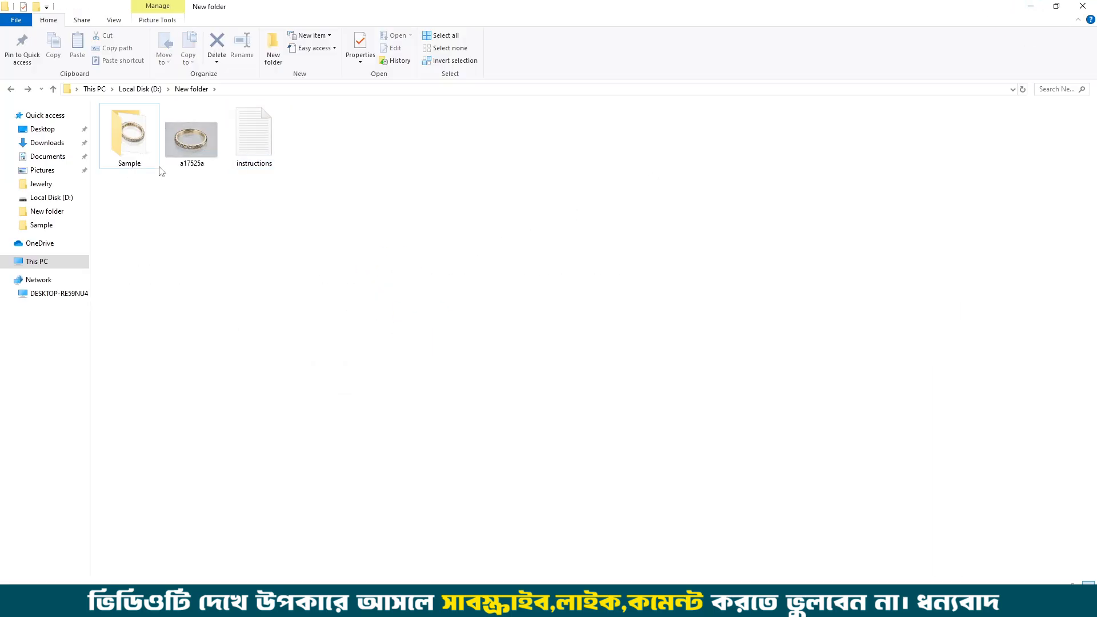
{"action": "double_click", "coordinate": [152, 147]}
{"action": "left_click_drag", "start_coordinate": [134, 138], "coordinate": [526, 5]}
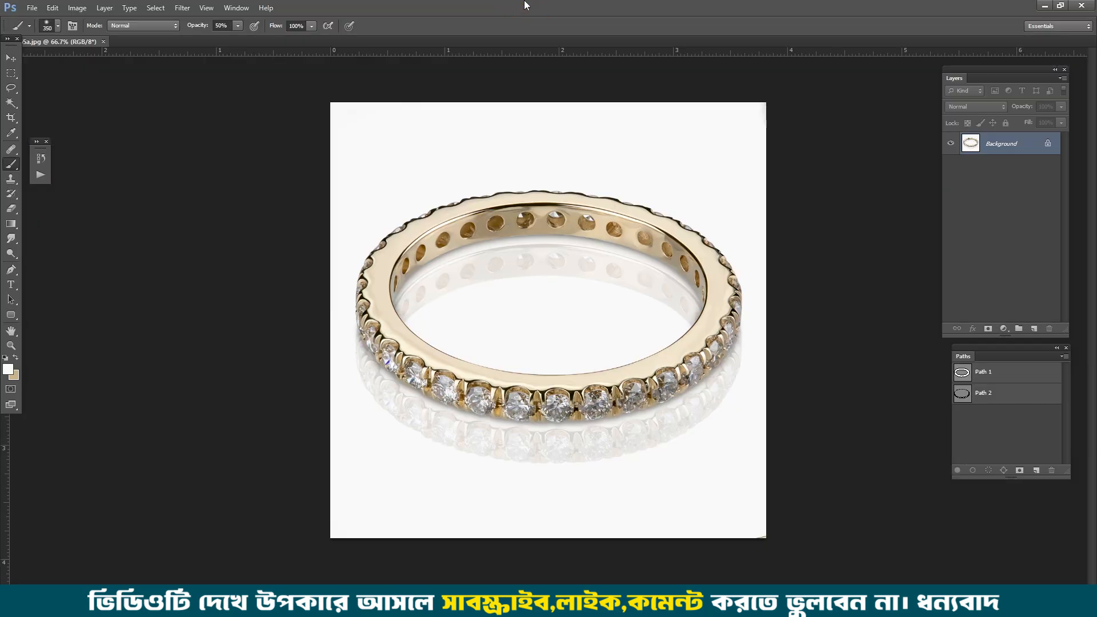
Step: Examine the sample ring's stones, inner band, outer edge and reflection as the reference for the retouch
{"action": "key", "text": "KP_7"}
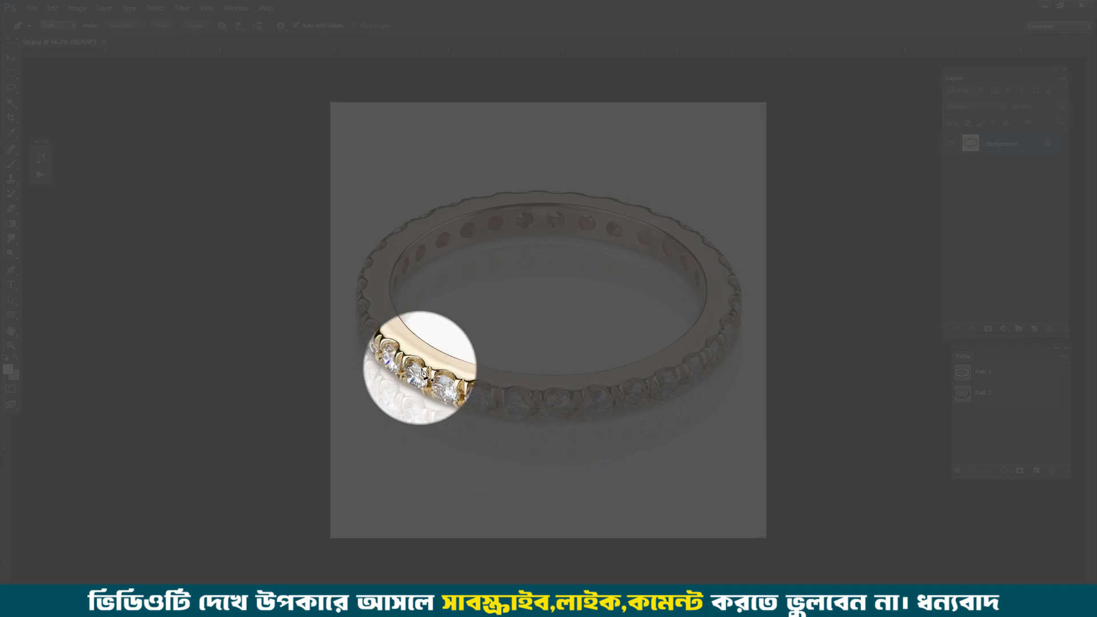
{"action": "key", "text": "KP_8"}
{"action": "mouse_move", "coordinate": [640, 220]}
{"action": "left_mouse_down"}
{"action": "mouse_move", "coordinate": [749, 304]}
{"action": "mouse_move", "coordinate": [734, 447]}
{"action": "mouse_move", "coordinate": [522, 501]}
{"action": "mouse_move", "coordinate": [337, 431]}
{"action": "mouse_move", "coordinate": [355, 235]}
{"action": "mouse_move", "coordinate": [575, 216]}
{"action": "left_mouse_up"}
{"action": "key", "text": "KP_8"}
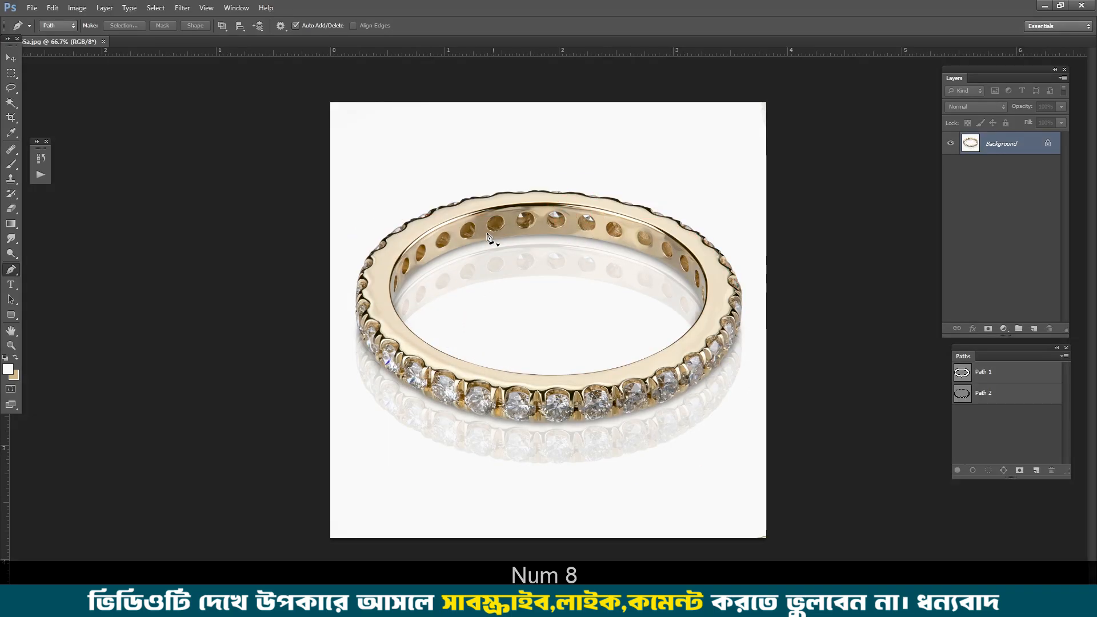
{"action": "scroll", "coordinate": [657, 206], "scroll_direction": "up", "scroll_amount": 5}
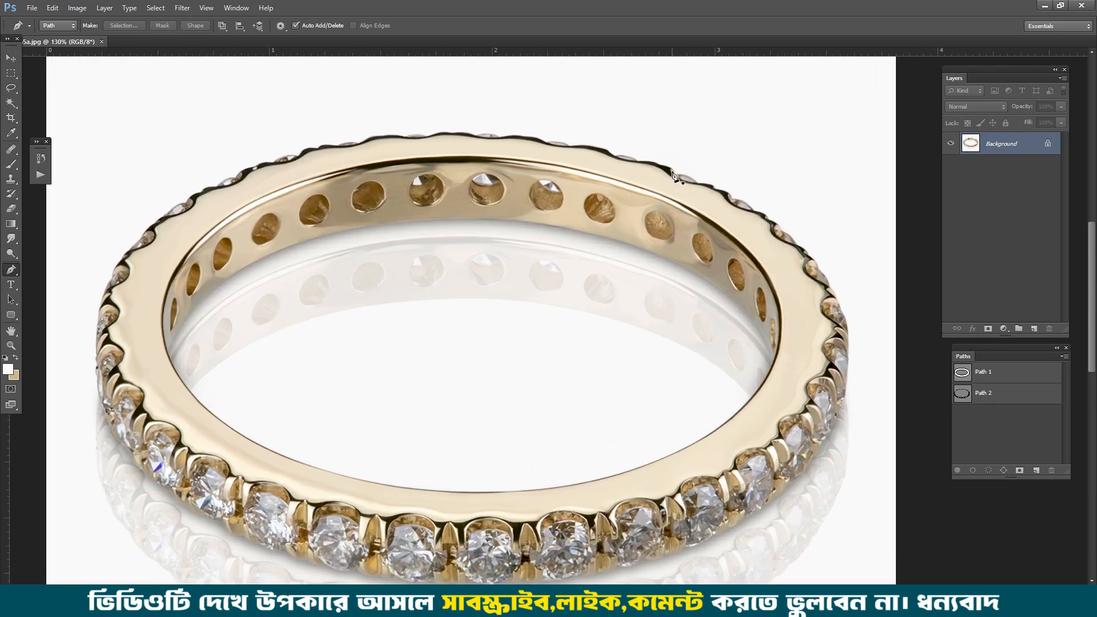
{"action": "scroll", "coordinate": [674, 182], "scroll_direction": "down", "scroll_amount": 2}
{"action": "key", "text": "KP_8"}
{"action": "mouse_move", "coordinate": [667, 150]}
{"action": "left_mouse_down"}
{"action": "mouse_move", "coordinate": [682, 153]}
{"action": "mouse_move", "coordinate": [760, 433]}
{"action": "mouse_move", "coordinate": [232, 279]}
{"action": "mouse_move", "coordinate": [674, 136]}
{"action": "left_mouse_up"}
{"action": "key", "text": "KP_8"}
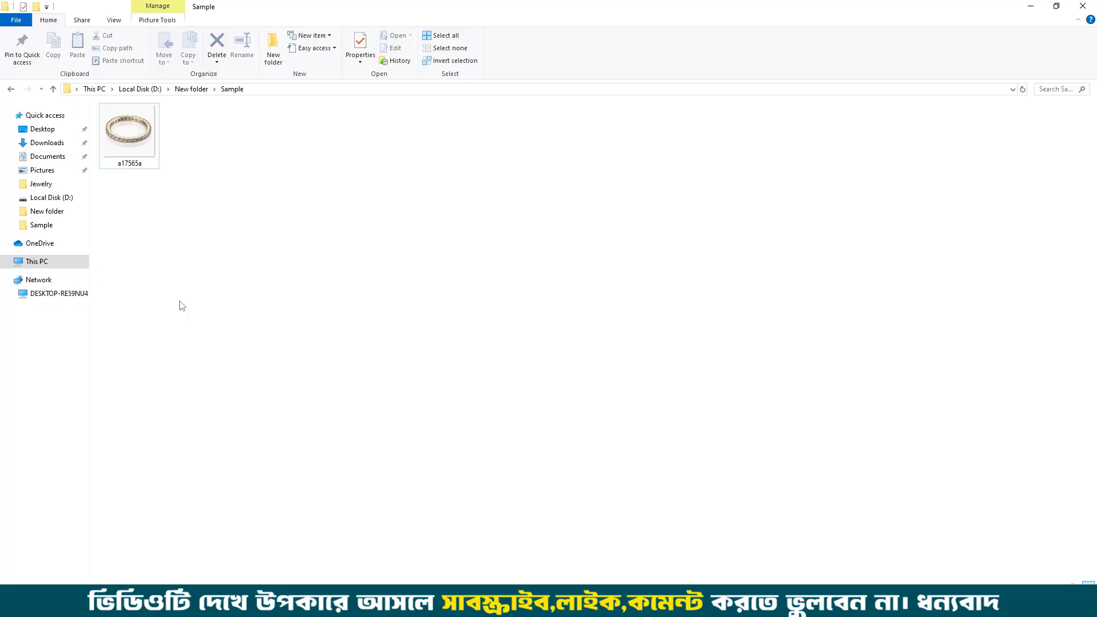
Step: Return to New folder and open the raw ring photo a17525a in Photoshop
{"action": "key", "text": "BackSpace"}
{"action": "mouse_move", "coordinate": [193, 137]}
{"action": "left_mouse_down"}
{"action": "mouse_move", "coordinate": [504, 397]}
{"action": "mouse_move", "coordinate": [532, 526]}
{"action": "mouse_move", "coordinate": [504, 591]}
{"action": "mouse_move", "coordinate": [763, 245]}
{"action": "mouse_move", "coordinate": [785, 368]}
{"action": "mouse_move", "coordinate": [727, 480]}
{"action": "mouse_move", "coordinate": [522, 530]}
{"action": "mouse_move", "coordinate": [368, 473]}
{"action": "mouse_move", "coordinate": [312, 376]}
{"action": "mouse_move", "coordinate": [408, 270]}
{"action": "mouse_move", "coordinate": [474, 235]}
{"action": "mouse_move", "coordinate": [621, 234]}
{"action": "mouse_move", "coordinate": [705, 256]}
{"action": "mouse_move", "coordinate": [721, 276]}
{"action": "left_mouse_up"}
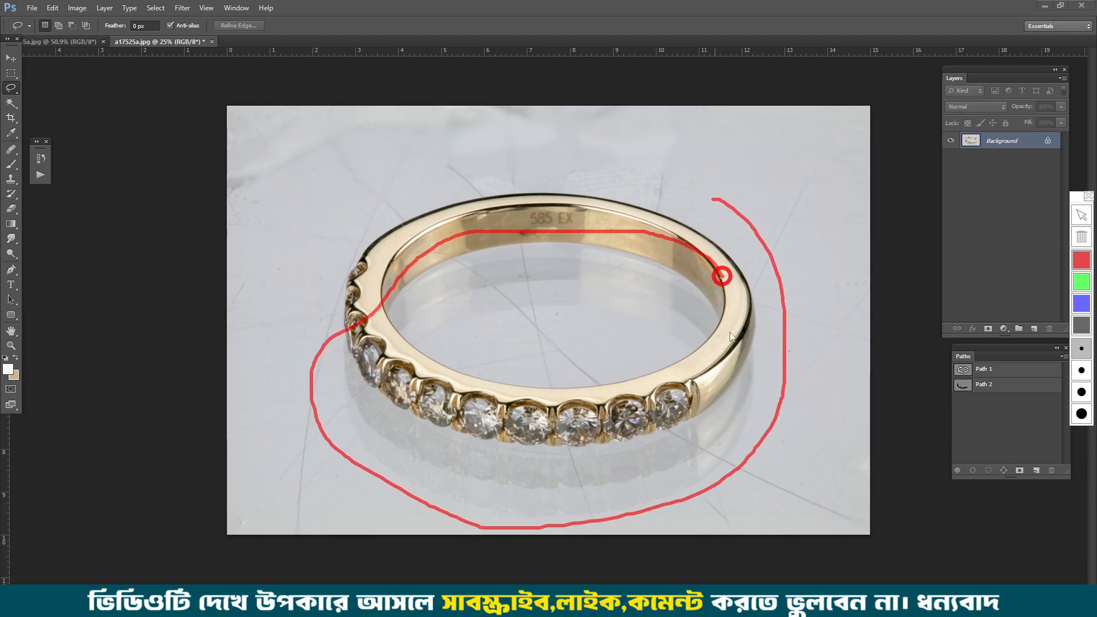
{"action": "key", "text": "KP_8"}
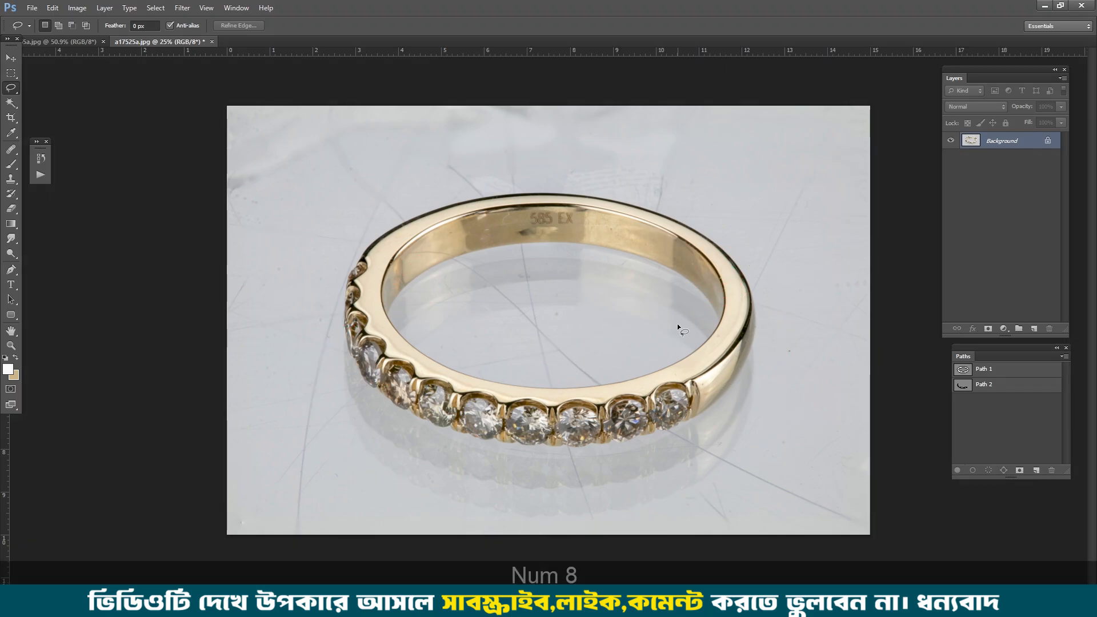
Step: Examine the raw ring photo's stones, band, reflection and surrounding background up close
{"action": "scroll", "coordinate": [735, 441], "scroll_direction": "up", "scroll_amount": 6}
{"action": "scroll", "coordinate": [746, 396], "scroll_direction": "down", "scroll_amount": 3}
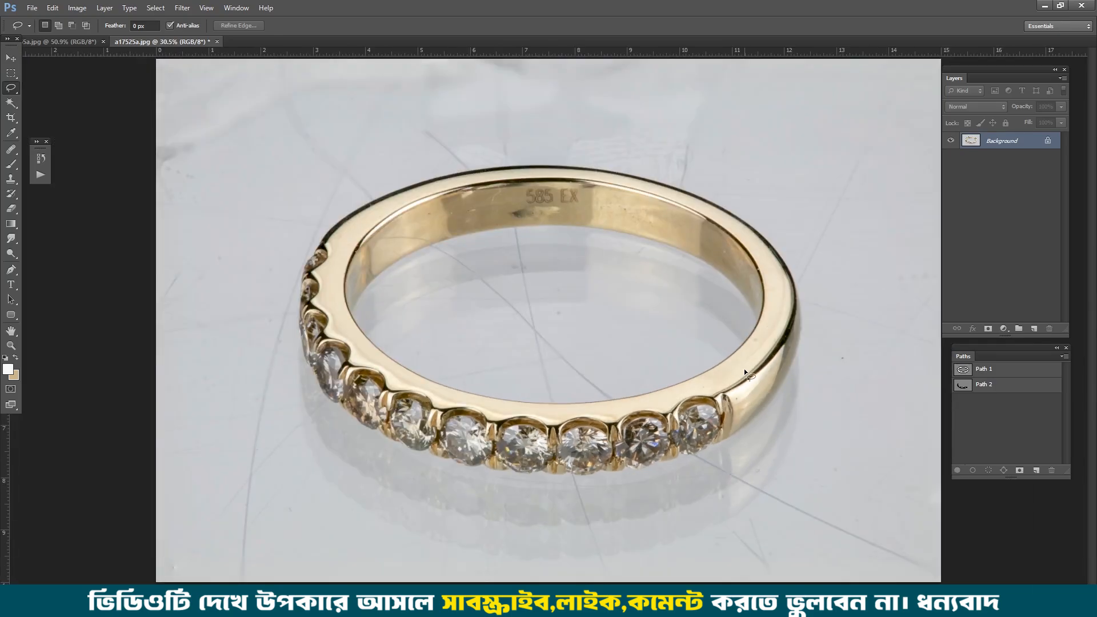
{"action": "scroll", "coordinate": [743, 369], "scroll_direction": "up", "scroll_amount": 8}
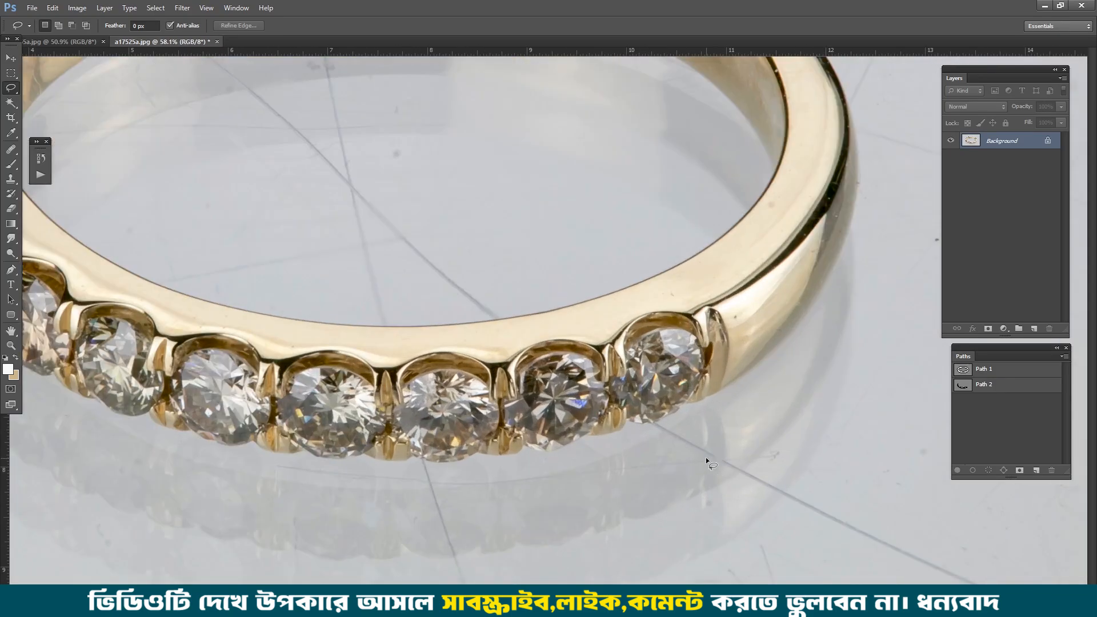
{"action": "scroll", "coordinate": [338, 473], "scroll_direction": "down", "scroll_amount": 7}
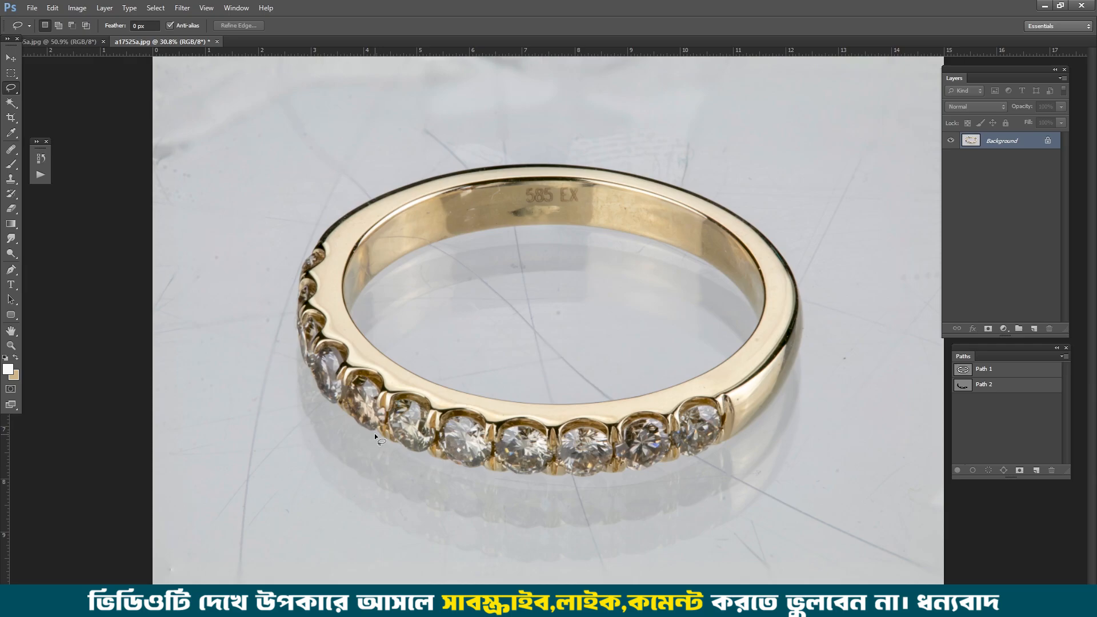
{"action": "key", "text": "ctrl+d"}
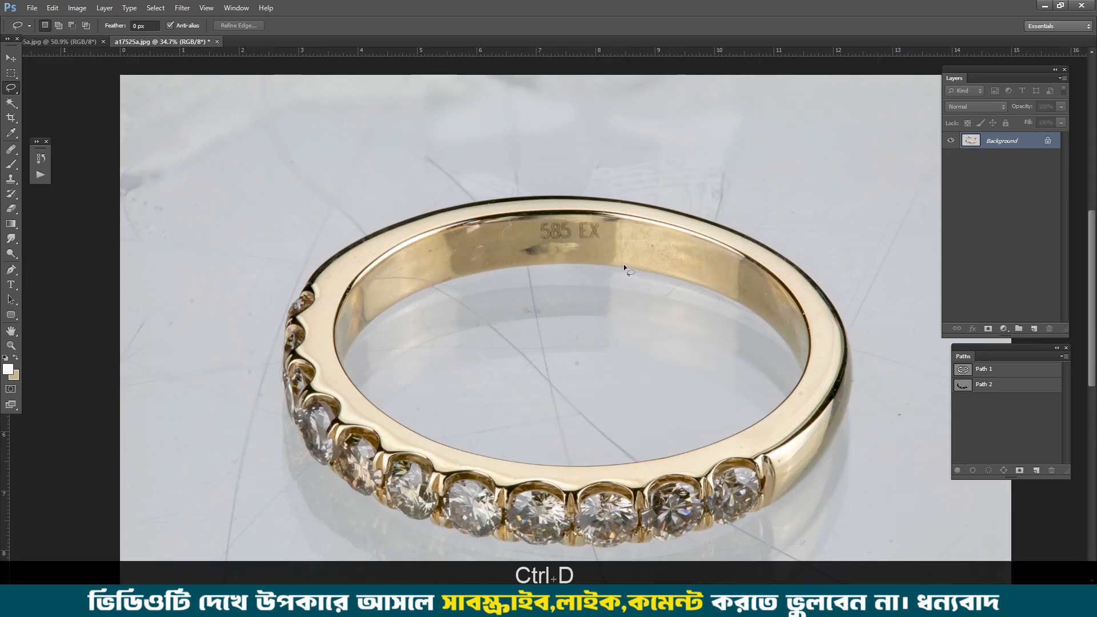
{"action": "scroll", "coordinate": [788, 360], "scroll_direction": "down", "scroll_amount": 2}
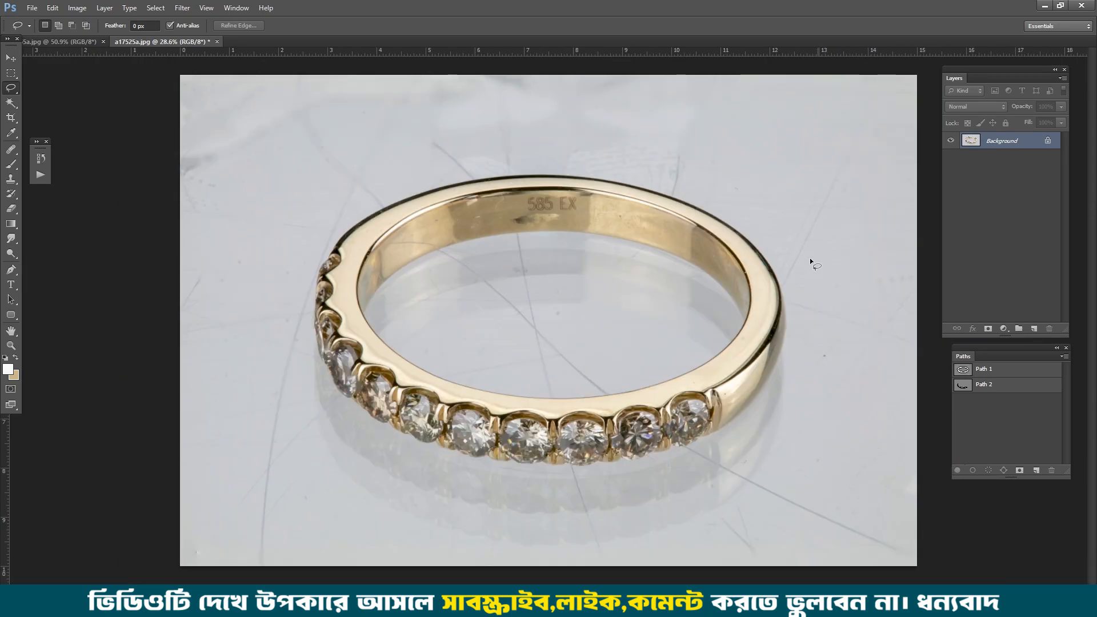
{"action": "mouse_move", "coordinate": [762, 170]}
{"action": "left_mouse_down"}
{"action": "mouse_move", "coordinate": [835, 340]}
{"action": "mouse_move", "coordinate": [358, 472]}
{"action": "mouse_move", "coordinate": [457, 172]}
{"action": "mouse_move", "coordinate": [584, 171]}
{"action": "left_mouse_up"}
{"action": "key", "text": "ctrl+d"}
Step: Load Path 1 as a selection, feather it by 0.5 pixels and copy the ring to a new layer
{"action": "left_click", "coordinate": [962, 369], "text": "ctrl"}
{"action": "key", "text": "ctrl+alt+d"}
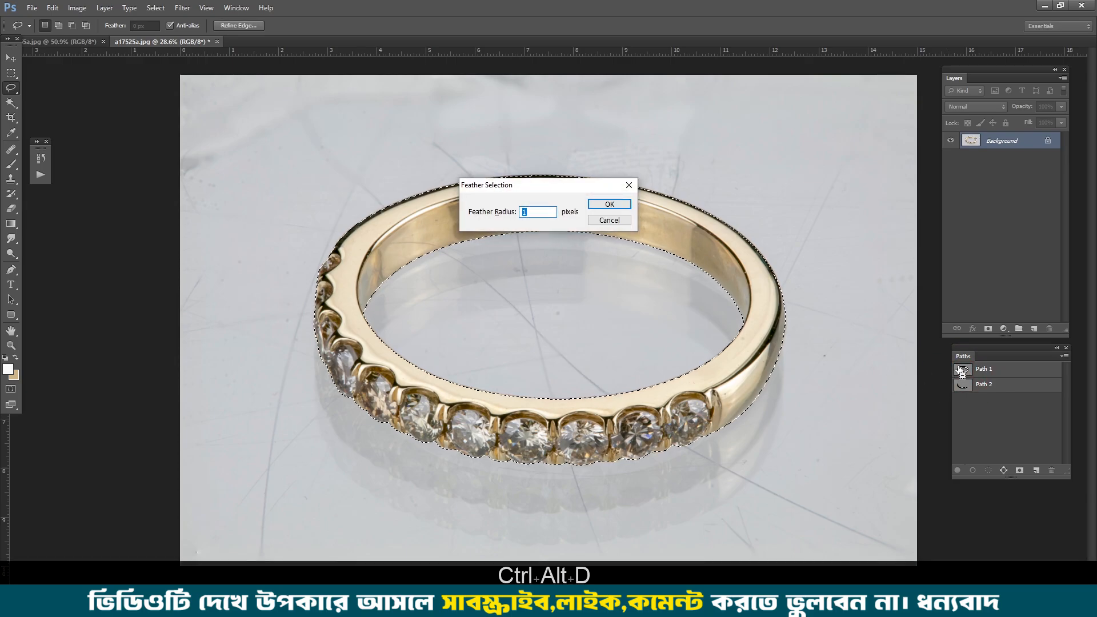
{"action": "type", "text": "0.5"}
{"action": "key", "text": "Return"}
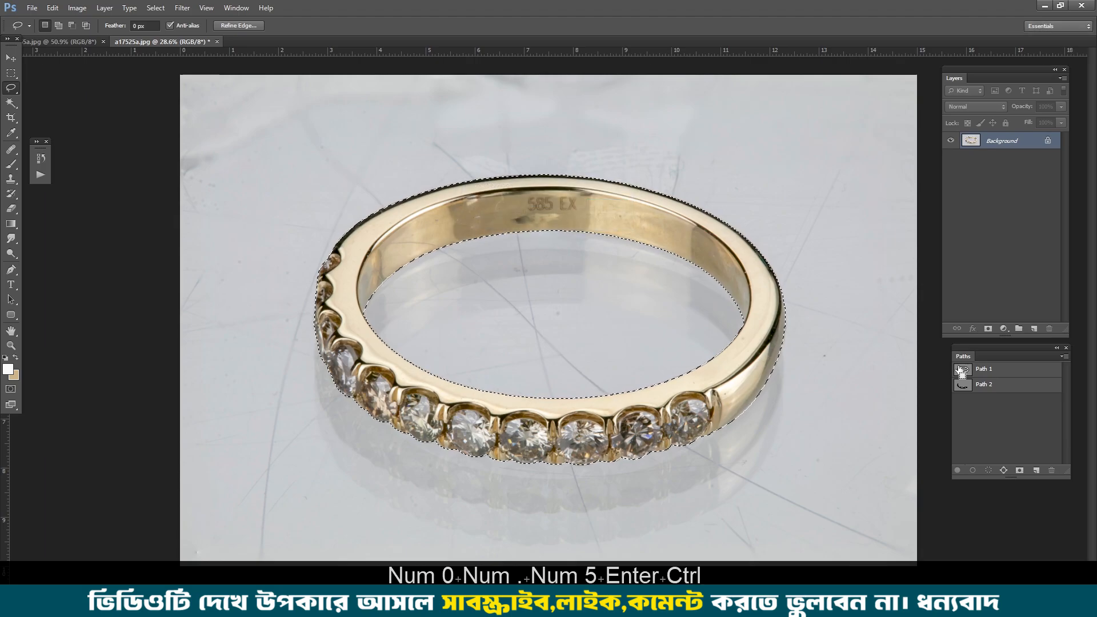
{"action": "key", "text": "ctrl+j"}
Step: Add a Solid Color fill layer with #f8f8f8 and place it beneath the ring cutout layer
{"action": "left_click", "coordinate": [1003, 328]}
{"action": "left_click", "coordinate": [1018, 340]}
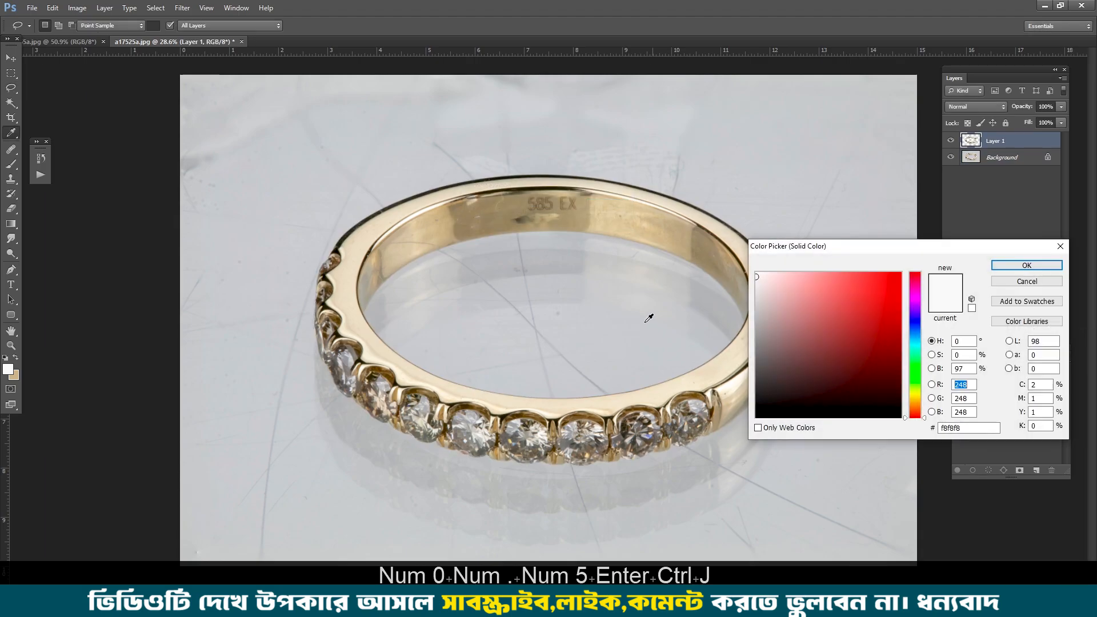
{"action": "key", "text": "Return"}
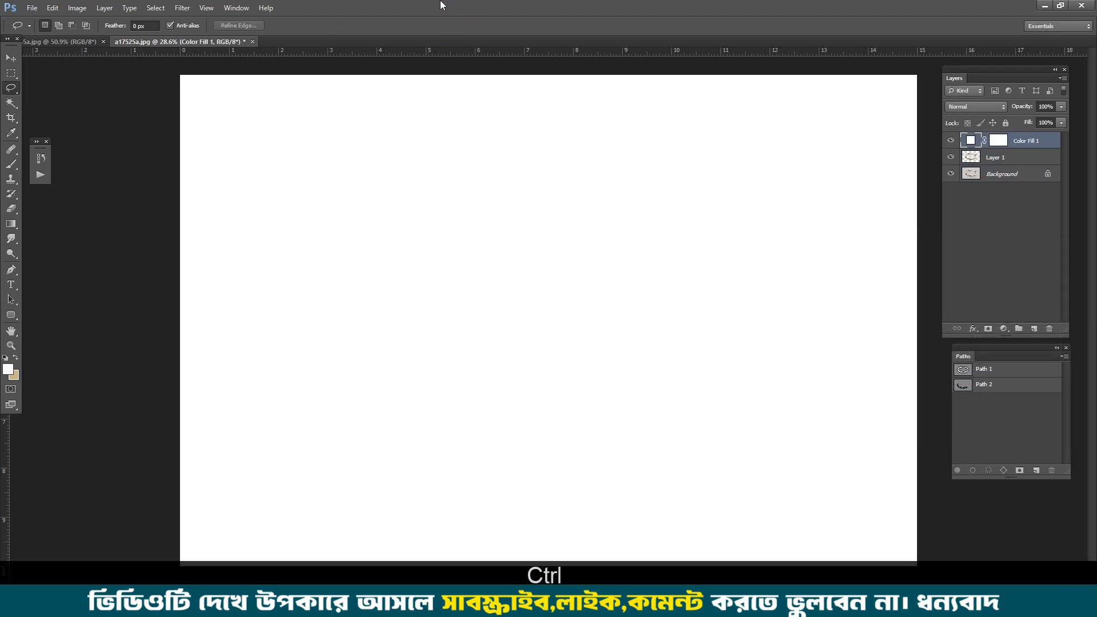
{"action": "key", "text": "ctrl+bracketleft"}
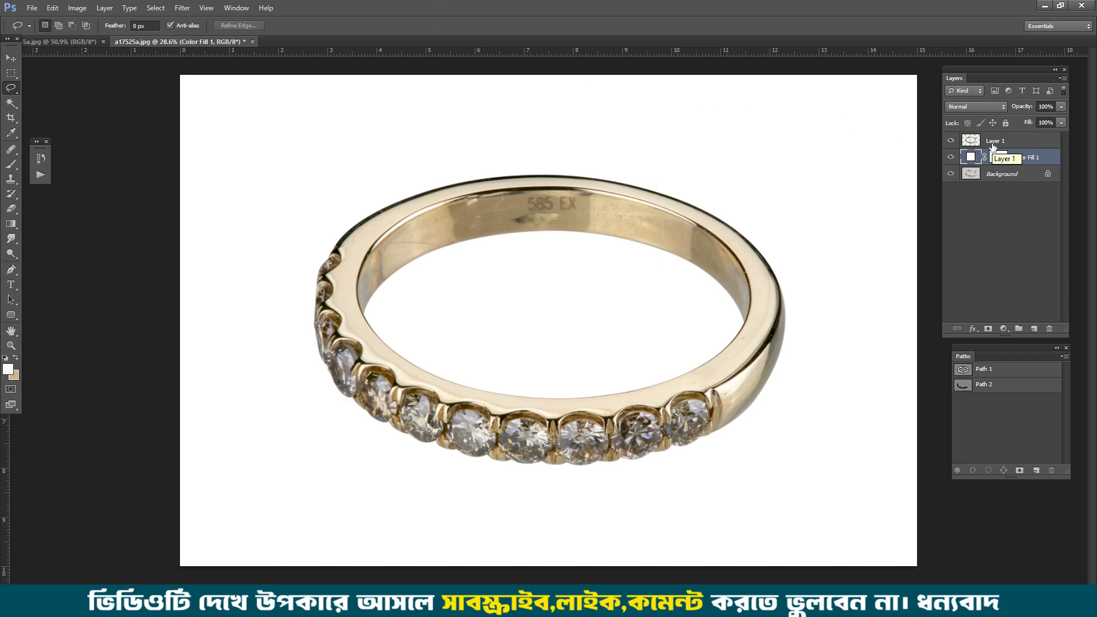
Step: Examine the ring cutout's inner band, 585 EX hallmark and rim for dust and scratches up close
{"action": "left_click_drag", "start_coordinate": [528, 184], "coordinate": [565, 219]}
{"action": "left_click_drag", "start_coordinate": [779, 350], "coordinate": [700, 228]}
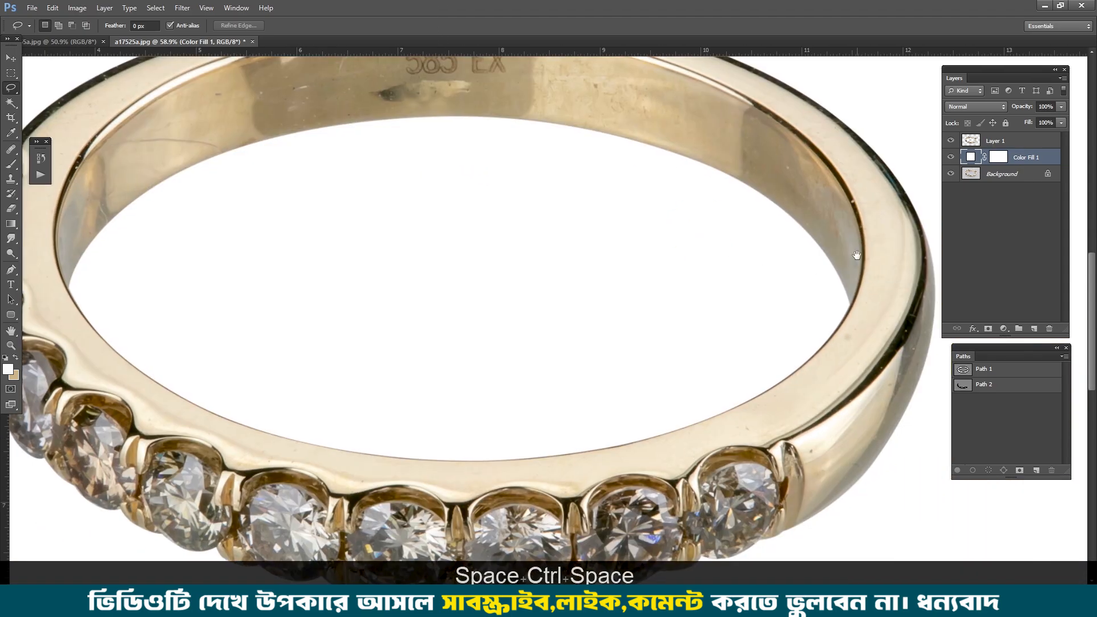
{"action": "left_click_drag", "start_coordinate": [857, 255], "coordinate": [844, 330]}
{"action": "scroll", "coordinate": [783, 245], "scroll_direction": "down", "scroll_amount": 5}
{"action": "scroll", "coordinate": [511, 138], "scroll_direction": "up", "scroll_amount": 6}
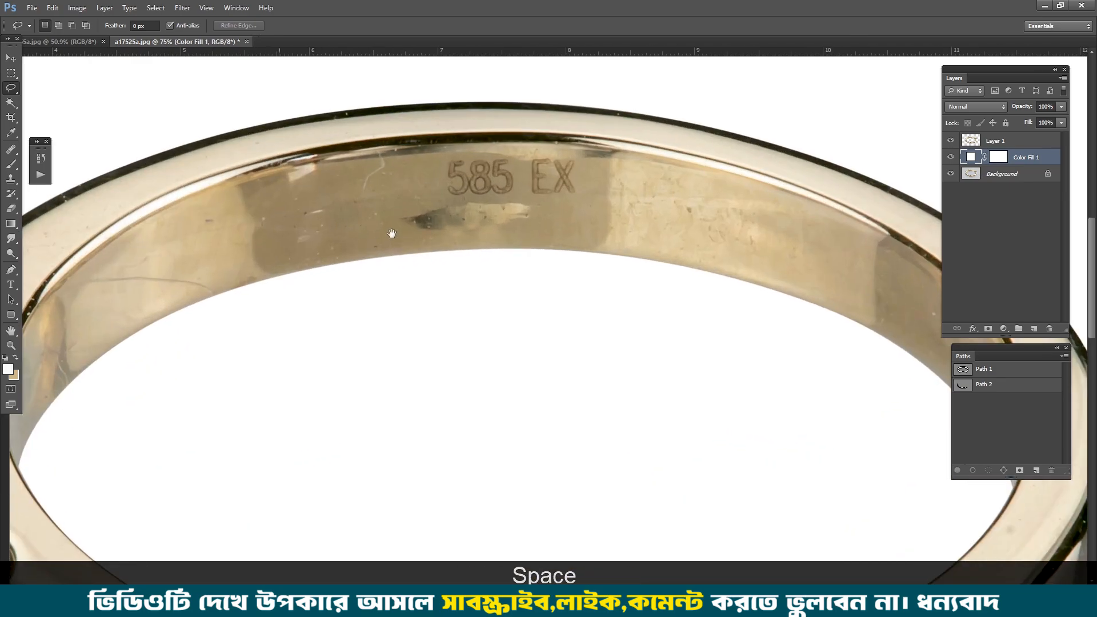
{"action": "left_click_drag", "start_coordinate": [392, 233], "coordinate": [519, 256]}
{"action": "scroll", "coordinate": [300, 200], "scroll_direction": "up", "scroll_amount": 3}
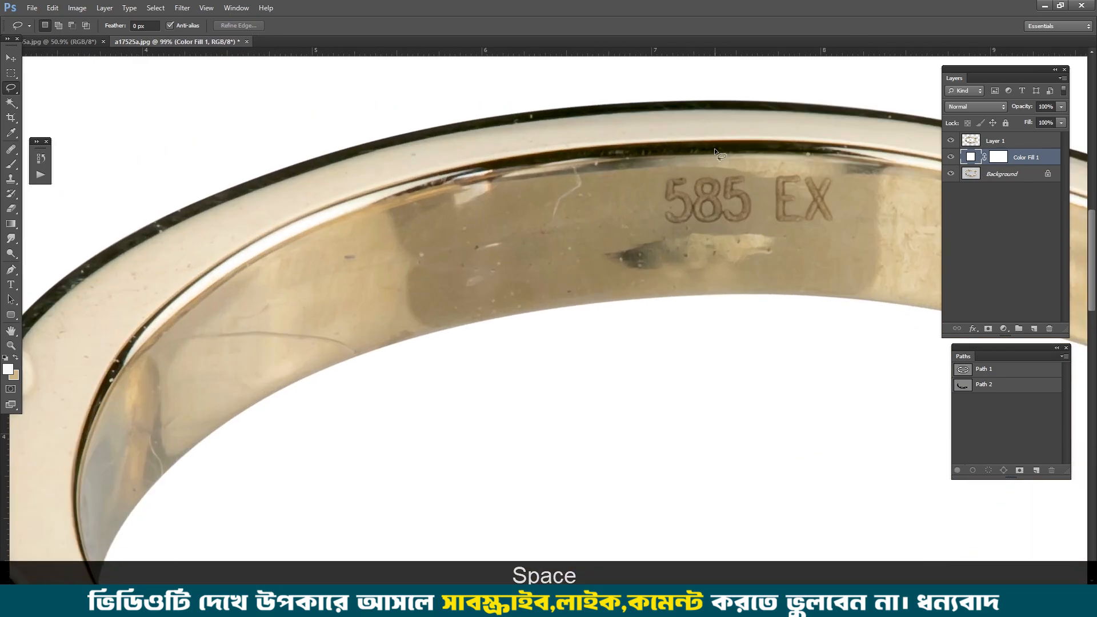
{"action": "scroll", "coordinate": [669, 262], "scroll_direction": "down", "scroll_amount": 6}
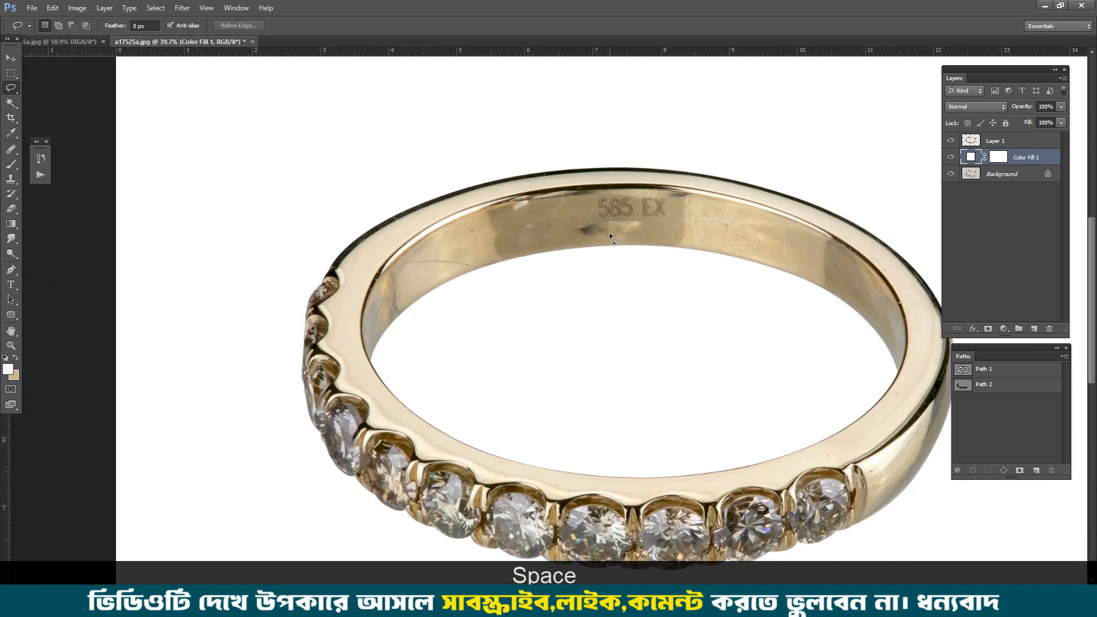
Step: Duplicate the ring cutout layer, Layer 1
{"action": "left_click", "coordinate": [1034, 141]}
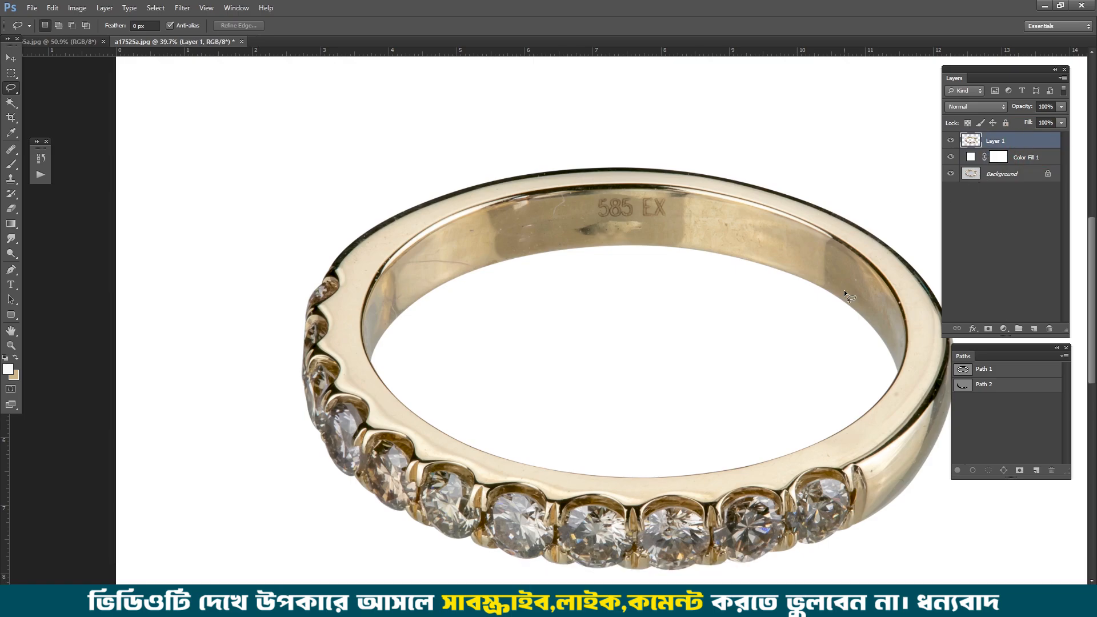
{"action": "scroll", "coordinate": [461, 227], "scroll_direction": "up", "scroll_amount": 4}
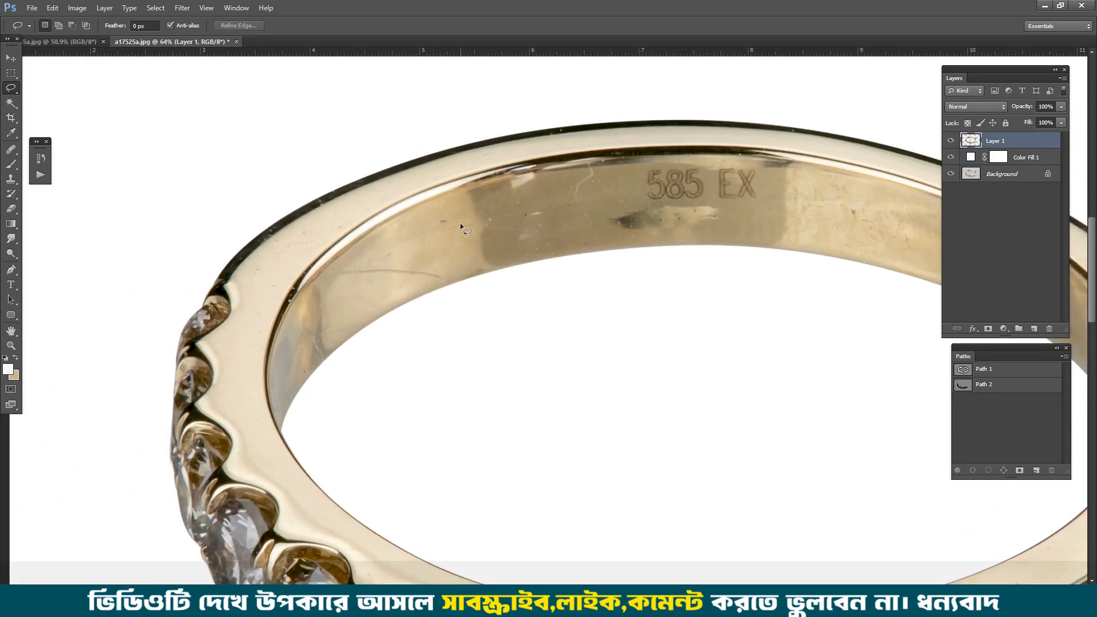
{"action": "key", "text": "ctrl+j"}
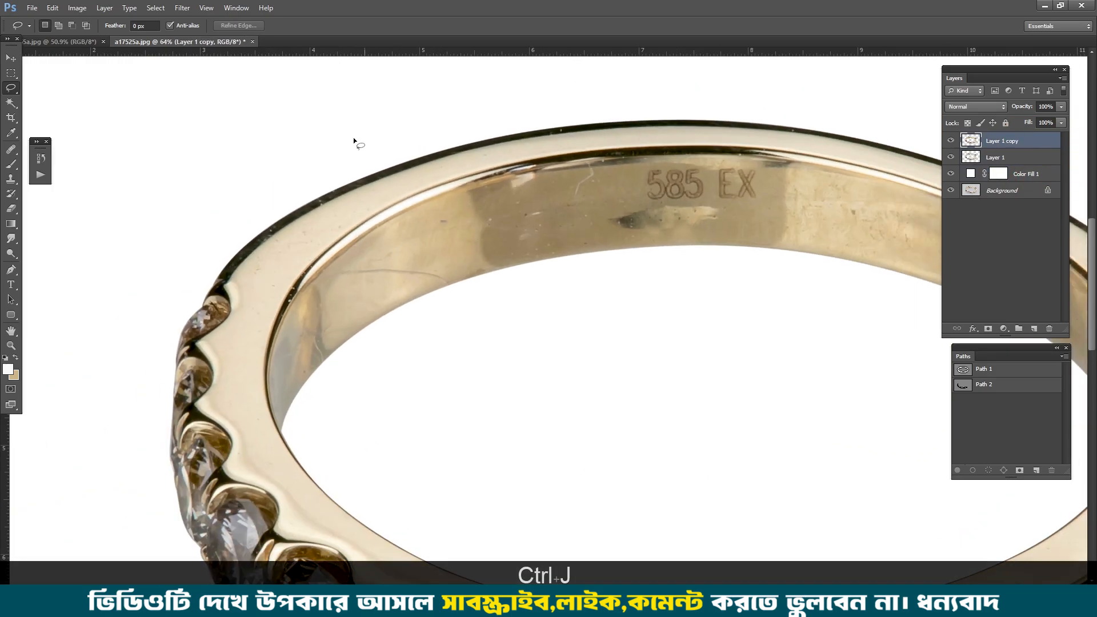
Step: Apply Dust & Scratches to the duplicated ring layer with a 5-pixel radius and a threshold of 4 levels
{"action": "left_click", "coordinate": [183, 8]}
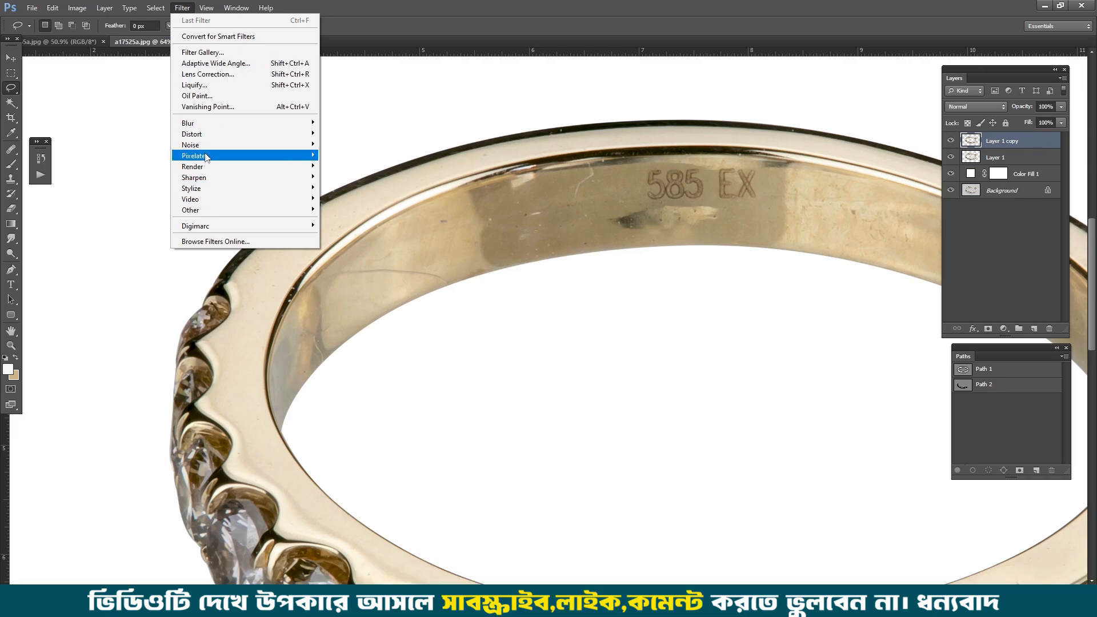
{"action": "mouse_move", "coordinate": [201, 145]}
{"action": "left_click", "coordinate": [355, 166]}
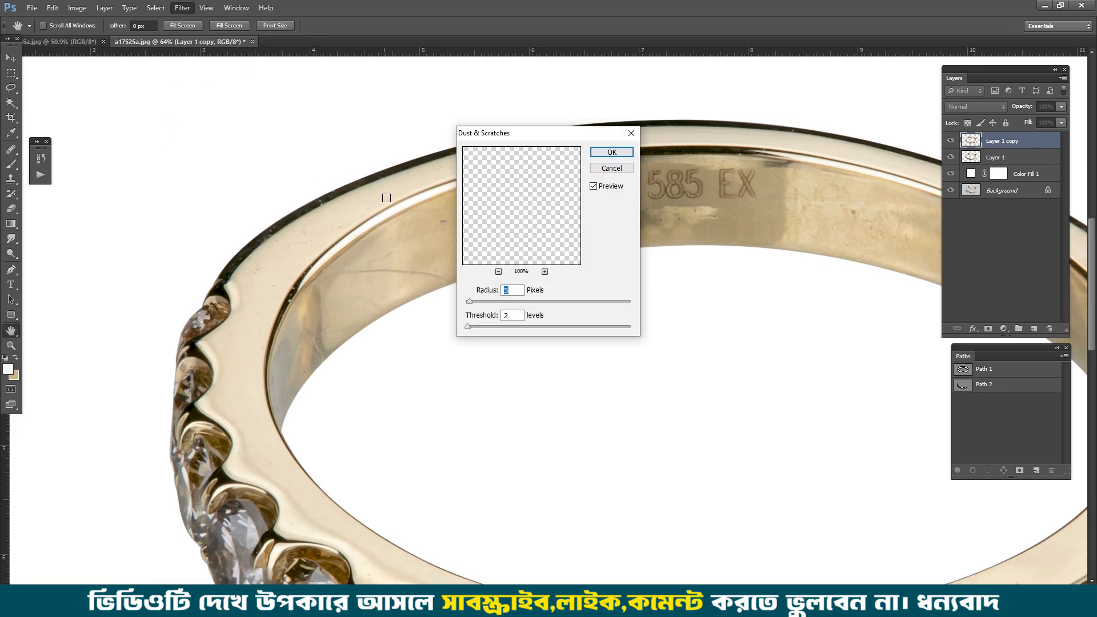
{"action": "key", "text": "ctrl+space"}
{"action": "left_click_drag", "start_coordinate": [416, 300], "coordinate": [471, 327]}
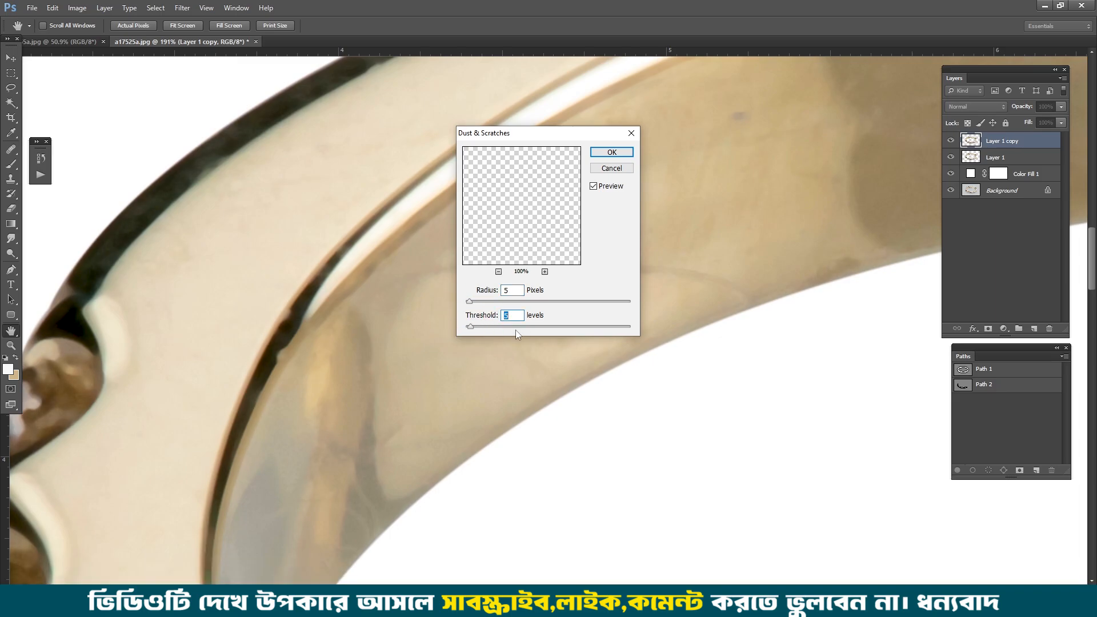
{"action": "left_click", "coordinate": [504, 314]}
{"action": "type", "text": "4"}
{"action": "double_click", "coordinate": [505, 291]}
{"action": "left_click", "coordinate": [609, 152]}
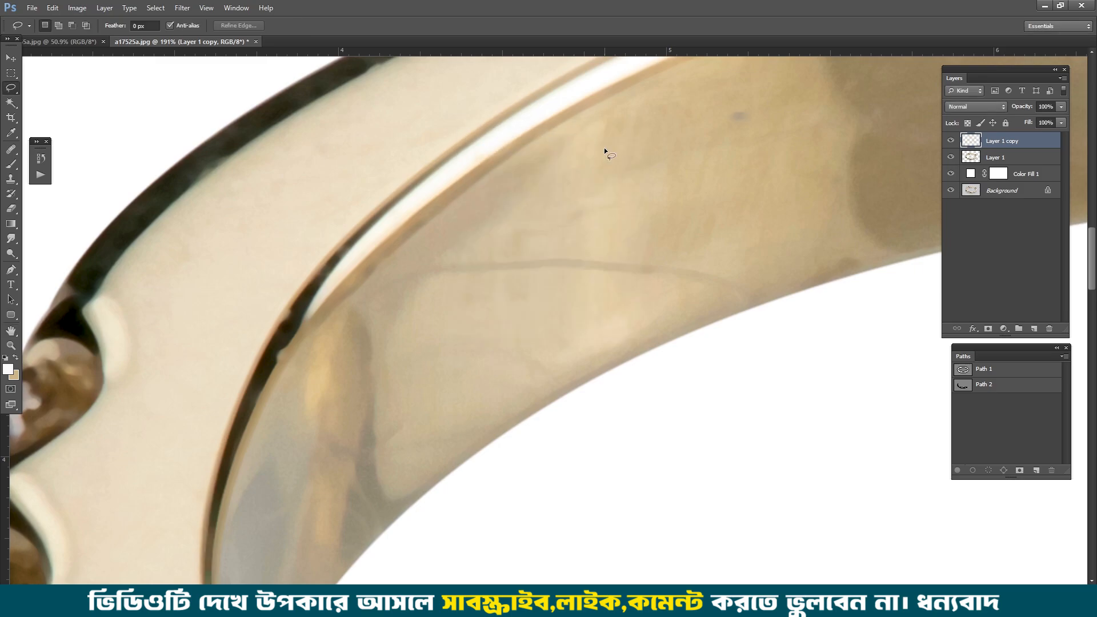
Step: Hide the filtered copy behind a black layer mask and load Layer 1's outline as a selection
{"action": "scroll", "coordinate": [691, 171], "scroll_direction": "down", "scroll_amount": 5}
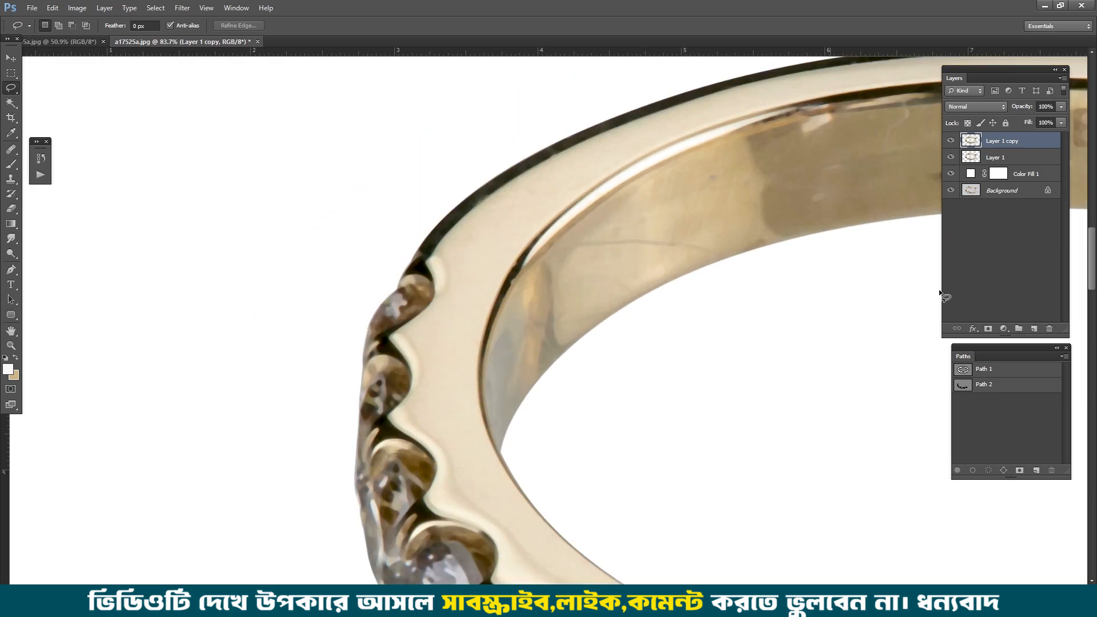
{"action": "left_click", "coordinate": [988, 329], "text": "alt"}
{"action": "left_click", "coordinate": [967, 157], "text": "ctrl"}
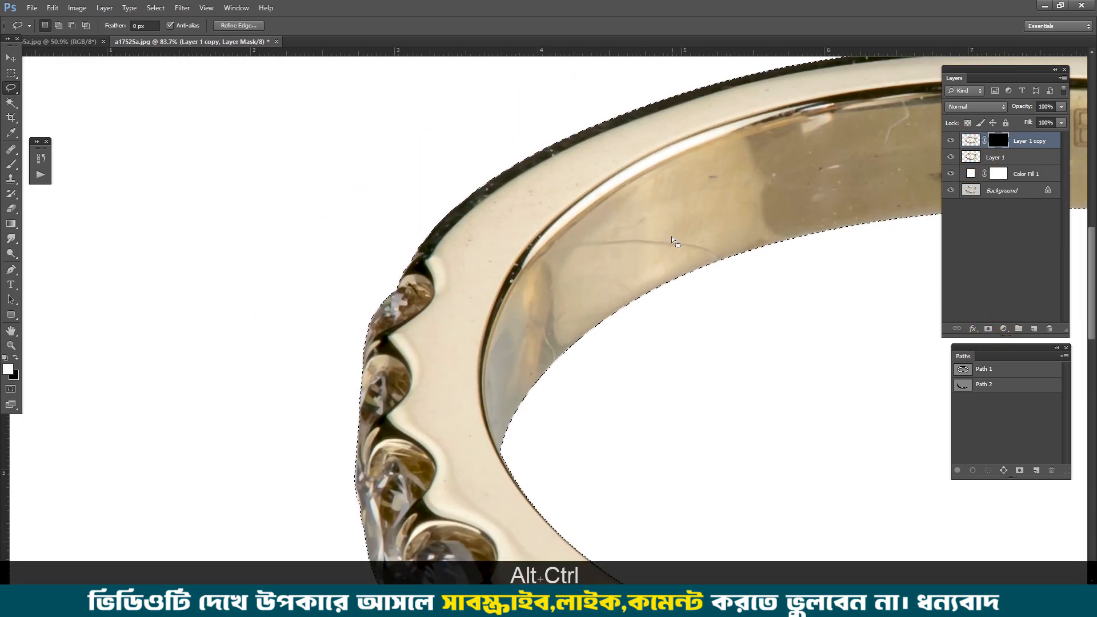
Step: Paint white at 50% brush opacity on the copy's mask over the inner band and the rim's right side to smooth them
{"action": "key", "text": "b"}
{"action": "key", "text": "KP_8"}
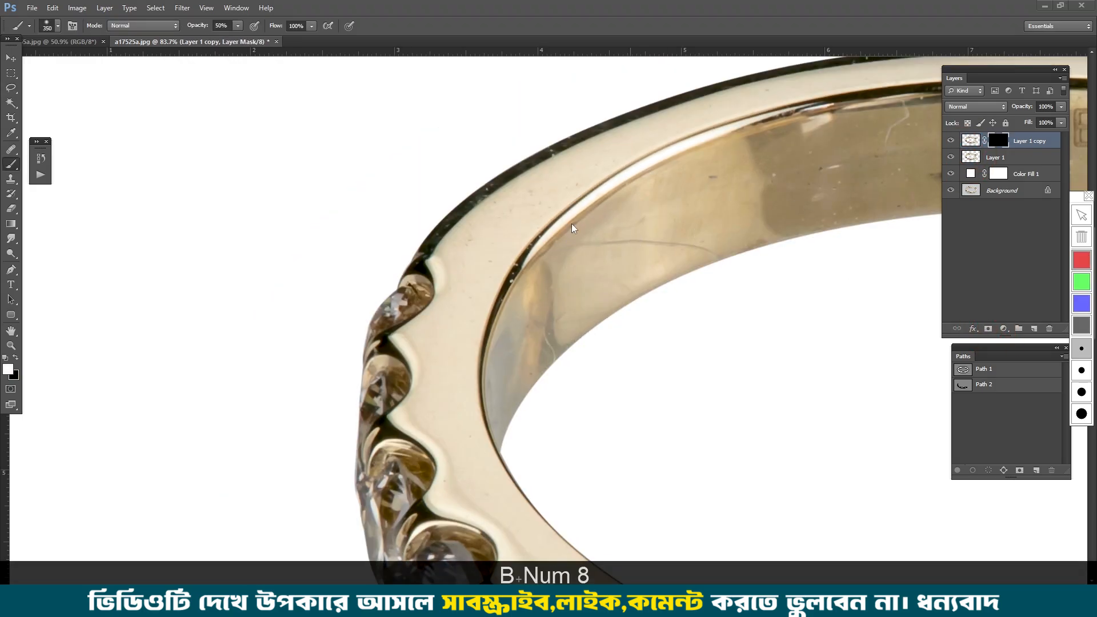
{"action": "scroll", "coordinate": [449, 209], "scroll_direction": "up", "scroll_amount": 2}
{"action": "left_click_drag", "start_coordinate": [766, 164], "coordinate": [575, 274]}
{"action": "mouse_move", "coordinate": [700, 249]}
{"action": "left_mouse_down"}
{"action": "mouse_move", "coordinate": [673, 267]}
{"action": "mouse_move", "coordinate": [712, 269]}
{"action": "left_mouse_up"}
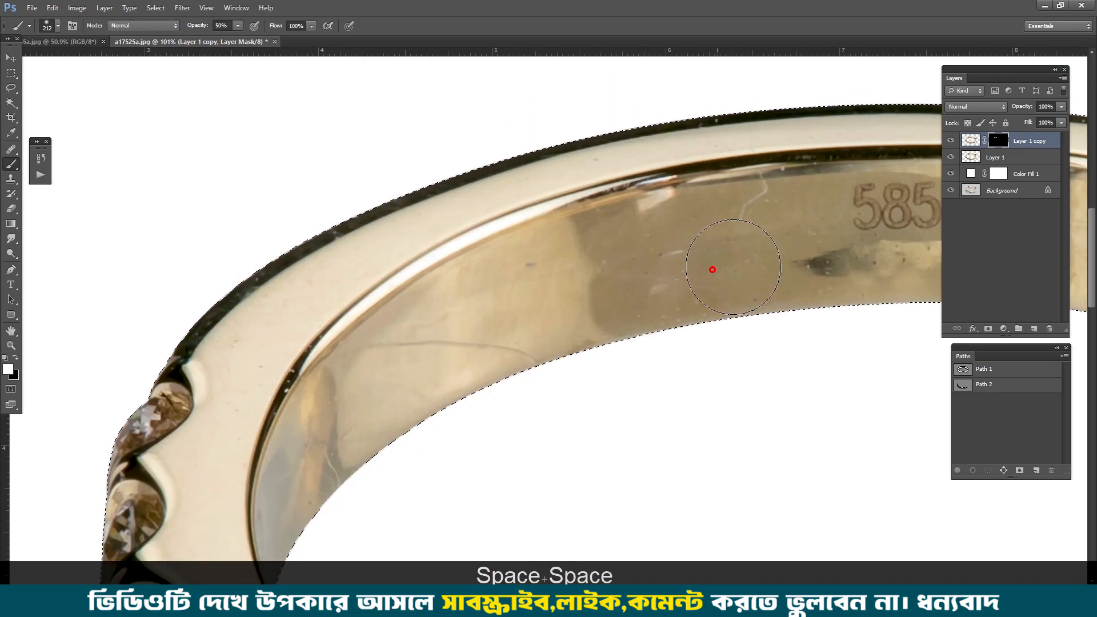
{"action": "left_click_drag", "start_coordinate": [820, 259], "coordinate": [566, 256]}
{"action": "left_click_drag", "start_coordinate": [914, 257], "coordinate": [552, 257]}
{"action": "left_click_drag", "start_coordinate": [634, 260], "coordinate": [811, 314]}
{"action": "left_click_drag", "start_coordinate": [925, 423], "coordinate": [564, 205]}
{"action": "right_click", "coordinate": [675, 227], "text": "alt"}
{"action": "left_click_drag", "start_coordinate": [686, 306], "coordinate": [640, 154]}
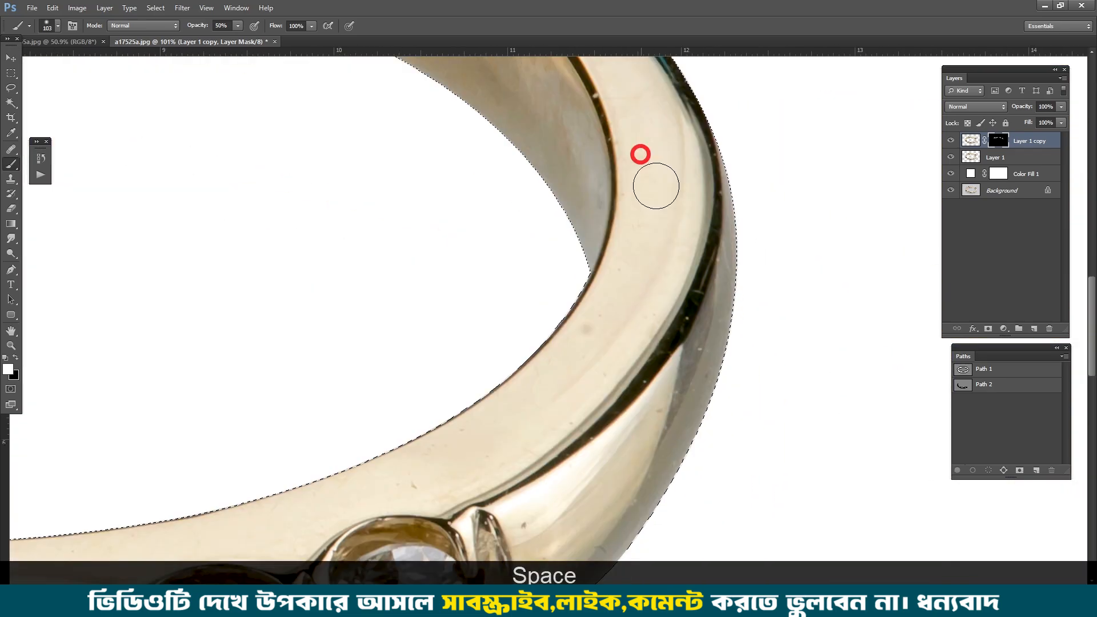
Step: Paint white on the copy's mask along the smooth front rim above the stones, adjusting the brush size to the metal
{"action": "mouse_move", "coordinate": [452, 468]}
{"action": "left_mouse_down"}
{"action": "mouse_move", "coordinate": [643, 338]}
{"action": "mouse_move", "coordinate": [925, 337]}
{"action": "left_mouse_up"}
{"action": "left_click_drag", "start_coordinate": [274, 340], "coordinate": [794, 328]}
{"action": "left_click_drag", "start_coordinate": [536, 333], "coordinate": [521, 326]}
{"action": "left_click_drag", "start_coordinate": [468, 303], "coordinate": [577, 367]}
{"action": "right_click", "coordinate": [634, 386], "text": "alt"}
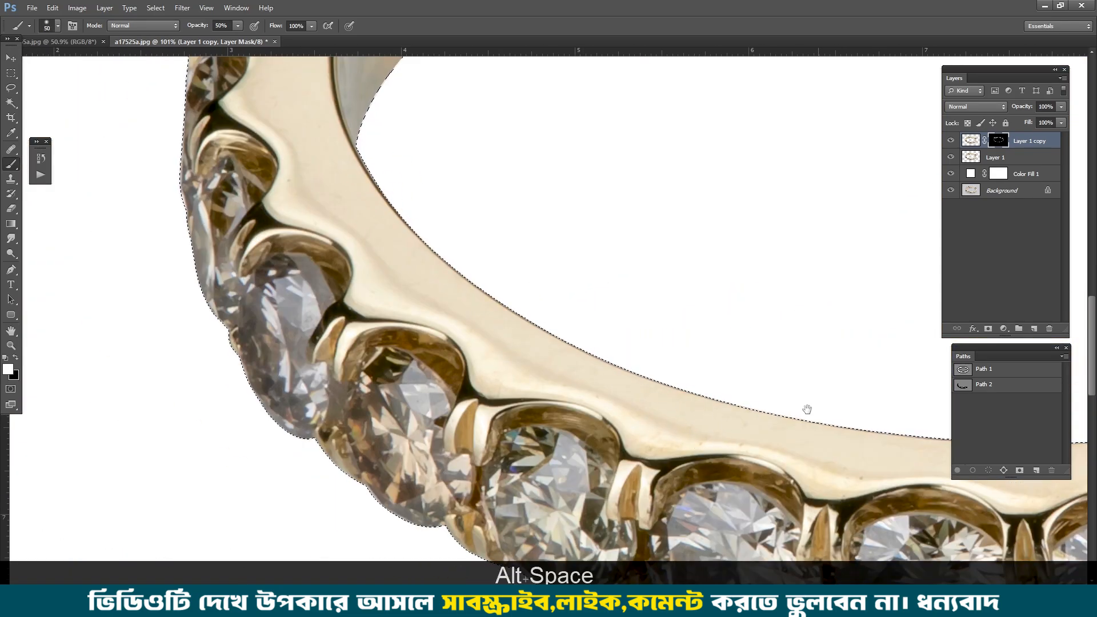
{"action": "left_click_drag", "start_coordinate": [807, 409], "coordinate": [525, 291]}
{"action": "left_click_drag", "start_coordinate": [453, 305], "coordinate": [387, 310]}
{"action": "left_click_drag", "start_coordinate": [743, 343], "coordinate": [445, 365]}
{"action": "mouse_move", "coordinate": [937, 297]}
{"action": "left_mouse_down"}
{"action": "mouse_move", "coordinate": [632, 325]}
{"action": "mouse_move", "coordinate": [580, 411]}
{"action": "left_mouse_up"}
{"action": "right_click", "coordinate": [828, 322], "text": "alt"}
Step: Paint white on the copy's mask over the right shoulder, the upper rim and the remaining inner band surfaces
{"action": "left_click_drag", "start_coordinate": [788, 331], "coordinate": [766, 237]}
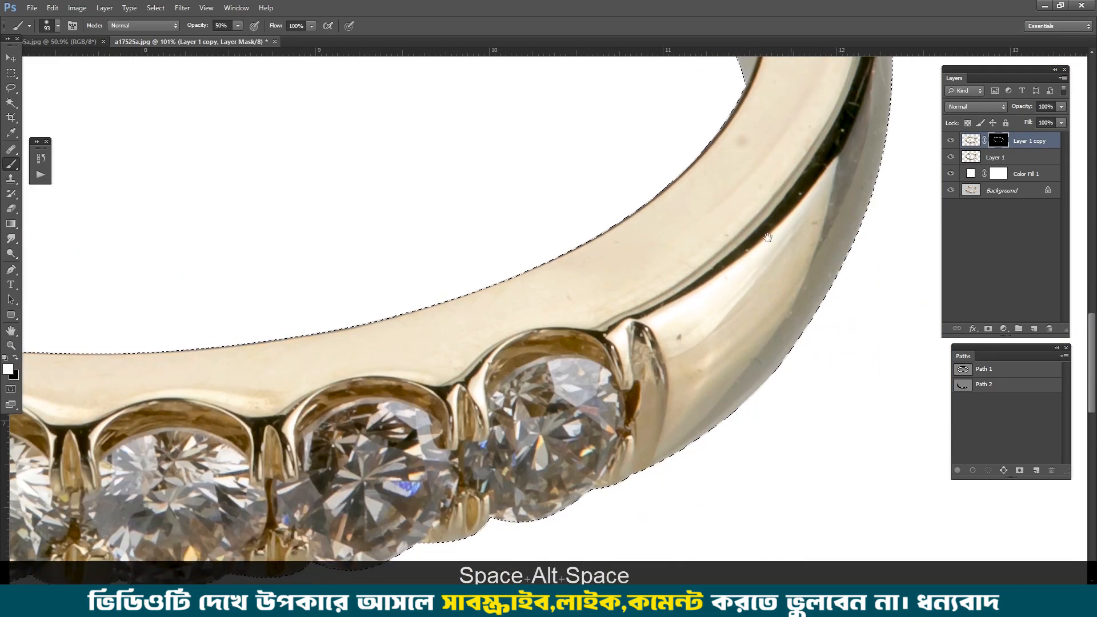
{"action": "left_click_drag", "start_coordinate": [766, 160], "coordinate": [788, 474]}
{"action": "left_click_drag", "start_coordinate": [514, 137], "coordinate": [599, 337]}
{"action": "left_click_drag", "start_coordinate": [294, 211], "coordinate": [629, 246]}
{"action": "left_click_drag", "start_coordinate": [285, 286], "coordinate": [643, 305]}
{"action": "mouse_move", "coordinate": [126, 514]}
{"action": "left_mouse_down"}
{"action": "mouse_move", "coordinate": [314, 255]}
{"action": "mouse_move", "coordinate": [237, 414]}
{"action": "left_mouse_up"}
{"action": "left_click_drag", "start_coordinate": [297, 469], "coordinate": [577, 276]}
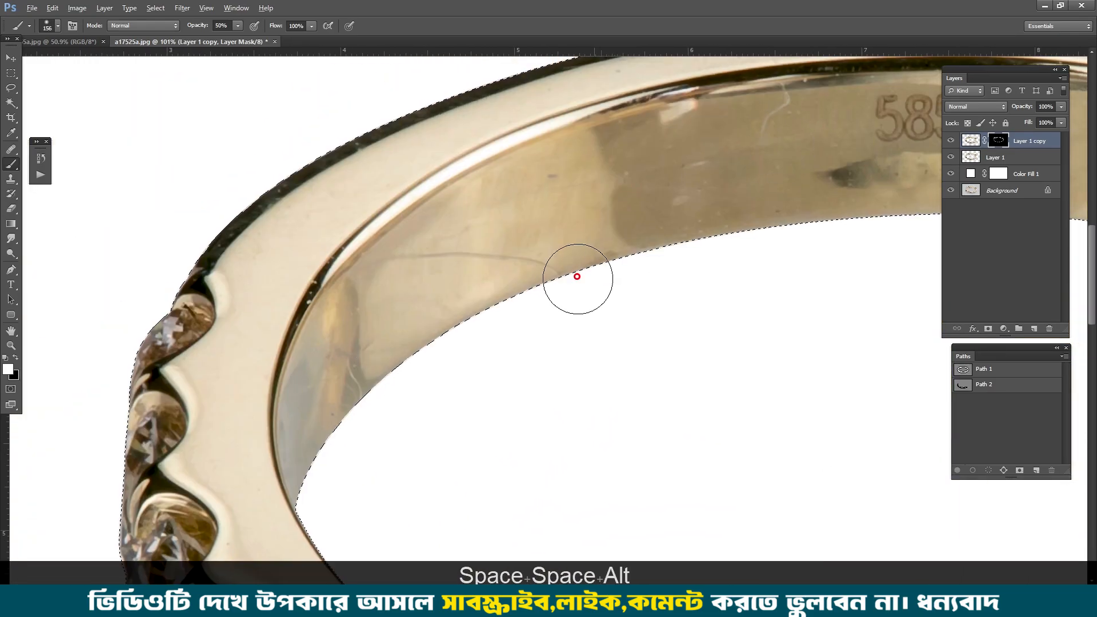
{"action": "scroll", "coordinate": [594, 280], "scroll_direction": "down", "scroll_amount": 4}
{"action": "right_click", "coordinate": [634, 161], "text": "alt"}
{"action": "left_click_drag", "start_coordinate": [925, 217], "coordinate": [514, 112]}
{"action": "scroll", "coordinate": [836, 237], "scroll_direction": "up", "scroll_amount": 4}
{"action": "right_click", "coordinate": [817, 245], "text": "alt"}
{"action": "left_click_drag", "start_coordinate": [731, 152], "coordinate": [703, 171]}
Step: Deselect the ring and merge the masked copy down into Layer 1
{"action": "scroll", "coordinate": [690, 251], "scroll_direction": "down", "scroll_amount": 2}
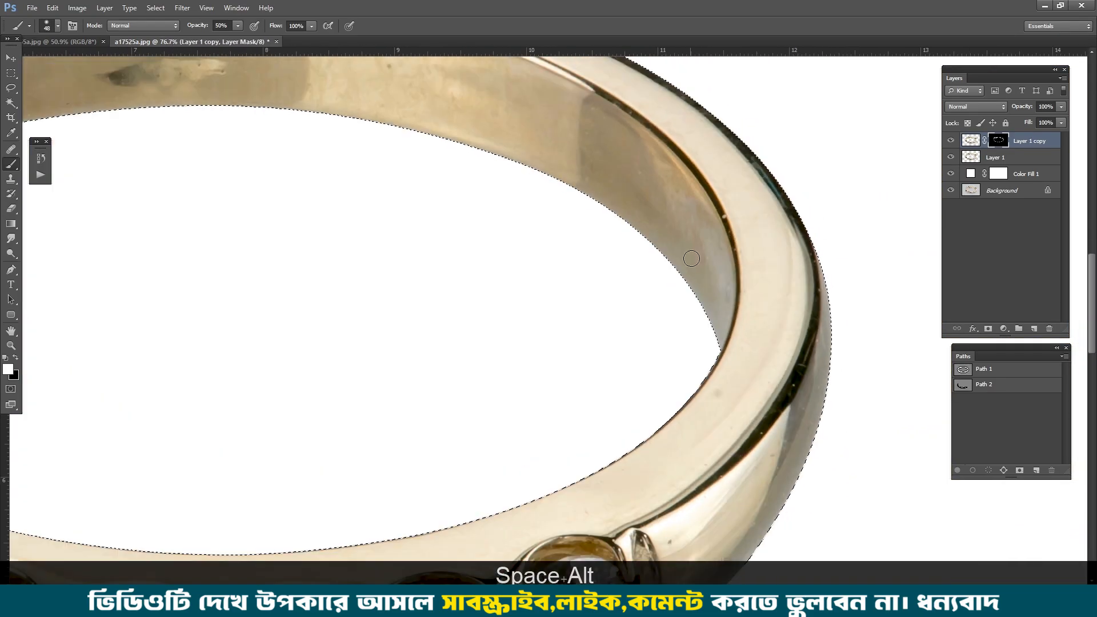
{"action": "key", "text": "ctrl+d"}
{"action": "key", "text": "ctrl+e"}
Step: Compare the smoothed ring with the raw Background photo at the right side and inner band, then across the whole image
{"action": "left_click", "coordinate": [951, 174], "text": "ctrl+alt"}
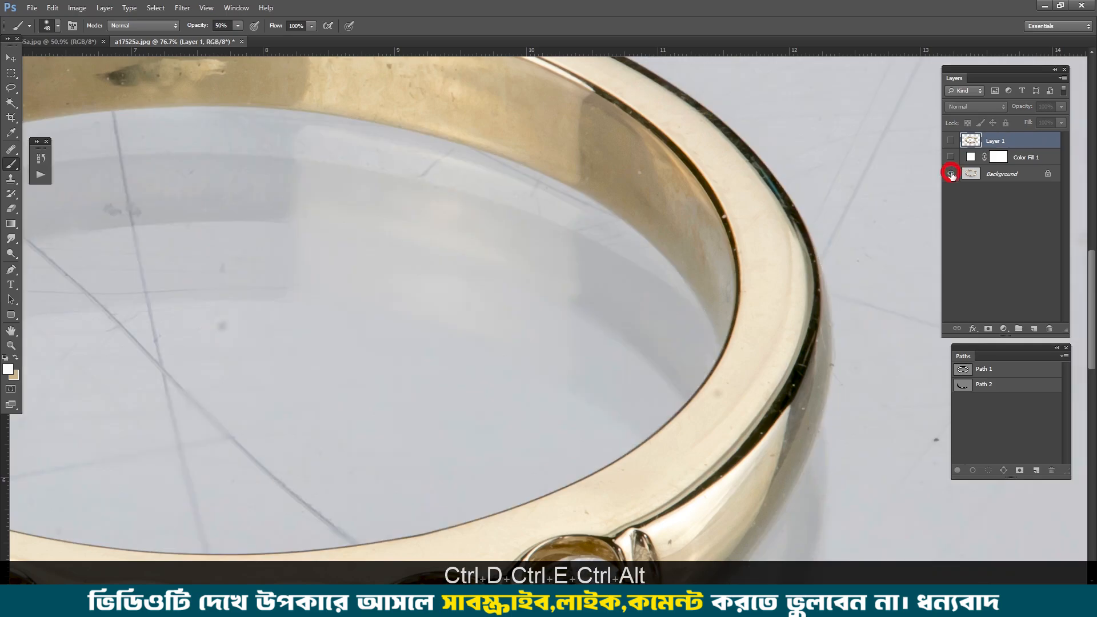
{"action": "left_click", "coordinate": [951, 173], "text": "ctrl+alt"}
{"action": "left_click", "coordinate": [951, 174], "text": "ctrl+alt"}
{"action": "left_click", "coordinate": [951, 174], "text": "ctrl+alt"}
{"action": "left_click", "coordinate": [950, 174], "text": "ctrl+alt"}
{"action": "left_click", "coordinate": [950, 174], "text": "ctrl+alt"}
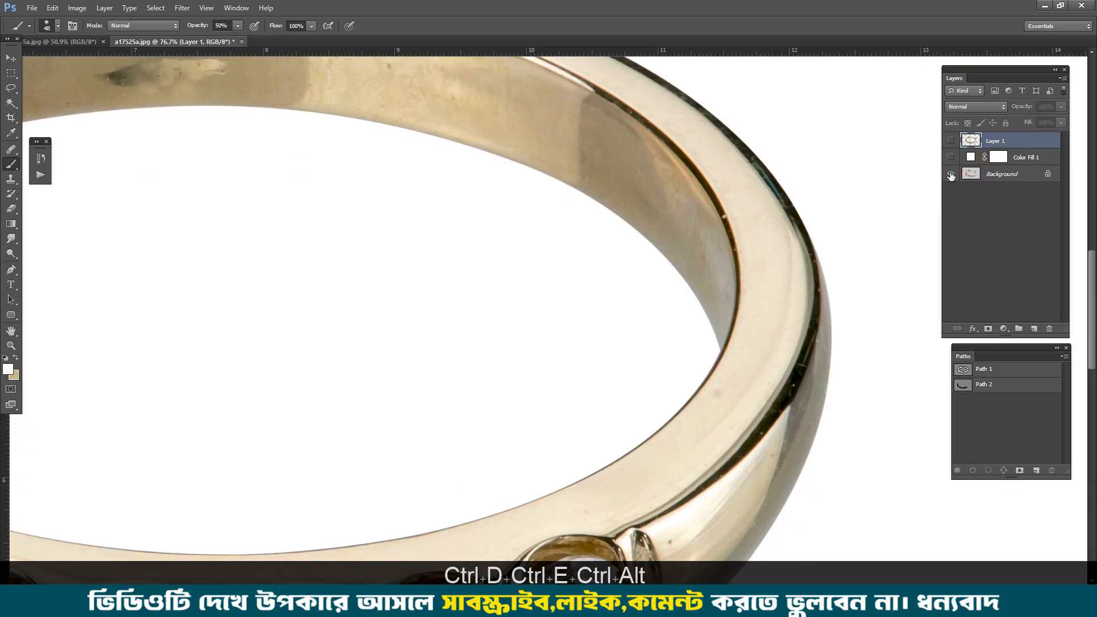
{"action": "left_click", "coordinate": [951, 174], "text": "ctrl+alt"}
{"action": "left_click", "coordinate": [950, 174], "text": "ctrl+alt"}
{"action": "left_click_drag", "start_coordinate": [384, 203], "coordinate": [925, 343]}
{"action": "left_click_drag", "start_coordinate": [479, 260], "coordinate": [505, 260]}
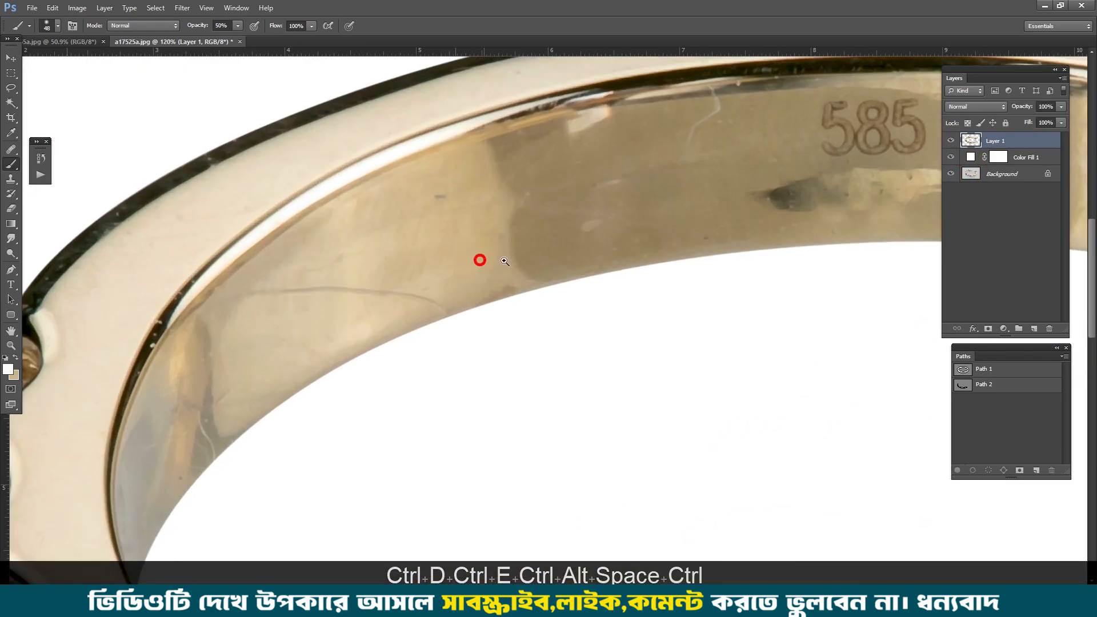
{"action": "left_click", "coordinate": [951, 176], "text": "ctrl+alt"}
{"action": "left_click", "coordinate": [951, 176], "text": "ctrl+alt"}
{"action": "left_click", "coordinate": [950, 176], "text": "ctrl+alt"}
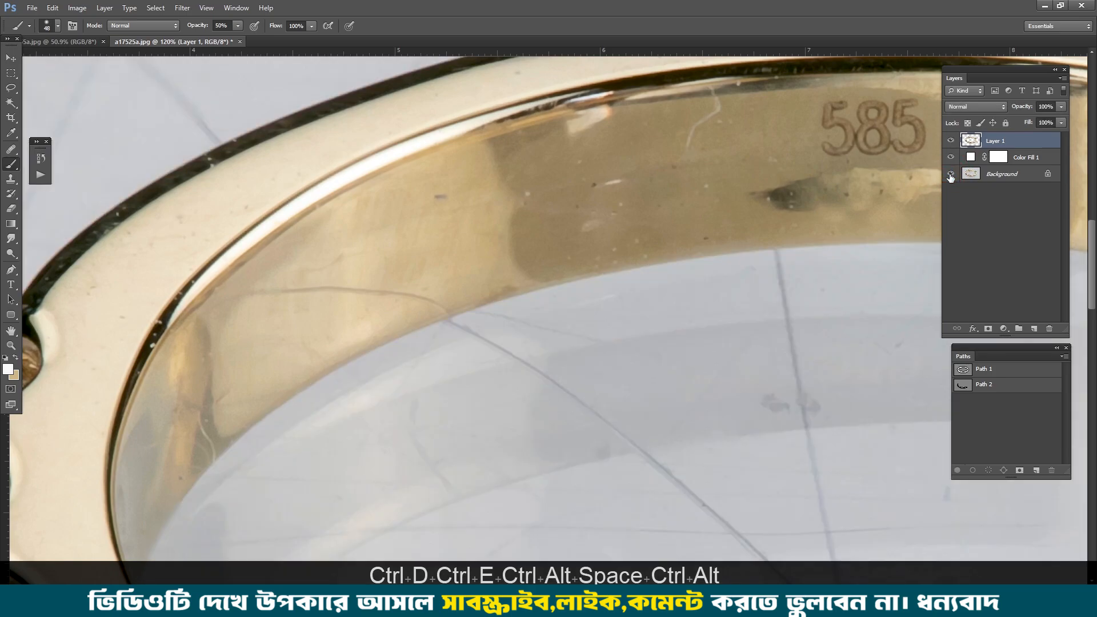
{"action": "left_click", "coordinate": [951, 176], "text": "ctrl+alt"}
{"action": "key", "text": "ctrl+0"}
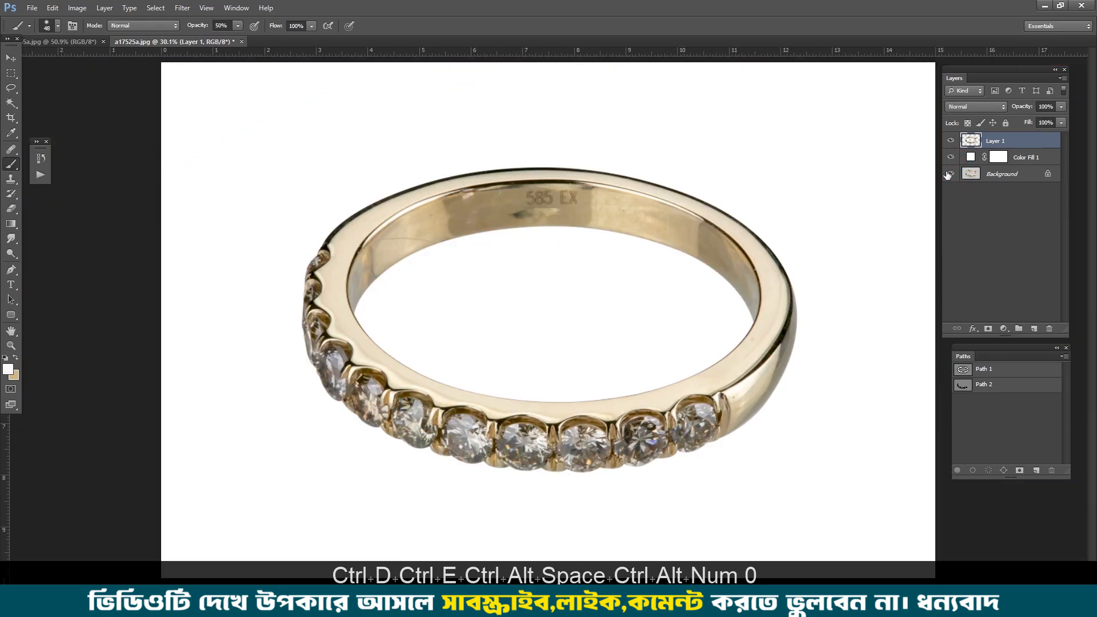
Step: Start a Pen tool path along the inner band's upper boundary, from the opening's right edge up towards the hallmark
{"action": "key", "text": "p"}
{"action": "scroll", "coordinate": [762, 297], "scroll_direction": "up", "scroll_amount": 5}
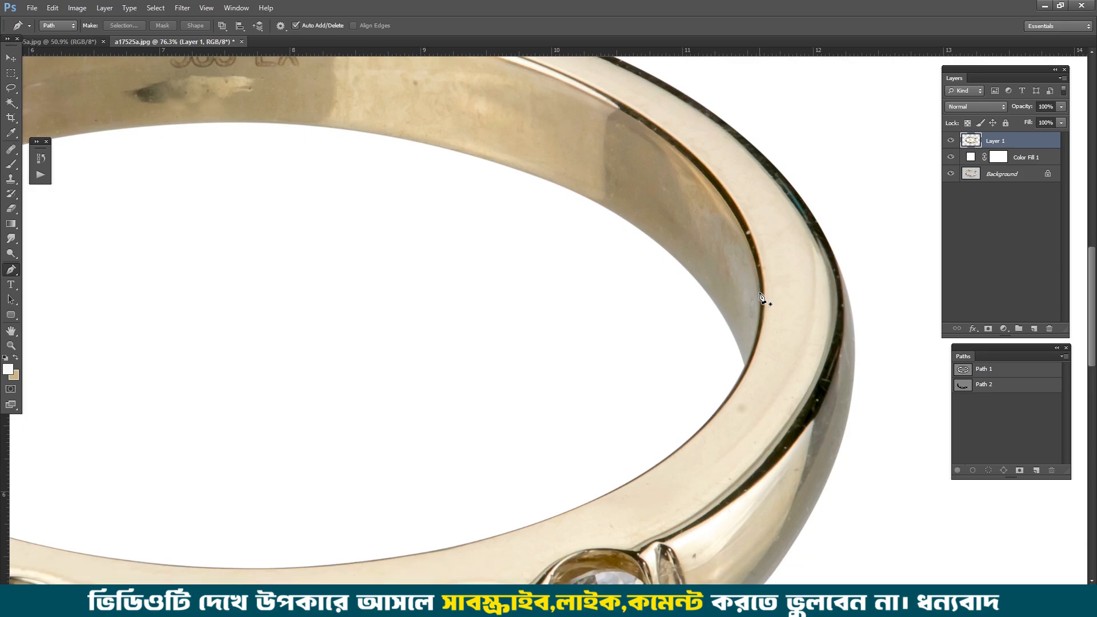
{"action": "scroll", "coordinate": [740, 387], "scroll_direction": "down", "scroll_amount": 2}
{"action": "scroll", "coordinate": [740, 385], "scroll_direction": "up", "scroll_amount": 2}
{"action": "scroll", "coordinate": [740, 385], "scroll_direction": "down", "scroll_amount": 3}
{"action": "scroll", "coordinate": [726, 365], "scroll_direction": "down", "scroll_amount": 3}
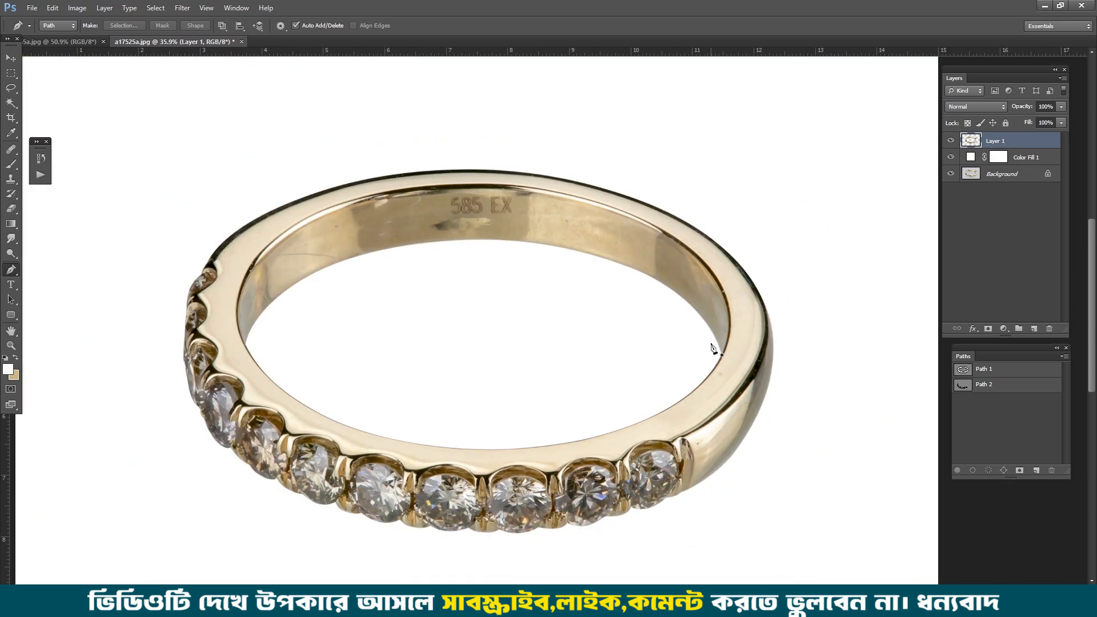
{"action": "scroll", "coordinate": [712, 347], "scroll_direction": "up", "scroll_amount": 5}
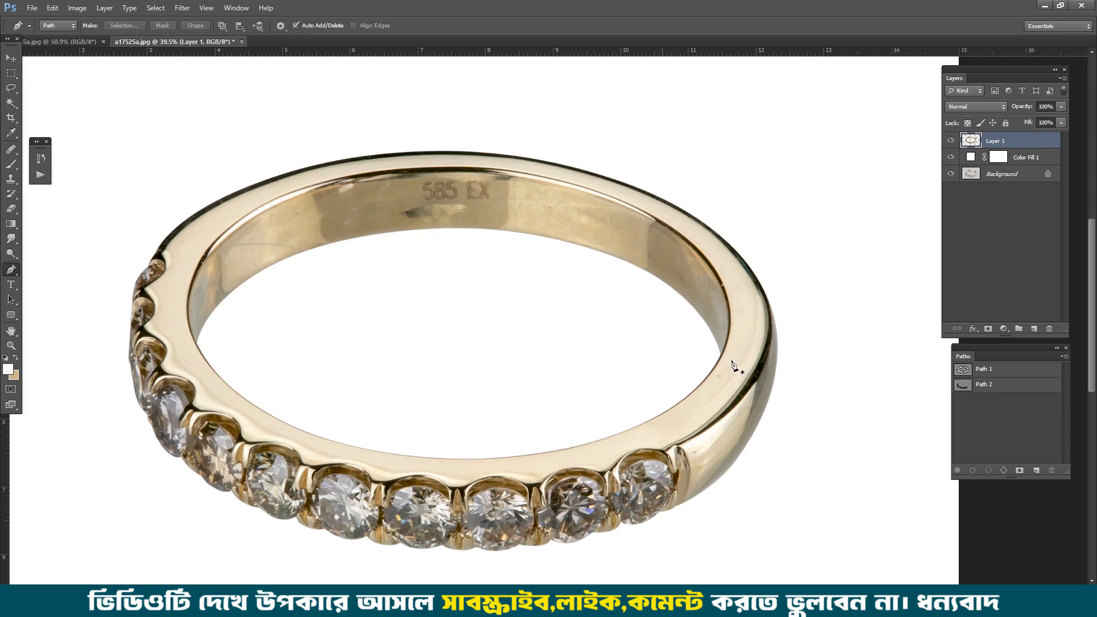
{"action": "scroll", "coordinate": [714, 355], "scroll_direction": "down", "scroll_amount": 3}
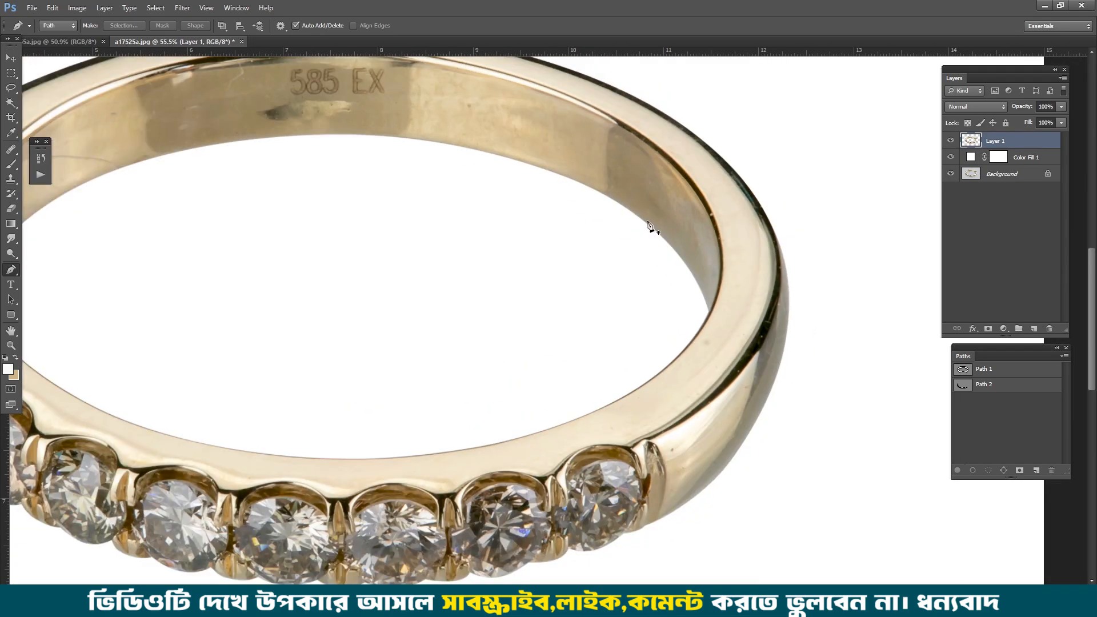
{"action": "left_click_drag", "start_coordinate": [707, 329], "coordinate": [731, 285]}
{"action": "scroll", "coordinate": [696, 294], "scroll_direction": "up", "scroll_amount": 4}
{"action": "scroll", "coordinate": [706, 319], "scroll_direction": "up", "scroll_amount": 2}
{"action": "left_click_drag", "start_coordinate": [751, 177], "coordinate": [772, 339]}
{"action": "scroll", "coordinate": [736, 109], "scroll_direction": "down", "scroll_amount": 2}
{"action": "left_click_drag", "start_coordinate": [741, 237], "coordinate": [697, 180]}
{"action": "left_click_drag", "start_coordinate": [604, 137], "coordinate": [783, 256]}
{"action": "left_click_drag", "start_coordinate": [724, 228], "coordinate": [713, 224]}
{"action": "left_click_drag", "start_coordinate": [531, 157], "coordinate": [741, 220]}
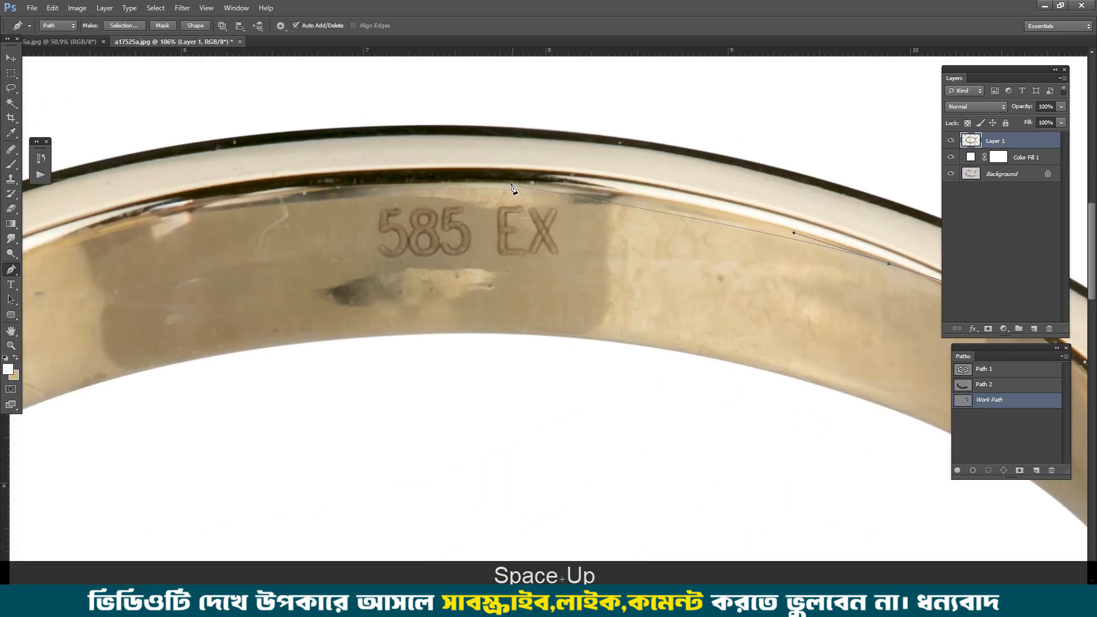
Step: Continue the path over the hallmark and down the upper-left boundary between the inner band and the rim
{"action": "left_click_drag", "start_coordinate": [500, 183], "coordinate": [562, 130]}
{"action": "left_click_drag", "start_coordinate": [279, 199], "coordinate": [470, 135]}
{"action": "left_click_drag", "start_coordinate": [357, 230], "coordinate": [302, 284]}
{"action": "left_click_drag", "start_coordinate": [470, 135], "coordinate": [461, 135]}
{"action": "left_click", "coordinate": [615, 114], "text": "ctrl"}
{"action": "left_click", "coordinate": [357, 230]}
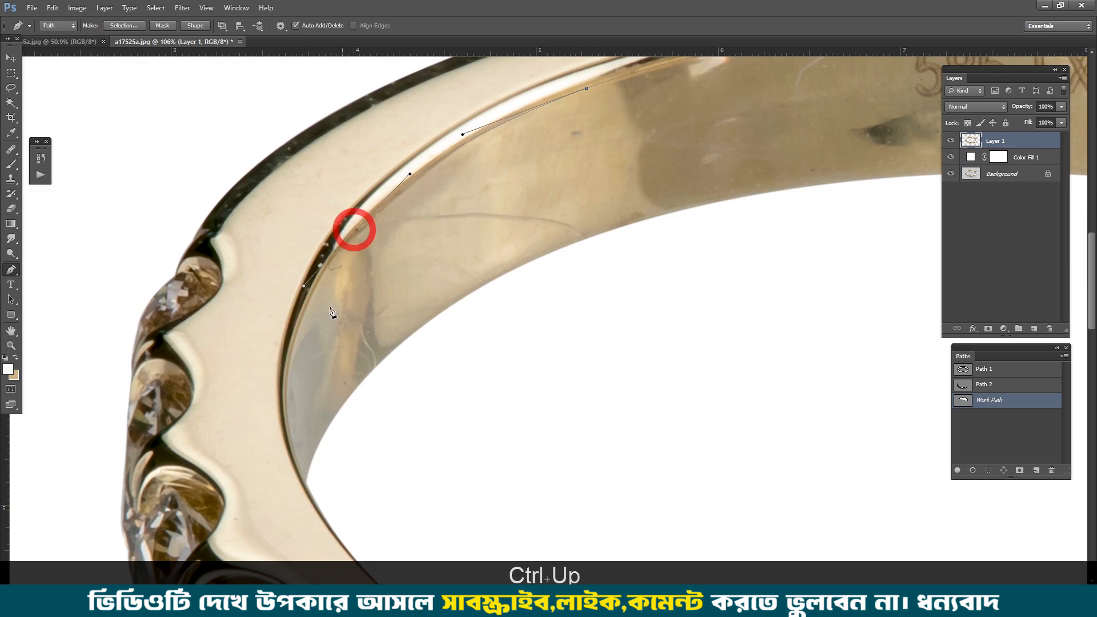
Step: Finish the path down the inner band's left edge and close it across the ring's empty opening
{"action": "left_click_drag", "start_coordinate": [334, 313], "coordinate": [381, 160]}
{"action": "left_click_drag", "start_coordinate": [365, 351], "coordinate": [431, 467]}
{"action": "left_click", "coordinate": [607, 450]}
{"action": "scroll", "coordinate": [608, 450], "scroll_direction": "down", "scroll_amount": 4}
{"action": "left_click_drag", "start_coordinate": [623, 443], "coordinate": [180, 352]}
{"action": "left_click_drag", "start_coordinate": [592, 327], "coordinate": [609, 327]}
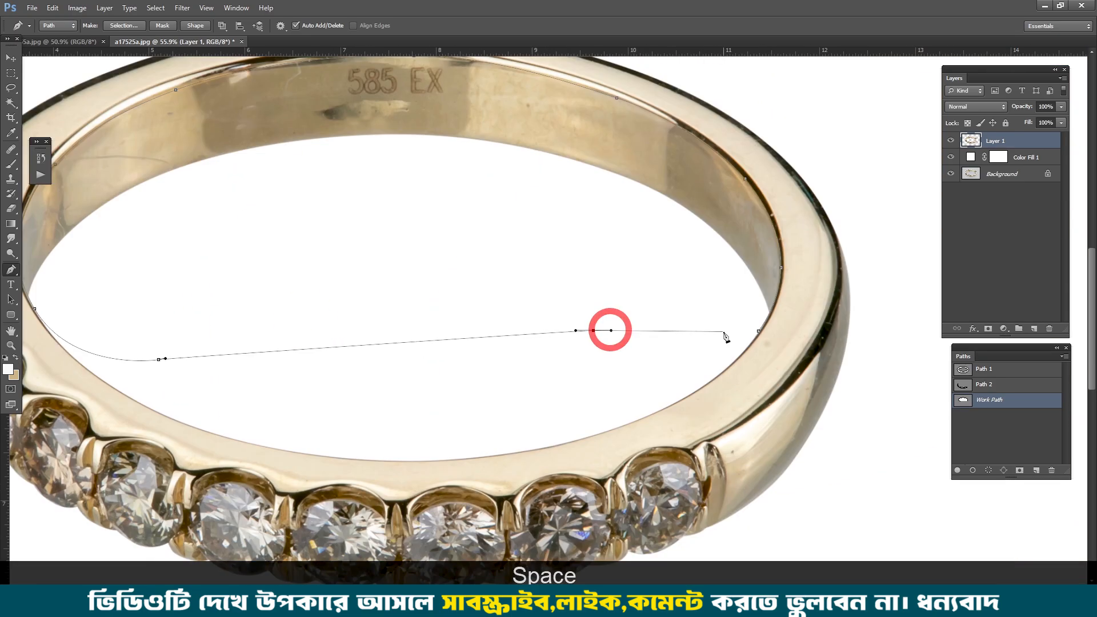
{"action": "left_click", "coordinate": [753, 320]}
{"action": "scroll", "coordinate": [749, 311], "scroll_direction": "down", "scroll_amount": 2}
{"action": "key", "text": "Escape"}
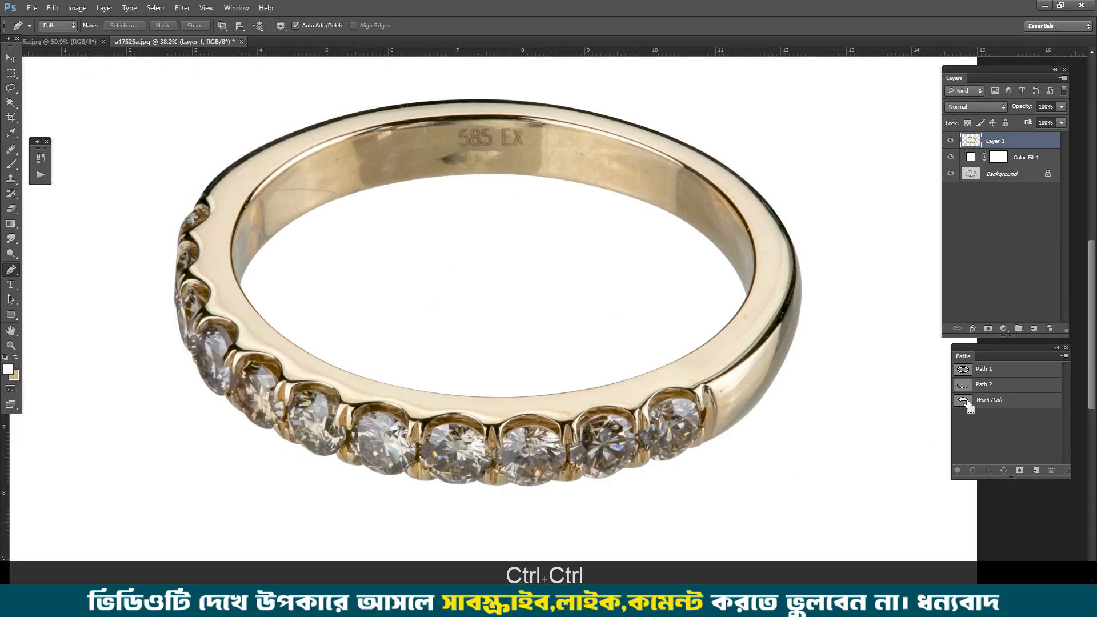
Step: Load the inner band's work path as a selection and feather it by 1 pixel
{"action": "left_click", "coordinate": [973, 400], "text": "ctrl"}
{"action": "key", "text": "ctrl+alt+d"}
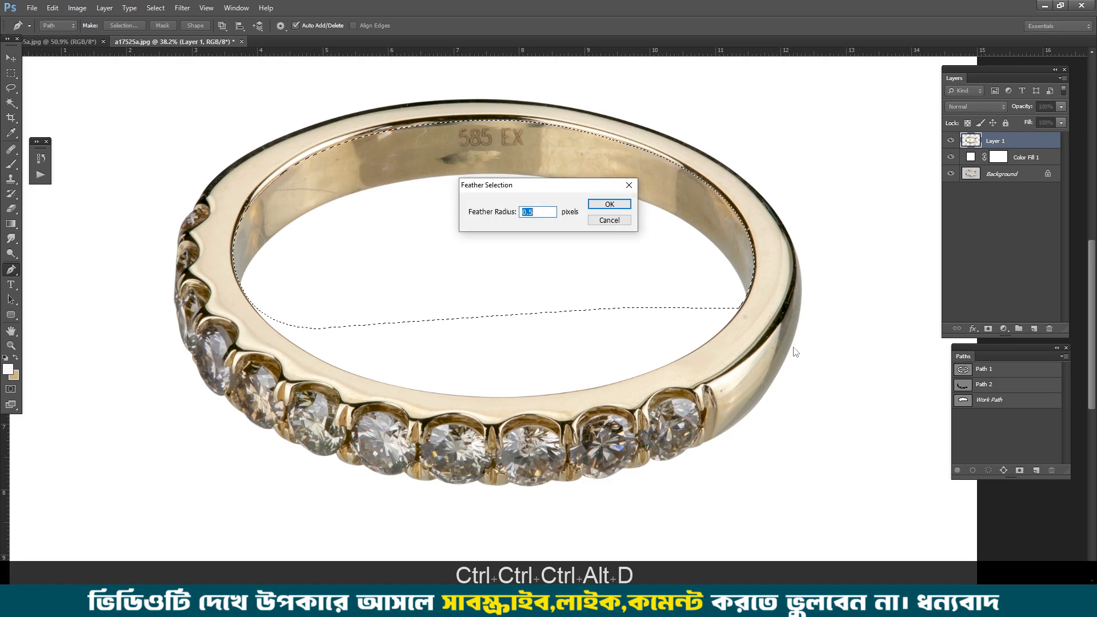
{"action": "type", "text": "1"}
{"action": "key", "text": "Return"}
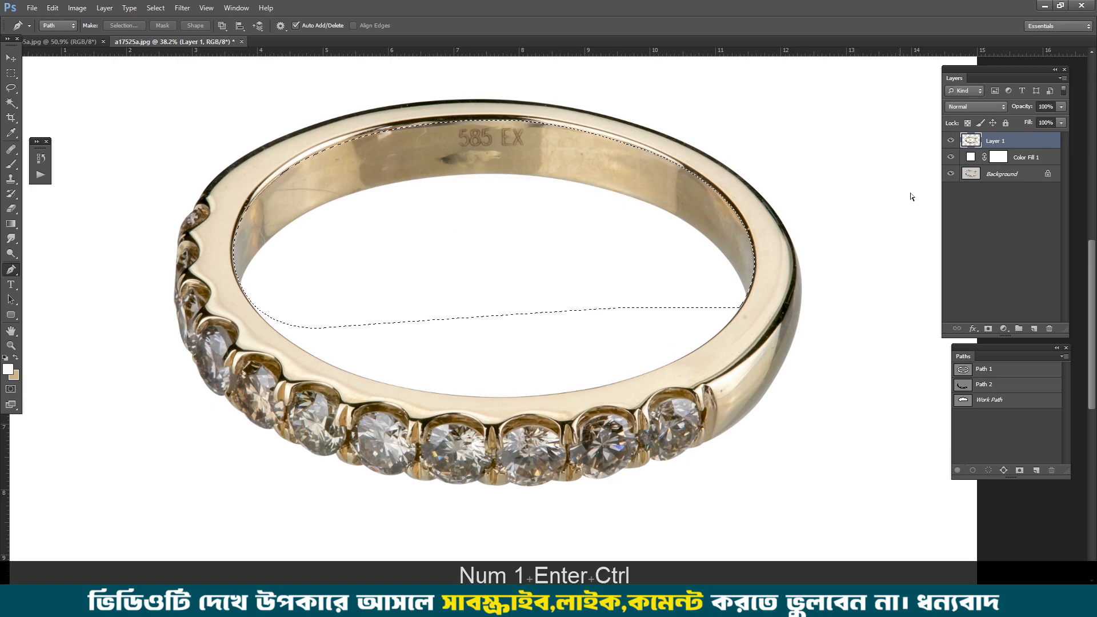
Step: Copy the feathered inner band selection to a new layer and lock that layer's transparent pixels
{"action": "key", "text": "ctrl+j"}
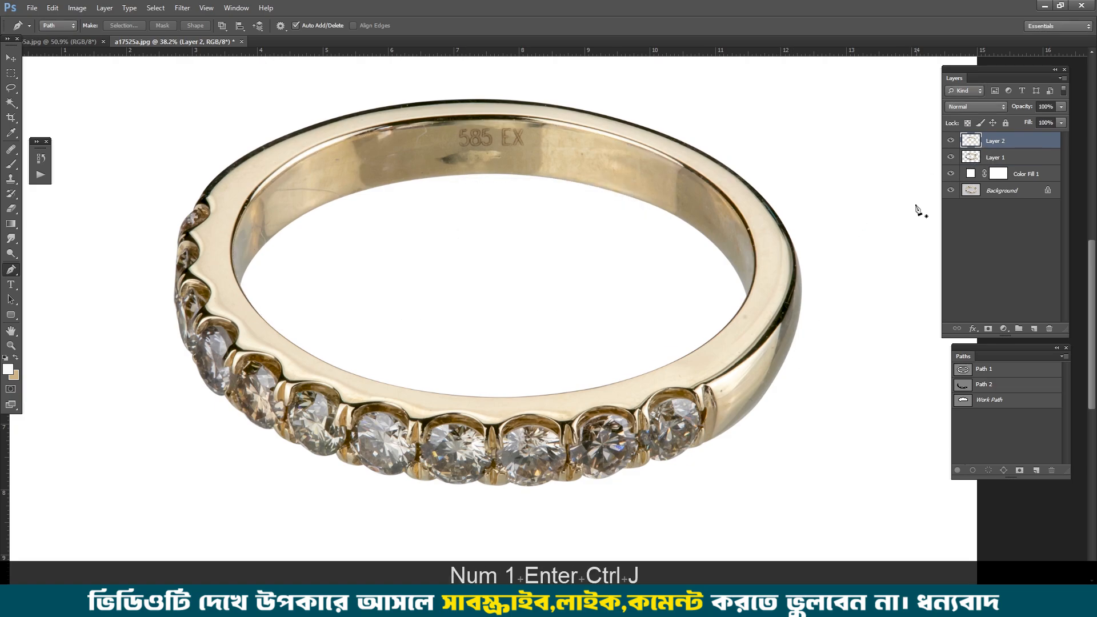
{"action": "scroll", "coordinate": [692, 277], "scroll_direction": "up", "scroll_amount": 3}
{"action": "left_click_drag", "start_coordinate": [697, 232], "coordinate": [592, 345]}
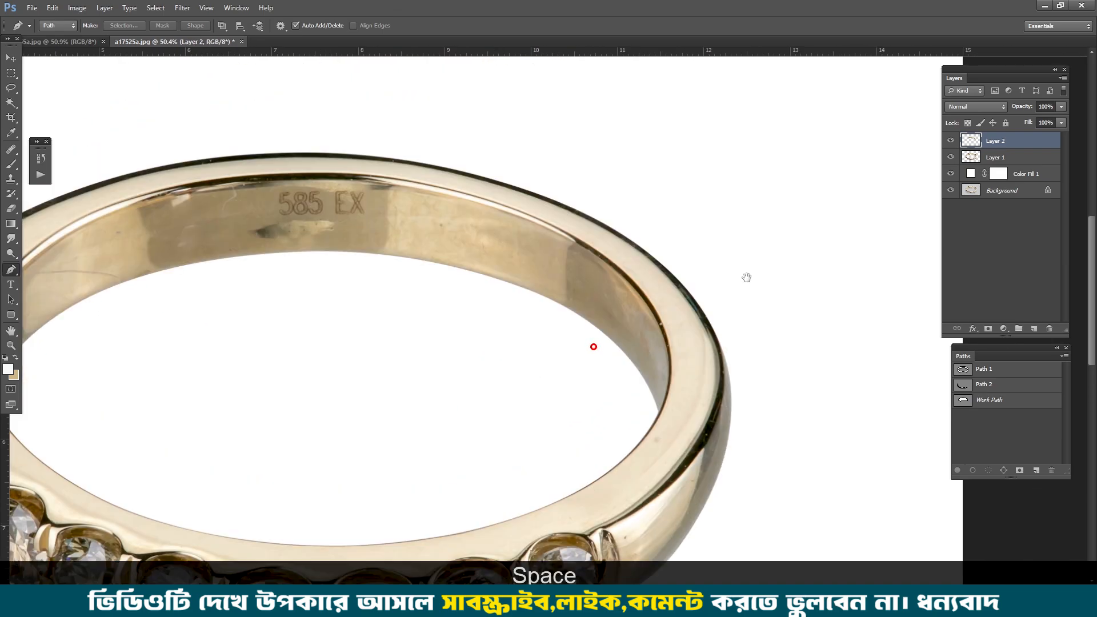
{"action": "left_click", "coordinate": [967, 122]}
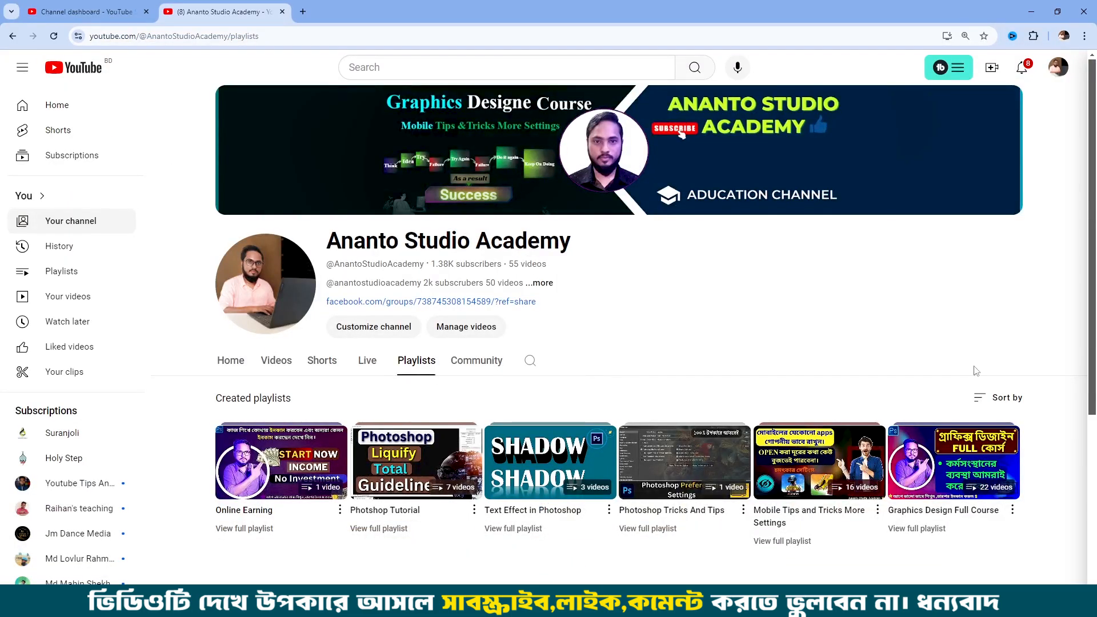
Step: Open the Graphics Design Full Course playlist on YouTube and temporarily circle the Photoshop layer panel tutorial in red
{"action": "left_click", "coordinate": [924, 532]}
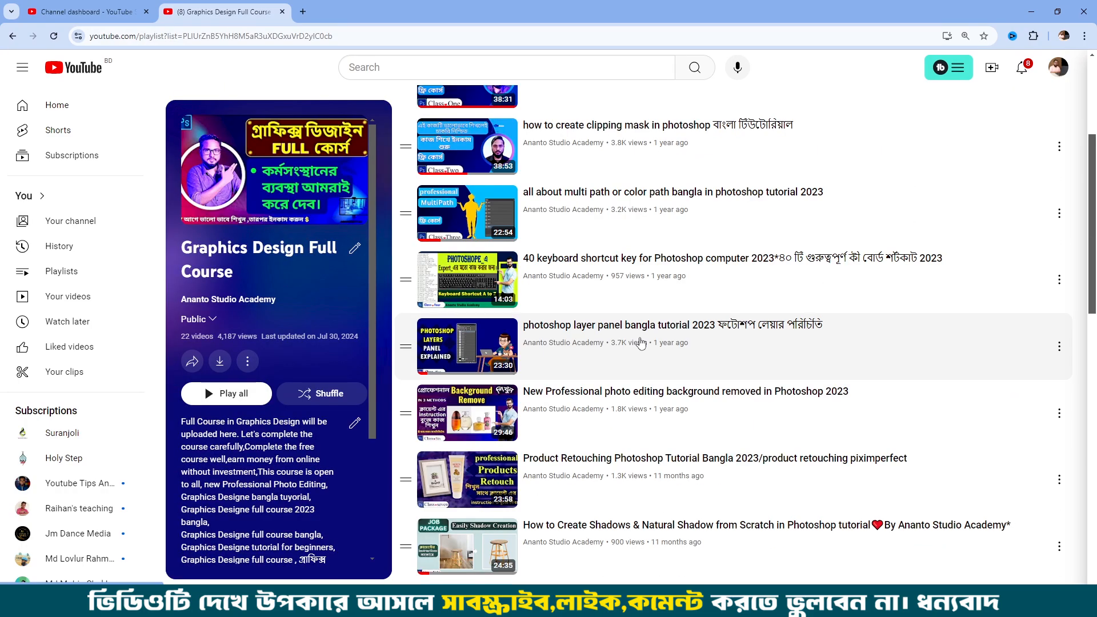
{"action": "key", "text": "KP_8"}
{"action": "mouse_move", "coordinate": [692, 307]}
{"action": "left_mouse_down"}
{"action": "mouse_move", "coordinate": [802, 296]}
{"action": "mouse_move", "coordinate": [857, 338]}
{"action": "mouse_move", "coordinate": [708, 373]}
{"action": "mouse_move", "coordinate": [566, 375]}
{"action": "mouse_move", "coordinate": [437, 376]}
{"action": "mouse_move", "coordinate": [402, 341]}
{"action": "mouse_move", "coordinate": [437, 320]}
{"action": "mouse_move", "coordinate": [711, 308]}
{"action": "left_mouse_up"}
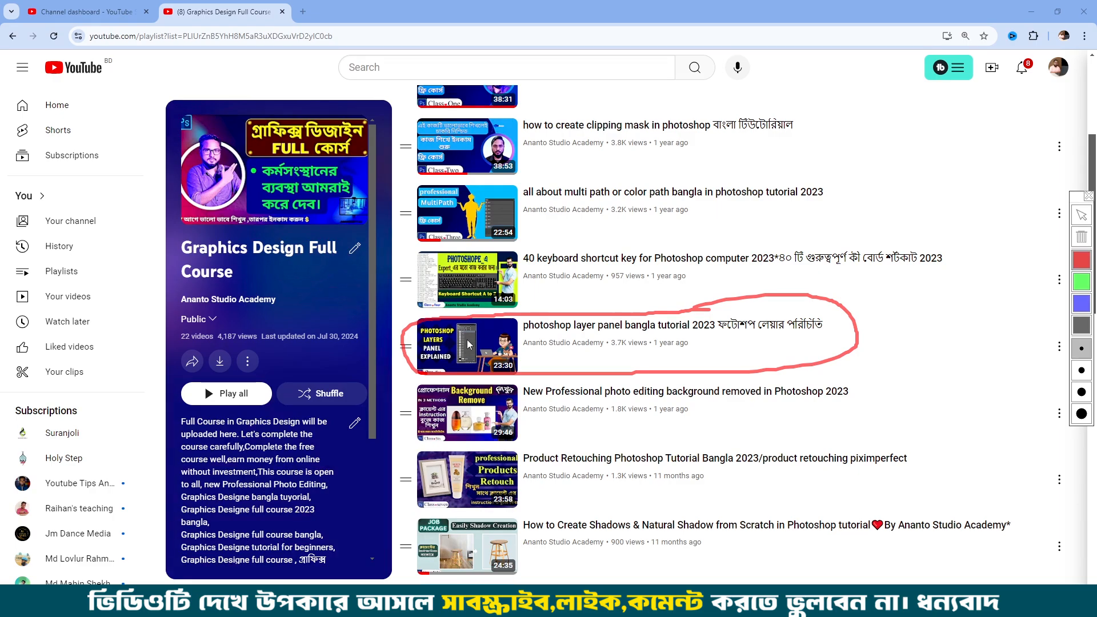
{"action": "key", "text": "KP_8"}
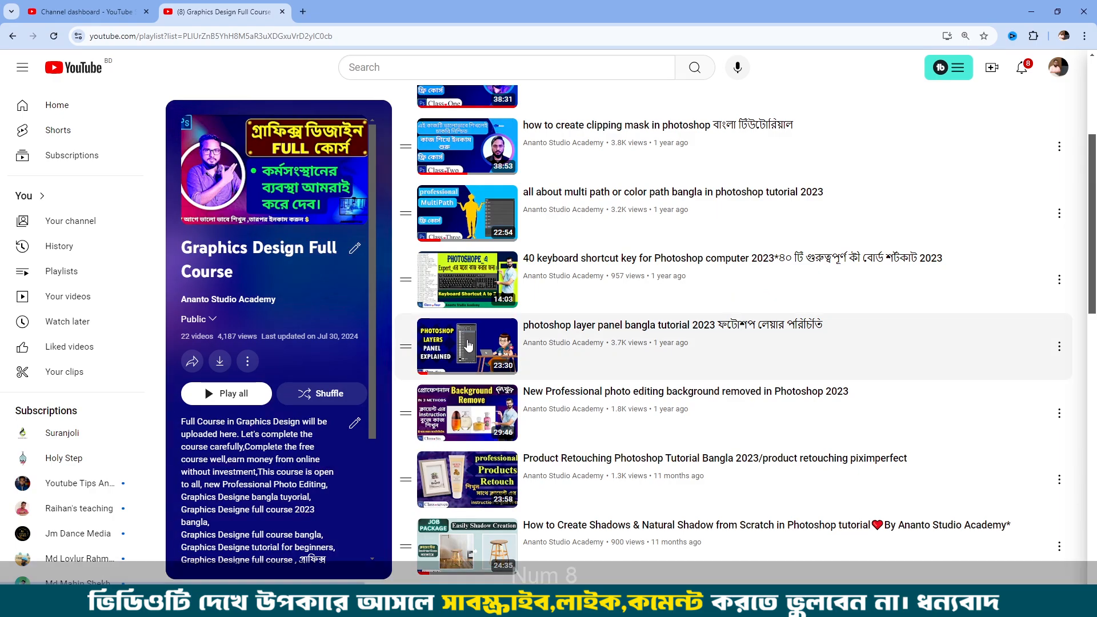
Step: Locate the High-End Jewellery Retouching tutorial in the playlist, circle it in red, clear the markup and return to Photoshop
{"action": "scroll", "coordinate": [606, 293], "scroll_direction": "down", "scroll_amount": 7}
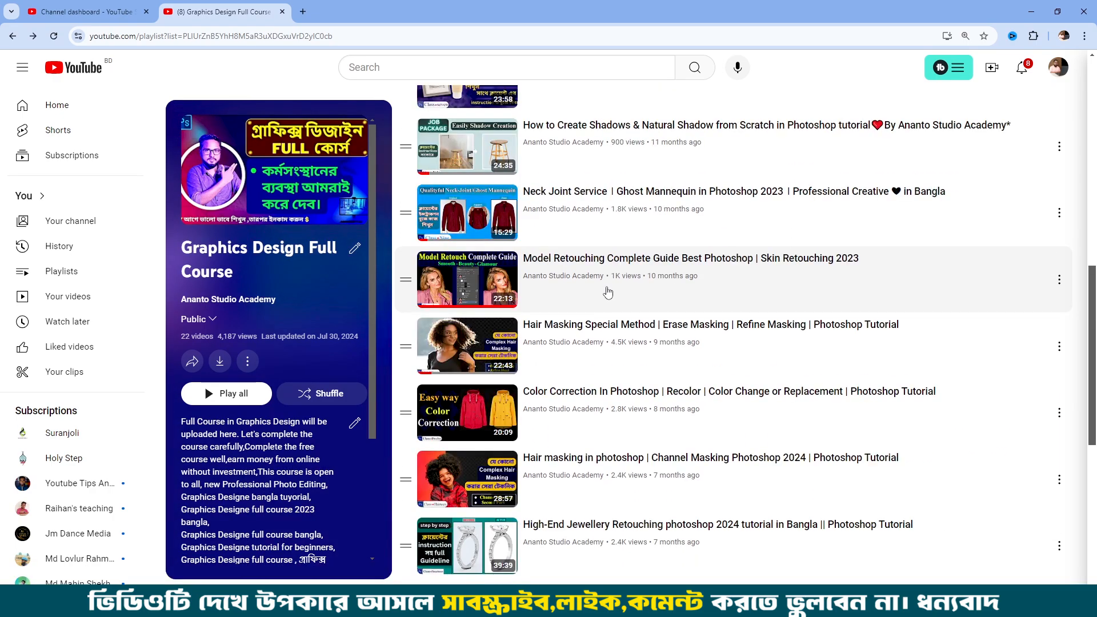
{"action": "scroll", "coordinate": [607, 292], "scroll_direction": "down", "scroll_amount": 3}
{"action": "key", "text": "KP_8"}
{"action": "mouse_move", "coordinate": [630, 327]}
{"action": "left_mouse_down"}
{"action": "mouse_move", "coordinate": [945, 330]}
{"action": "mouse_move", "coordinate": [965, 373]}
{"action": "mouse_move", "coordinate": [774, 395]}
{"action": "mouse_move", "coordinate": [375, 401]}
{"action": "mouse_move", "coordinate": [403, 356]}
{"action": "left_mouse_up"}
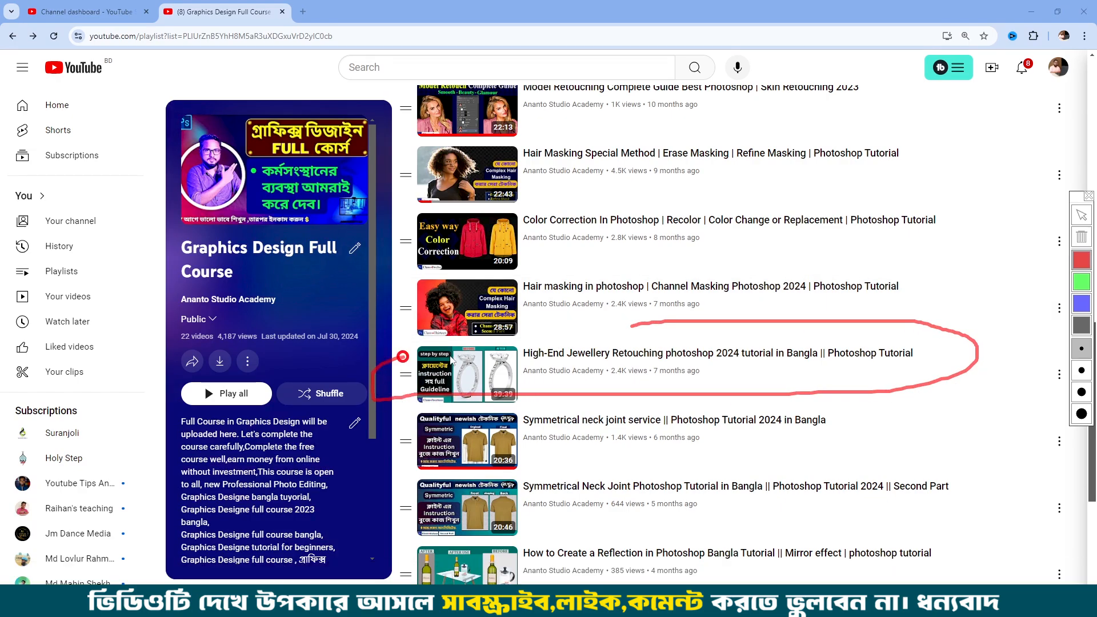
{"action": "key", "text": "KP_8"}
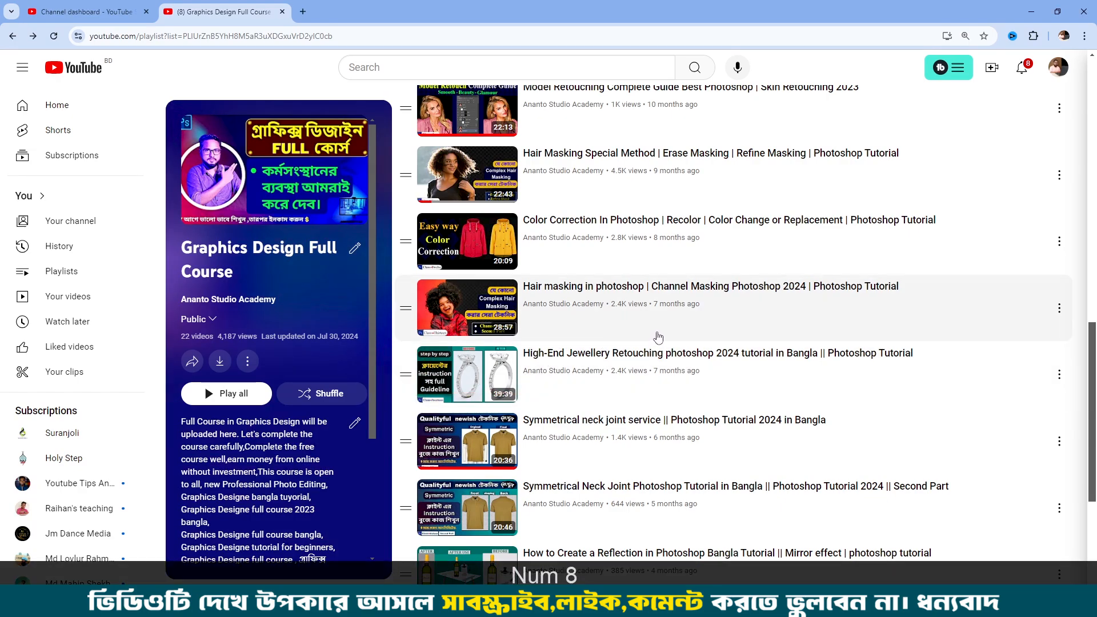
{"action": "key", "text": "KP_8"}
{"action": "mouse_move", "coordinate": [708, 328]}
{"action": "left_mouse_down"}
{"action": "mouse_move", "coordinate": [925, 332]}
{"action": "mouse_move", "coordinate": [952, 364]}
{"action": "mouse_move", "coordinate": [751, 393]}
{"action": "mouse_move", "coordinate": [489, 407]}
{"action": "mouse_move", "coordinate": [436, 405]}
{"action": "mouse_move", "coordinate": [409, 360]}
{"action": "mouse_move", "coordinate": [443, 346]}
{"action": "mouse_move", "coordinate": [534, 343]}
{"action": "left_mouse_up"}
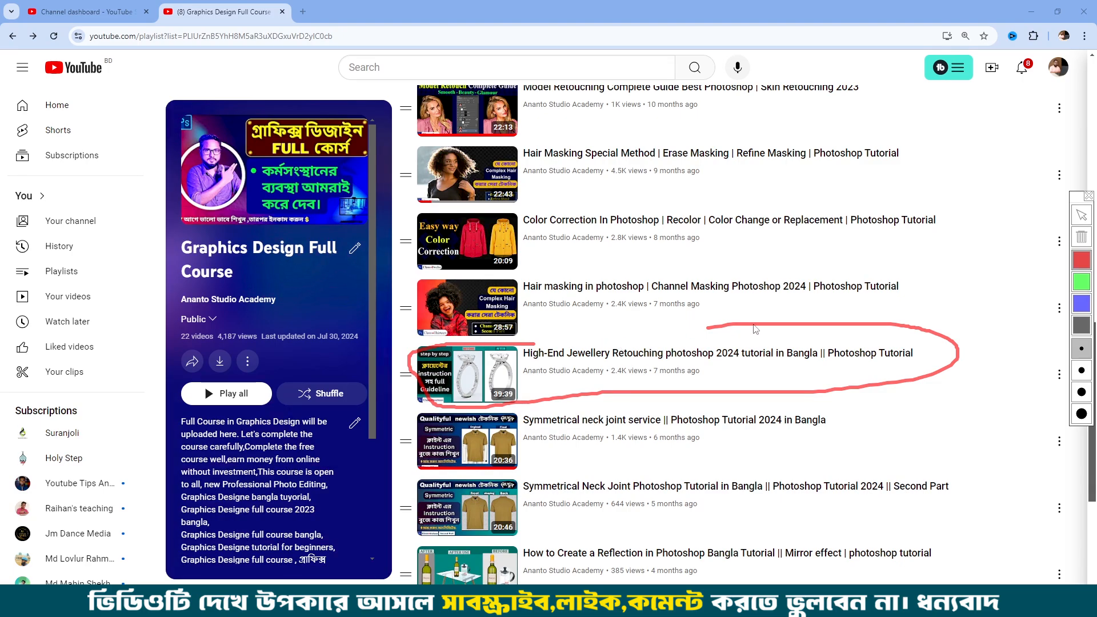
{"action": "left_click", "coordinate": [1088, 196]}
{"action": "left_click", "coordinate": [1031, 11]}
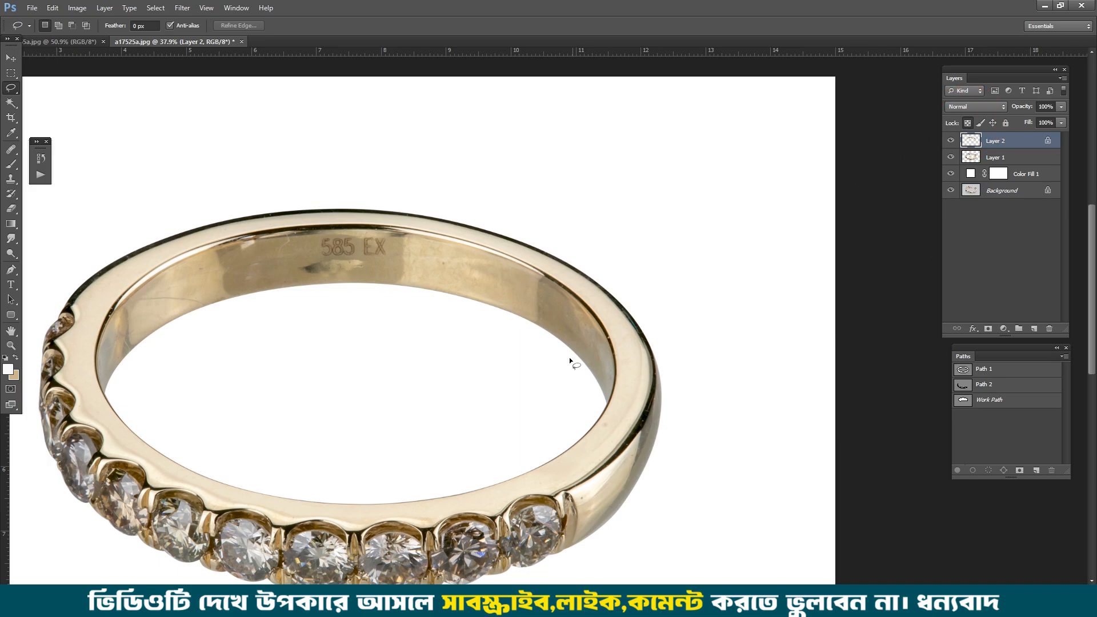
Step: Smudge the right end of the inner band along its curve with the Smudge tool at 14% strength
{"action": "left_click", "coordinate": [11, 239]}
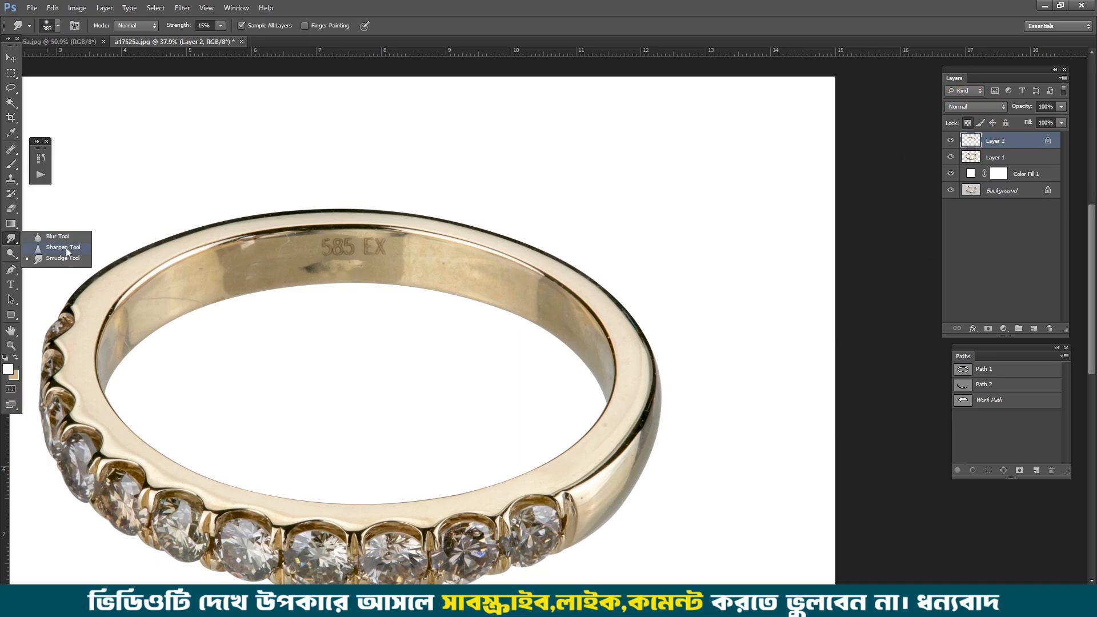
{"action": "left_click", "coordinate": [67, 252]}
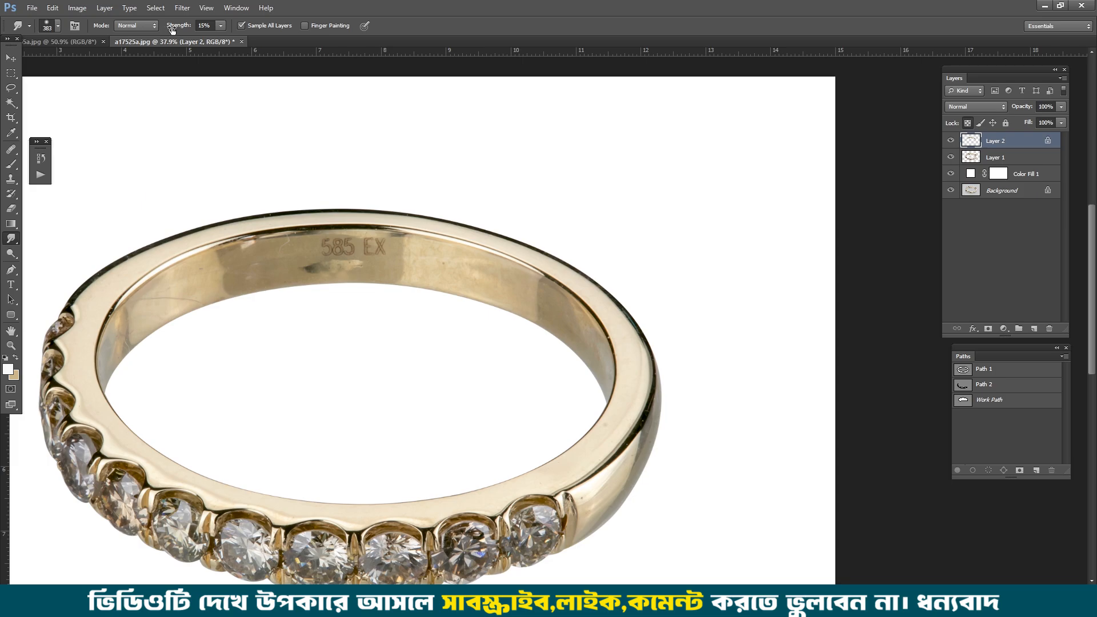
{"action": "left_click_drag", "start_coordinate": [172, 29], "coordinate": [177, 26]}
{"action": "key", "text": "space"}
{"action": "left_click_drag", "start_coordinate": [547, 298], "coordinate": [495, 193]}
{"action": "scroll", "coordinate": [519, 233], "scroll_direction": "up", "scroll_amount": 4}
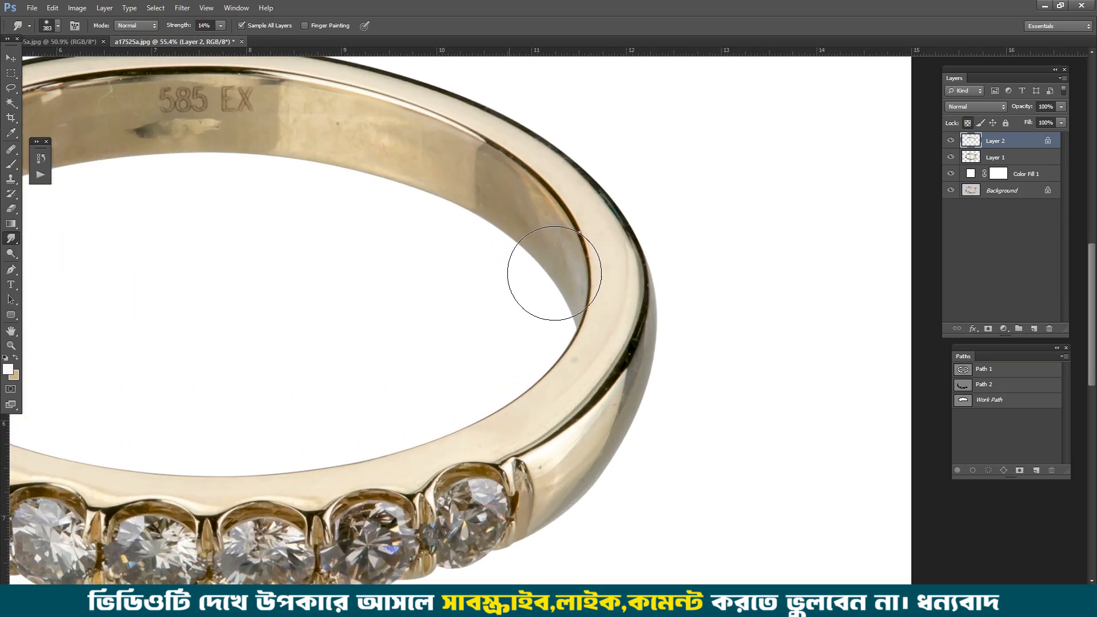
{"action": "left_click_drag", "start_coordinate": [489, 175], "coordinate": [555, 289]}
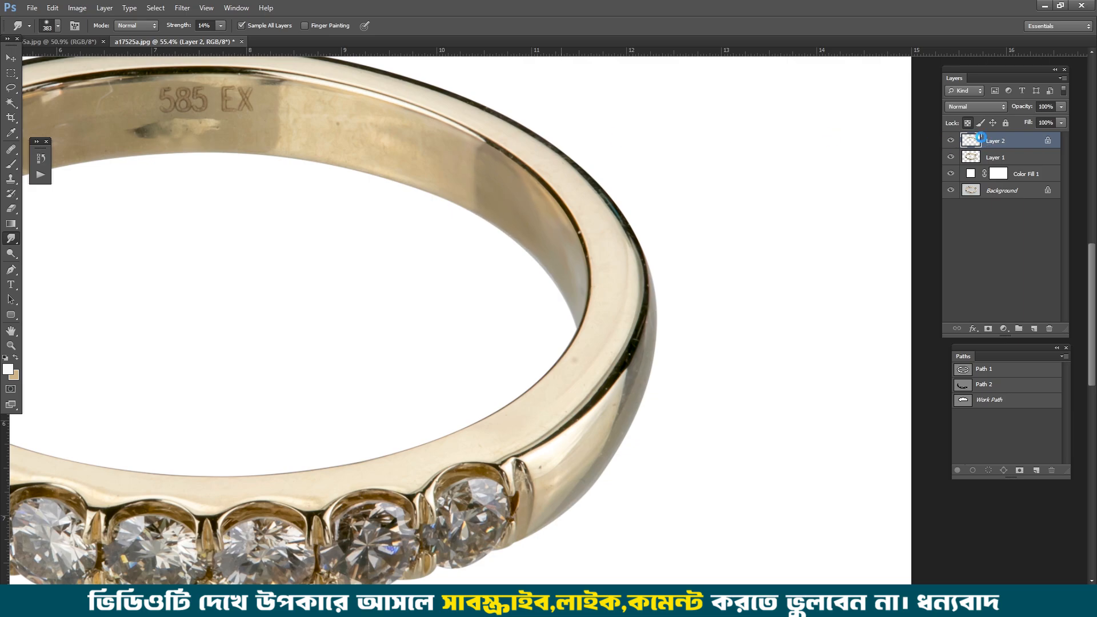
Step: Continue smudging the inner band on both sides of the hallmark section, round to the band's left end
{"action": "scroll", "coordinate": [474, 200], "scroll_direction": "up", "scroll_amount": 5}
{"action": "left_click_drag", "start_coordinate": [465, 176], "coordinate": [700, 235]}
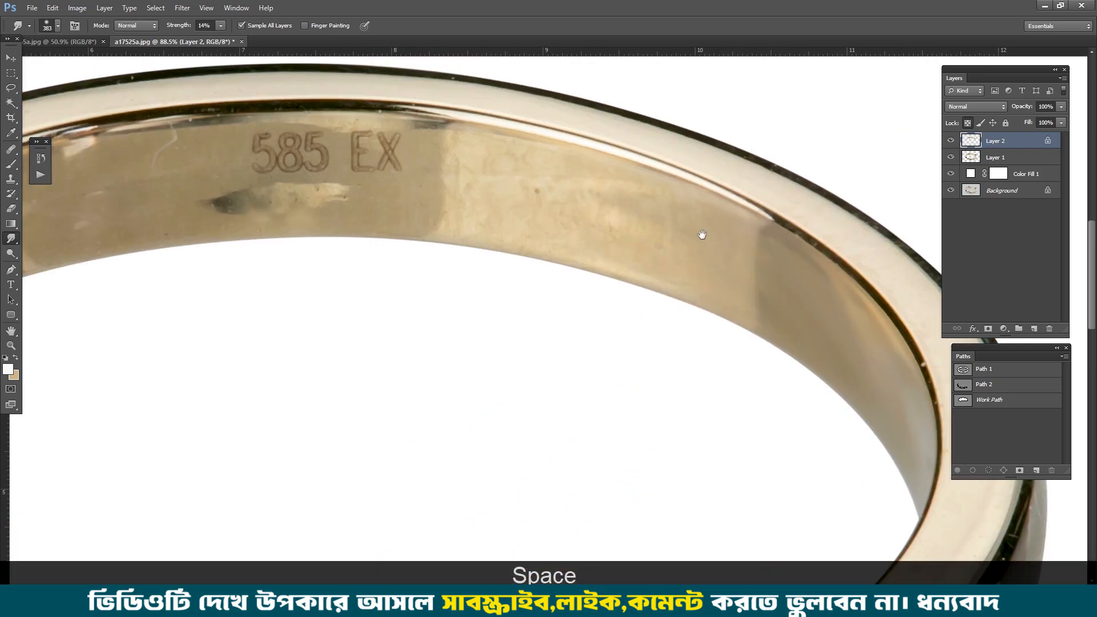
{"action": "left_click_drag", "start_coordinate": [235, 191], "coordinate": [746, 111]}
{"action": "left_click_drag", "start_coordinate": [360, 243], "coordinate": [489, 134]}
{"action": "mouse_move", "coordinate": [391, 173]}
{"action": "left_mouse_down"}
{"action": "mouse_move", "coordinate": [349, 289]}
{"action": "mouse_move", "coordinate": [387, 154]}
{"action": "mouse_move", "coordinate": [366, 204]}
{"action": "left_mouse_up"}
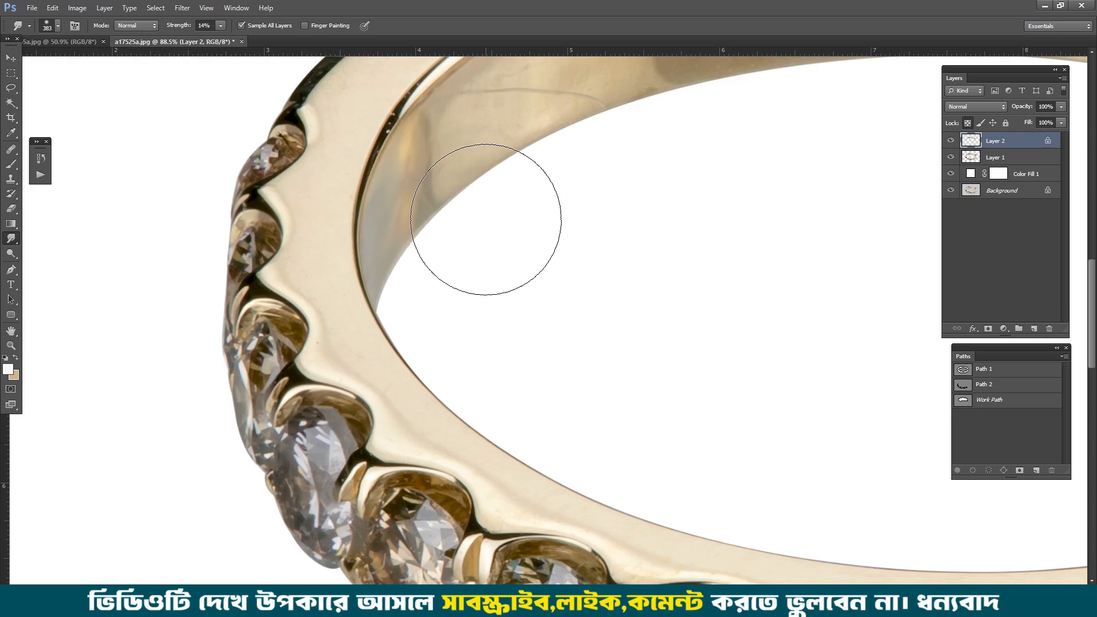
{"action": "scroll", "coordinate": [490, 221], "scroll_direction": "down", "scroll_amount": 2, "text": "alt"}
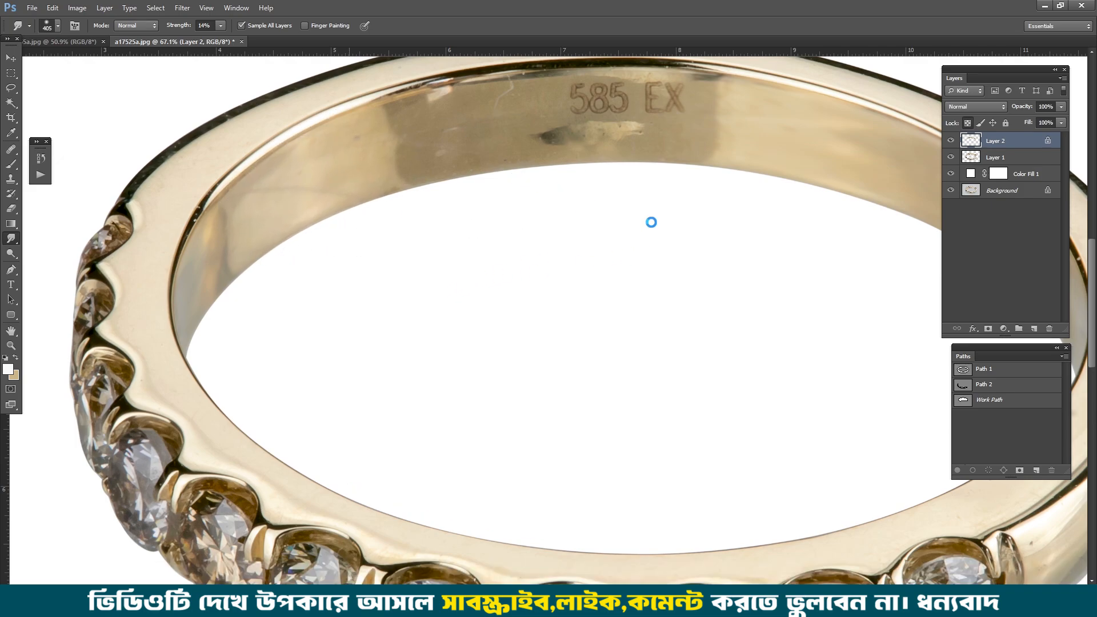
Step: Toggle the visibility of the inner band layer to compare the metal before and after smudging
{"action": "key", "text": "p"}
{"action": "key", "text": "space"}
{"action": "left_click_drag", "start_coordinate": [688, 108], "coordinate": [531, 242]}
{"action": "scroll", "coordinate": [639, 269], "scroll_direction": "up", "scroll_amount": 4}
{"action": "scroll", "coordinate": [643, 262], "scroll_direction": "down", "scroll_amount": 2}
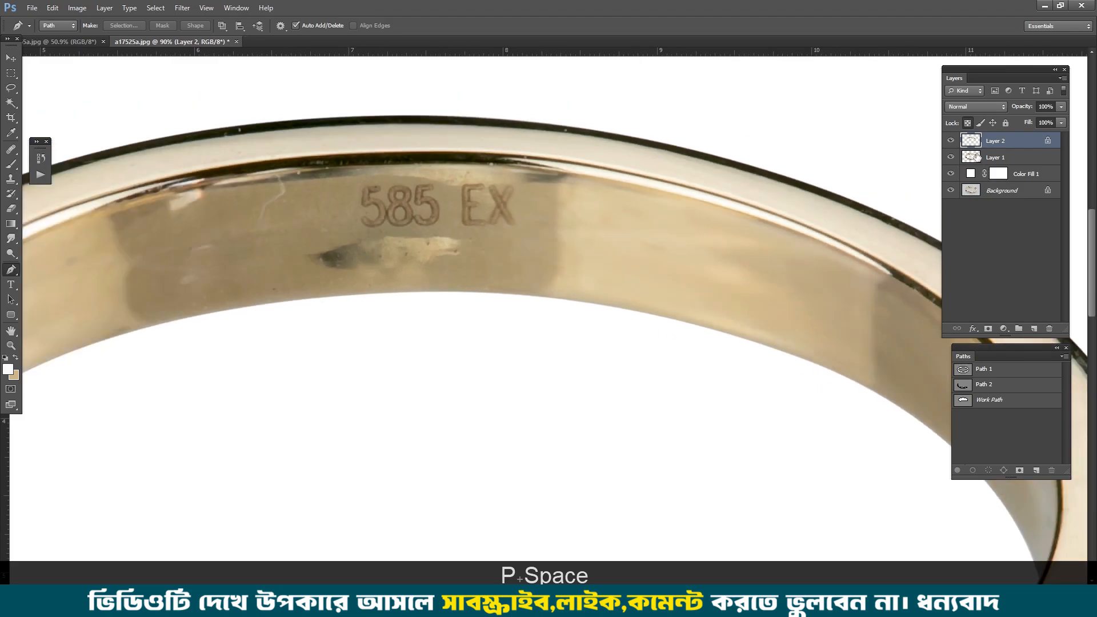
{"action": "left_click", "coordinate": [950, 141]}
{"action": "left_click", "coordinate": [950, 141]}
{"action": "left_click", "coordinate": [949, 140]}
{"action": "left_click", "coordinate": [949, 141]}
{"action": "left_click", "coordinate": [949, 140]}
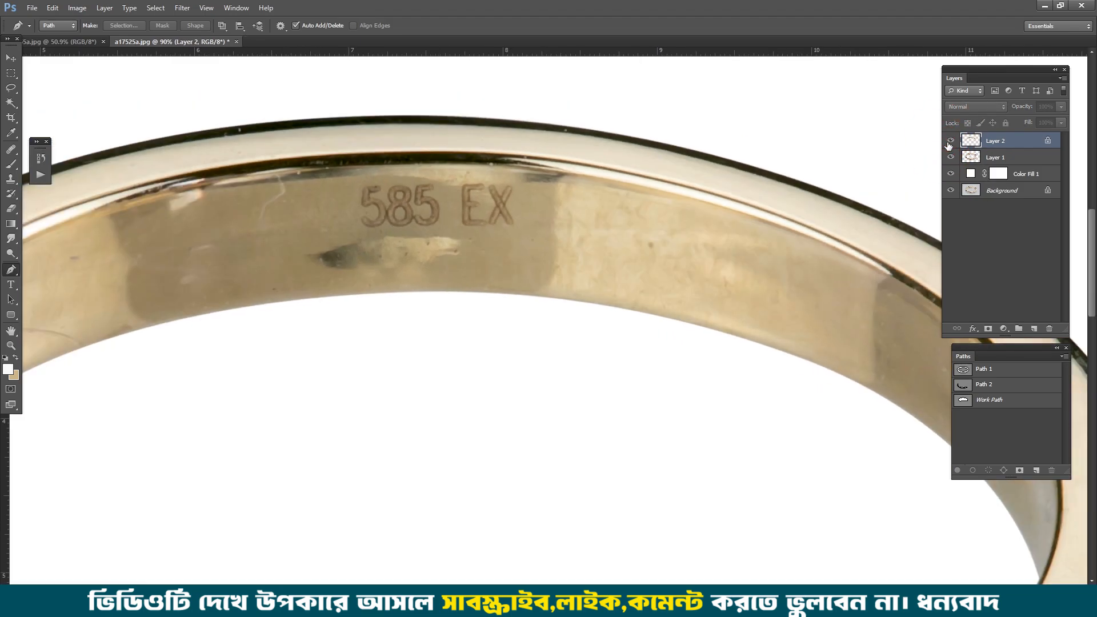
{"action": "key", "text": "space"}
{"action": "left_click_drag", "start_coordinate": [813, 348], "coordinate": [631, 245]}
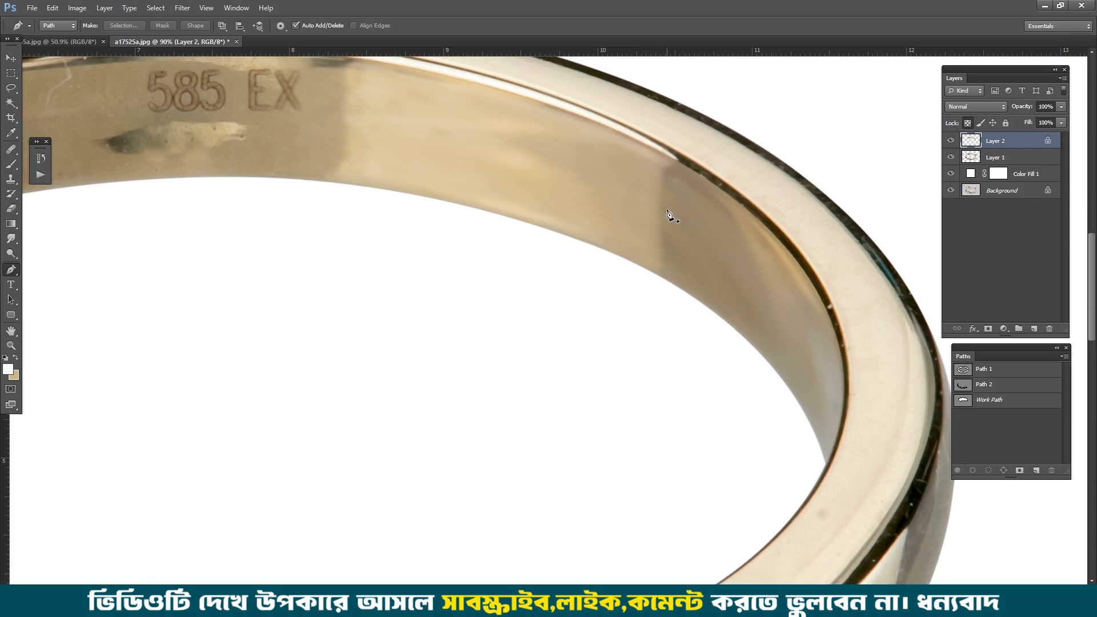
Step: Save the inner band's work path as Path 3 and add a new empty path after it
{"action": "key", "text": "space"}
{"action": "left_click_drag", "start_coordinate": [347, 181], "coordinate": [487, 291]}
{"action": "scroll", "coordinate": [473, 210], "scroll_direction": "up", "scroll_amount": 2}
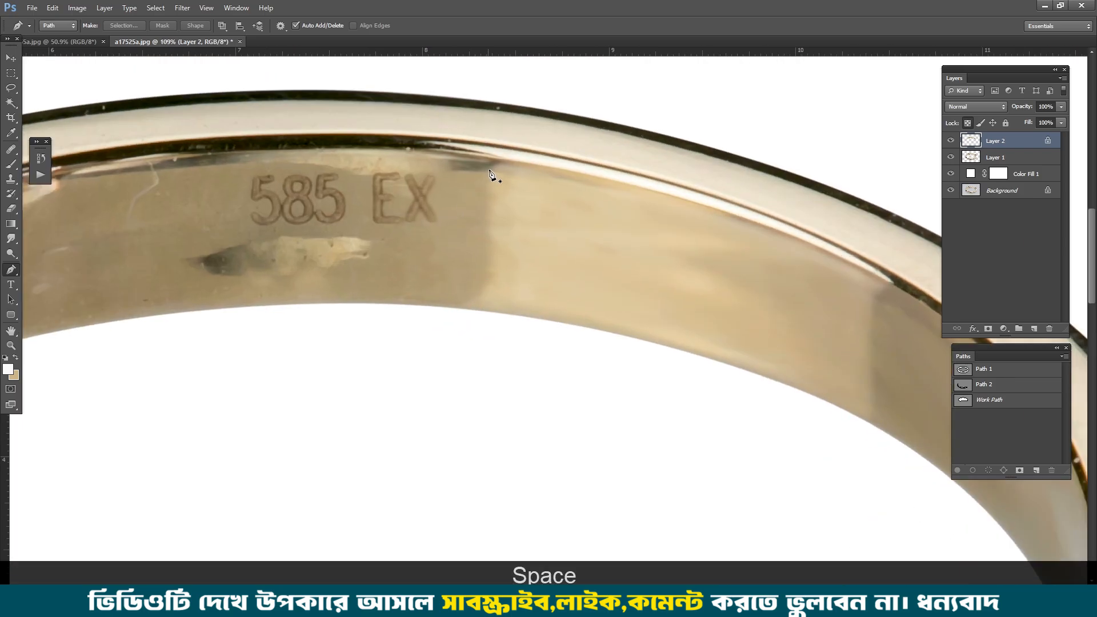
{"action": "double_click", "coordinate": [985, 399]}
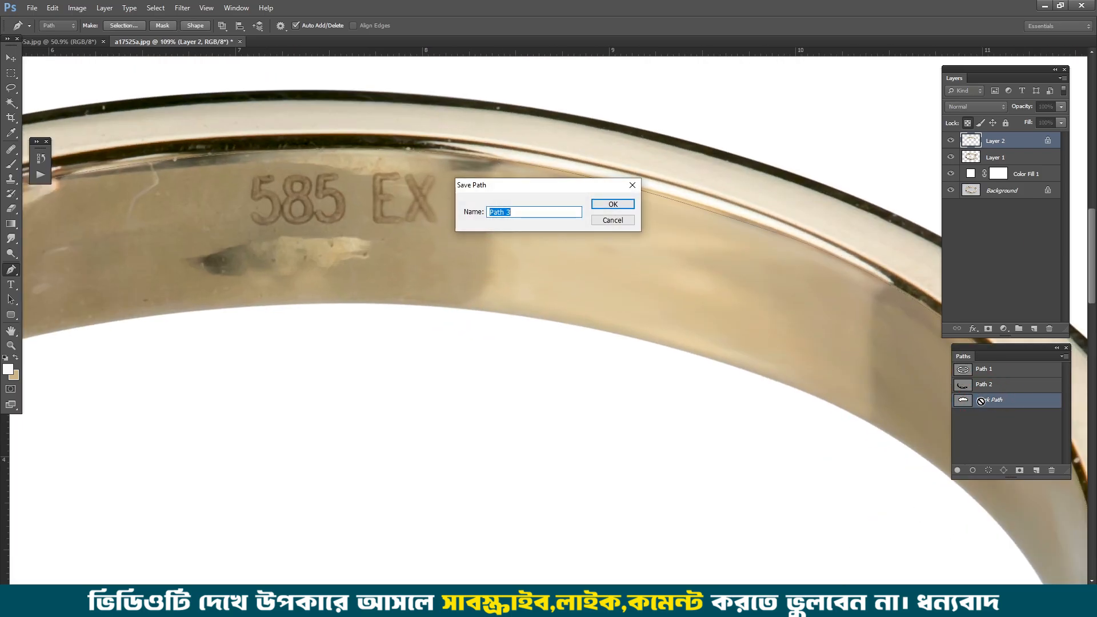
{"action": "key", "text": "Return"}
{"action": "left_click_drag", "start_coordinate": [1064, 470], "coordinate": [1070, 531]}
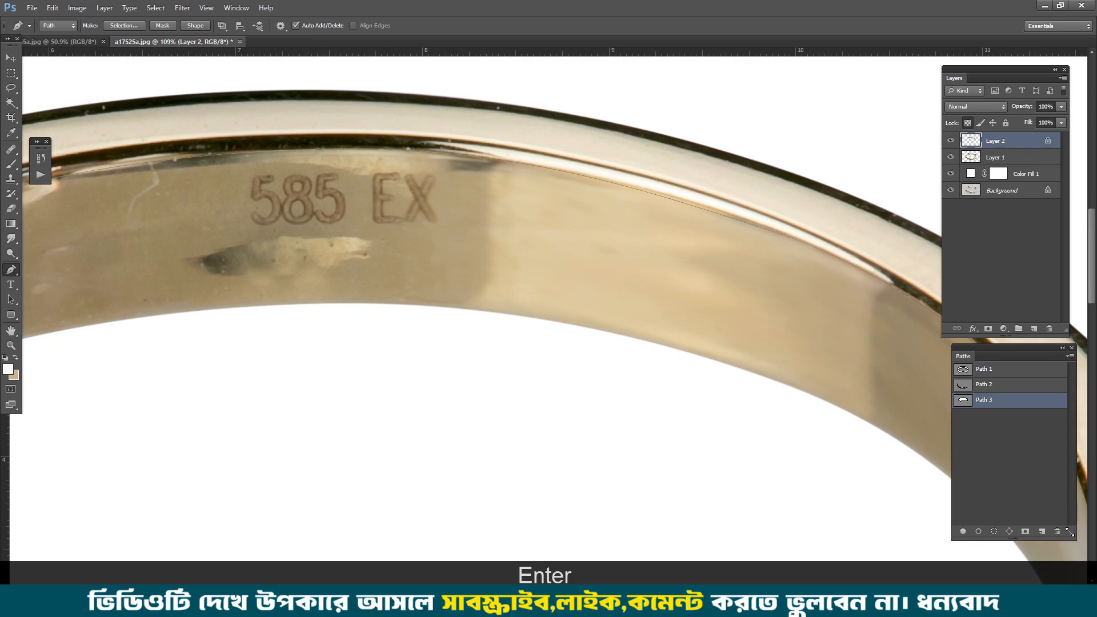
{"action": "left_click", "coordinate": [1025, 462]}
{"action": "left_click", "coordinate": [1041, 531]}
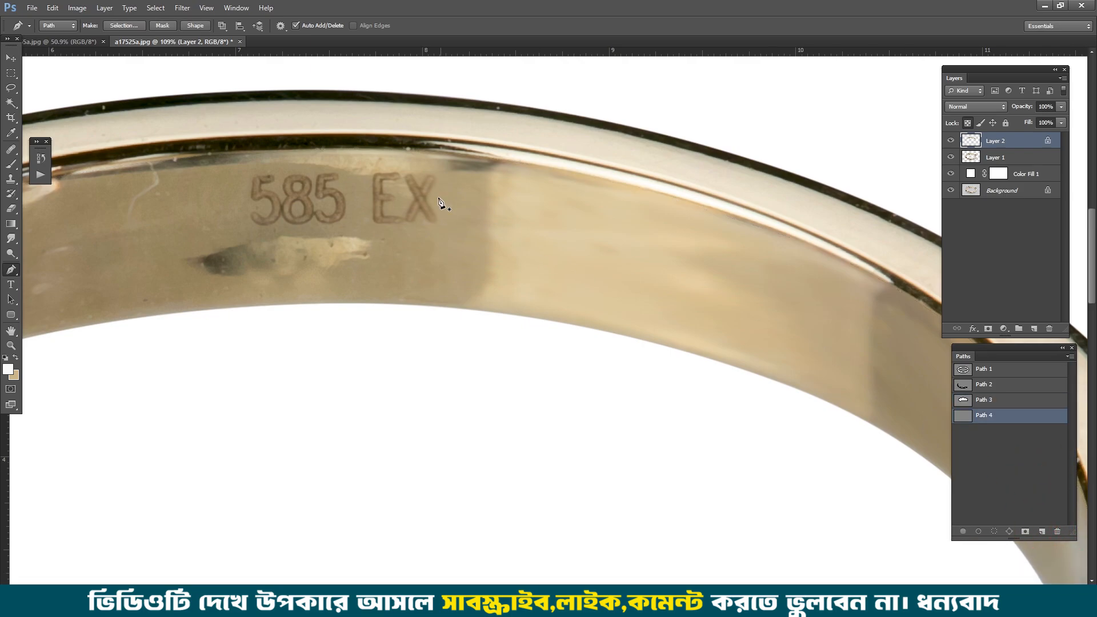
Step: Draw a Pen path down both sides of the darker hallmark section, joined below through the ring's empty opening
{"action": "left_click_drag", "start_coordinate": [490, 191], "coordinate": [497, 272]}
{"action": "left_click_drag", "start_coordinate": [454, 323], "coordinate": [423, 335]}
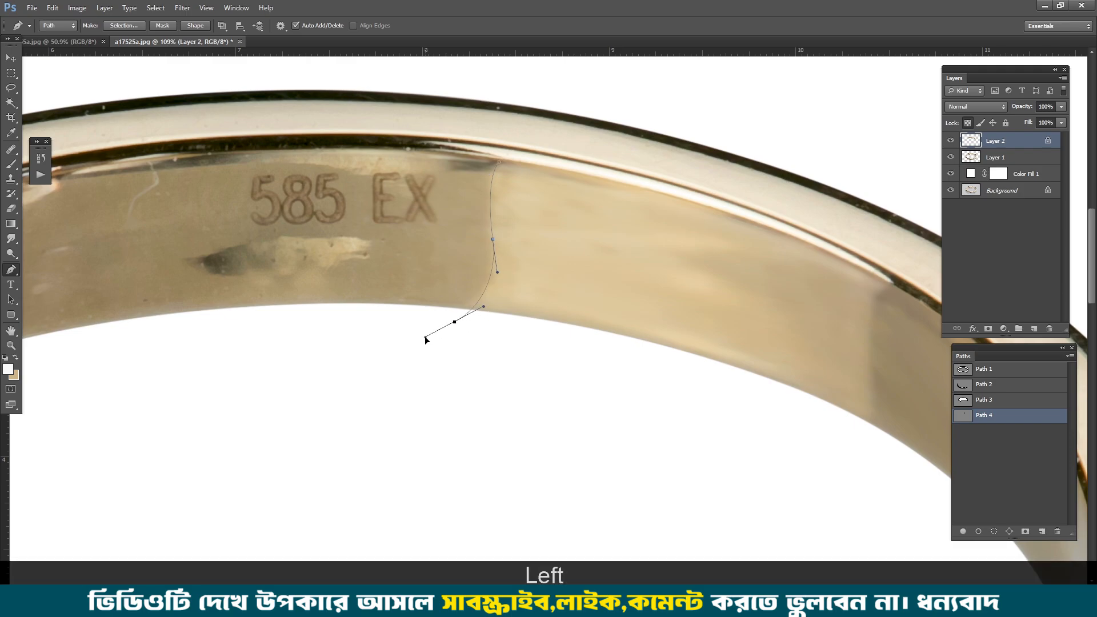
{"action": "scroll", "coordinate": [347, 348], "scroll_direction": "down", "scroll_amount": 3}
{"action": "left_click_drag", "start_coordinate": [269, 331], "coordinate": [359, 318]}
{"action": "left_click_drag", "start_coordinate": [238, 346], "coordinate": [327, 323]}
{"action": "scroll", "coordinate": [309, 210], "scroll_direction": "up", "scroll_amount": 1}
{"action": "scroll", "coordinate": [309, 213], "scroll_direction": "up", "scroll_amount": 1}
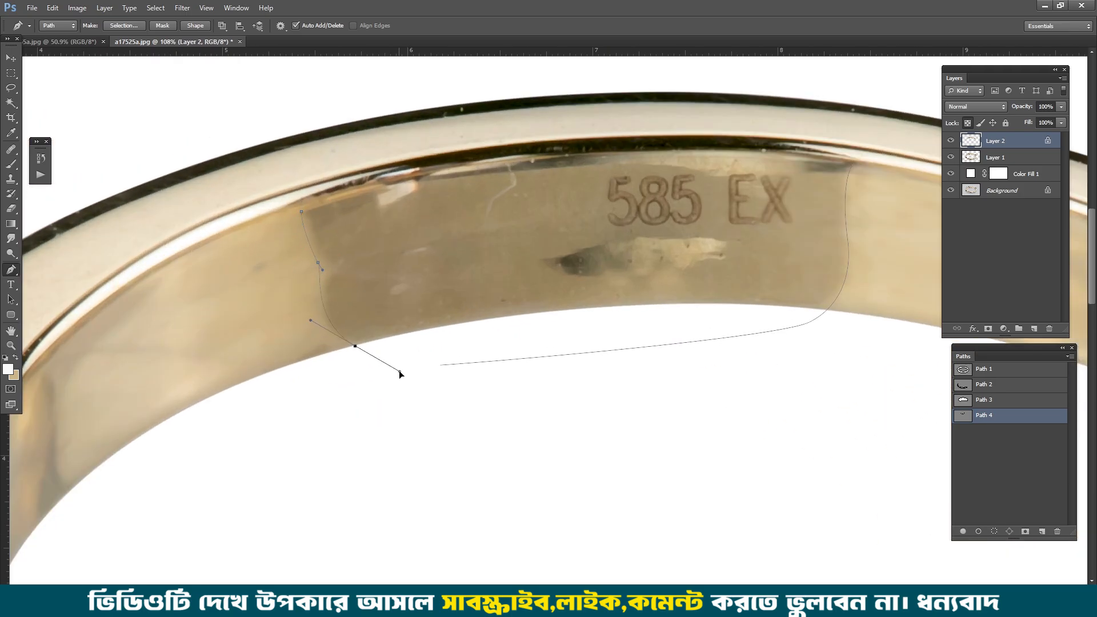
{"action": "left_click_drag", "start_coordinate": [399, 373], "coordinate": [403, 371]}
{"action": "left_click", "coordinate": [441, 366]}
Step: Copy the Path 3 outline into Path 4, join it to the hallmark section's side edges and cut away the excess segments
{"action": "left_click", "coordinate": [994, 399]}
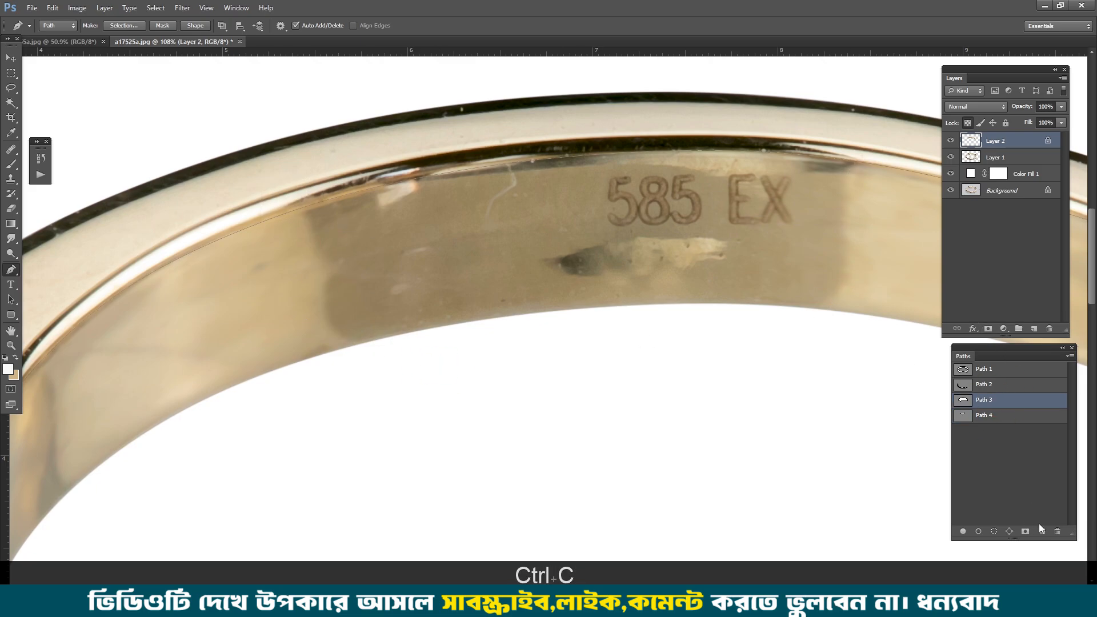
{"action": "left_click", "coordinate": [987, 418]}
{"action": "scroll", "coordinate": [343, 198], "scroll_direction": "up", "scroll_amount": 2}
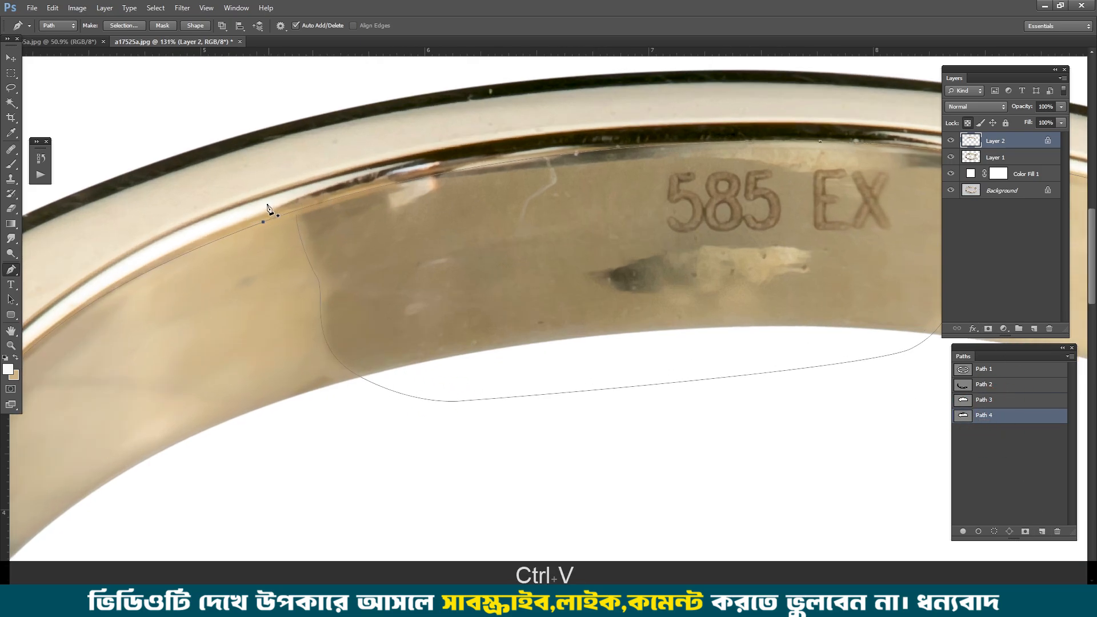
{"action": "scroll", "coordinate": [281, 260], "scroll_direction": "up", "scroll_amount": 2}
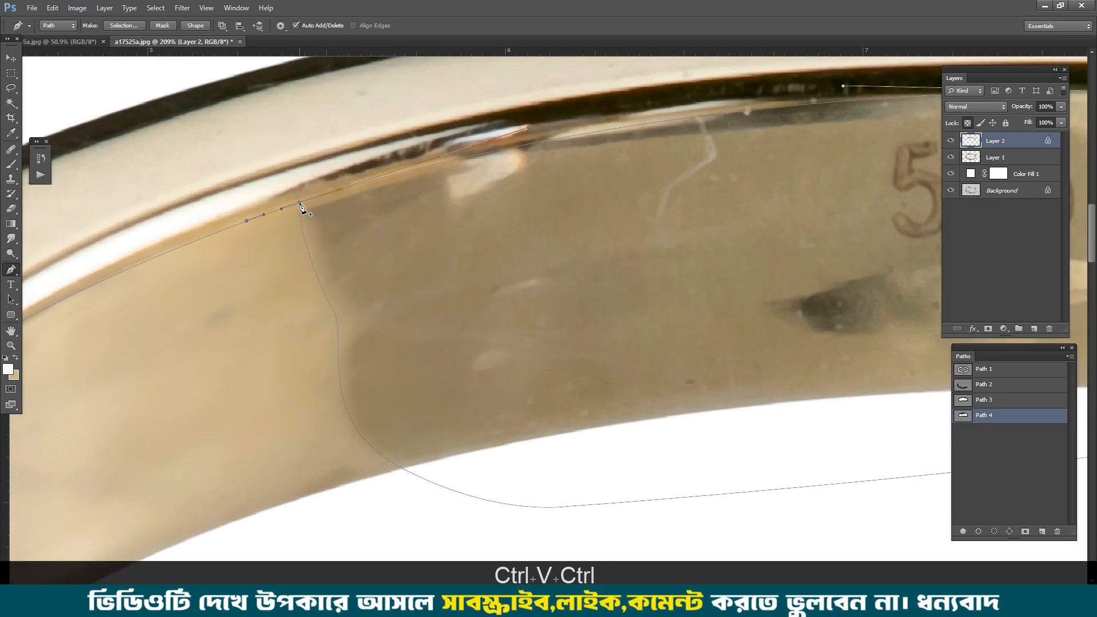
{"action": "left_click_drag", "start_coordinate": [862, 165], "coordinate": [112, 212]}
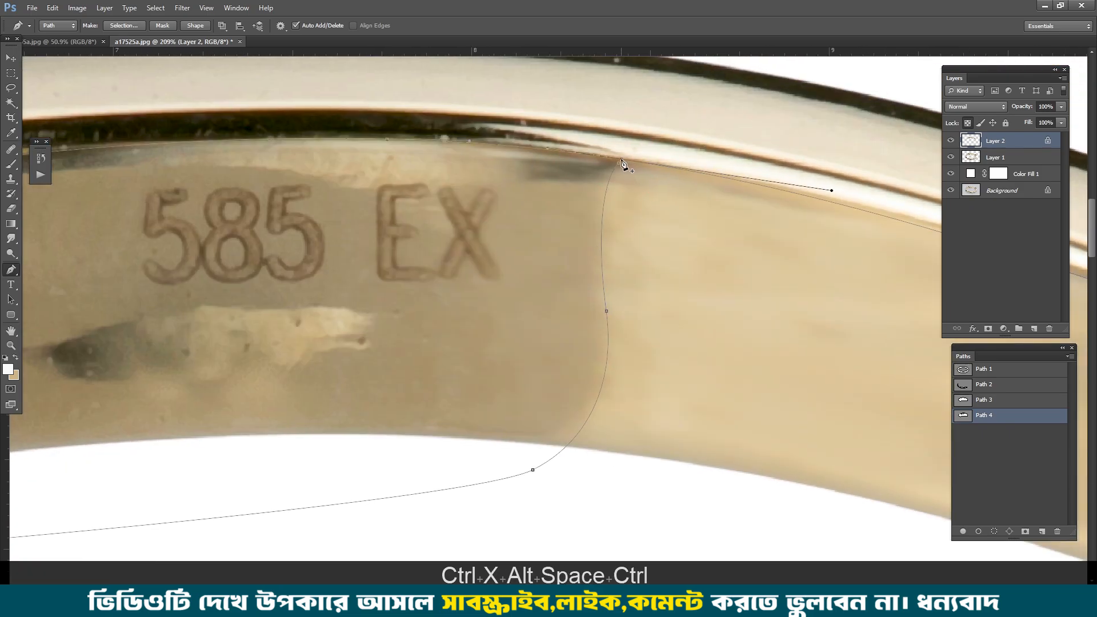
{"action": "key", "text": "ctrl+x"}
{"action": "scroll", "coordinate": [657, 228], "scroll_direction": "down", "scroll_amount": 5}
{"action": "key", "text": "ctrl+x"}
Step: Load the hallmark section's path as a selection, feather it by 1 pixel and create a new layer
{"action": "key", "text": "ctrl+Return"}
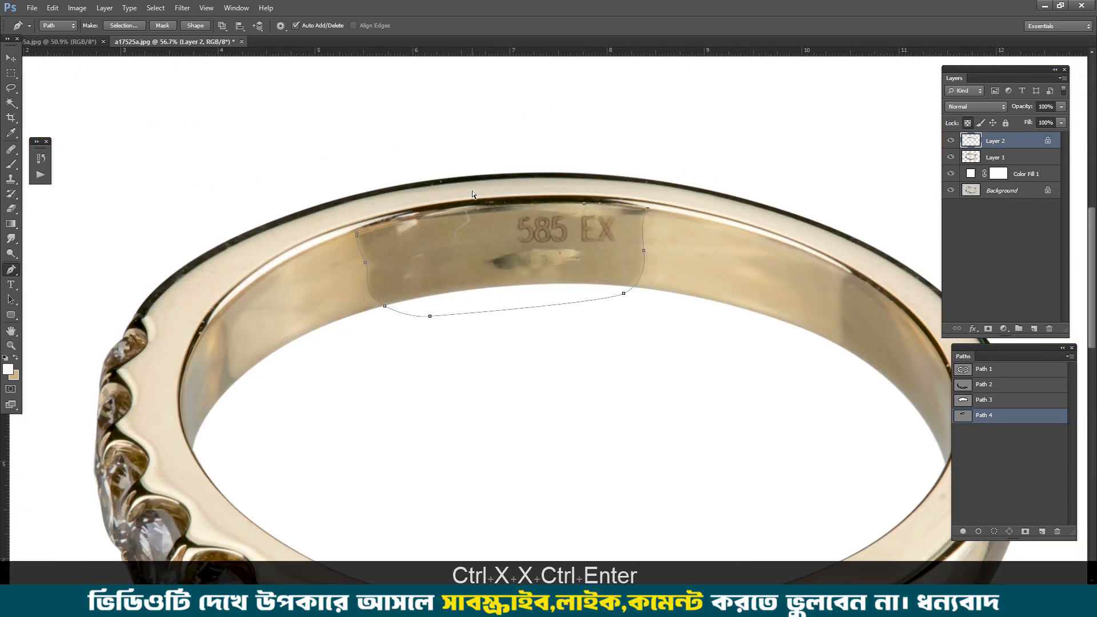
{"action": "key", "text": "ctrl+alt+d"}
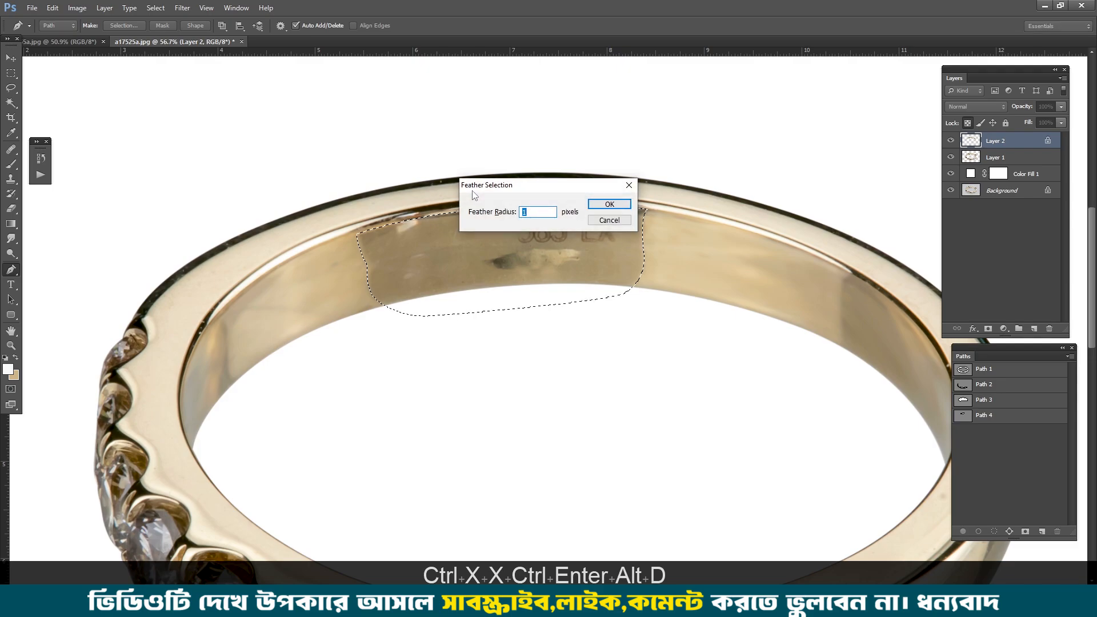
{"action": "key", "text": "Return"}
{"action": "key", "text": "ctrl+shift+alt+n"}
Step: Sample the dark gold tone beside the hallmark, brush it over the selected section at 30% opacity and deselect
{"action": "key", "text": "b"}
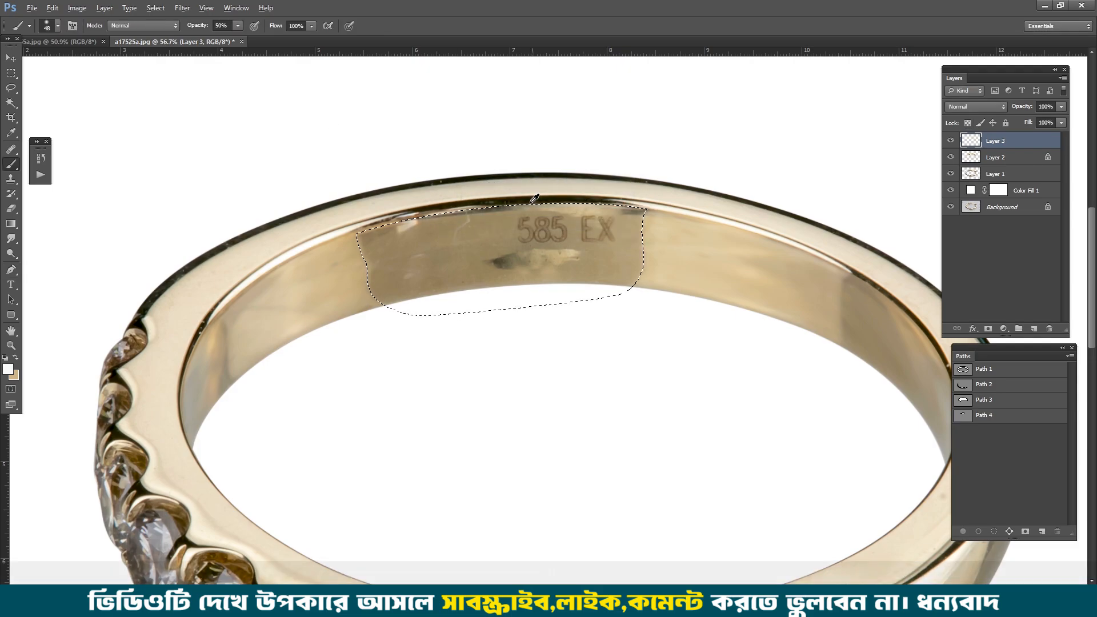
{"action": "left_click", "coordinate": [494, 240], "text": "alt"}
{"action": "key", "text": "3"}
{"action": "mouse_move", "coordinate": [494, 241]}
{"action": "left_mouse_down"}
{"action": "mouse_move", "coordinate": [561, 244]}
{"action": "mouse_move", "coordinate": [559, 261]}
{"action": "mouse_move", "coordinate": [428, 248]}
{"action": "mouse_move", "coordinate": [501, 261]}
{"action": "mouse_move", "coordinate": [598, 198]}
{"action": "mouse_move", "coordinate": [575, 226]}
{"action": "mouse_move", "coordinate": [406, 237]}
{"action": "mouse_move", "coordinate": [580, 282]}
{"action": "left_mouse_up"}
{"action": "key", "text": "ctrl+d"}
Step: Trim the dark gold patch on Layer 3 to the ring's edge using Layer 1's feathered, inverted outline, and deselect
{"action": "mouse_move", "coordinate": [461, 275]}
{"action": "left_mouse_down"}
{"action": "mouse_move", "coordinate": [480, 282]}
{"action": "mouse_move", "coordinate": [456, 274]}
{"action": "left_mouse_up"}
{"action": "left_click", "coordinate": [973, 175], "text": "ctrl"}
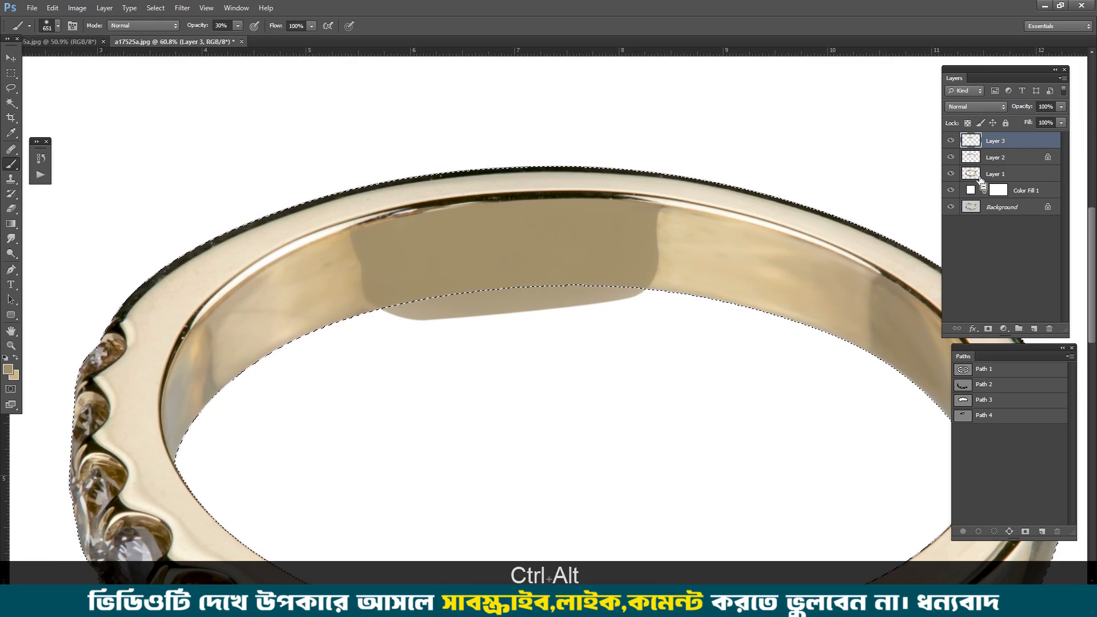
{"action": "key", "text": "ctrl+alt+d"}
{"action": "key", "text": "Return"}
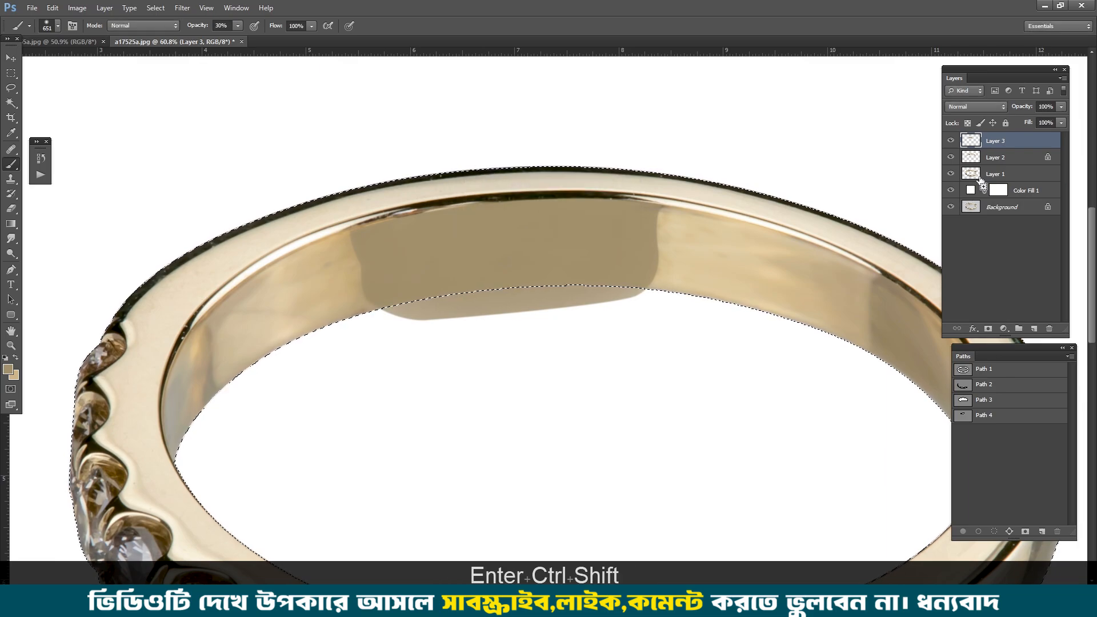
{"action": "key", "text": "ctrl+shift+i"}
{"action": "key", "text": "Delete"}
{"action": "key", "text": "ctrl+d"}
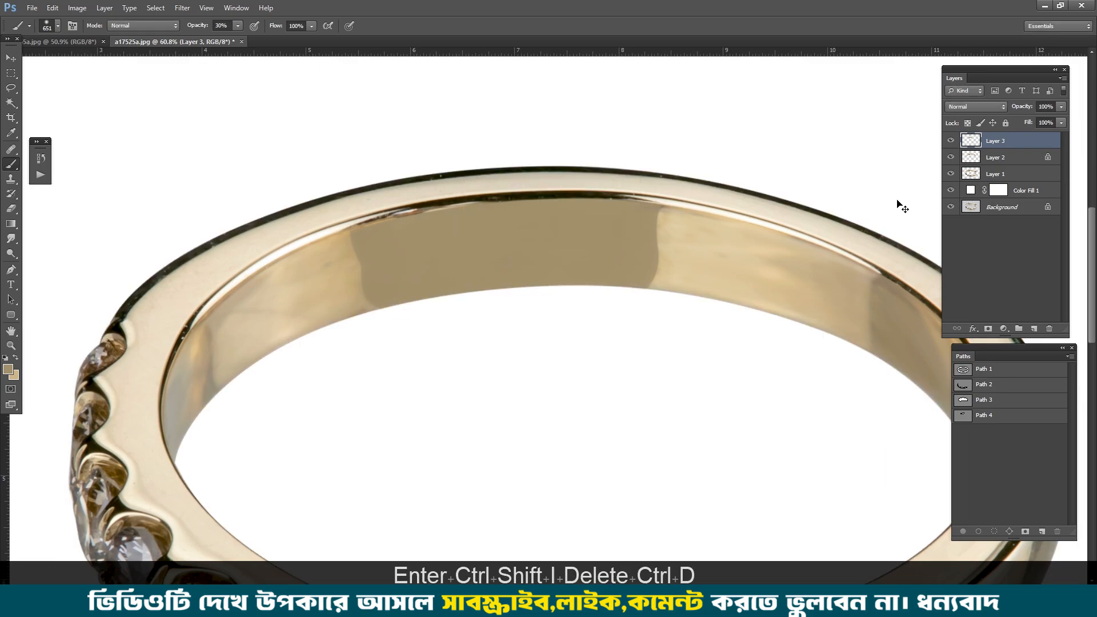
Step: Compare the hallmark section with and without Layer 3's gold patch, and examine the inner band beside it
{"action": "left_click_drag", "start_coordinate": [520, 299], "coordinate": [464, 270]}
{"action": "left_click", "coordinate": [951, 141]}
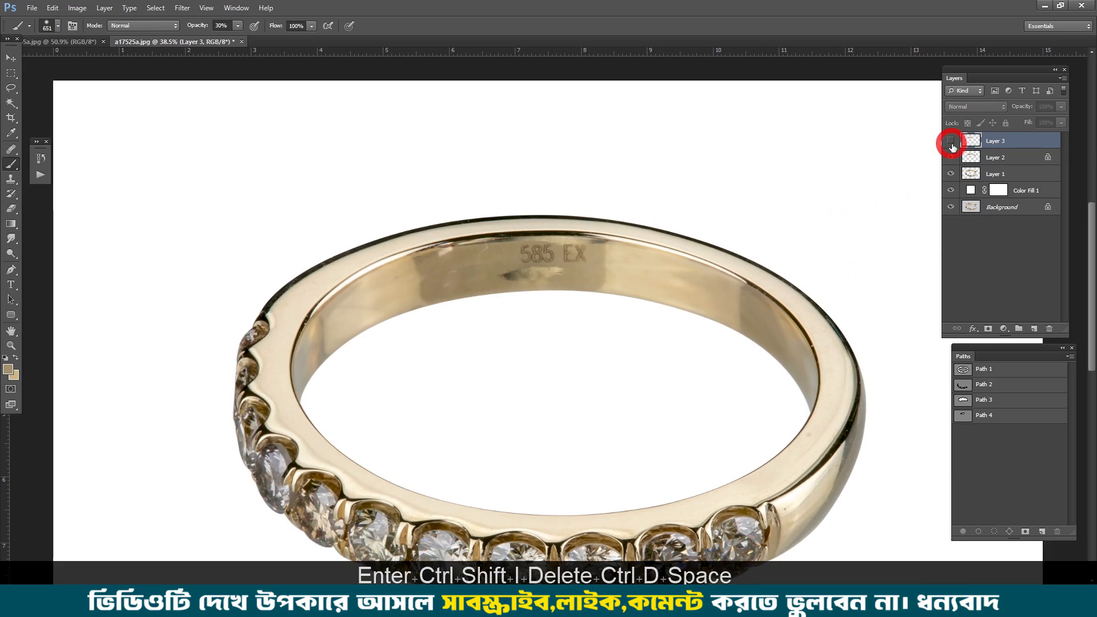
{"action": "left_click", "coordinate": [950, 141]}
{"action": "left_click", "coordinate": [951, 141]}
{"action": "left_click", "coordinate": [951, 141]}
{"action": "left_click_drag", "start_coordinate": [331, 318], "coordinate": [567, 229]}
{"action": "left_click_drag", "start_coordinate": [703, 240], "coordinate": [577, 229]}
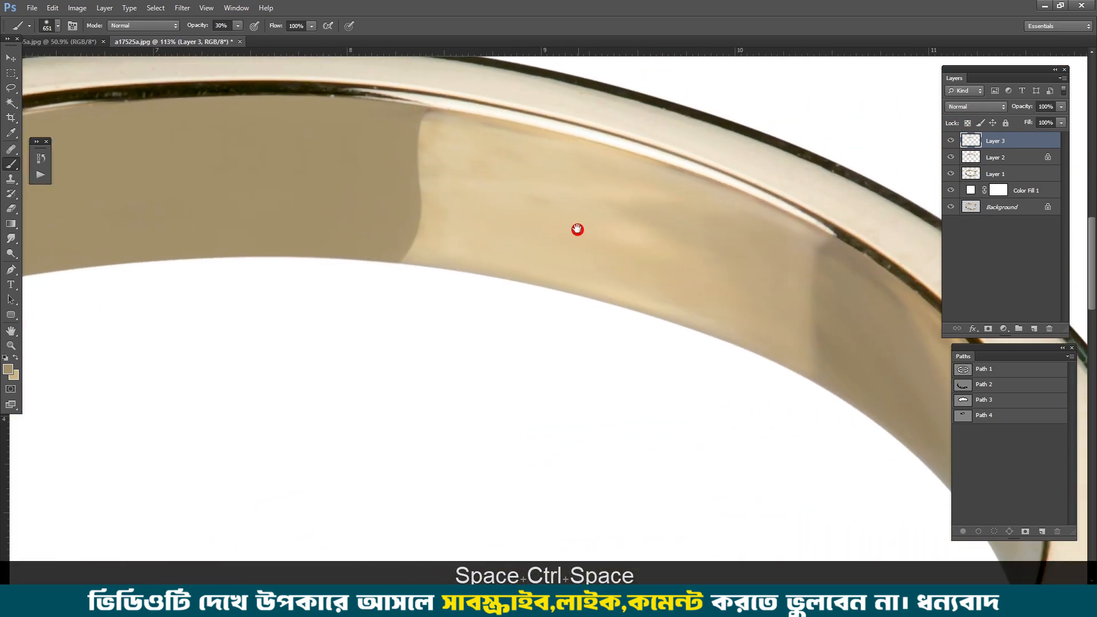
{"action": "scroll", "coordinate": [577, 227], "scroll_direction": "down", "scroll_amount": 5}
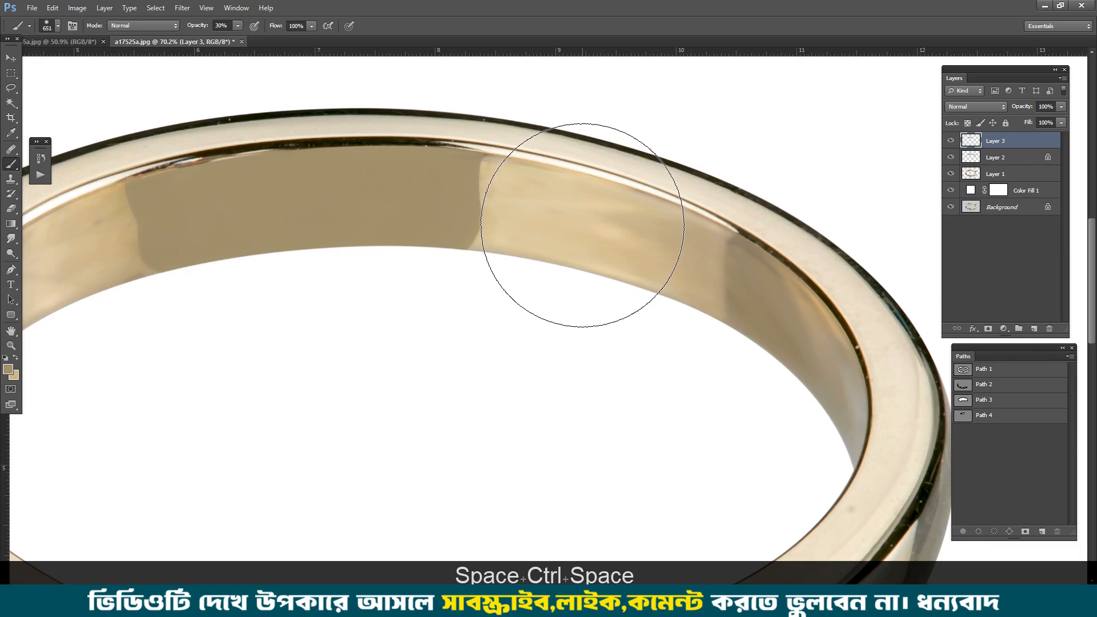
Step: Duplicate Layer 2 and lock the copy's transparent pixels
{"action": "key", "text": "ctrl+d"}
{"action": "left_click", "coordinate": [994, 158]}
{"action": "key", "text": "ctrl+j"}
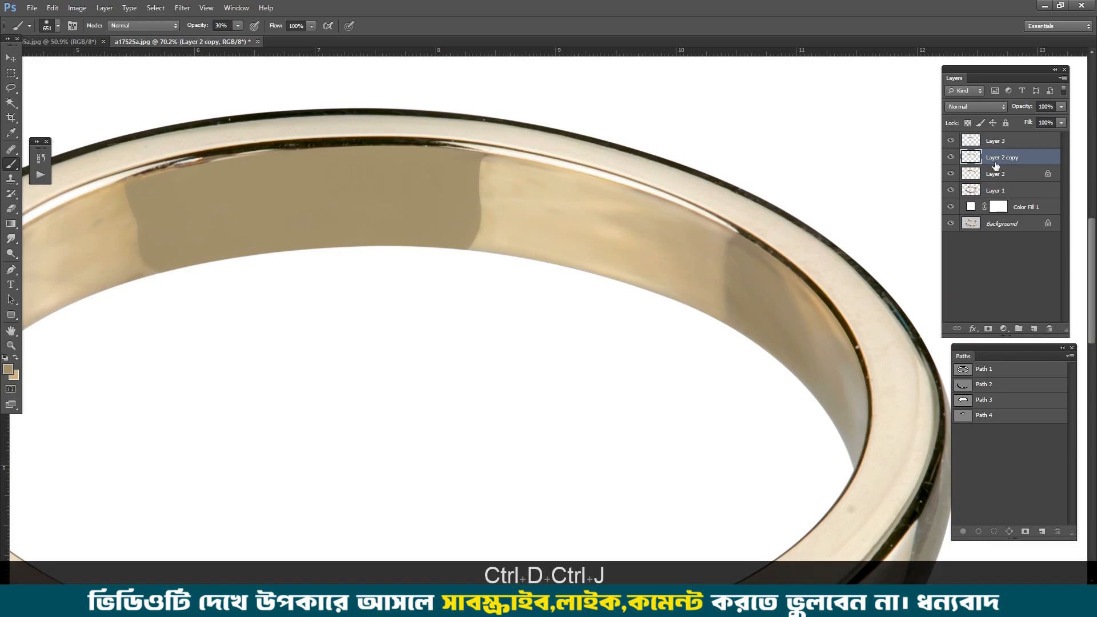
{"action": "left_click", "coordinate": [967, 124]}
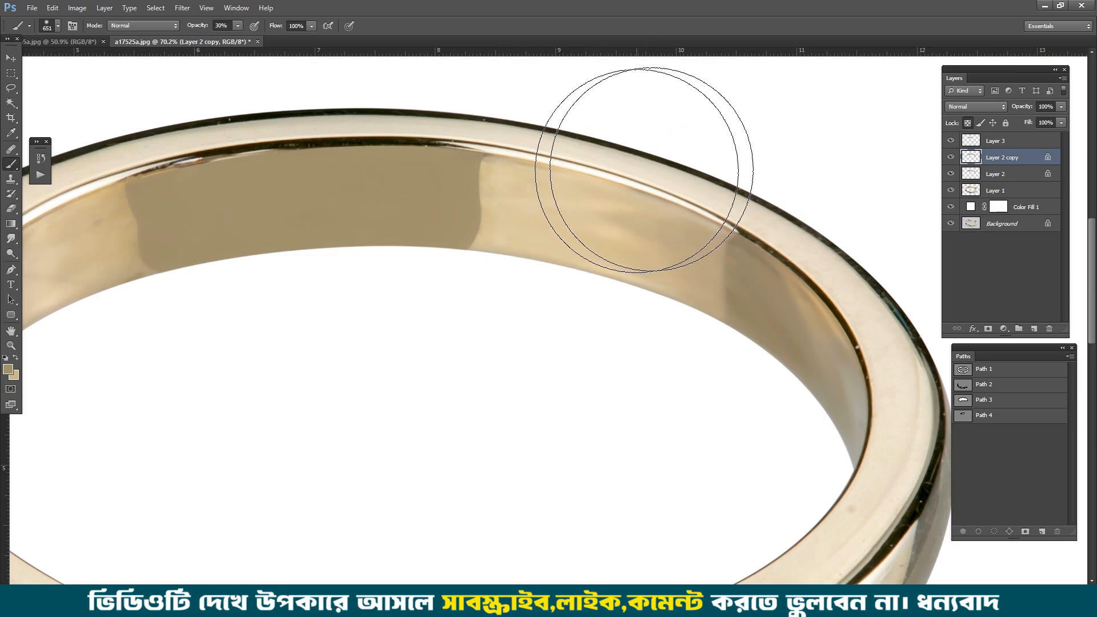
Step: Sample light gold tones and brush them at 20% opacity over the uneven inner band on both sides of the hallmark section
{"action": "mouse_move", "coordinate": [526, 245]}
{"action": "left_mouse_down"}
{"action": "mouse_move", "coordinate": [565, 257]}
{"action": "mouse_move", "coordinate": [511, 222]}
{"action": "left_mouse_up"}
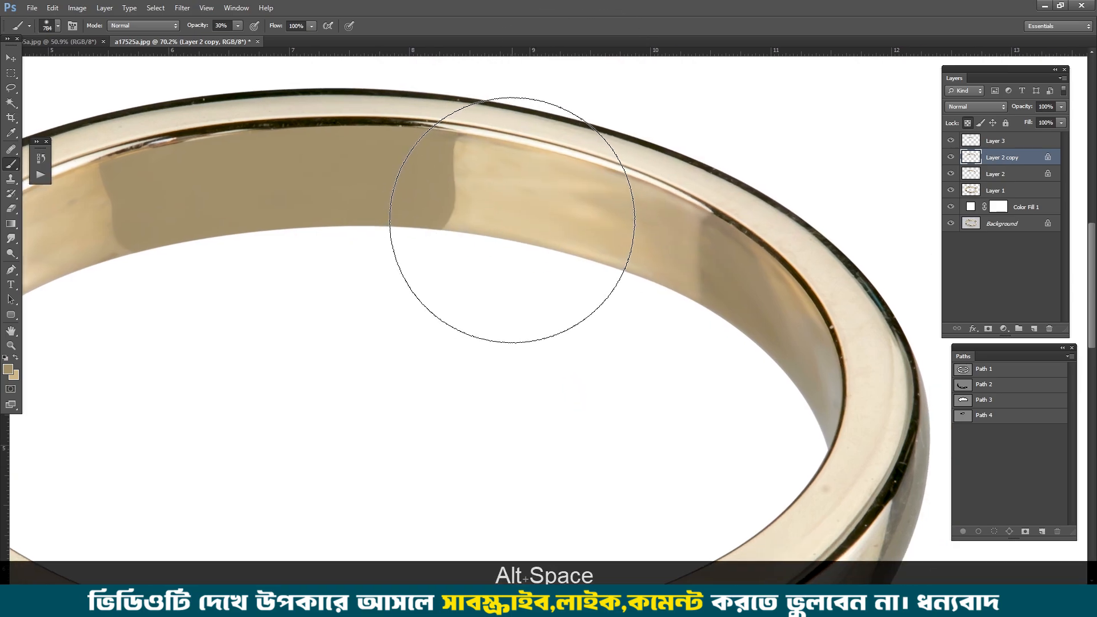
{"action": "left_click", "coordinate": [560, 281]}
{"action": "key", "text": "ctrl+alt+z"}
{"action": "left_click", "coordinate": [581, 251], "text": "alt"}
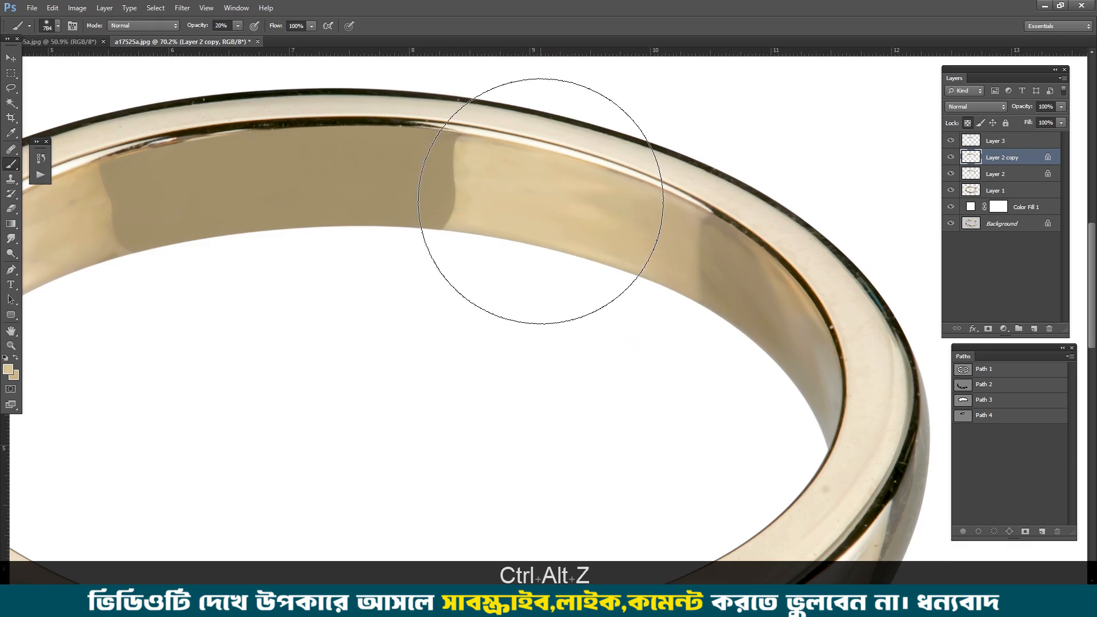
{"action": "left_click_drag", "start_coordinate": [355, 279], "coordinate": [698, 246]}
{"action": "left_click", "coordinate": [366, 206], "text": "alt"}
{"action": "left_click", "coordinate": [380, 194]}
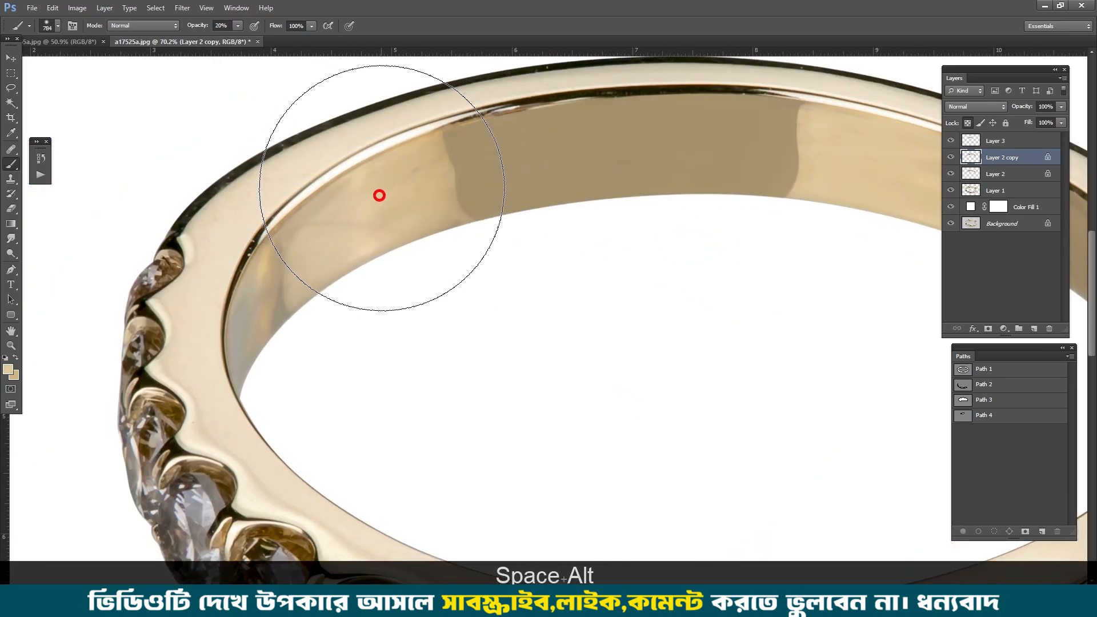
{"action": "mouse_move", "coordinate": [430, 228]}
{"action": "left_mouse_down"}
{"action": "mouse_move", "coordinate": [464, 245]}
{"action": "mouse_move", "coordinate": [599, 318]}
{"action": "left_mouse_up"}
{"action": "scroll", "coordinate": [533, 317], "scroll_direction": "down", "scroll_amount": 5}
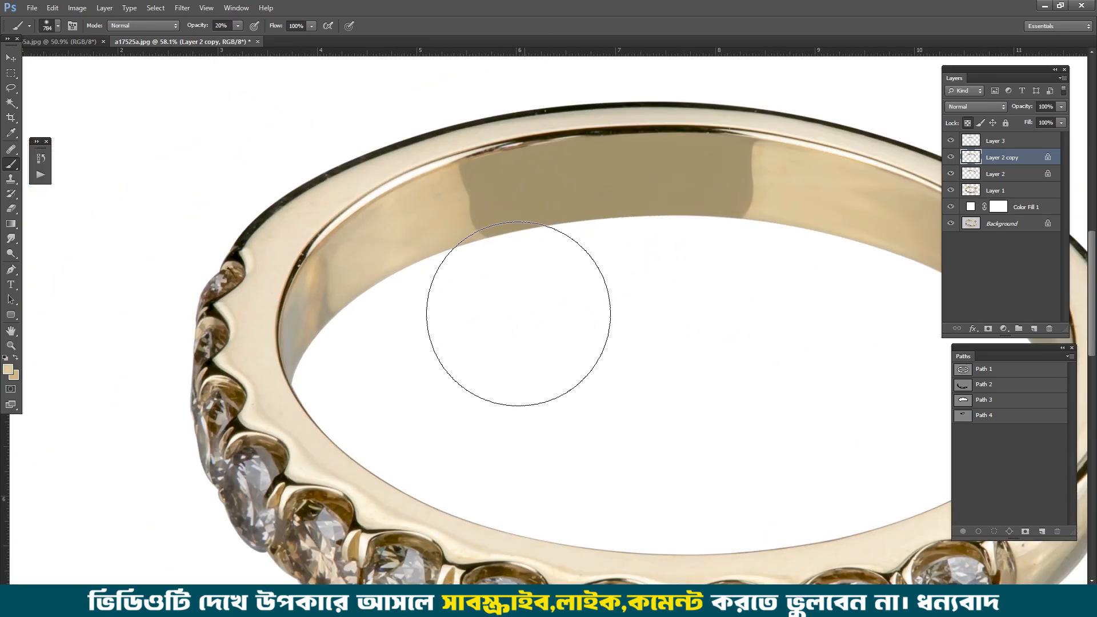
{"action": "left_click", "coordinate": [773, 233], "text": "alt"}
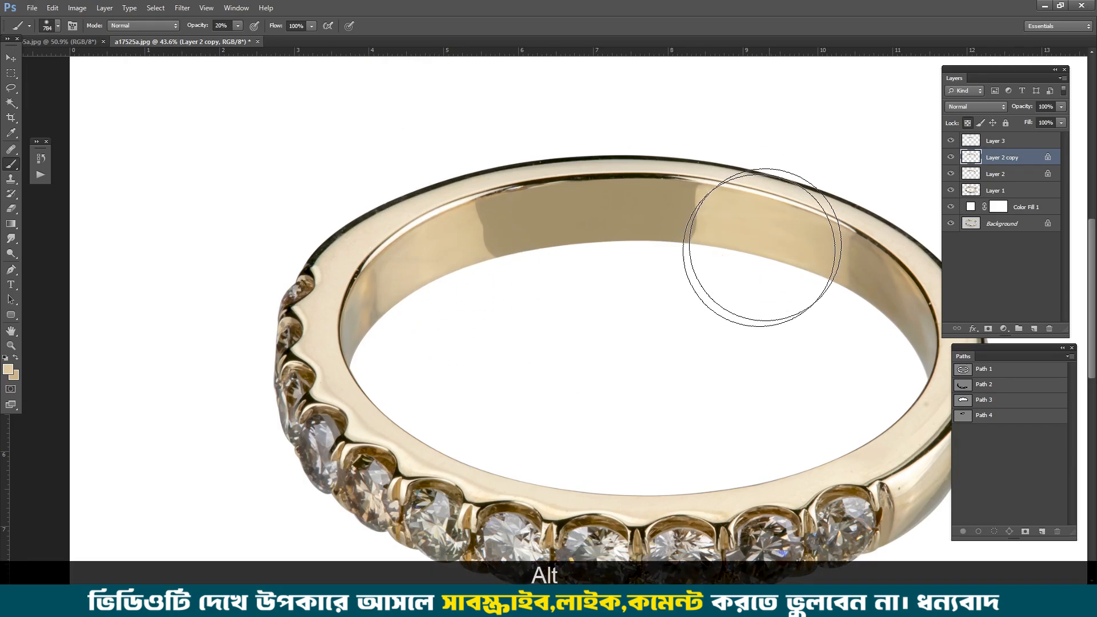
{"action": "left_click", "coordinate": [448, 231], "text": "alt"}
{"action": "scroll", "coordinate": [448, 231], "scroll_direction": "down", "scroll_amount": 3}
Step: Compare the retouched ring with the original photo by isolating the Background layer and restoring all layers
{"action": "left_click", "coordinate": [949, 223], "text": "alt"}
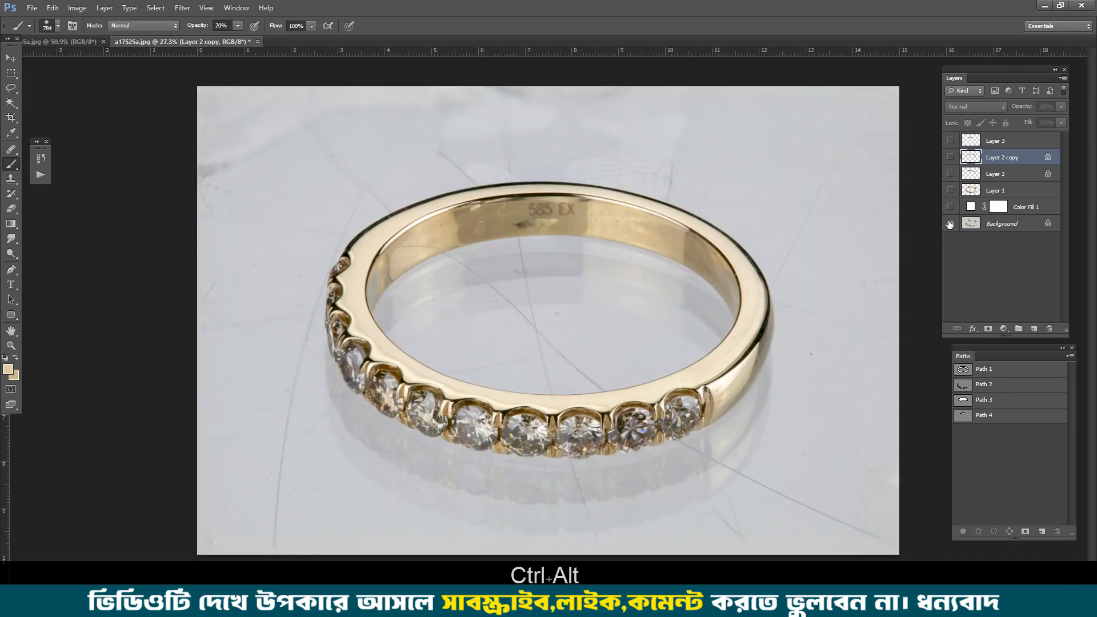
{"action": "left_click", "coordinate": [948, 223], "text": "alt"}
{"action": "left_click", "coordinate": [948, 222], "text": "alt"}
{"action": "left_click", "coordinate": [949, 223], "text": "alt"}
{"action": "left_click", "coordinate": [948, 223], "text": "alt"}
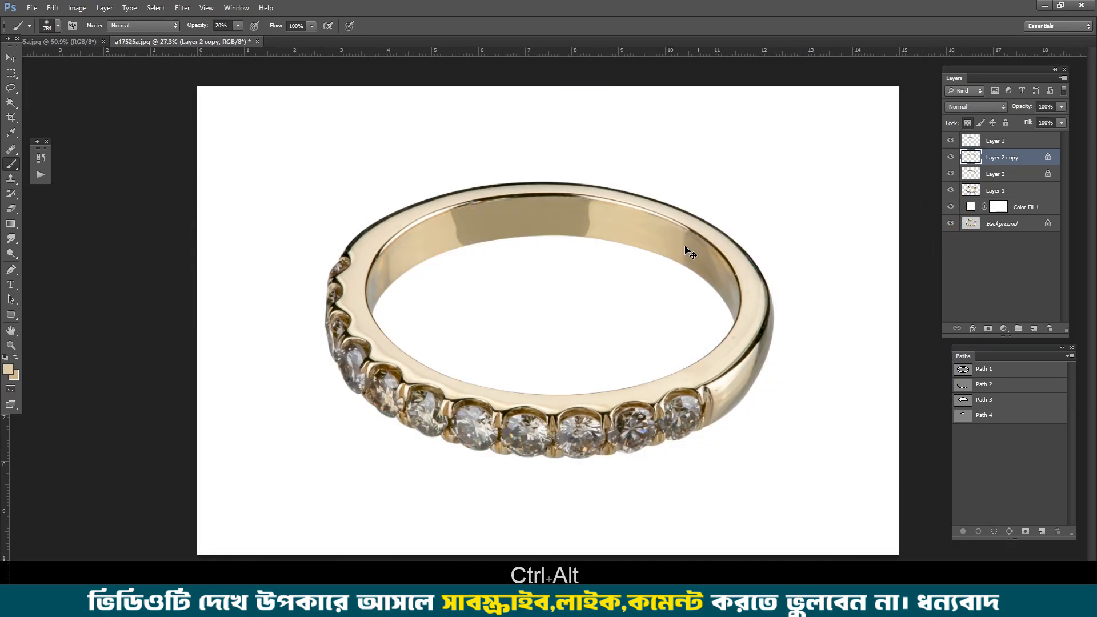
{"action": "left_click_drag", "start_coordinate": [674, 235], "coordinate": [714, 262]}
{"action": "key", "text": "ctrl+0"}
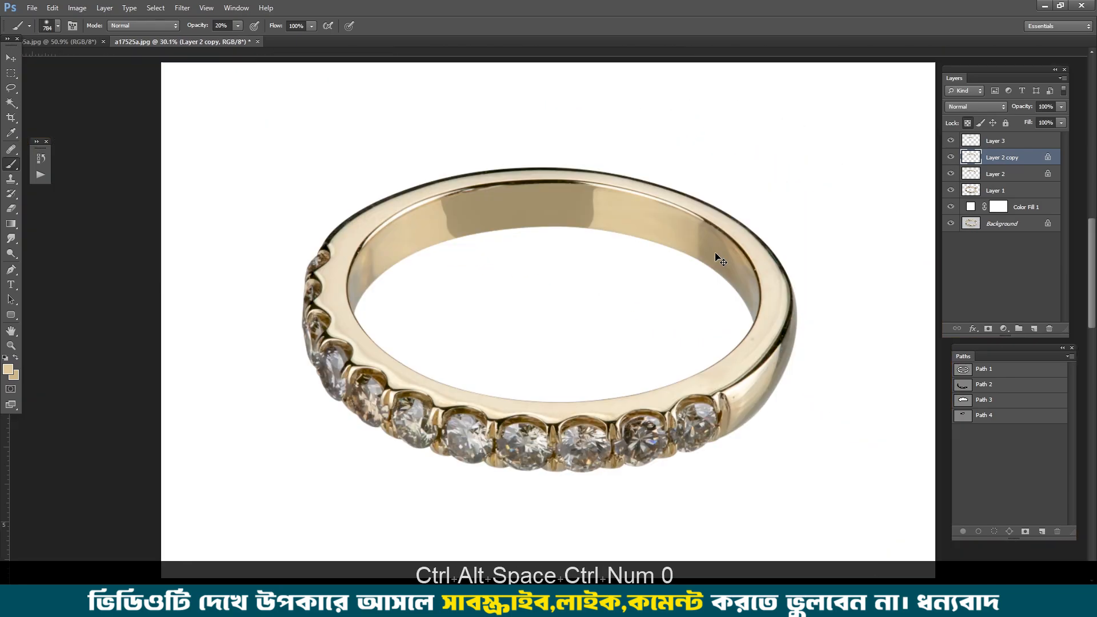
Step: Copy the Path 3 outline into a new path, Path 5
{"action": "key", "text": "p"}
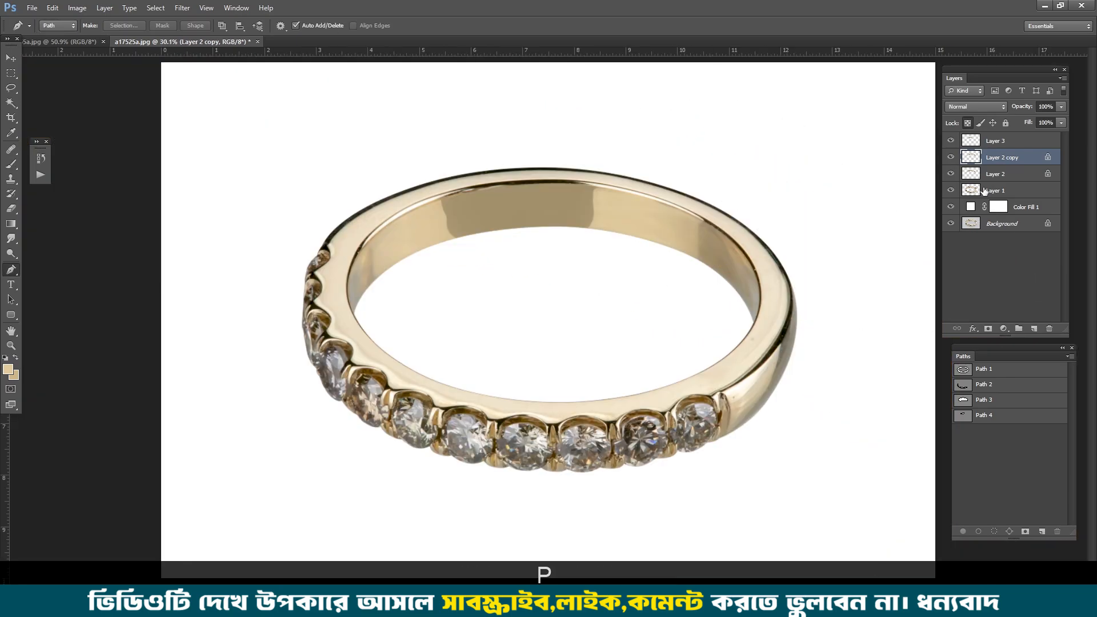
{"action": "left_click_drag", "start_coordinate": [355, 273], "coordinate": [414, 272]}
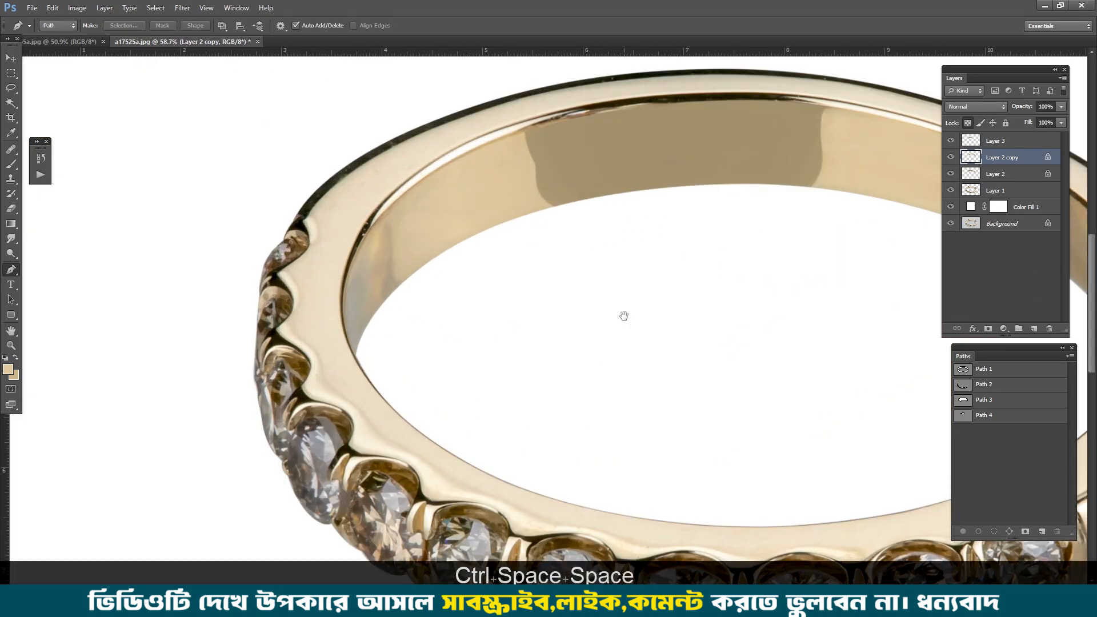
{"action": "left_click_drag", "start_coordinate": [622, 314], "coordinate": [644, 246]}
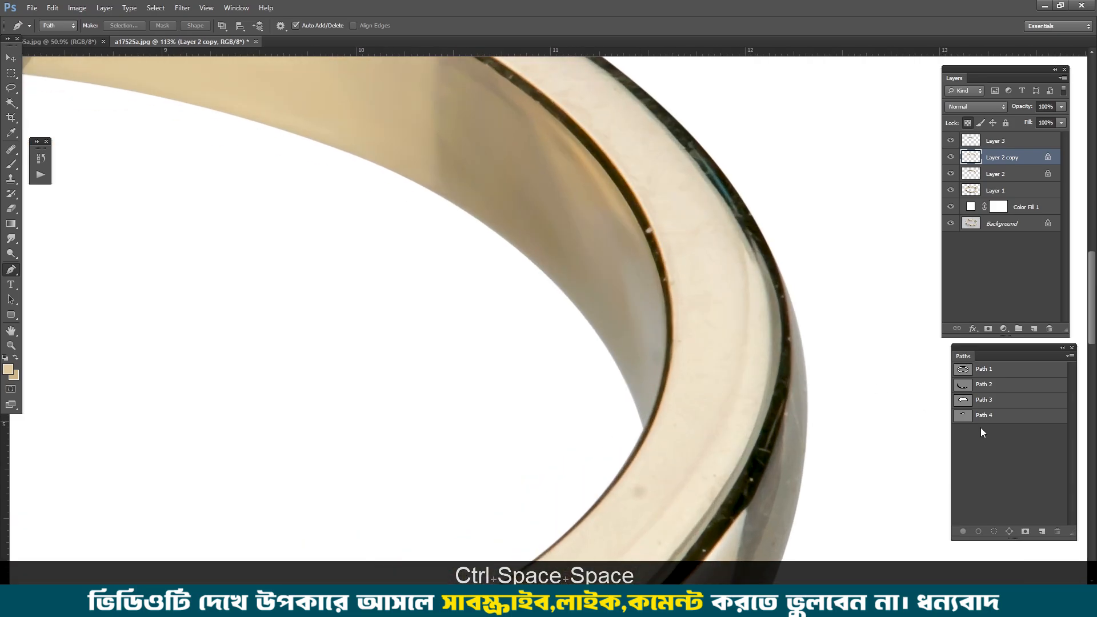
{"action": "left_click", "coordinate": [980, 403]}
{"action": "scroll", "coordinate": [647, 249], "scroll_direction": "up", "scroll_amount": 3}
{"action": "scroll", "coordinate": [669, 315], "scroll_direction": "down", "scroll_amount": 5}
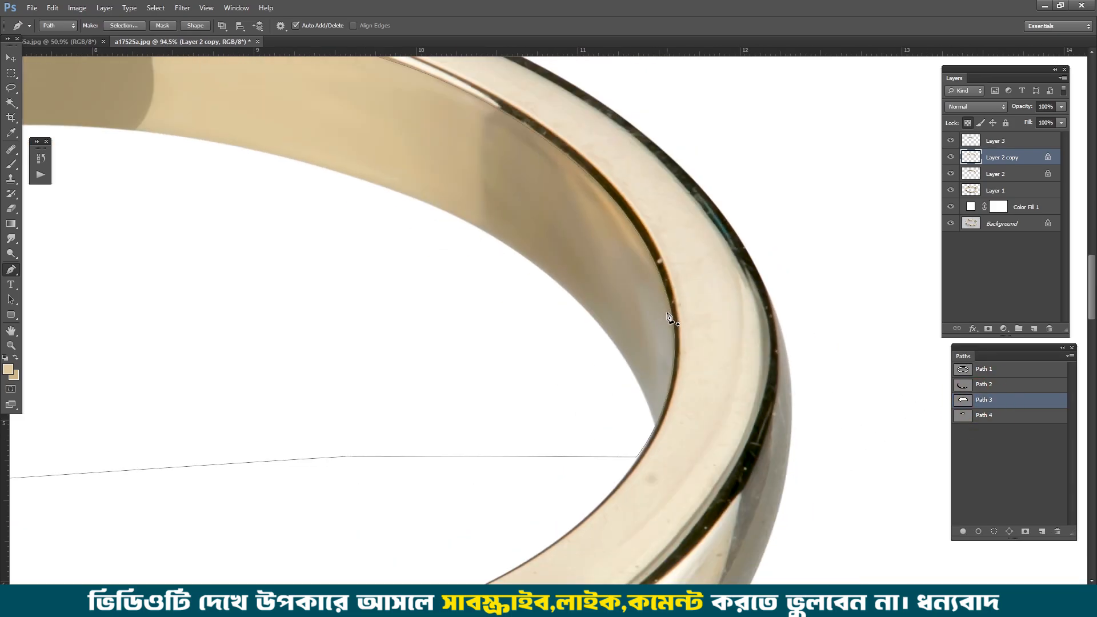
{"action": "key", "text": "ctrl+c"}
{"action": "left_click", "coordinate": [1042, 531]}
{"action": "key", "text": "ctrl+v"}
Step: Cut away the Path 5 segments that run across the ring's empty opening, keeping the curve along the inner rim
{"action": "left_click_drag", "start_coordinate": [588, 384], "coordinate": [562, 431]}
{"action": "key", "text": "ctrl+x"}
{"action": "left_click_drag", "start_coordinate": [57, 408], "coordinate": [648, 350]}
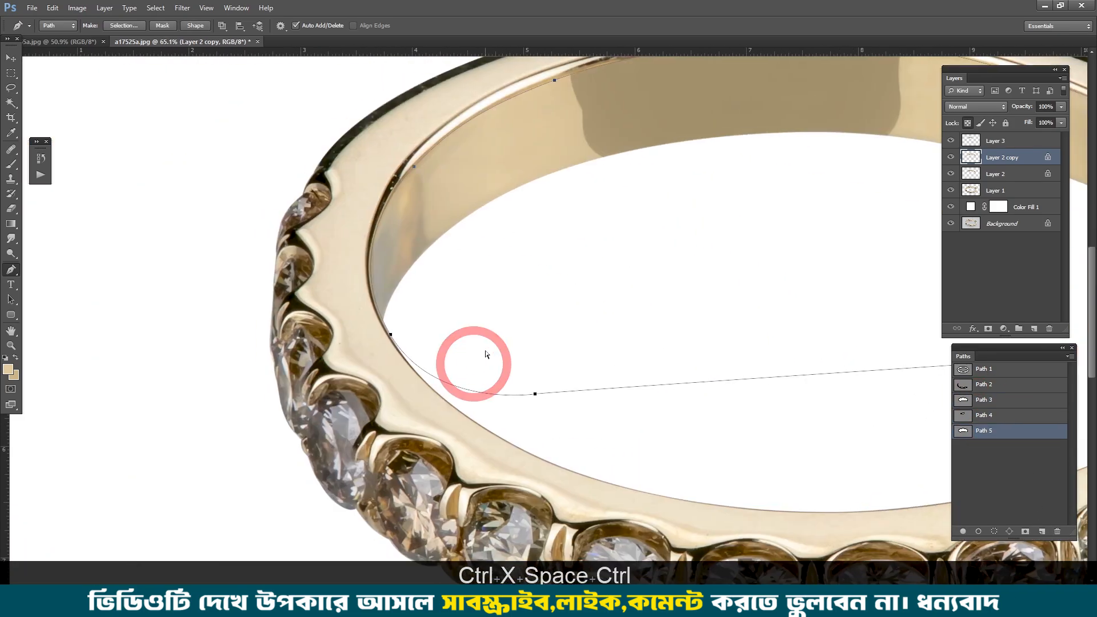
{"action": "key", "text": "ctrl+x"}
{"action": "left_click_drag", "start_coordinate": [555, 363], "coordinate": [593, 409]}
{"action": "key", "text": "ctrl+x"}
{"action": "key", "text": "ctrl+x"}
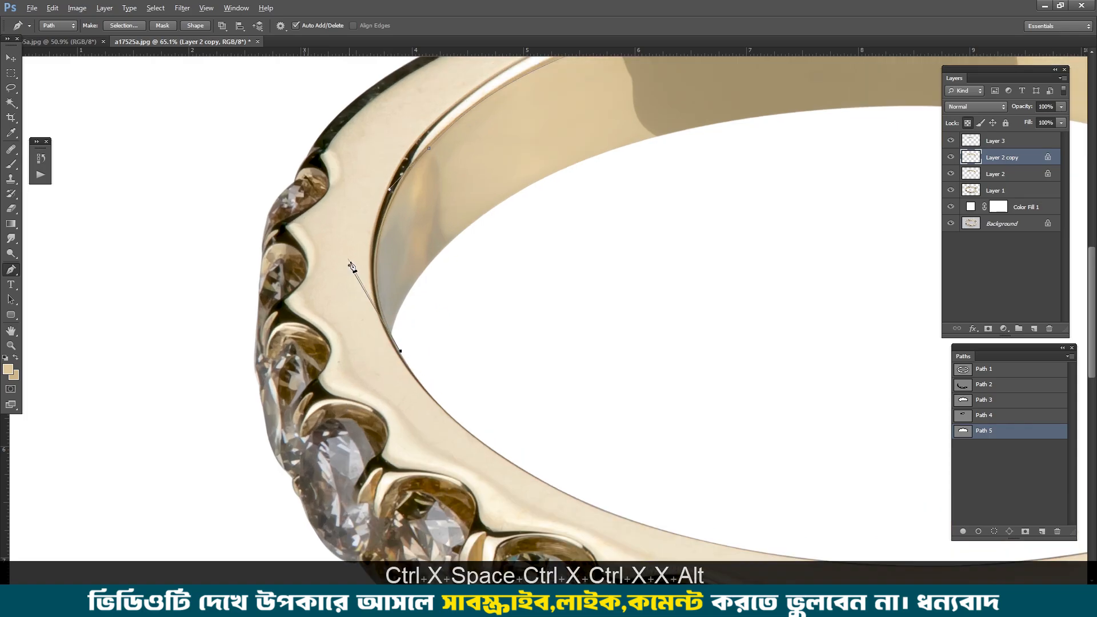
Step: Draw a second Pen edge along the outer side of the thin inner rim line, from the ring's left end over its top
{"action": "left_click_drag", "start_coordinate": [384, 189], "coordinate": [384, 184]}
{"action": "left_click_drag", "start_coordinate": [478, 101], "coordinate": [470, 206]}
{"action": "scroll", "coordinate": [433, 276], "scroll_direction": "up", "scroll_amount": 1}
{"action": "key", "text": "ctrl+alt+z"}
{"action": "left_click_drag", "start_coordinate": [534, 172], "coordinate": [434, 216]}
{"action": "key", "text": "Down"}
{"action": "left_click_drag", "start_coordinate": [779, 204], "coordinate": [850, 202]}
{"action": "left_click_drag", "start_coordinate": [874, 217], "coordinate": [309, 157]}
{"action": "left_click_drag", "start_coordinate": [737, 241], "coordinate": [744, 243]}
{"action": "key", "text": "Down"}
{"action": "key", "text": "Down"}
{"action": "key", "text": "Down"}
{"action": "key", "text": "Down"}
Step: Continue the second rim edge down the ring's right side and join it to the end of the copied curve
{"action": "left_click_drag", "start_coordinate": [842, 293], "coordinate": [567, 174]}
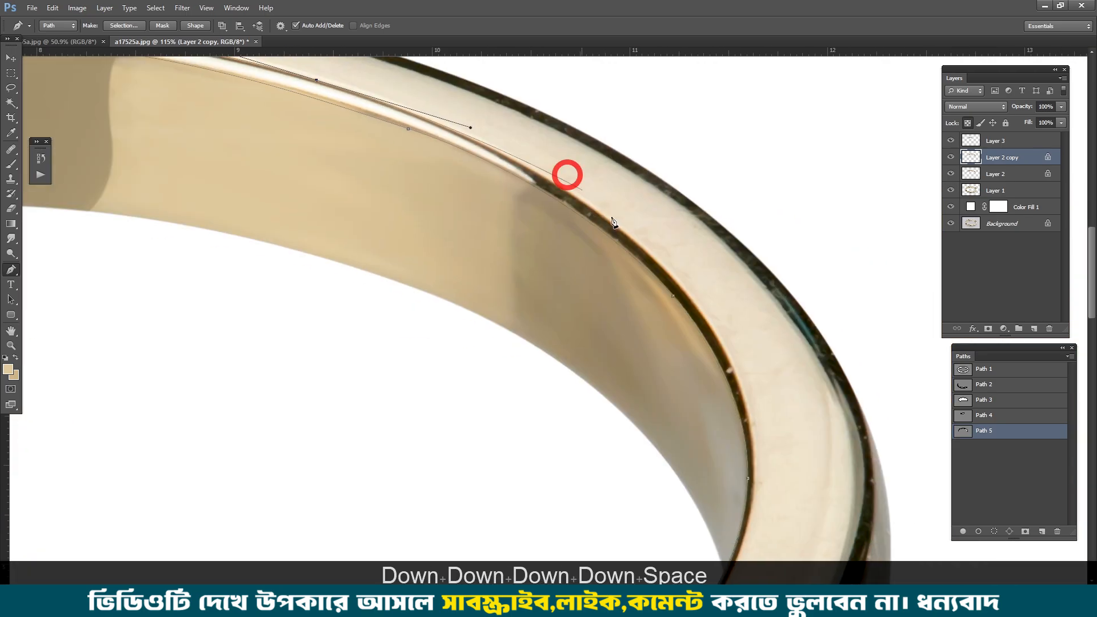
{"action": "left_click_drag", "start_coordinate": [736, 331], "coordinate": [684, 174]}
{"action": "left_click_drag", "start_coordinate": [702, 303], "coordinate": [721, 223]}
{"action": "key", "text": "Left"}
{"action": "key", "text": "Left"}
{"action": "key", "text": "Left"}
{"action": "left_click_drag", "start_coordinate": [659, 310], "coordinate": [641, 320]}
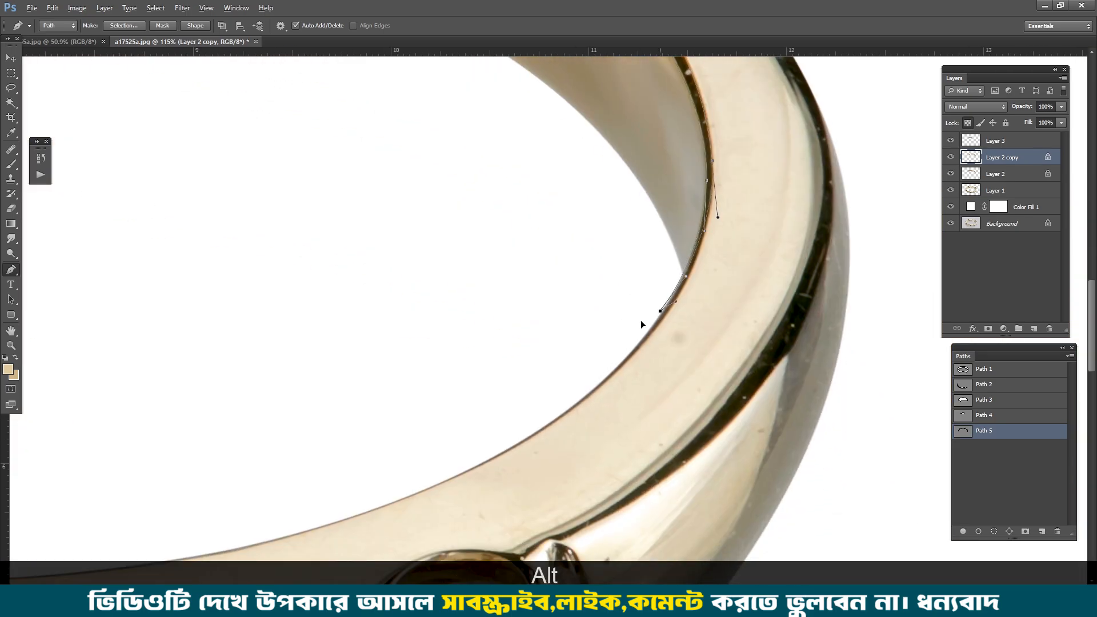
Step: Load the inner rim path as a selection and feather it by 1 pixel
{"action": "key", "text": "ctrl+0"}
{"action": "key", "text": "ctrl+Return"}
{"action": "key", "text": "ctrl+alt+d"}
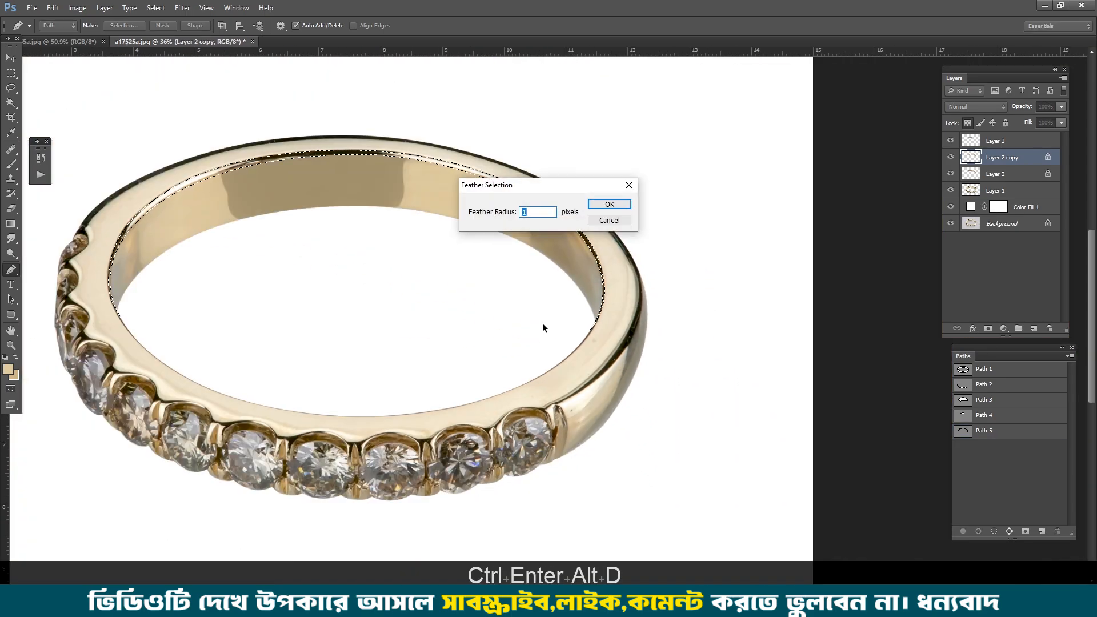
{"action": "key", "text": "Return"}
Step: Copy the selected inner rim from Layer 1 to a new layer and lock that layer's transparent pixels
{"action": "left_click", "coordinate": [997, 143]}
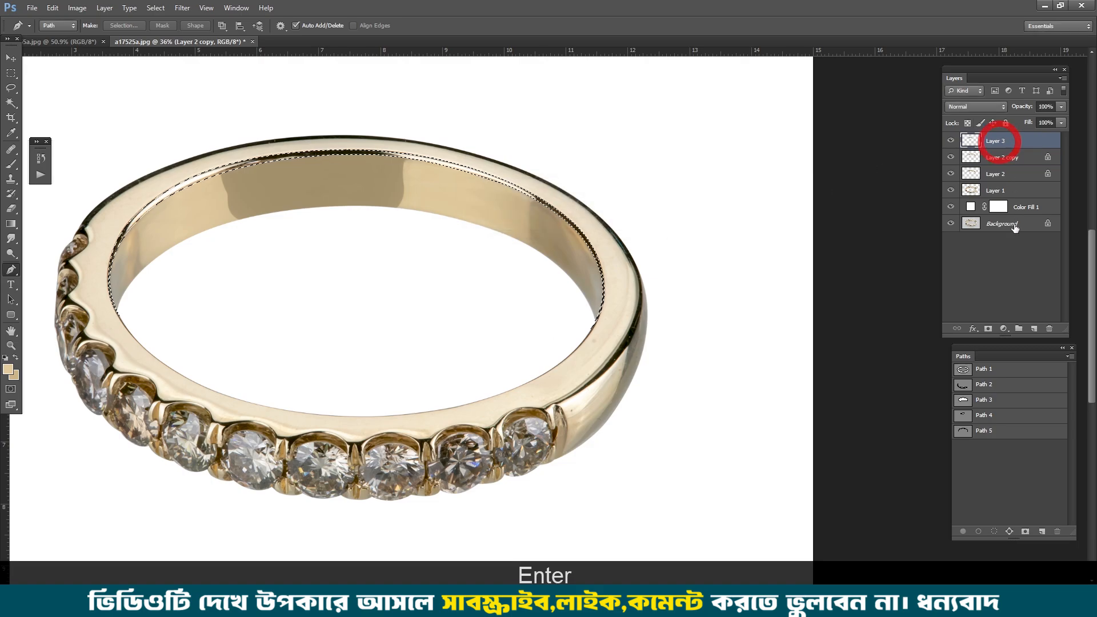
{"action": "left_click", "coordinate": [992, 193]}
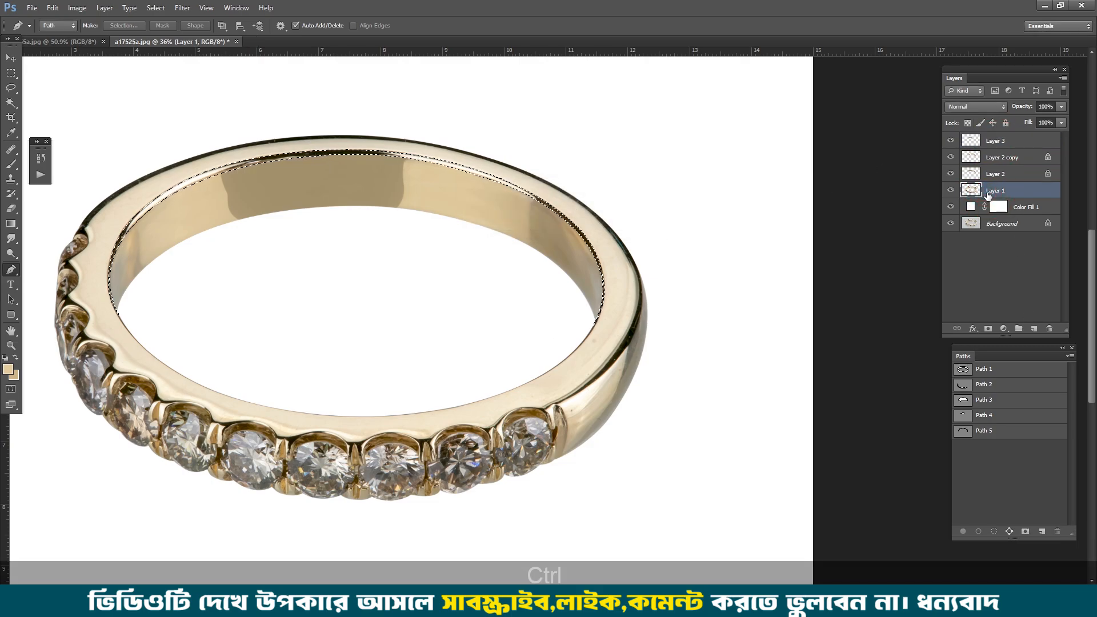
{"action": "key", "text": "ctrl+j"}
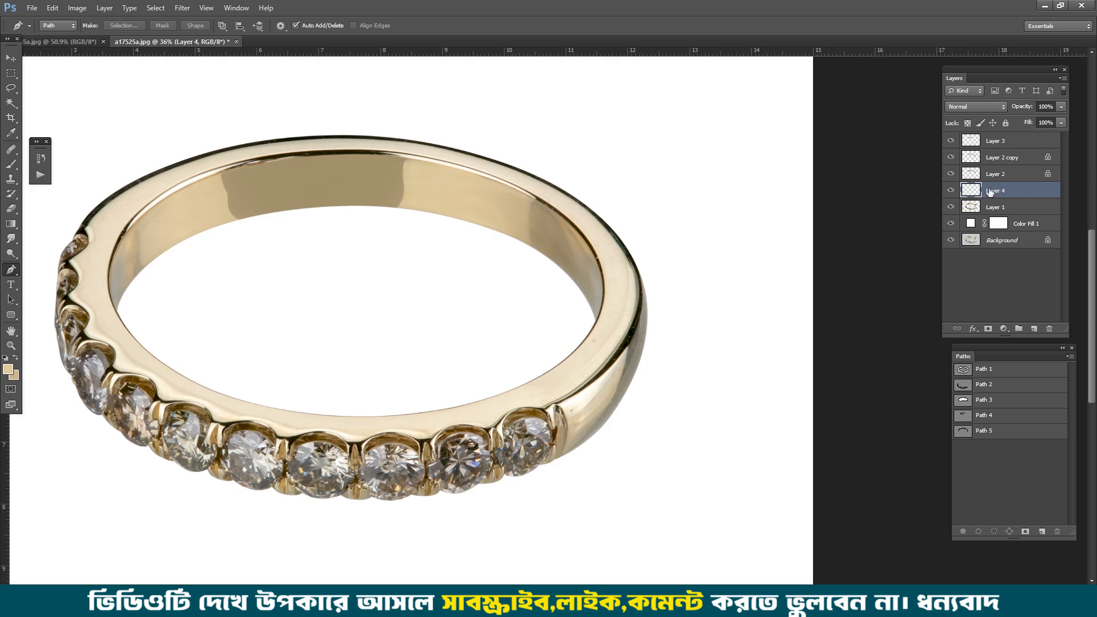
{"action": "left_click", "coordinate": [967, 122]}
Step: Smudge the inner rim line on Layer 4 smooth at 14% strength, sampling all layers
{"action": "left_click", "coordinate": [12, 239]}
{"action": "scroll", "coordinate": [632, 262], "scroll_direction": "up", "scroll_amount": 5}
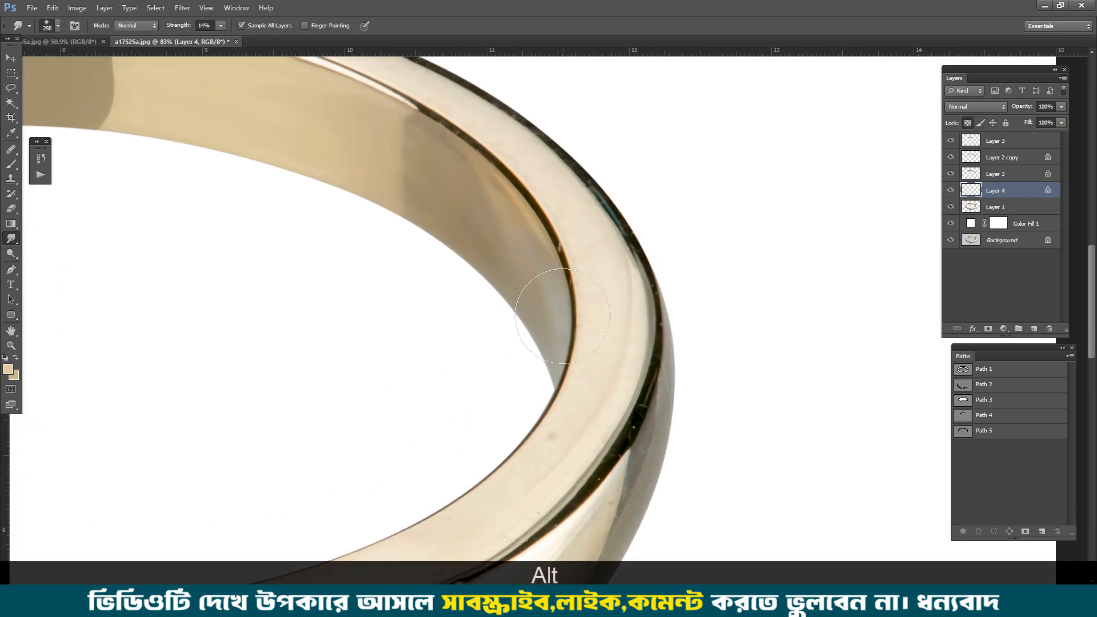
{"action": "key", "text": "space"}
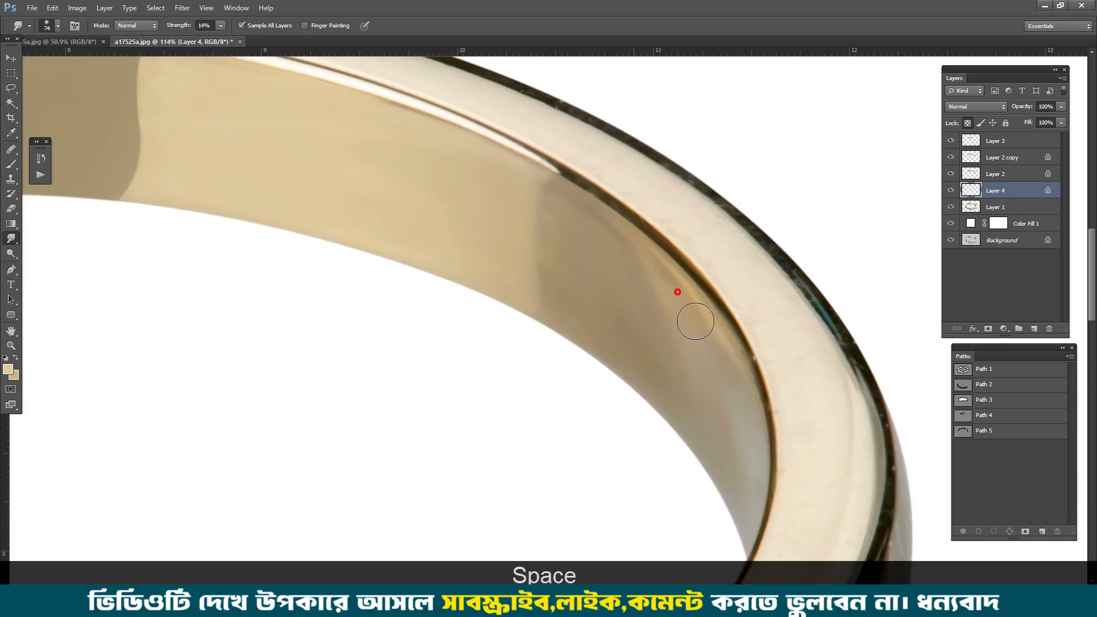
{"action": "key", "text": "ctrl+alt+z"}
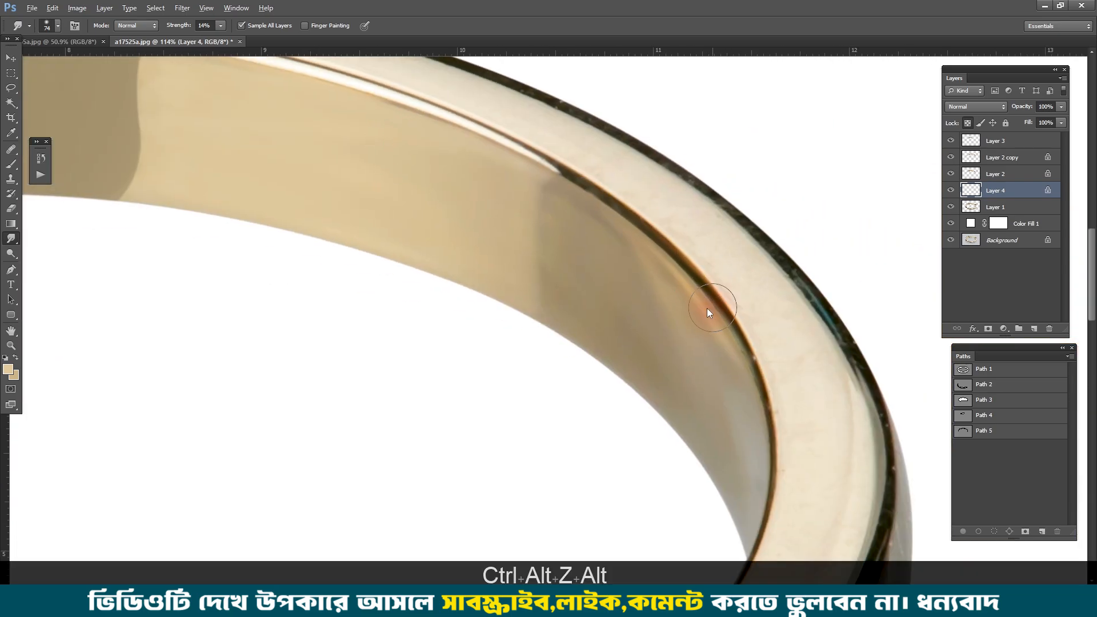
{"action": "scroll", "coordinate": [654, 281], "scroll_direction": "down", "scroll_amount": 4}
{"action": "left_click_drag", "start_coordinate": [437, 248], "coordinate": [613, 248]}
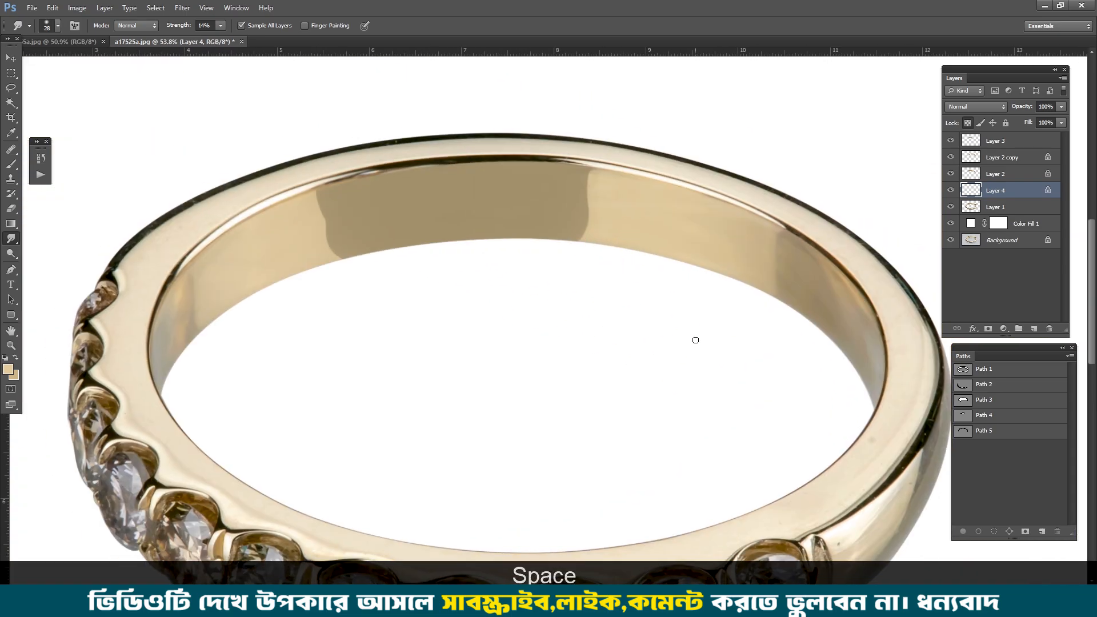
Step: Start a Pen path at the uppermost left stone and follow the border between the ring's light face and dark outer edge
{"action": "key", "text": "p"}
{"action": "left_click_drag", "start_coordinate": [290, 318], "coordinate": [389, 227]}
{"action": "left_click_drag", "start_coordinate": [275, 263], "coordinate": [265, 347]}
{"action": "left_click_drag", "start_coordinate": [333, 263], "coordinate": [355, 313]}
{"action": "scroll", "coordinate": [232, 291], "scroll_direction": "up", "scroll_amount": 7}
{"action": "left_click_drag", "start_coordinate": [246, 294], "coordinate": [206, 414]}
{"action": "left_click", "coordinate": [160, 440]}
{"action": "left_click_drag", "start_coordinate": [180, 419], "coordinate": [185, 411]}
{"action": "key", "text": "Down"}
{"action": "left_click_drag", "start_coordinate": [363, 255], "coordinate": [448, 204]}
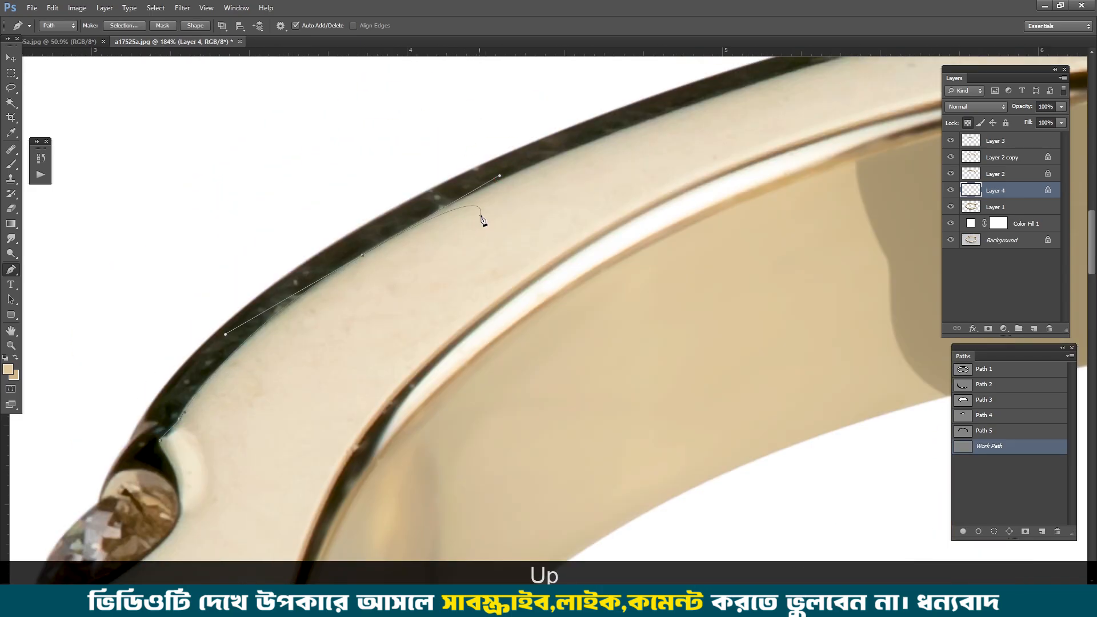
Step: Extend the light face's path along the dark outer edge over the ring's top and onto its right shoulder
{"action": "scroll", "coordinate": [481, 215], "scroll_direction": "down", "scroll_amount": 1}
{"action": "left_click_drag", "start_coordinate": [548, 188], "coordinate": [315, 265]}
{"action": "left_click_drag", "start_coordinate": [552, 170], "coordinate": [729, 130]}
{"action": "left_click_drag", "start_coordinate": [754, 133], "coordinate": [371, 198]}
{"action": "left_click_drag", "start_coordinate": [672, 194], "coordinate": [803, 198]}
{"action": "scroll", "coordinate": [804, 198], "scroll_direction": "down", "scroll_amount": 2}
{"action": "left_click_drag", "start_coordinate": [581, 211], "coordinate": [26, 181]}
{"action": "left_click_drag", "start_coordinate": [583, 250], "coordinate": [477, 142]}
{"action": "key", "text": "Down"}
{"action": "left_click_drag", "start_coordinate": [545, 224], "coordinate": [530, 110]}
{"action": "key", "text": "Up"}
{"action": "key", "text": "Right"}
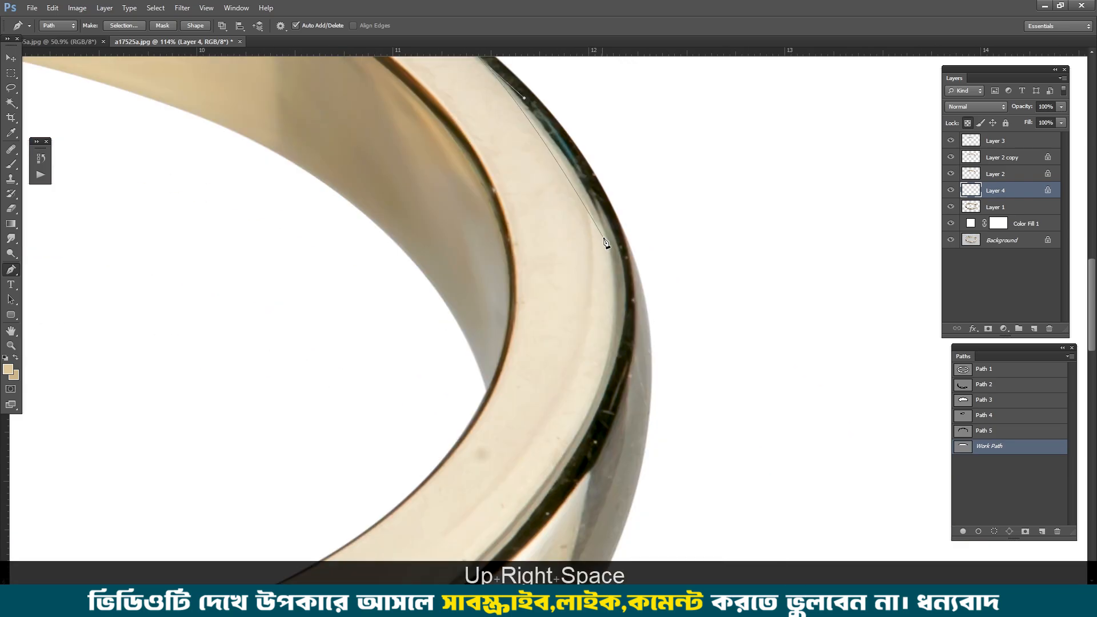
Step: Continue the Pen path down the ring's right side along the light face's border to the last stone's prong
{"action": "left_click_drag", "start_coordinate": [522, 446], "coordinate": [561, 319]}
{"action": "left_click_drag", "start_coordinate": [585, 369], "coordinate": [603, 285]}
{"action": "key", "text": "Left"}
{"action": "left_click_drag", "start_coordinate": [547, 341], "coordinate": [478, 374]}
{"action": "key", "text": "Up"}
{"action": "key", "text": "Up"}
{"action": "left_click", "coordinate": [469, 382]}
{"action": "key", "text": "Up"}
{"action": "key", "text": "Up"}
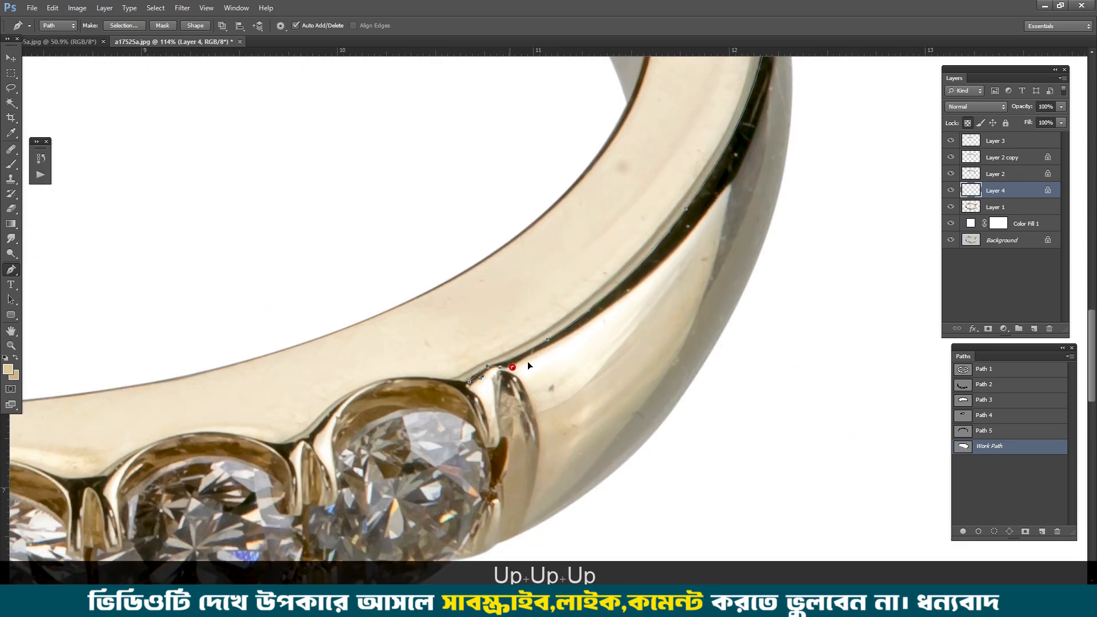
Step: Turn the path around at the prong and trace the outer border of the dark edge back up to the right shoulder
{"action": "left_click_drag", "start_coordinate": [718, 197], "coordinate": [720, 196]}
{"action": "left_click_drag", "start_coordinate": [772, 117], "coordinate": [703, 362]}
{"action": "left_click_drag", "start_coordinate": [705, 290], "coordinate": [705, 228]}
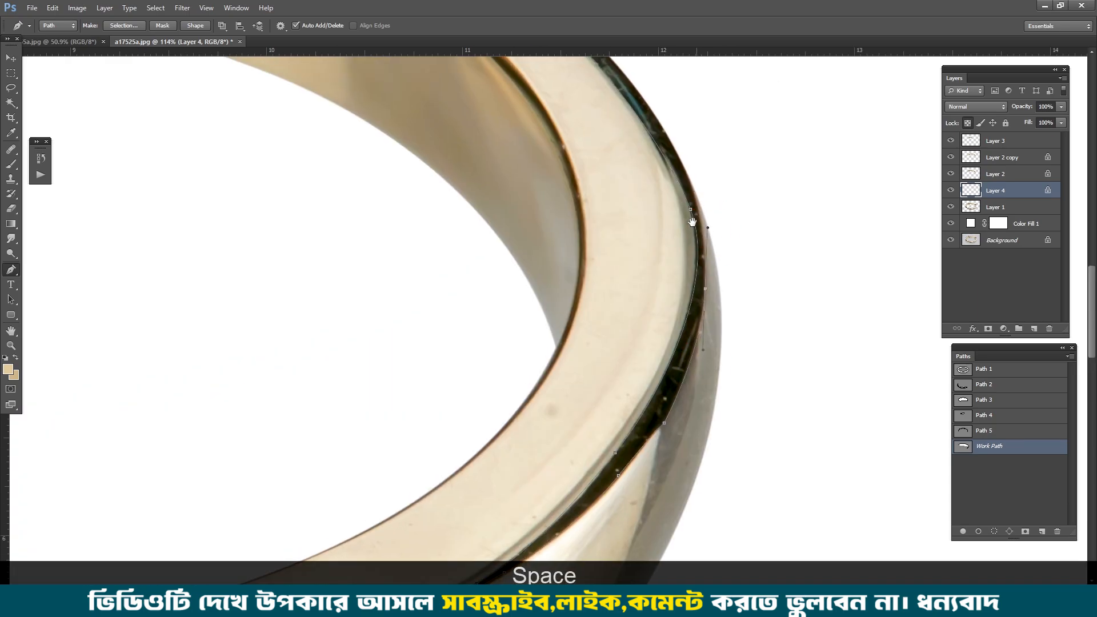
{"action": "left_click_drag", "start_coordinate": [674, 145], "coordinate": [697, 346]}
{"action": "left_click_drag", "start_coordinate": [676, 304], "coordinate": [635, 229]}
Step: Close the path by running it loosely outside the ring over the top to its start at the uppermost left stone
{"action": "scroll", "coordinate": [635, 228], "scroll_direction": "down", "scroll_amount": 4}
{"action": "left_click_drag", "start_coordinate": [431, 81], "coordinate": [571, 229]}
{"action": "left_click_drag", "start_coordinate": [251, 265], "coordinate": [573, 234]}
{"action": "left_click_drag", "start_coordinate": [508, 233], "coordinate": [430, 257]}
{"action": "left_click_drag", "start_coordinate": [347, 296], "coordinate": [303, 387]}
{"action": "scroll", "coordinate": [271, 400], "scroll_direction": "up", "scroll_amount": 3}
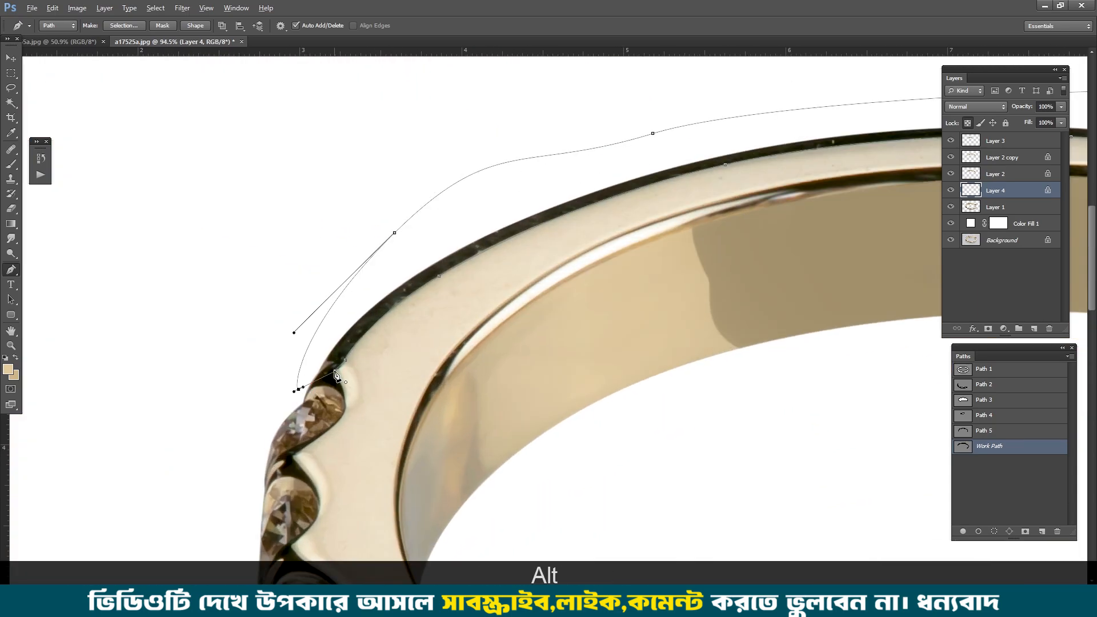
Step: Load the path as a feathered selection, copy the dark outer edge from Layer 1 to a new layer, and lock its transparent pixels
{"action": "key", "text": "ctrl+alt+d"}
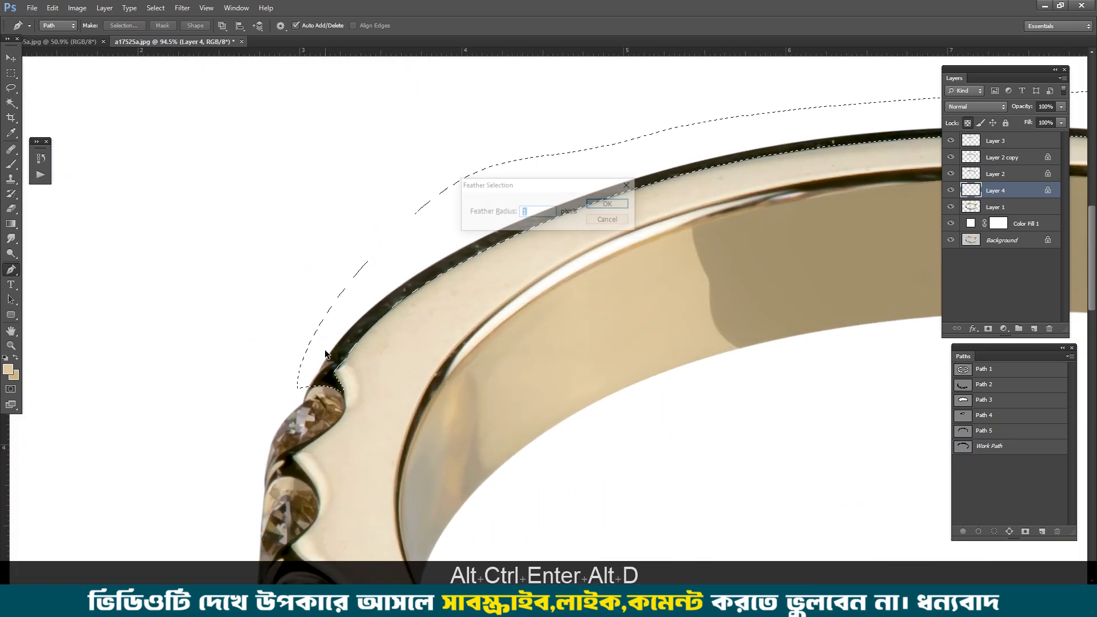
{"action": "key", "text": "Return"}
{"action": "left_click", "coordinate": [994, 208]}
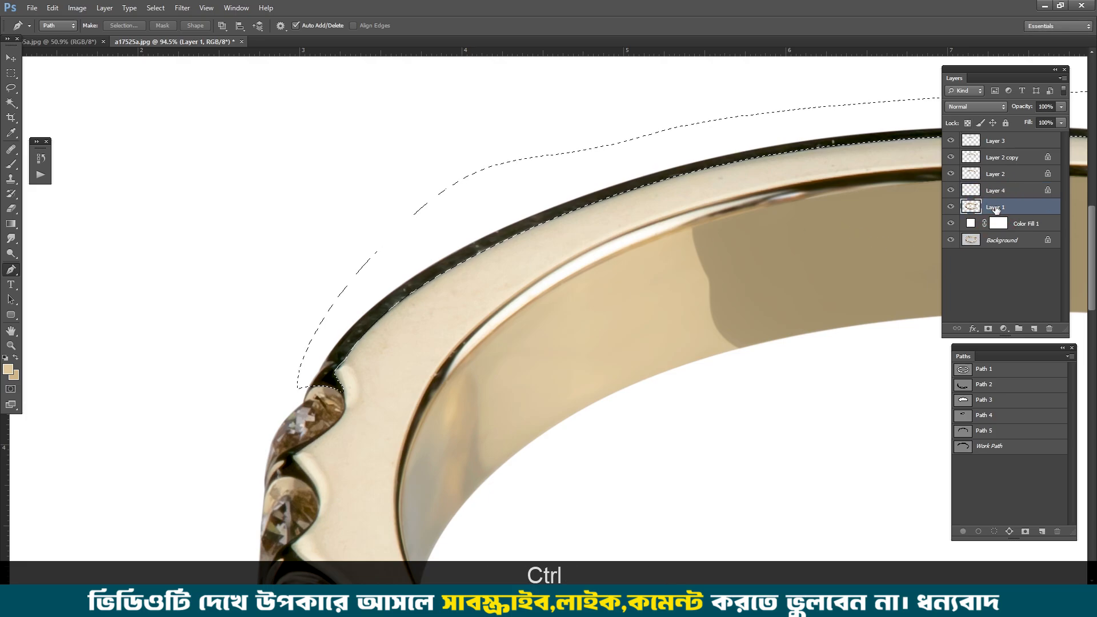
{"action": "key", "text": "ctrl+j"}
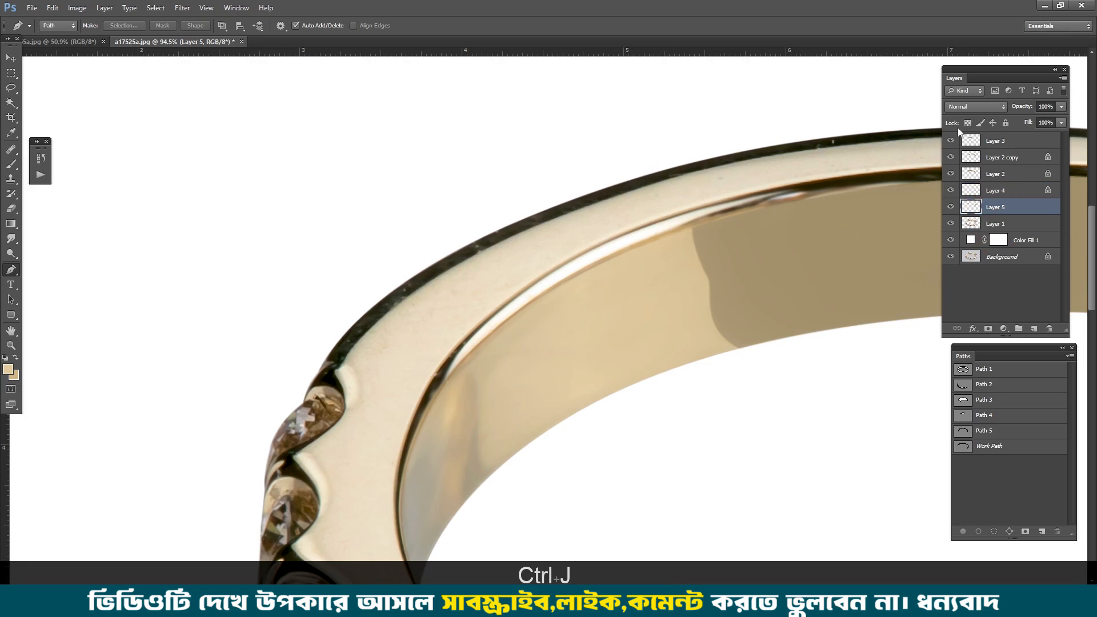
Step: Smudge the dark outer edge smooth on Layer 5 at 30% strength from the uppermost left stone to the ring's top
{"action": "left_click_drag", "start_coordinate": [478, 241], "coordinate": [431, 235]}
{"action": "key", "text": "b"}
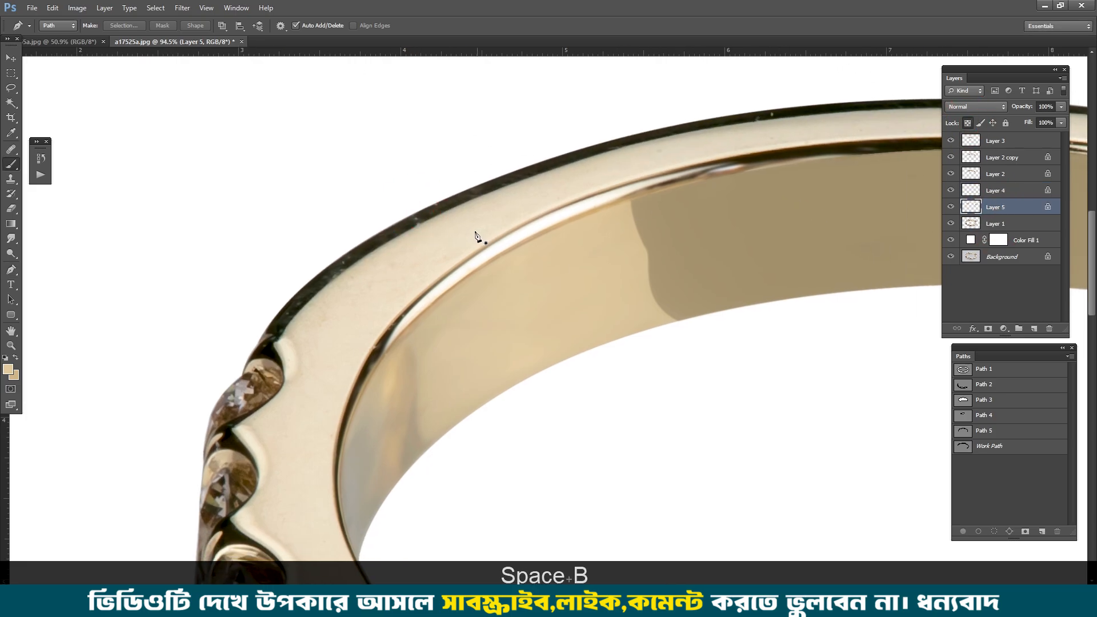
{"action": "left_click", "coordinate": [12, 239]}
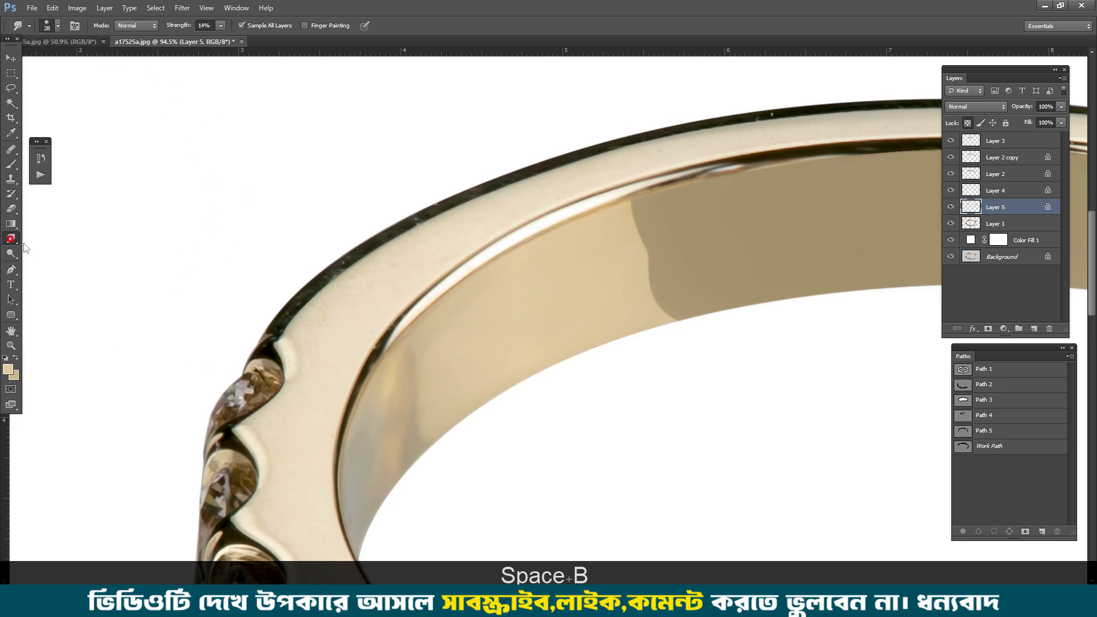
{"action": "mouse_move", "coordinate": [337, 261]}
{"action": "left_mouse_down"}
{"action": "mouse_move", "coordinate": [303, 255]}
{"action": "mouse_move", "coordinate": [358, 153]}
{"action": "left_mouse_up"}
{"action": "scroll", "coordinate": [315, 220], "scroll_direction": "up", "scroll_amount": 4}
{"action": "key", "text": "3"}
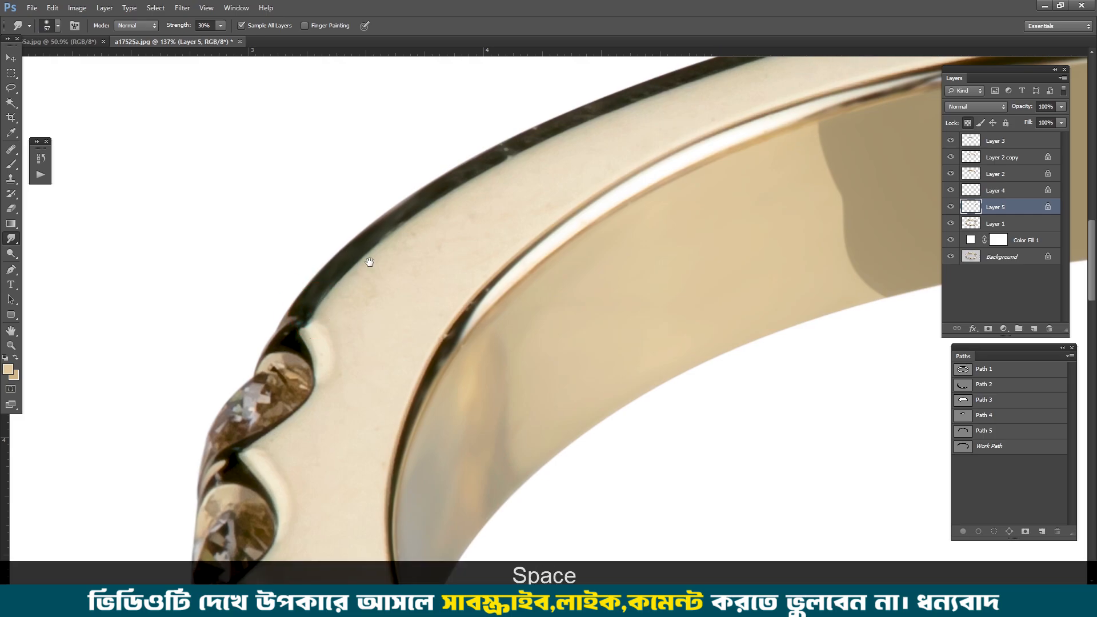
{"action": "left_click_drag", "start_coordinate": [367, 262], "coordinate": [366, 274]}
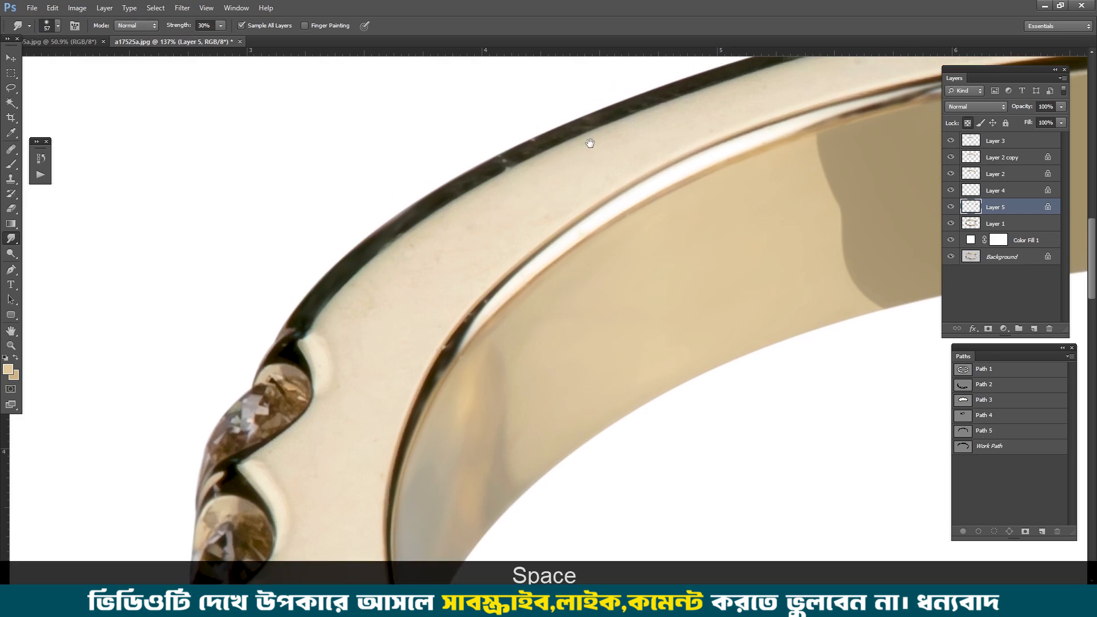
{"action": "mouse_move", "coordinate": [589, 143]}
{"action": "left_mouse_down"}
{"action": "mouse_move", "coordinate": [493, 225]}
{"action": "mouse_move", "coordinate": [262, 313]}
{"action": "left_mouse_up"}
{"action": "left_click", "coordinate": [299, 293]}
{"action": "left_click_drag", "start_coordinate": [372, 272], "coordinate": [522, 208]}
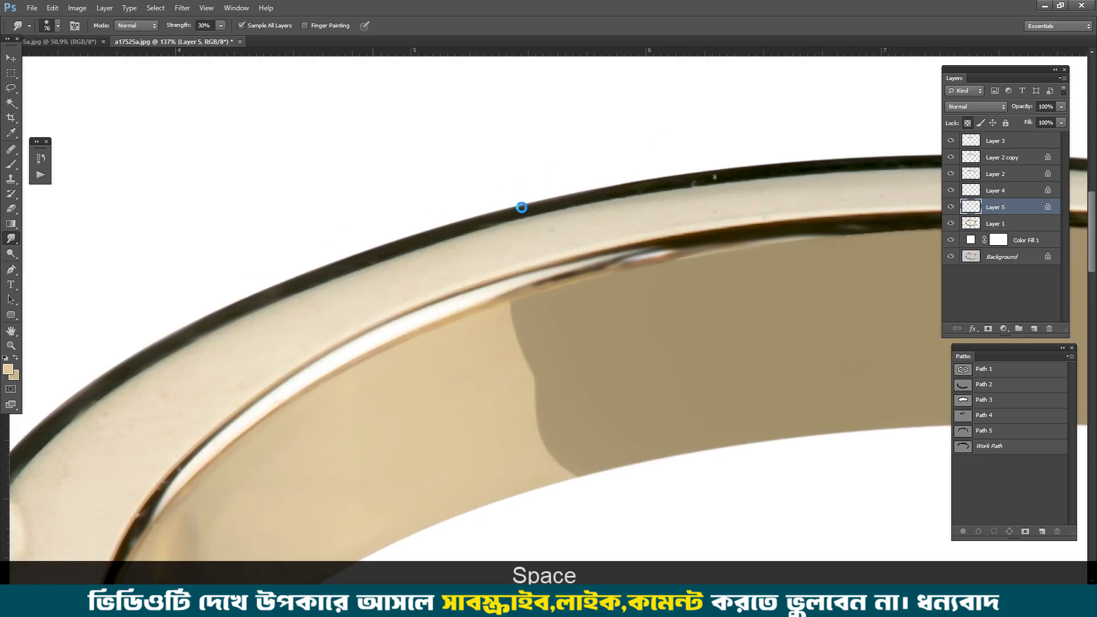
{"action": "scroll", "coordinate": [449, 186], "scroll_direction": "down", "scroll_amount": 2}
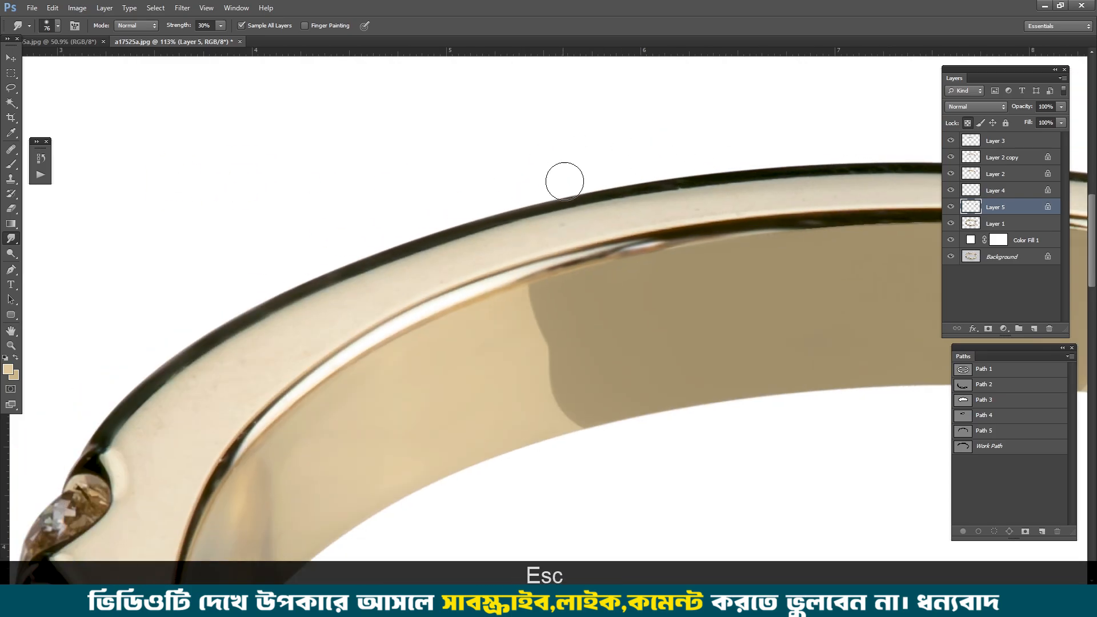
Step: Smudge the dark outer edge smooth along the ring's lower right side down to the last stone, undoing unwanted strokes
{"action": "left_click_drag", "start_coordinate": [834, 172], "coordinate": [134, 78]}
{"action": "left_click_drag", "start_coordinate": [671, 245], "coordinate": [423, 86]}
{"action": "scroll", "coordinate": [427, 161], "scroll_direction": "up", "scroll_amount": 3}
{"action": "left_click_drag", "start_coordinate": [450, 406], "coordinate": [502, 191]}
{"action": "left_click_drag", "start_coordinate": [482, 224], "coordinate": [451, 293]}
{"action": "mouse_move", "coordinate": [427, 333]}
{"action": "left_mouse_down"}
{"action": "mouse_move", "coordinate": [495, 240]}
{"action": "mouse_move", "coordinate": [493, 260]}
{"action": "left_mouse_up"}
{"action": "key", "text": "ctrl+alt+z"}
{"action": "key", "text": "ctrl+alt+z"}
{"action": "left_click_drag", "start_coordinate": [539, 201], "coordinate": [383, 380]}
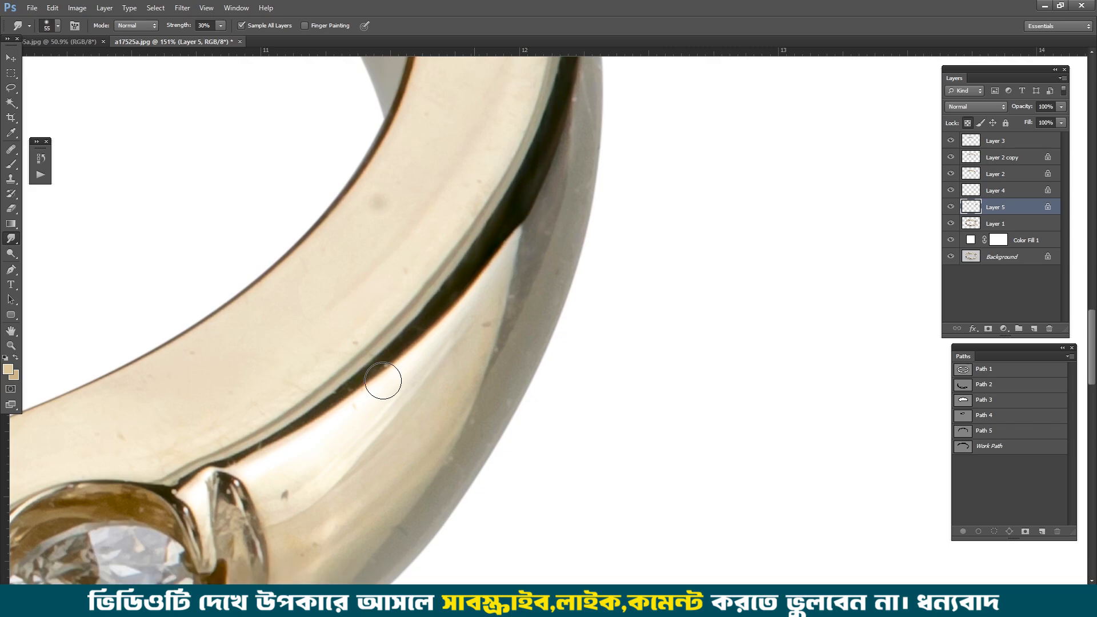
{"action": "left_click_drag", "start_coordinate": [245, 450], "coordinate": [239, 459]}
Step: Smudge the dark outer edge smooth over the ring's right shoulder and touch it up near the upper left stones
{"action": "scroll", "coordinate": [343, 285], "scroll_direction": "down", "scroll_amount": 2}
{"action": "left_click_drag", "start_coordinate": [399, 143], "coordinate": [354, 451]}
{"action": "left_click_drag", "start_coordinate": [451, 244], "coordinate": [506, 342]}
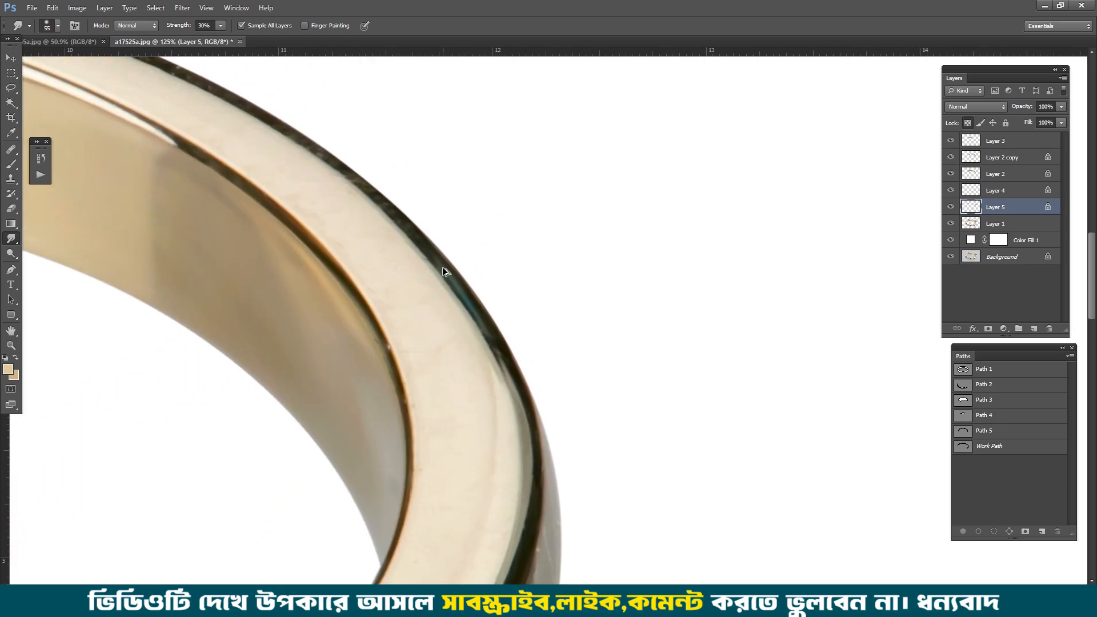
{"action": "key", "text": "ctrl+alt+z"}
{"action": "scroll", "coordinate": [329, 177], "scroll_direction": "up", "scroll_amount": 2}
{"action": "left_click_drag", "start_coordinate": [342, 188], "coordinate": [498, 313]}
{"action": "left_click_drag", "start_coordinate": [388, 214], "coordinate": [208, 136]}
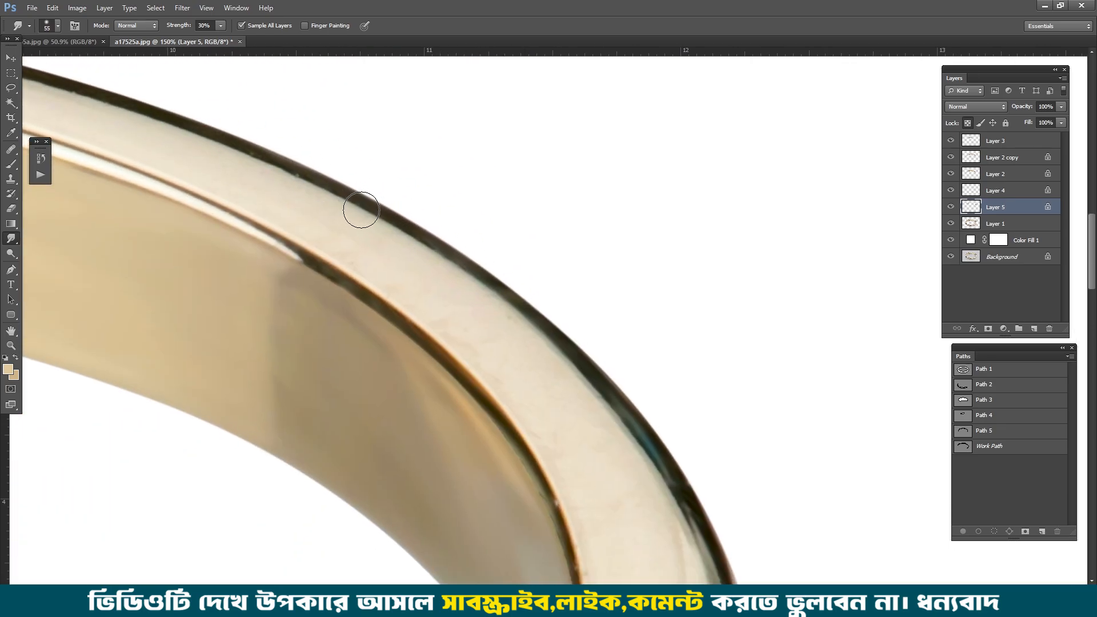
{"action": "left_click_drag", "start_coordinate": [331, 220], "coordinate": [406, 262]}
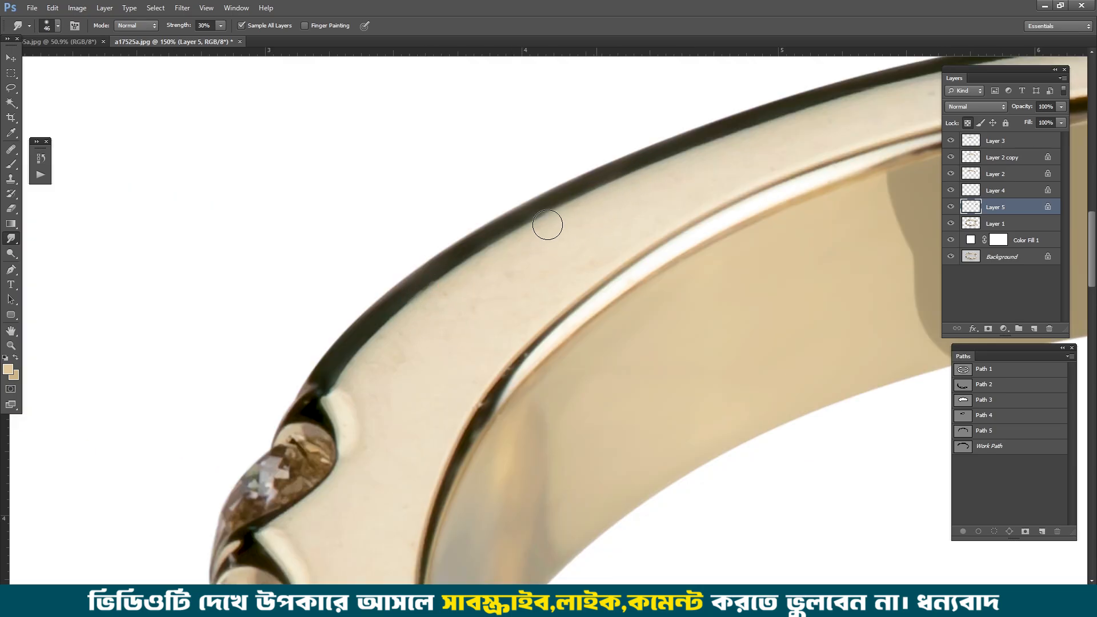
{"action": "left_click_drag", "start_coordinate": [534, 237], "coordinate": [519, 250]}
{"action": "scroll", "coordinate": [519, 250], "scroll_direction": "down", "scroll_amount": 6}
{"action": "mouse_move", "coordinate": [854, 214]}
{"action": "left_mouse_down"}
{"action": "mouse_move", "coordinate": [815, 230]}
{"action": "mouse_move", "coordinate": [343, 125]}
{"action": "left_mouse_up"}
{"action": "left_click_drag", "start_coordinate": [891, 457], "coordinate": [577, 307]}
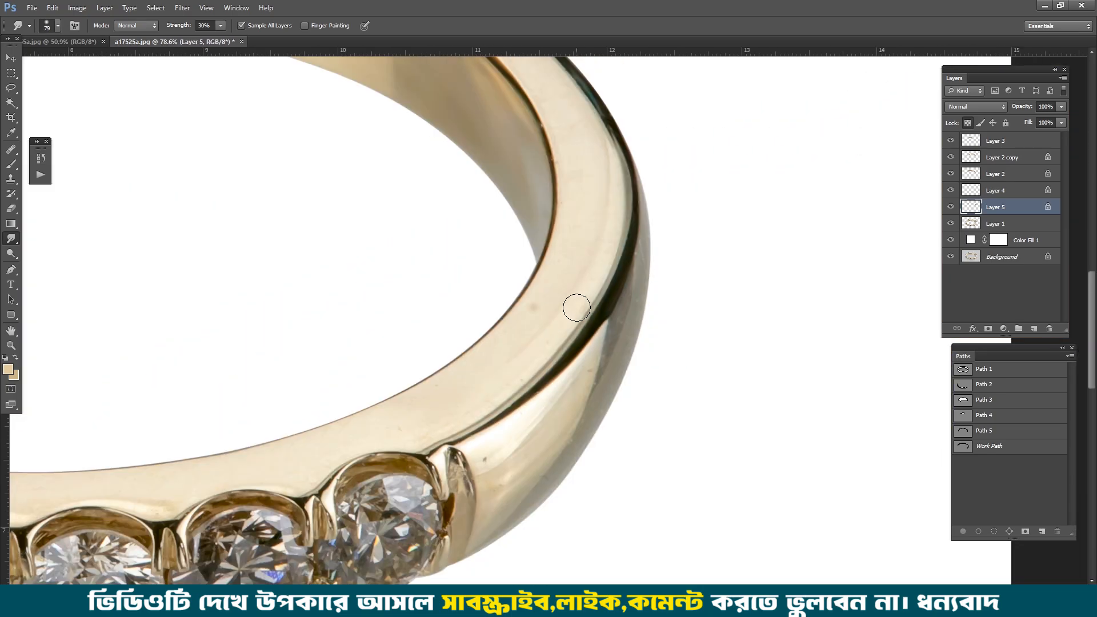
Step: Save the outer edge's work path as Path 6
{"action": "key", "text": "p"}
{"action": "scroll", "coordinate": [642, 310], "scroll_direction": "down", "scroll_amount": 2}
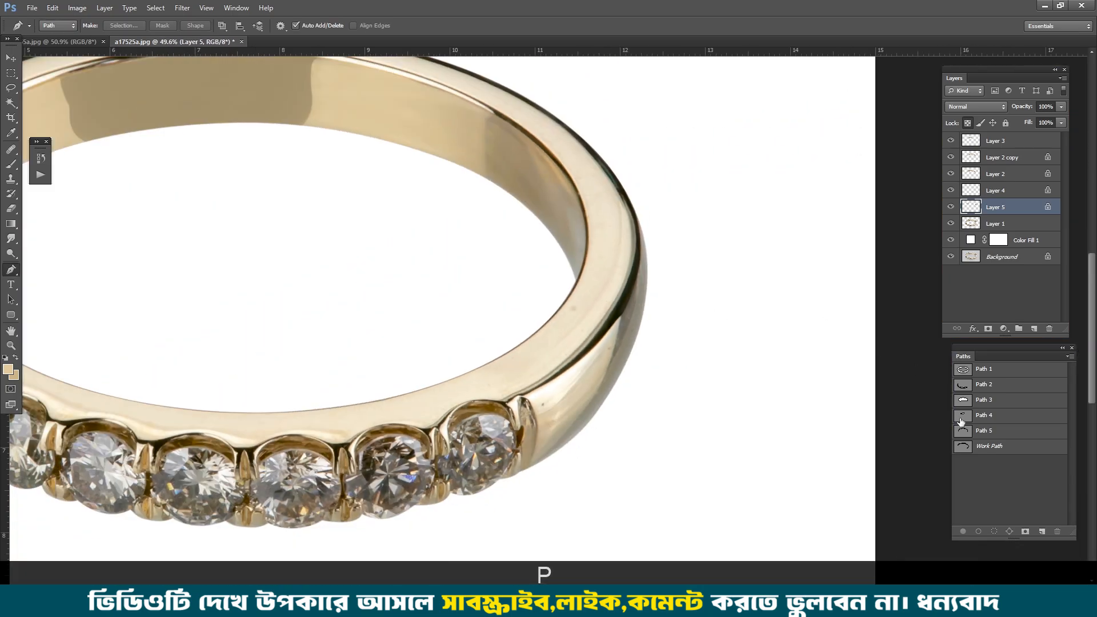
{"action": "left_click", "coordinate": [965, 431]}
{"action": "left_click_drag", "start_coordinate": [546, 206], "coordinate": [590, 303]}
{"action": "scroll", "coordinate": [512, 220], "scroll_direction": "up", "scroll_amount": 3}
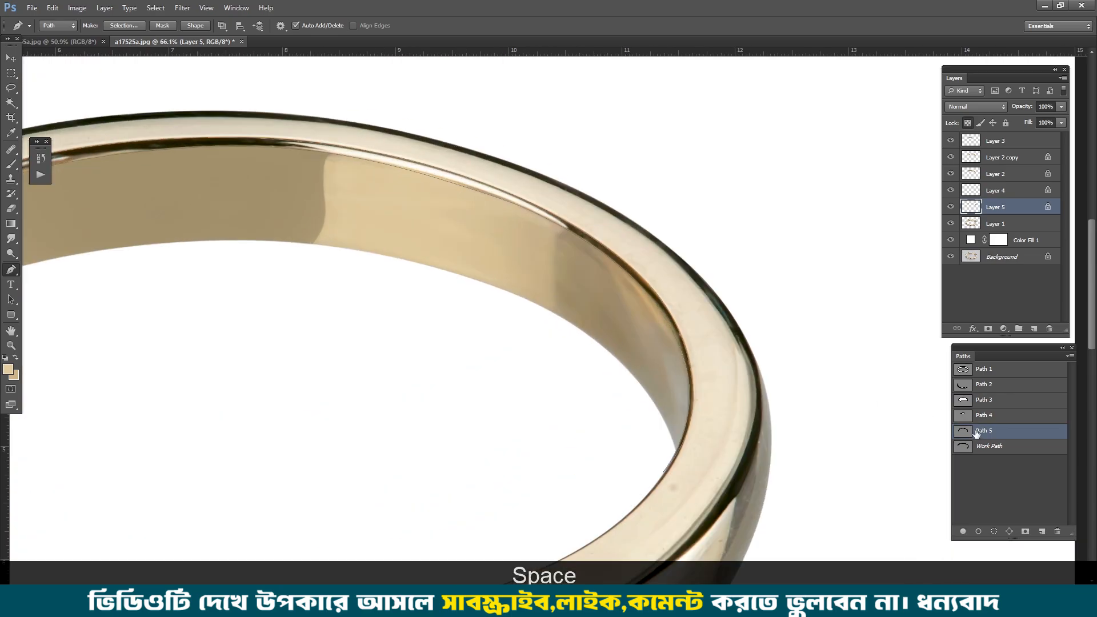
{"action": "left_click", "coordinate": [998, 449]}
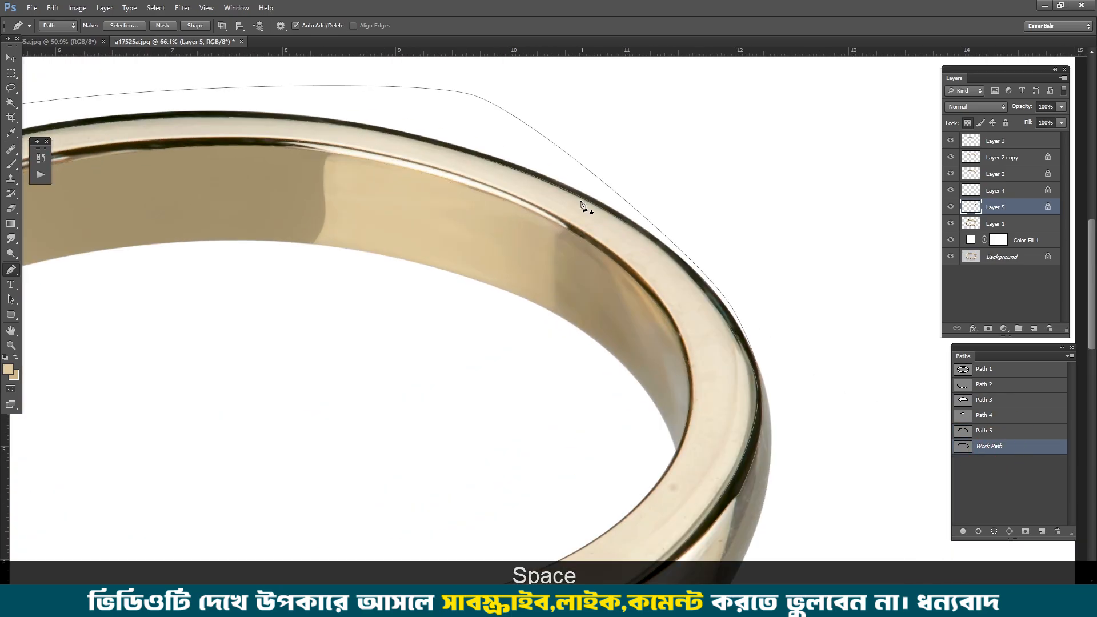
{"action": "double_click", "coordinate": [986, 447]}
{"action": "key", "text": "Return"}
Step: Duplicate the outer edge path as Path 7 and add a copy of Path 5's inner rim outline to it
{"action": "left_click_drag", "start_coordinate": [622, 371], "coordinate": [757, 370]}
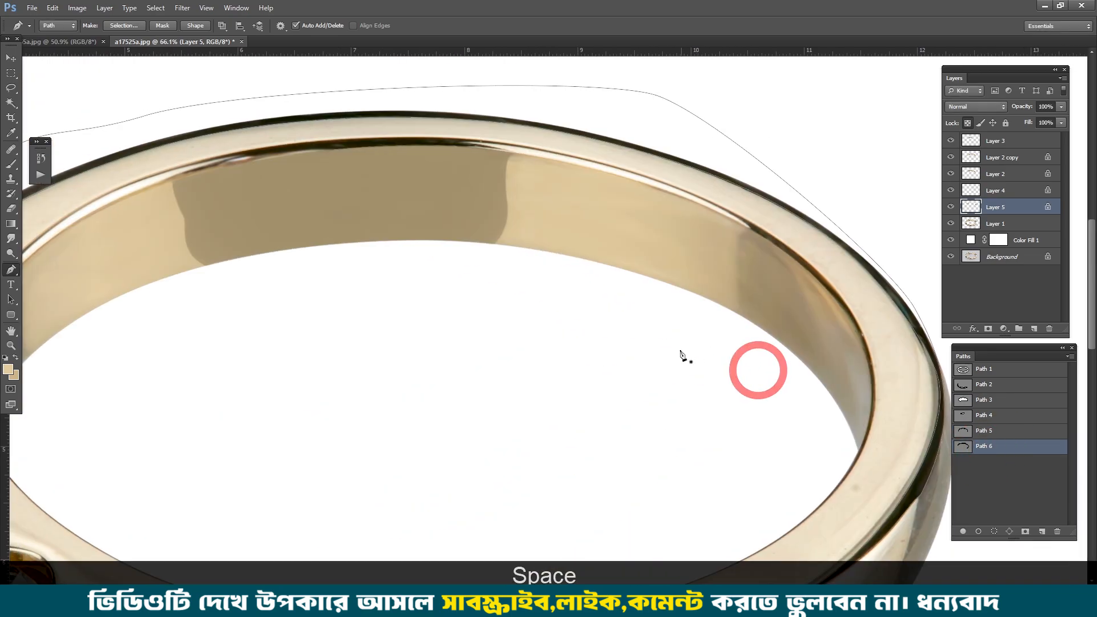
{"action": "key", "text": "ctrl+v"}
{"action": "left_click", "coordinate": [989, 432]}
{"action": "left_click", "coordinate": [993, 467]}
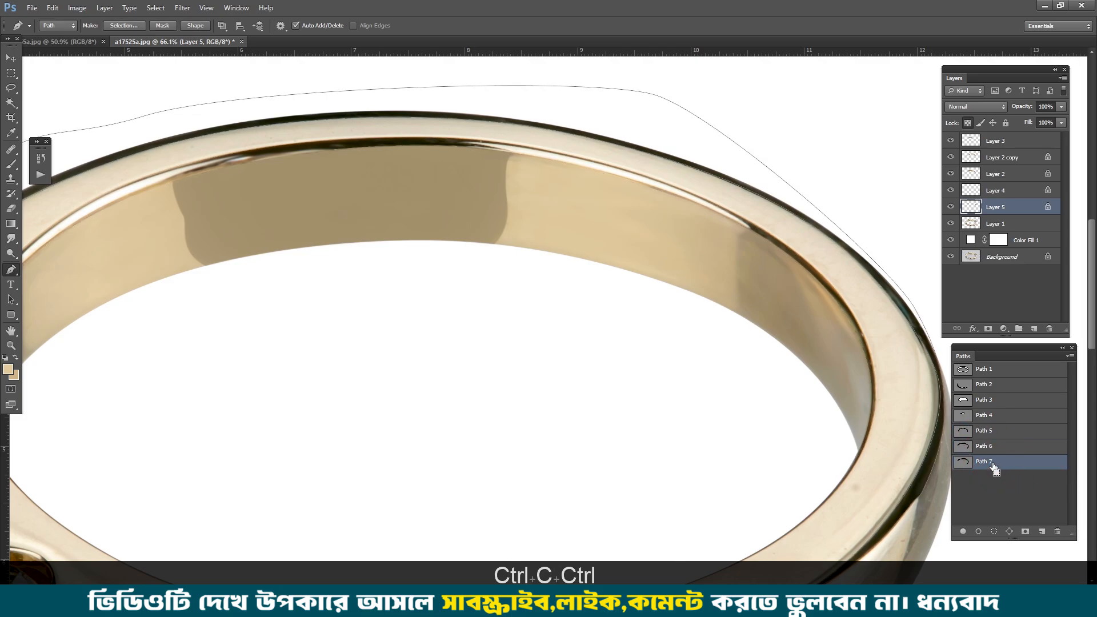
Step: Delete the inner-side segment of the copied rim outline in Path 7 at the ring's left end
{"action": "scroll", "coordinate": [479, 217], "scroll_direction": "up", "scroll_amount": 3}
{"action": "left_click_drag", "start_coordinate": [137, 251], "coordinate": [607, 125]}
{"action": "scroll", "coordinate": [284, 291], "scroll_direction": "up", "scroll_amount": 4}
{"action": "left_click", "coordinate": [284, 292], "text": "ctrl"}
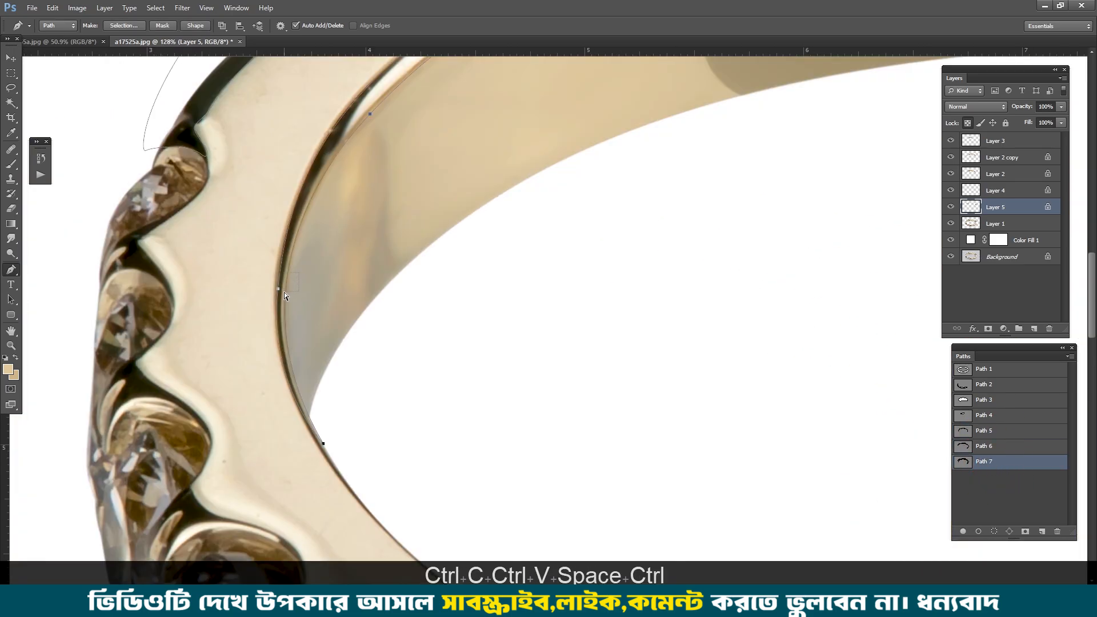
{"action": "key", "text": "ctrl+x"}
{"action": "scroll", "coordinate": [309, 301], "scroll_direction": "down", "scroll_amount": 4}
{"action": "left_click_drag", "start_coordinate": [499, 195], "coordinate": [200, 384]}
{"action": "left_click_drag", "start_coordinate": [784, 212], "coordinate": [107, 183]}
Step: Delete the rim outline's remaining unneeded segments in Path 7 along the right shoulder, keeping the light face's inner border
{"action": "scroll", "coordinate": [526, 421], "scroll_direction": "up", "scroll_amount": 3}
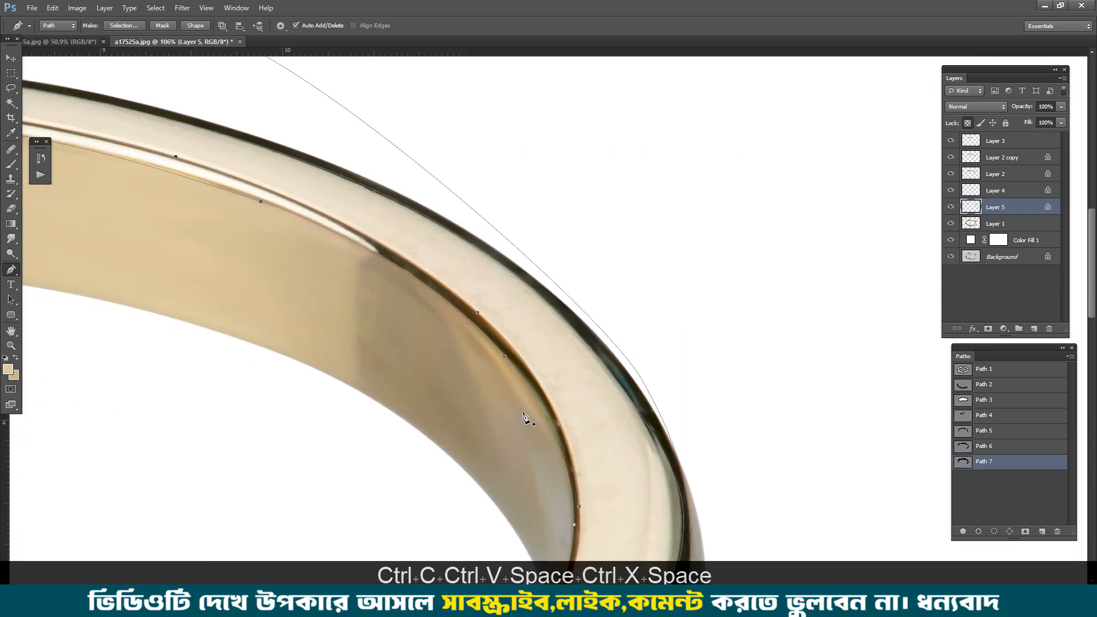
{"action": "left_click", "coordinate": [520, 369], "text": "ctrl"}
{"action": "key", "text": "ctrl+x"}
{"action": "left_click_drag", "start_coordinate": [567, 469], "coordinate": [556, 257]}
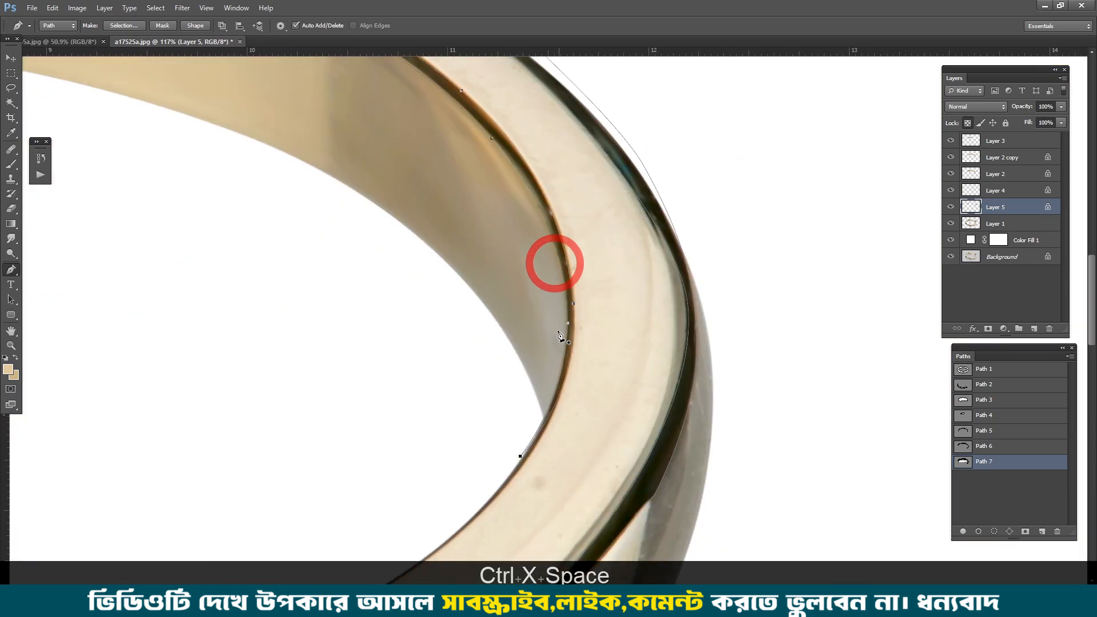
{"action": "left_click", "coordinate": [570, 329], "text": "ctrl"}
{"action": "key", "text": "ctrl+x"}
{"action": "left_click_drag", "start_coordinate": [519, 454], "coordinate": [524, 372]}
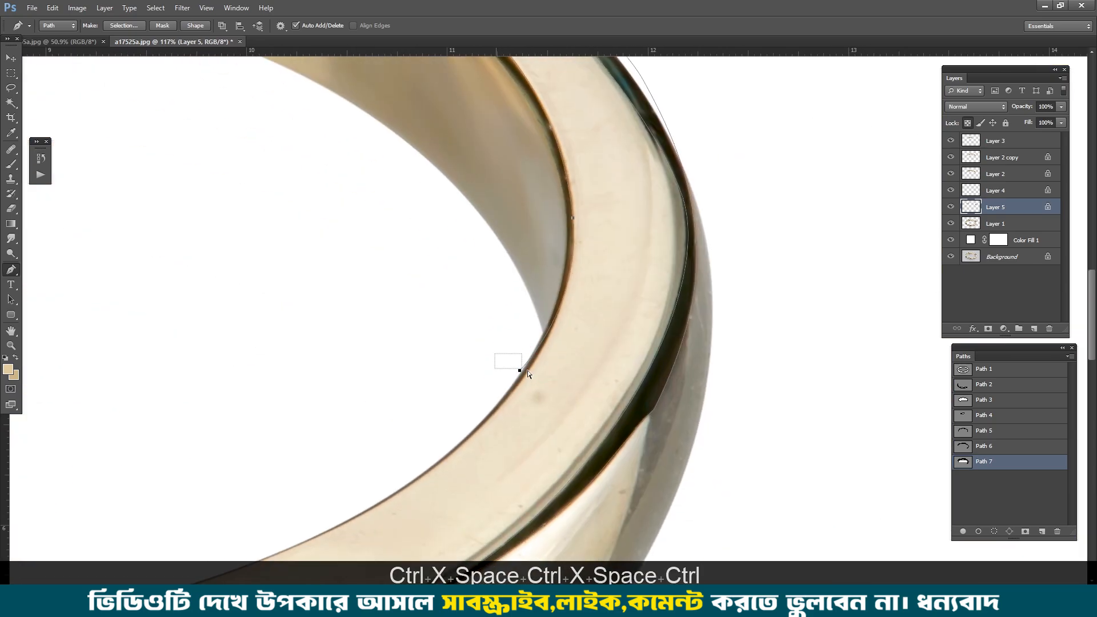
{"action": "key", "text": "ctrl+x"}
{"action": "scroll", "coordinate": [577, 406], "scroll_direction": "down", "scroll_amount": 3}
{"action": "left_click_drag", "start_coordinate": [652, 404], "coordinate": [734, 480]}
{"action": "key", "text": "ctrl+x"}
{"action": "left_click", "coordinate": [724, 173], "text": "ctrl"}
{"action": "key", "text": "ctrl+x"}
{"action": "key", "text": "ctrl+x"}
{"action": "scroll", "coordinate": [724, 174], "scroll_direction": "down", "scroll_amount": 7}
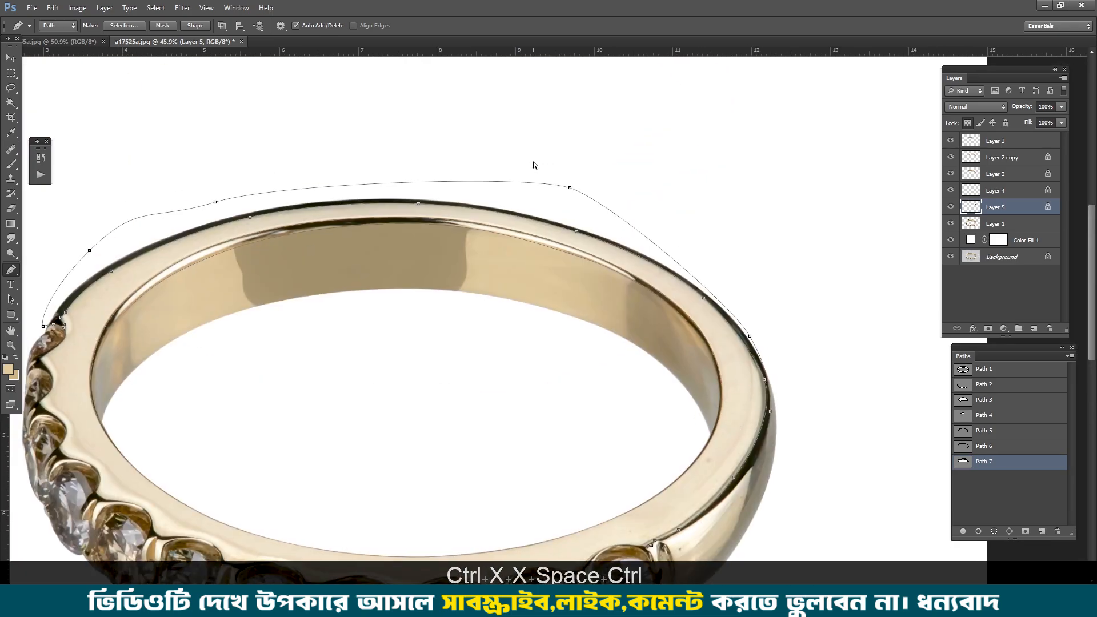
Step: Delete Path 7's segments and points lying outside the ring, keeping the border between the light face and dark outer edge
{"action": "left_click", "coordinate": [530, 182], "text": "ctrl"}
{"action": "key", "text": "ctrl+x"}
{"action": "key", "text": "ctrl+x"}
{"action": "key", "text": "ctrl+alt+z"}
{"action": "left_click_drag", "start_coordinate": [142, 291], "coordinate": [314, 228]}
{"action": "left_click", "coordinate": [232, 224], "text": "ctrl"}
{"action": "key", "text": "ctrl+x"}
{"action": "left_click_drag", "start_coordinate": [276, 135], "coordinate": [313, 162]}
{"action": "key", "text": "ctrl+x"}
{"action": "left_click_drag", "start_coordinate": [695, 107], "coordinate": [829, 204]}
{"action": "key", "text": "ctrl+x"}
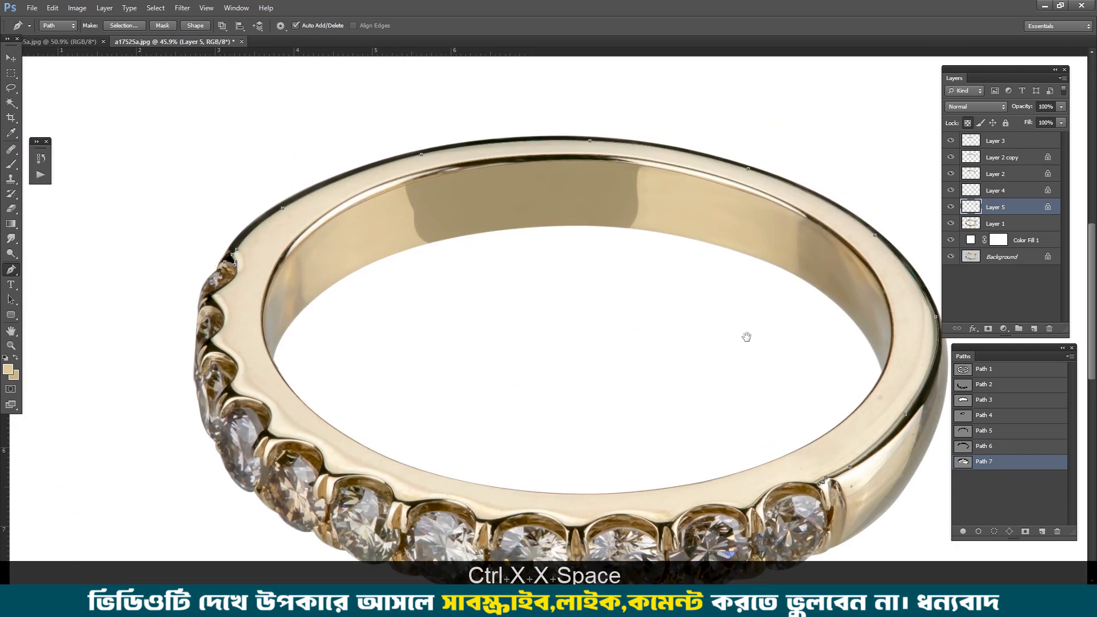
{"action": "left_click_drag", "start_coordinate": [746, 337], "coordinate": [691, 265]}
{"action": "scroll", "coordinate": [764, 416], "scroll_direction": "up", "scroll_amount": 4}
{"action": "left_click_drag", "start_coordinate": [721, 392], "coordinate": [755, 423]}
{"action": "key", "text": "ctrl+x"}
{"action": "scroll", "coordinate": [737, 406], "scroll_direction": "down", "scroll_amount": 6}
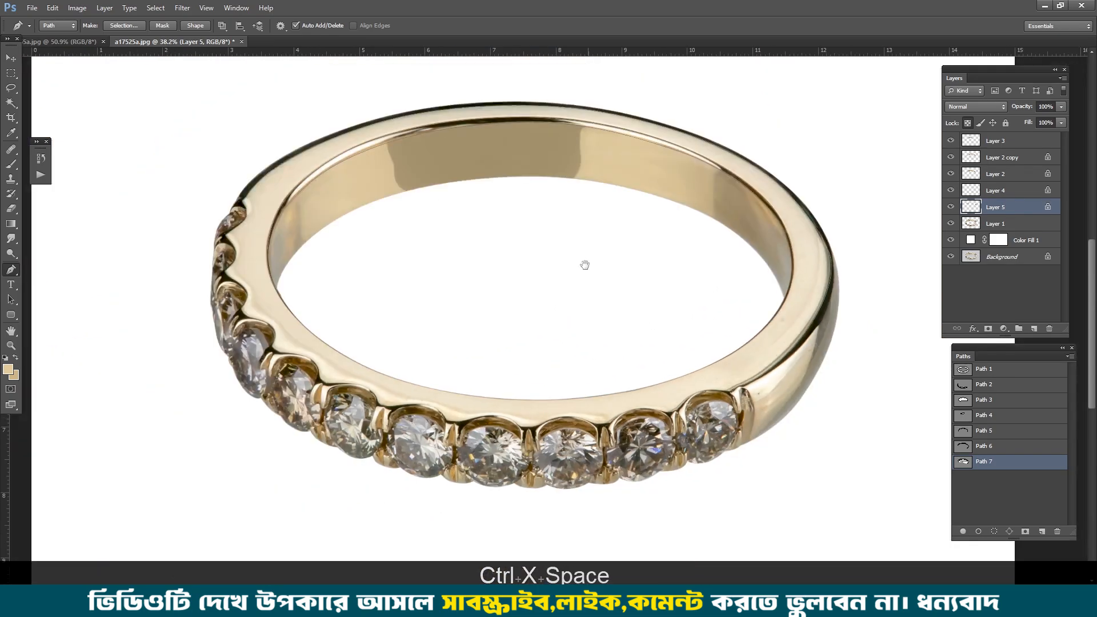
Step: Join the left ends of Path 7's inner and outer borders with a curve across the light face beside the stones
{"action": "left_click_drag", "start_coordinate": [585, 265], "coordinate": [639, 283]}
{"action": "scroll", "coordinate": [312, 220], "scroll_direction": "up", "scroll_amount": 3}
{"action": "left_click_drag", "start_coordinate": [291, 201], "coordinate": [341, 246]}
{"action": "left_click_drag", "start_coordinate": [315, 292], "coordinate": [324, 311]}
{"action": "left_click", "coordinate": [355, 341]}
{"action": "key", "text": "ctrl+alt+z"}
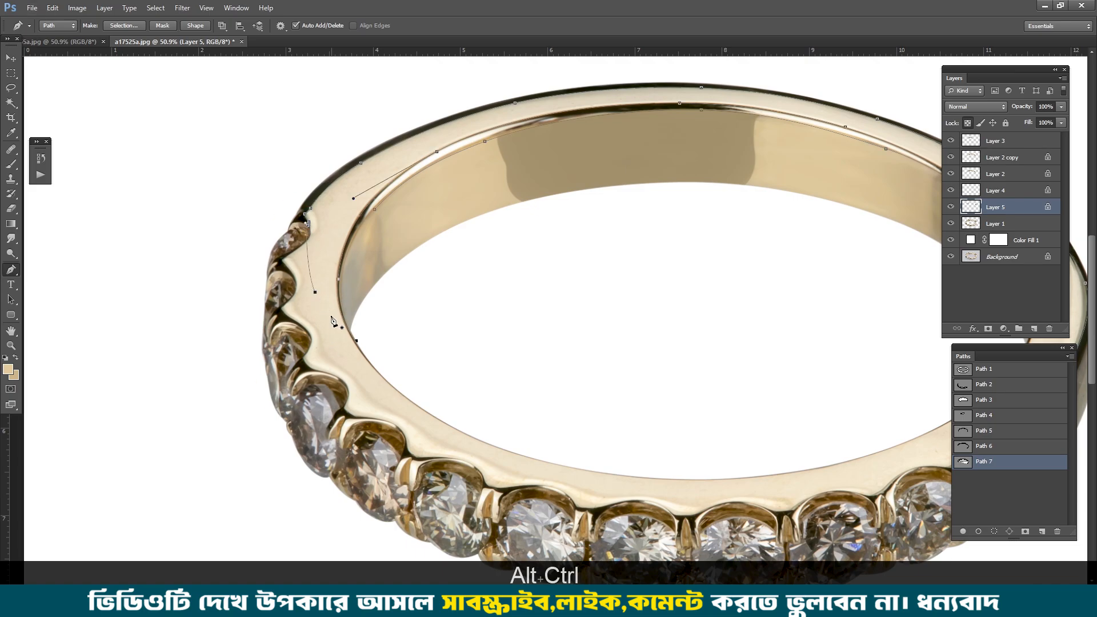
{"action": "left_click", "coordinate": [356, 341]}
Step: Join Path 7's right ends with a path from the last stone's prong through the ring opening and up the inner rim
{"action": "left_click_drag", "start_coordinate": [641, 367], "coordinate": [352, 261]}
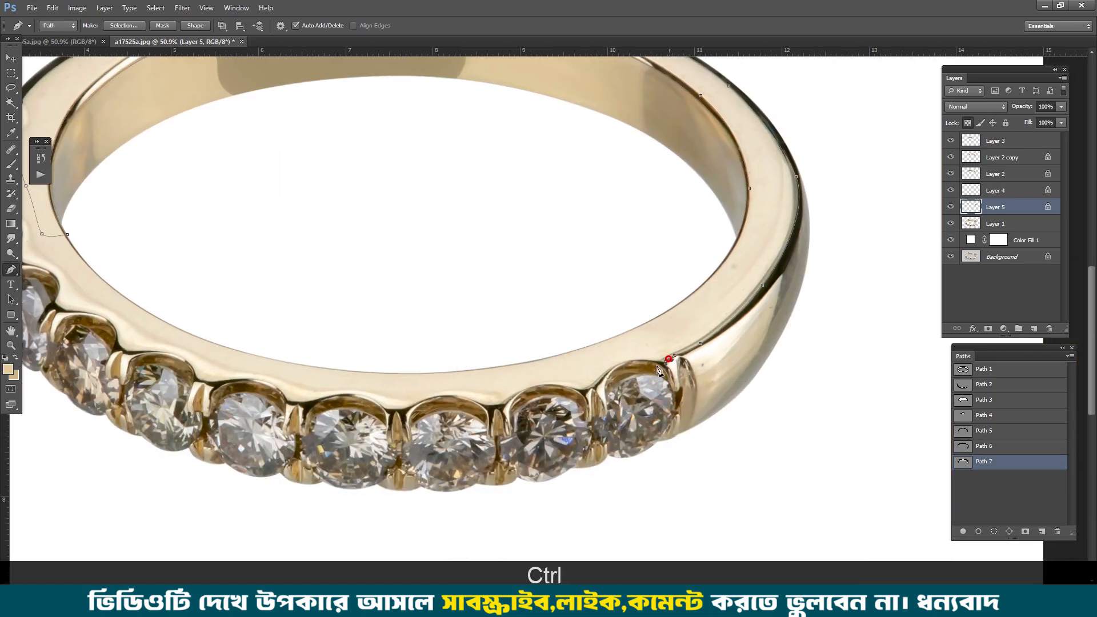
{"action": "left_click_drag", "start_coordinate": [633, 354], "coordinate": [623, 345]}
{"action": "left_click_drag", "start_coordinate": [622, 321], "coordinate": [638, 294]}
{"action": "left_click_drag", "start_coordinate": [697, 264], "coordinate": [704, 255]}
{"action": "scroll", "coordinate": [751, 216], "scroll_direction": "up", "scroll_amount": 4}
{"action": "left_click", "coordinate": [746, 171]}
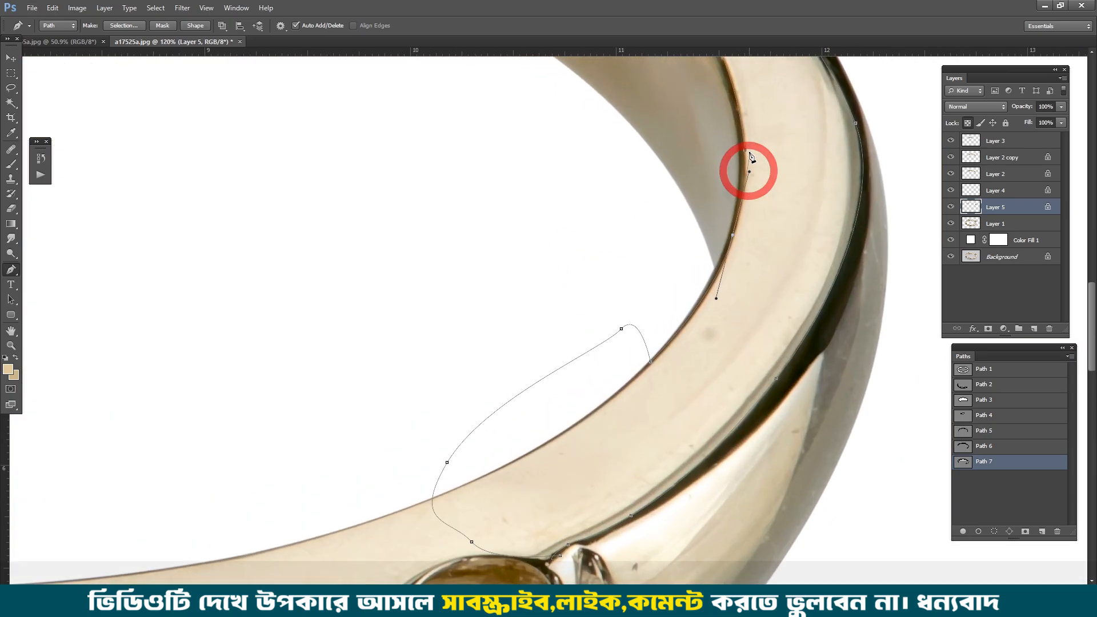
{"action": "scroll", "coordinate": [728, 248], "scroll_direction": "down", "scroll_amount": 3}
{"action": "key", "text": "ctrl+Return"}
{"action": "key", "text": "ctrl+alt+d"}
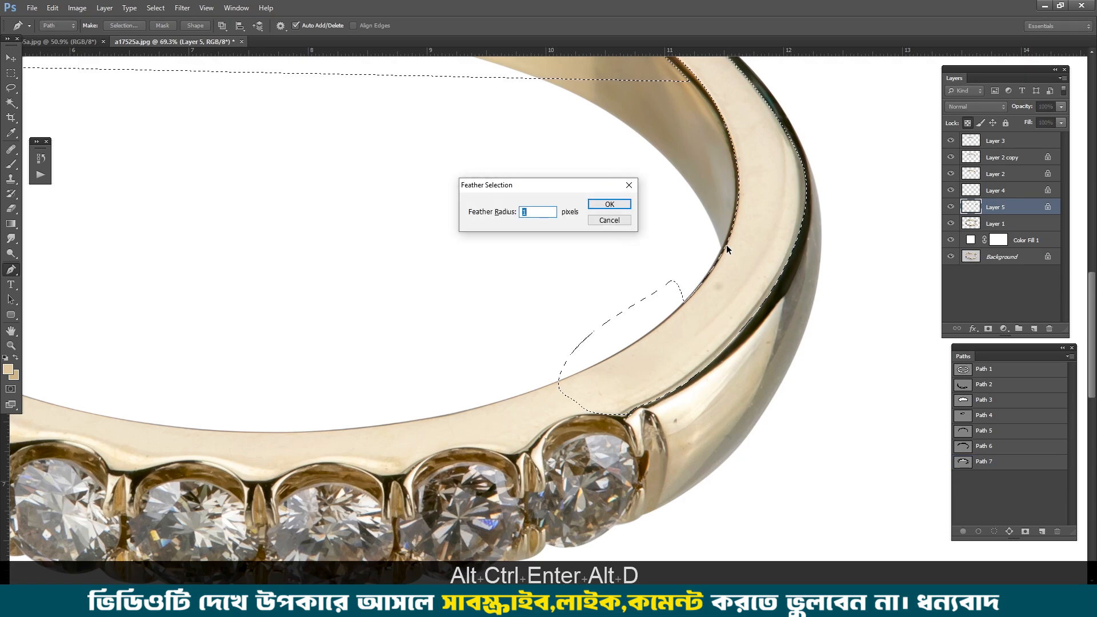
{"action": "key", "text": "ctrl+d"}
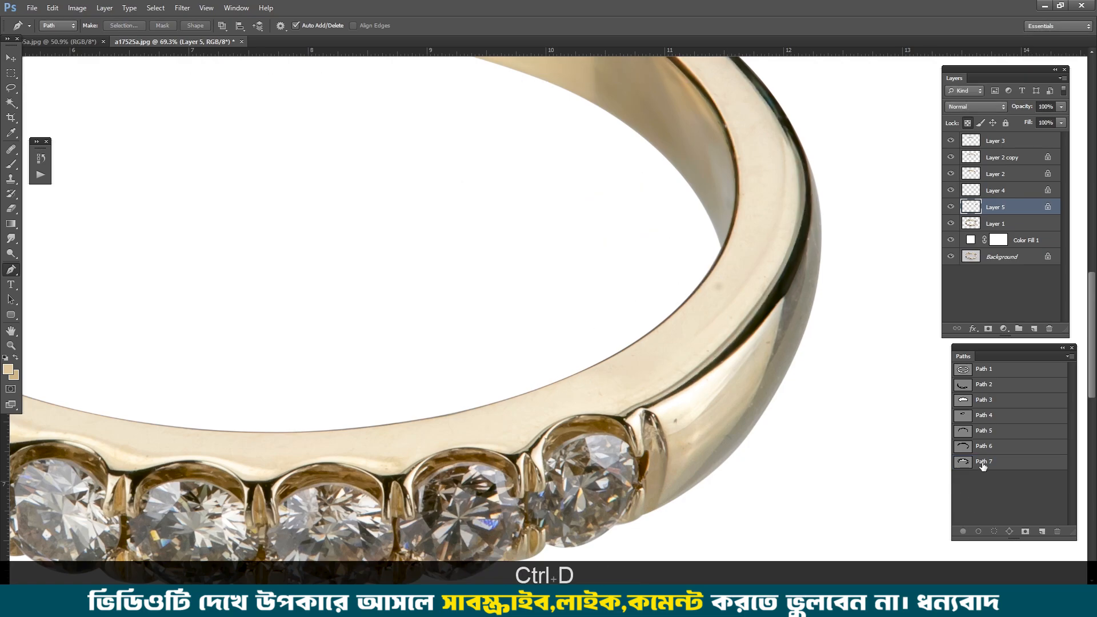
Step: Remove the leftover piece from Path 7 and load the path as a feathered selection of the ring's light face
{"action": "left_click", "coordinate": [982, 464]}
{"action": "left_click_drag", "start_coordinate": [389, 105], "coordinate": [448, 231]}
{"action": "key", "text": "ctrl+Return"}
{"action": "key", "text": "ctrl+alt+d"}
{"action": "key", "text": "Return"}
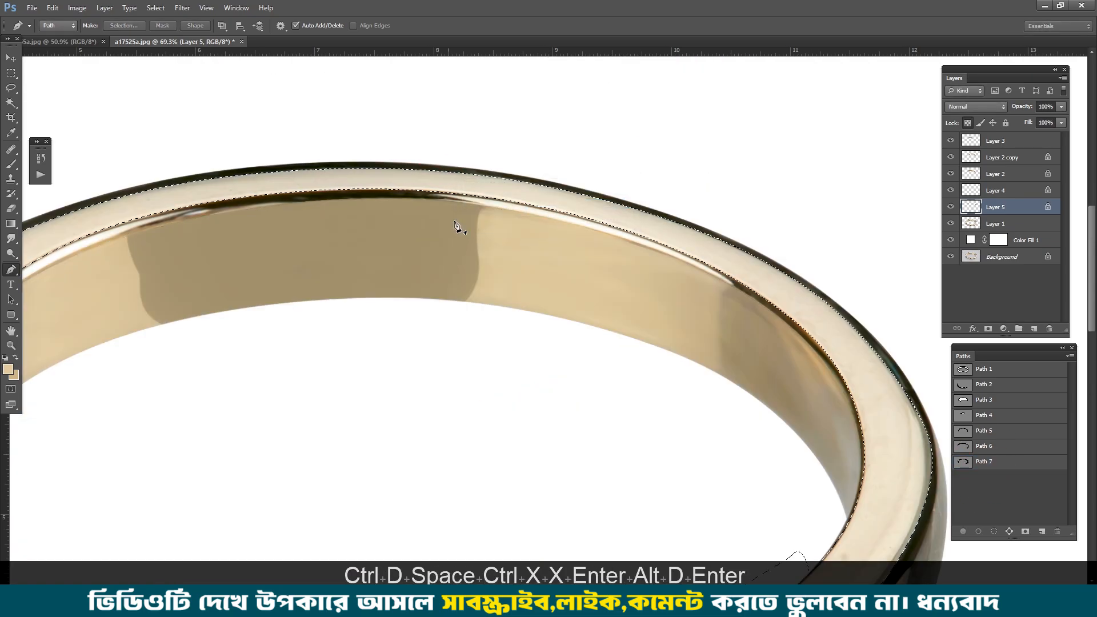
Step: Copy the selected light face from Layer 1 onto a new layer and lock its transparent pixels
{"action": "left_click", "coordinate": [996, 223]}
{"action": "key", "text": "ctrl+j"}
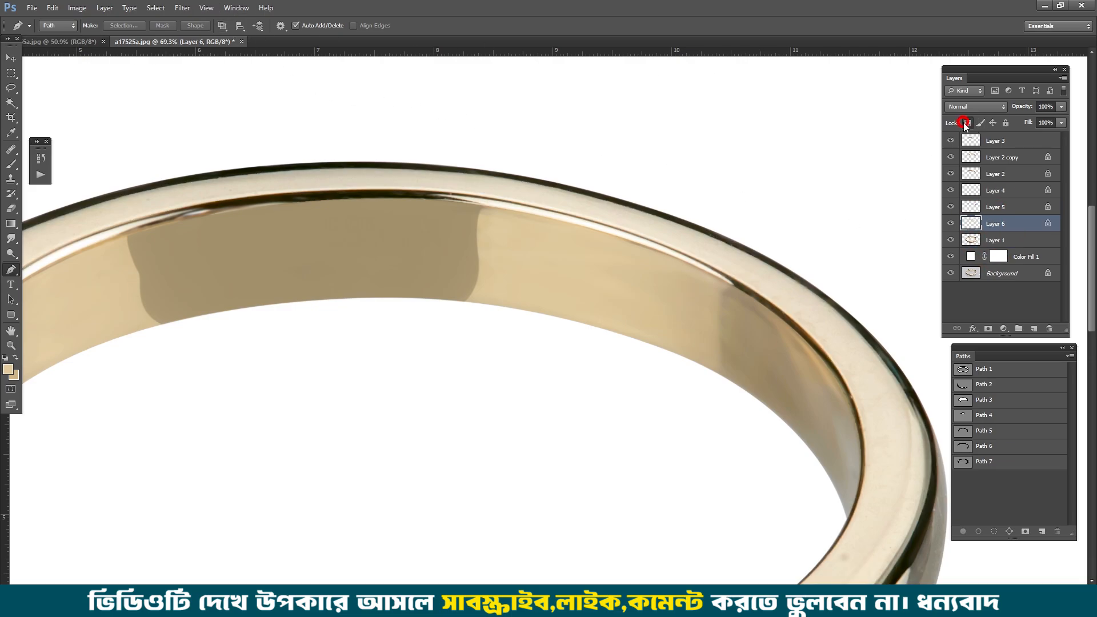
Step: Smudge the light face along the ring's rear right curve at 30% and then 50% strength to blend its blemishes
{"action": "left_click", "coordinate": [11, 239]}
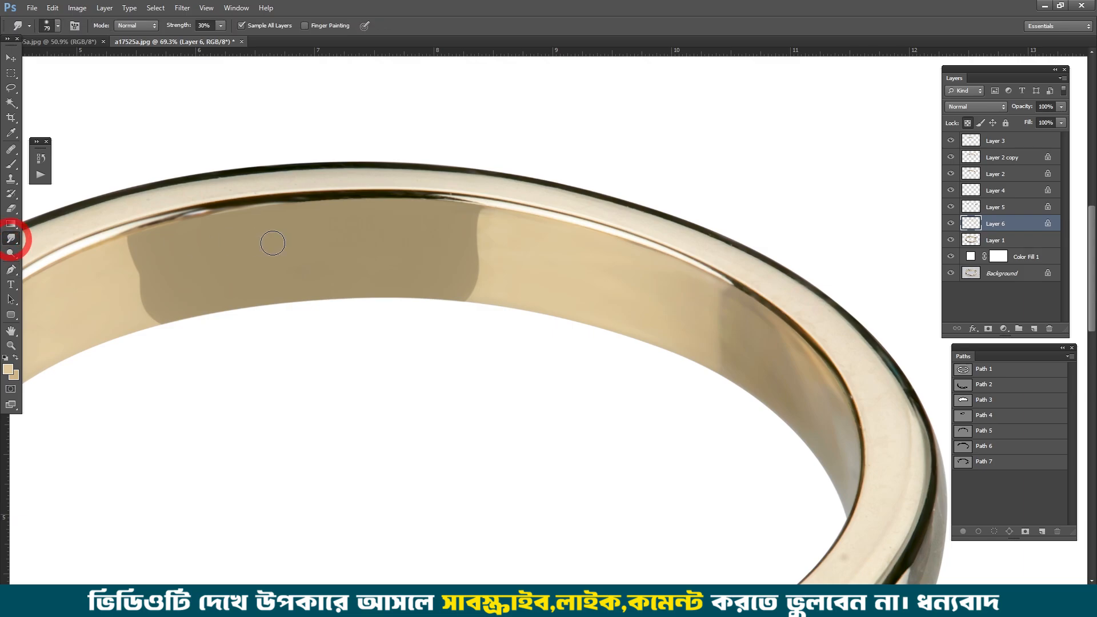
{"action": "left_click_drag", "start_coordinate": [406, 232], "coordinate": [670, 171]}
{"action": "left_click_drag", "start_coordinate": [352, 254], "coordinate": [482, 210]}
{"action": "scroll", "coordinate": [409, 220], "scroll_direction": "up", "scroll_amount": 2}
{"action": "left_click_drag", "start_coordinate": [748, 145], "coordinate": [19, 191]}
{"action": "scroll", "coordinate": [542, 221], "scroll_direction": "up", "scroll_amount": 4}
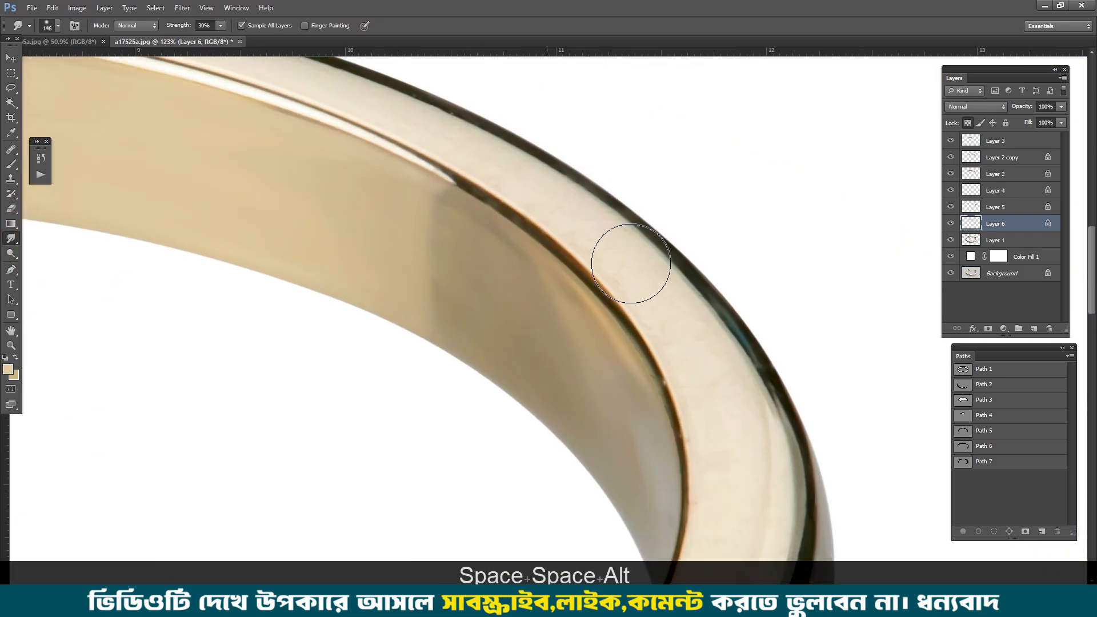
{"action": "left_click_drag", "start_coordinate": [577, 225], "coordinate": [680, 289]}
{"action": "left_click_drag", "start_coordinate": [179, 27], "coordinate": [190, 26]}
{"action": "mouse_move", "coordinate": [553, 216]}
{"action": "left_mouse_down"}
{"action": "mouse_move", "coordinate": [367, 137]}
{"action": "mouse_move", "coordinate": [641, 270]}
{"action": "left_mouse_up"}
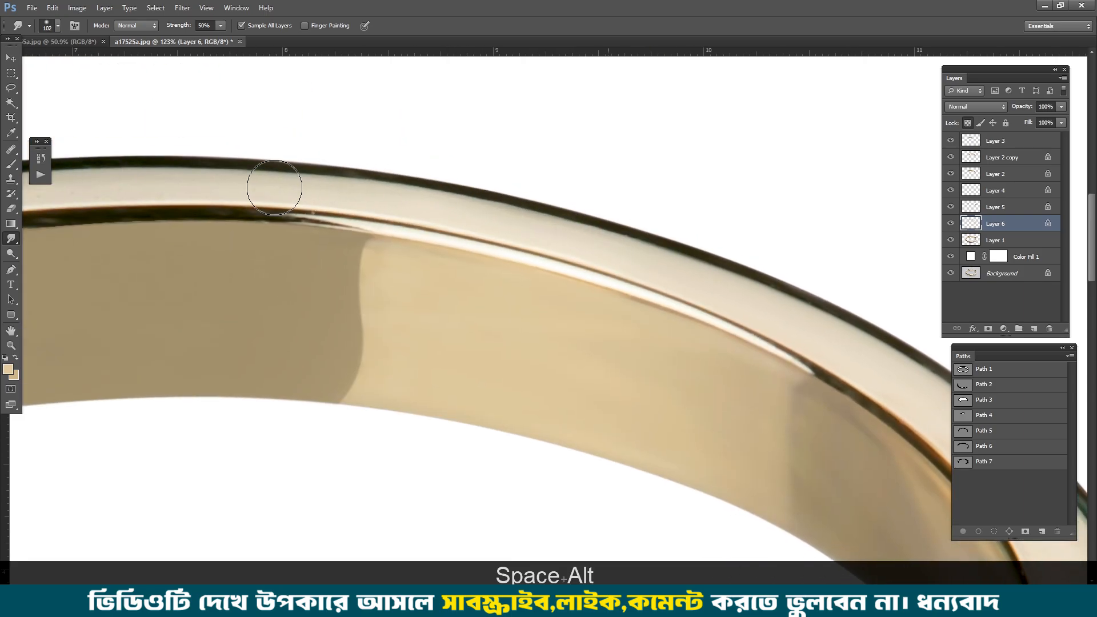
Step: Smudge away the specks on the light face along the ring's back and left curve at 50% strength
{"action": "mouse_move", "coordinate": [181, 200]}
{"action": "left_mouse_down"}
{"action": "mouse_move", "coordinate": [532, 271]}
{"action": "mouse_move", "coordinate": [218, 212]}
{"action": "mouse_move", "coordinate": [352, 197]}
{"action": "mouse_move", "coordinate": [431, 217]}
{"action": "mouse_move", "coordinate": [430, 201]}
{"action": "mouse_move", "coordinate": [455, 220]}
{"action": "left_mouse_up"}
{"action": "key", "text": "Escape"}
{"action": "key", "text": "ctrl+alt+z"}
{"action": "key", "text": "ctrl+alt+z"}
{"action": "key", "text": "space"}
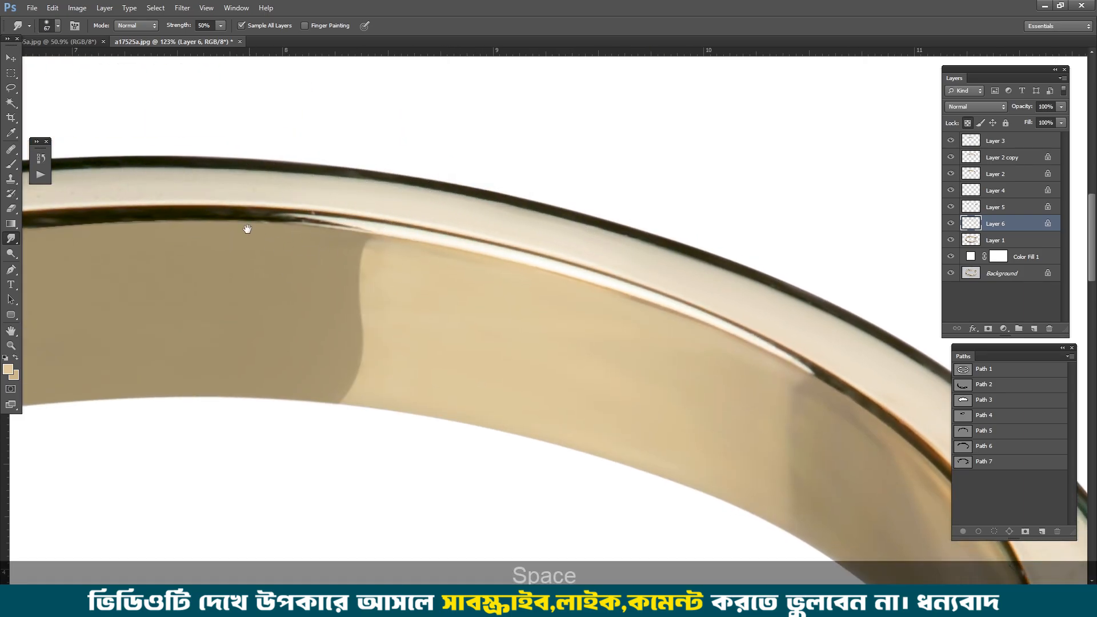
{"action": "left_click_drag", "start_coordinate": [247, 229], "coordinate": [547, 289]}
{"action": "key", "text": "space"}
{"action": "left_click_drag", "start_coordinate": [321, 294], "coordinate": [635, 261]}
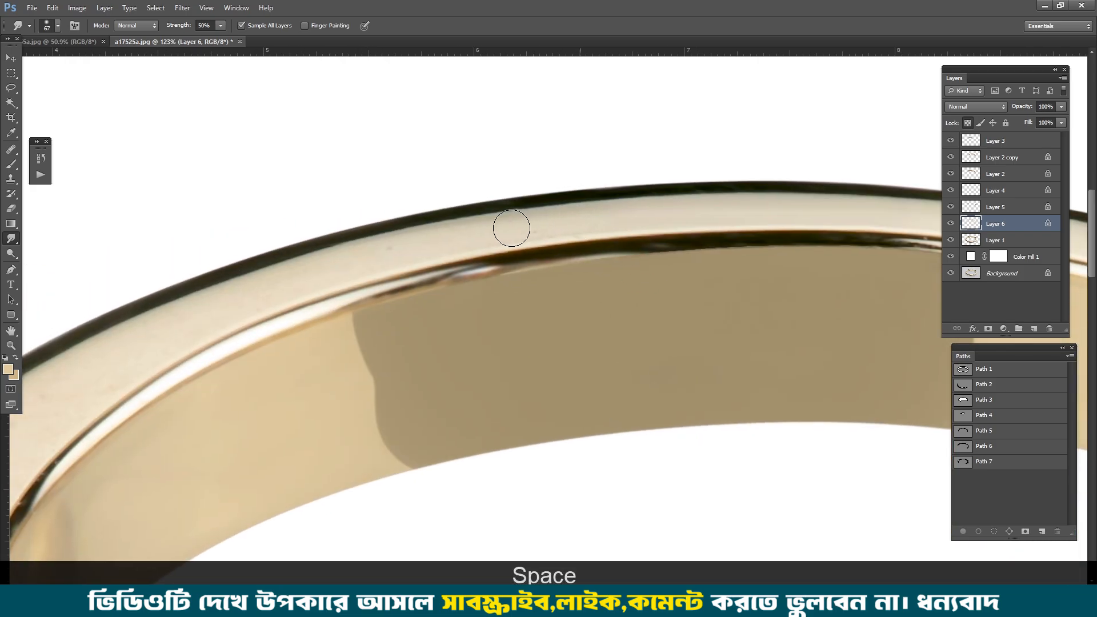
{"action": "key", "text": "space"}
{"action": "left_click_drag", "start_coordinate": [326, 333], "coordinate": [531, 196]}
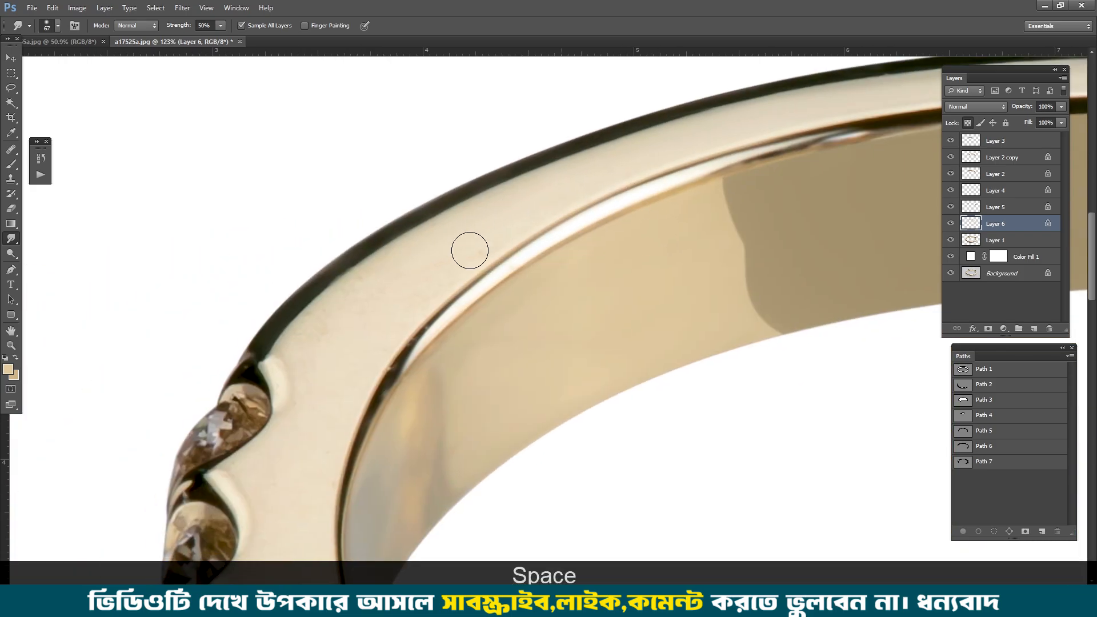
{"action": "key", "text": "ctrl"}
{"action": "key", "text": "ctrl"}
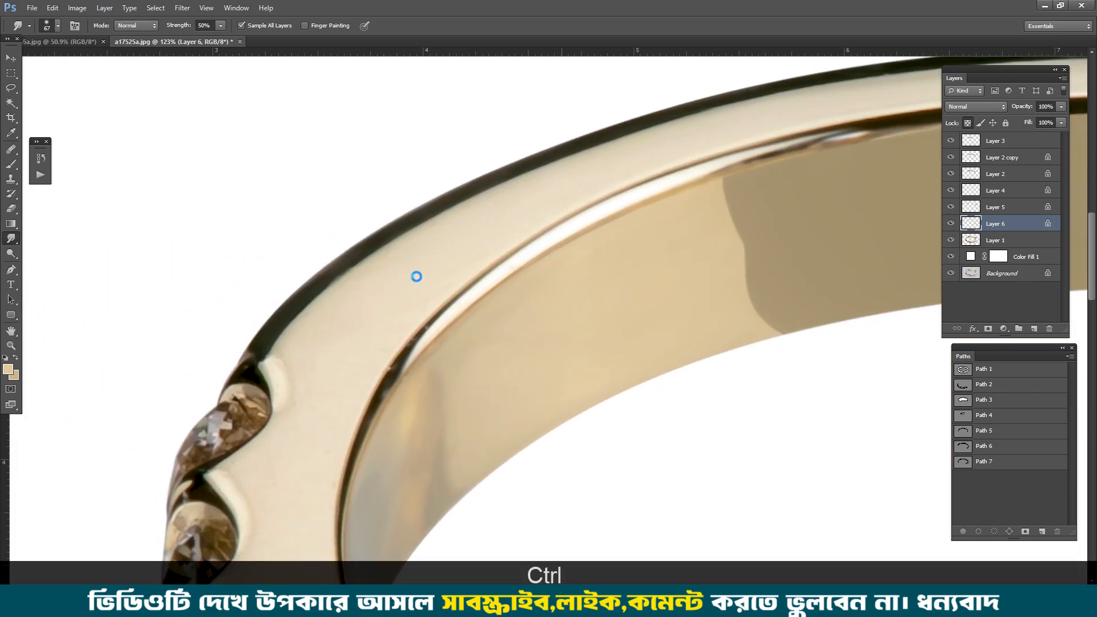
{"action": "key", "text": "ctrl+space"}
{"action": "left_click_drag", "start_coordinate": [406, 283], "coordinate": [349, 280]}
Step: Add a new layer above Layer 3 and set the Smudge strength to 30%
{"action": "key", "text": "space"}
{"action": "left_click_drag", "start_coordinate": [914, 262], "coordinate": [503, 117]}
{"action": "left_click_drag", "start_coordinate": [503, 117], "coordinate": [559, 131]}
{"action": "key", "text": "ctrl+space"}
{"action": "left_click_drag", "start_coordinate": [723, 438], "coordinate": [694, 438]}
{"action": "key", "text": "space"}
{"action": "left_click_drag", "start_coordinate": [698, 434], "coordinate": [738, 159]}
{"action": "left_click_drag", "start_coordinate": [1022, 140], "coordinate": [1049, 330]}
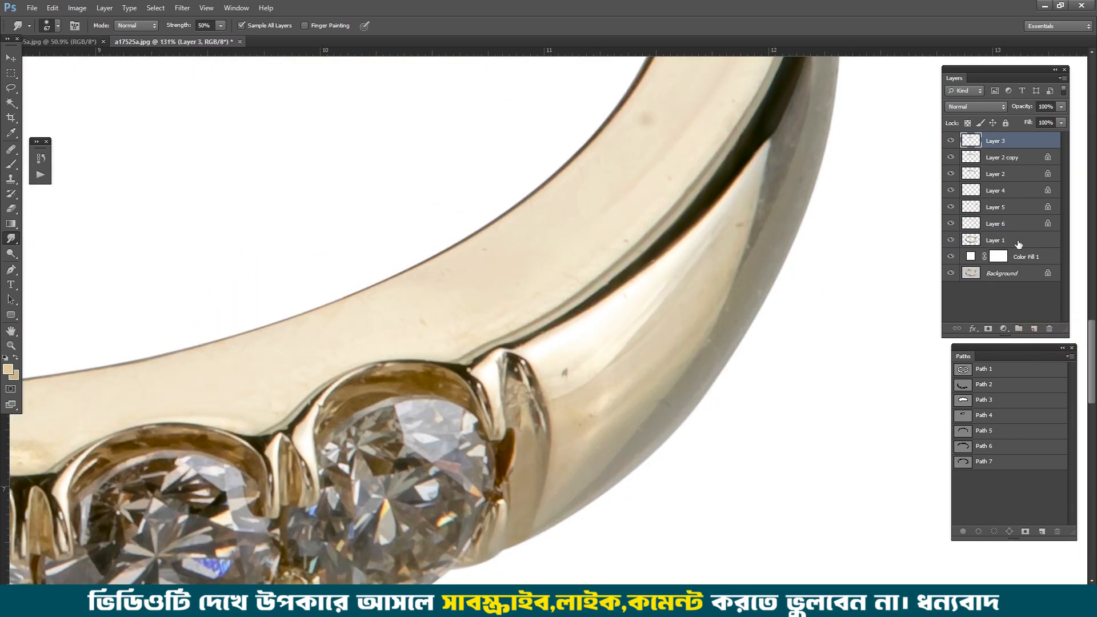
{"action": "left_click", "coordinate": [1034, 329]}
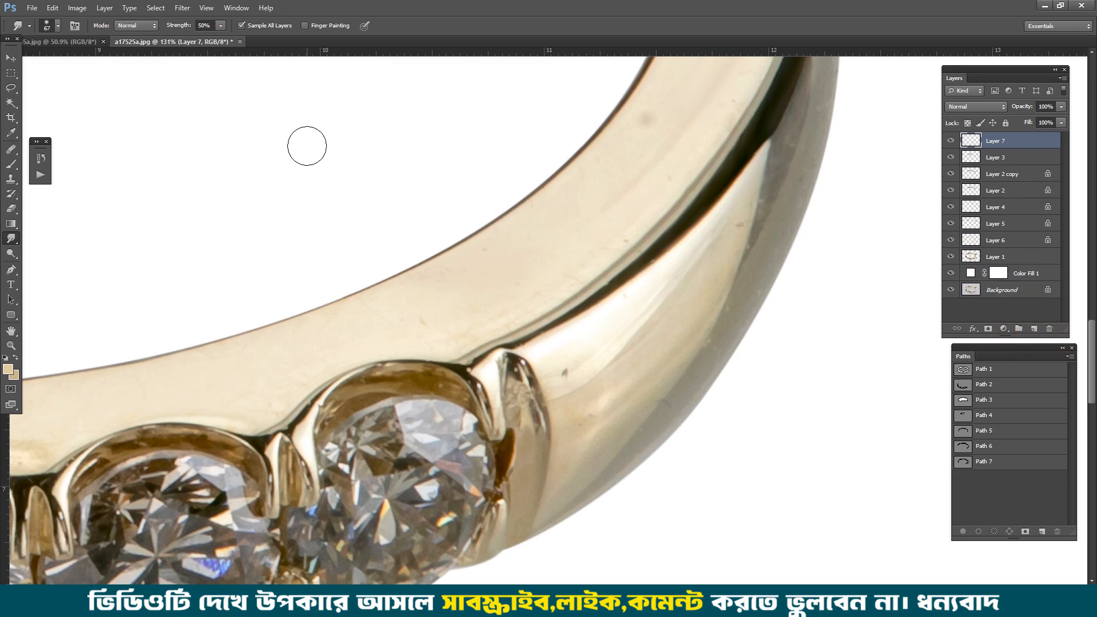
{"action": "key", "text": "3"}
Step: Smudge the scratches and uneven tones on the ring's outer band beyond the rightmost stone
{"action": "key", "text": "space"}
{"action": "left_click_drag", "start_coordinate": [368, 179], "coordinate": [280, 202]}
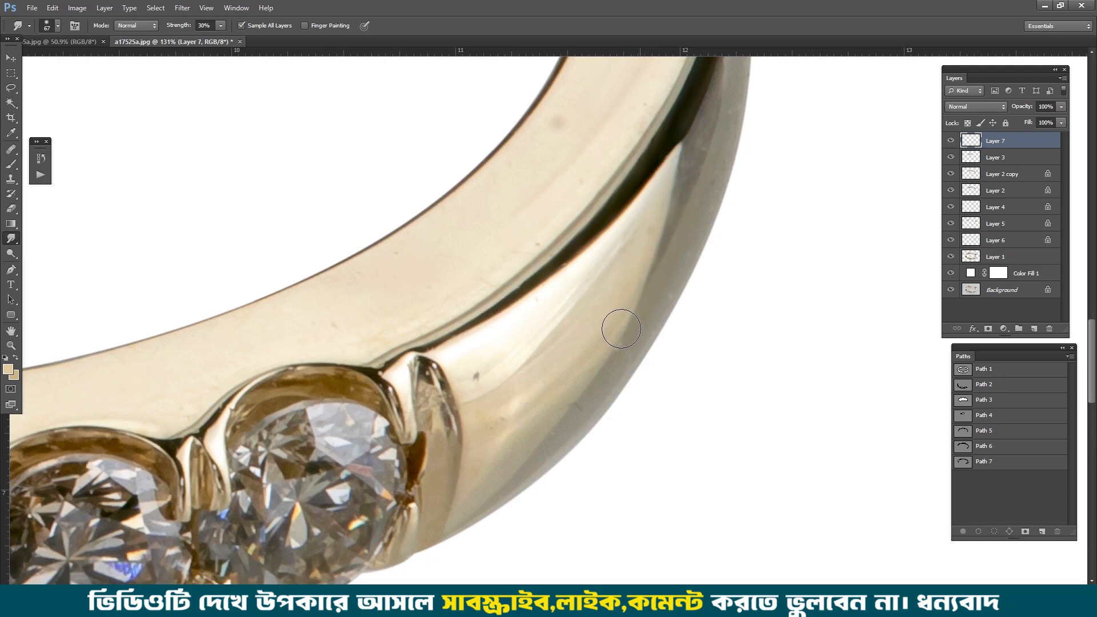
{"action": "right_click", "coordinate": [538, 343], "text": "alt"}
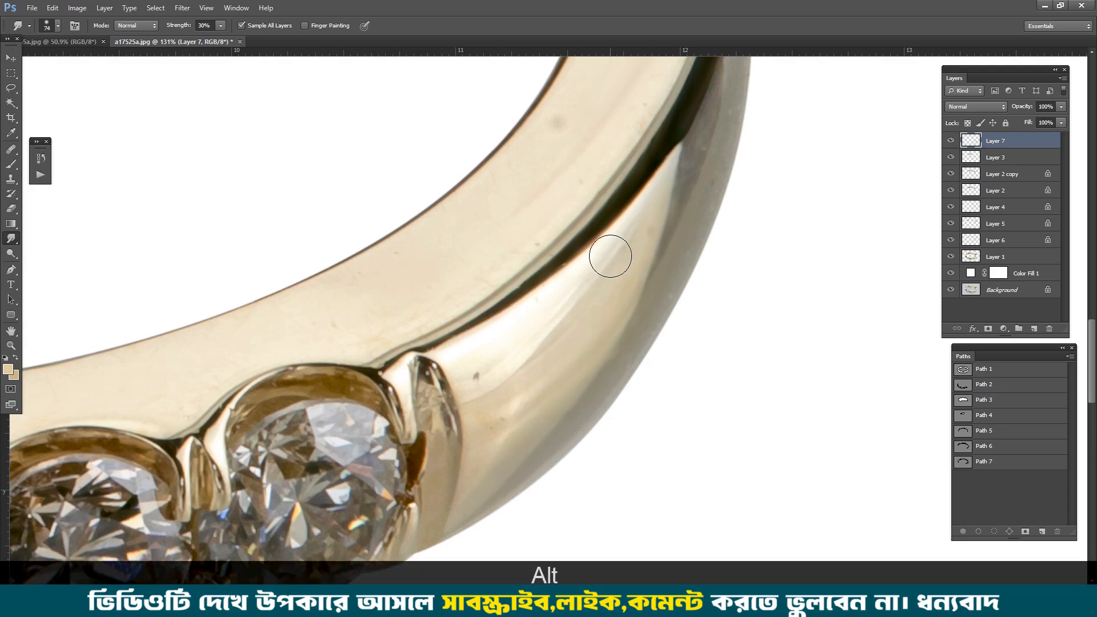
{"action": "mouse_move", "coordinate": [609, 255]}
{"action": "left_mouse_down"}
{"action": "mouse_move", "coordinate": [496, 370]}
{"action": "mouse_move", "coordinate": [514, 410]}
{"action": "left_mouse_up"}
{"action": "key", "text": "space"}
{"action": "left_click_drag", "start_coordinate": [730, 90], "coordinate": [650, 234]}
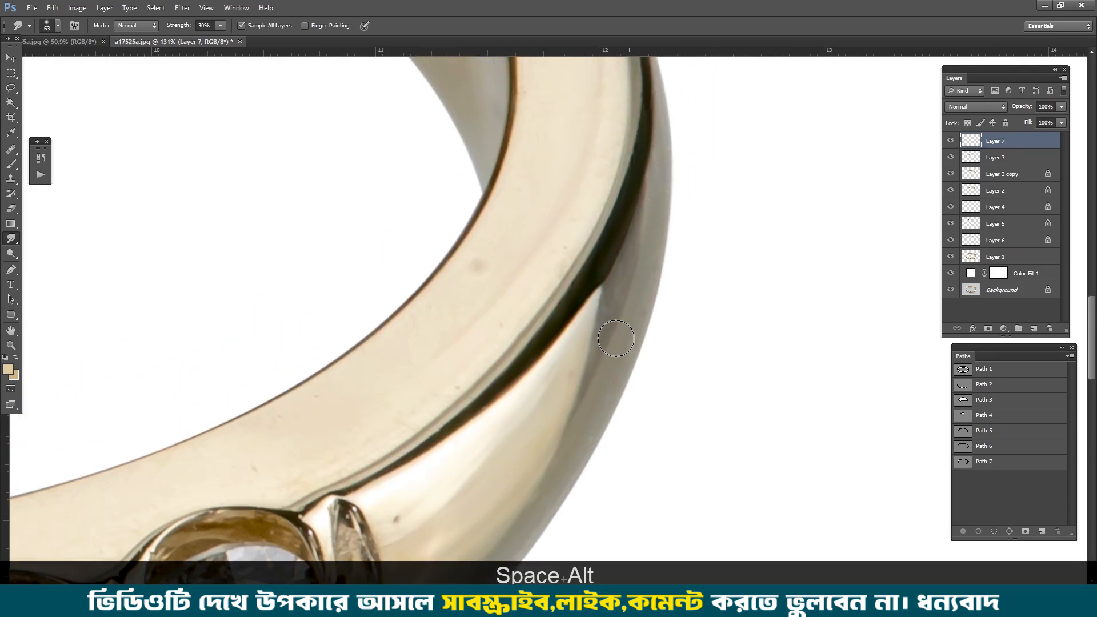
{"action": "key", "text": "space"}
{"action": "left_click_drag", "start_coordinate": [617, 343], "coordinate": [683, 145]}
{"action": "left_click_drag", "start_coordinate": [660, 186], "coordinate": [557, 388]}
{"action": "key", "text": "space"}
{"action": "left_click_drag", "start_coordinate": [693, 132], "coordinate": [594, 389]}
{"action": "left_click_drag", "start_coordinate": [634, 241], "coordinate": [633, 143]}
Step: Smooth the end prong beside the rightmost stone and the metal next to it with the Smudge tool
{"action": "key", "text": "space"}
{"action": "left_click_drag", "start_coordinate": [309, 505], "coordinate": [578, 218]}
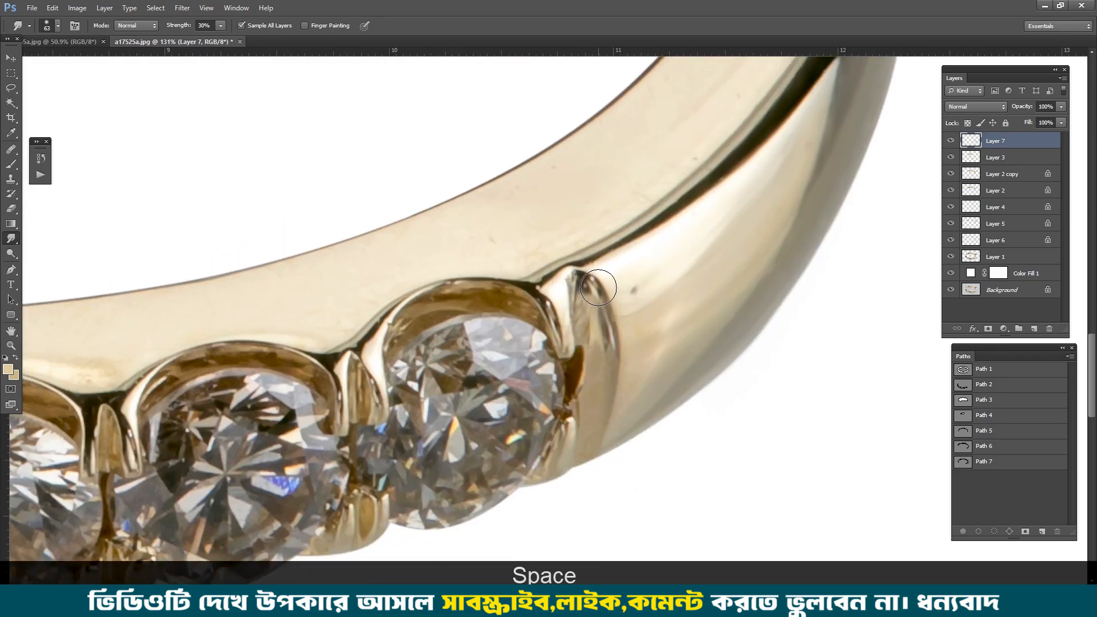
{"action": "mouse_move", "coordinate": [598, 287]}
{"action": "left_mouse_down"}
{"action": "mouse_move", "coordinate": [588, 313]}
{"action": "mouse_move", "coordinate": [891, 234]}
{"action": "left_mouse_up"}
{"action": "key", "text": "space"}
{"action": "scroll", "coordinate": [628, 252], "scroll_direction": "down", "scroll_amount": 1}
{"action": "mouse_move", "coordinate": [600, 252]}
{"action": "left_mouse_down"}
{"action": "mouse_move", "coordinate": [908, 176]}
{"action": "mouse_move", "coordinate": [571, 320]}
{"action": "left_mouse_up"}
{"action": "right_click", "coordinate": [714, 257], "text": "alt"}
Step: Smudge away the spots on the light face around the ring's front right bend
{"action": "left_click_drag", "start_coordinate": [845, 166], "coordinate": [669, 302]}
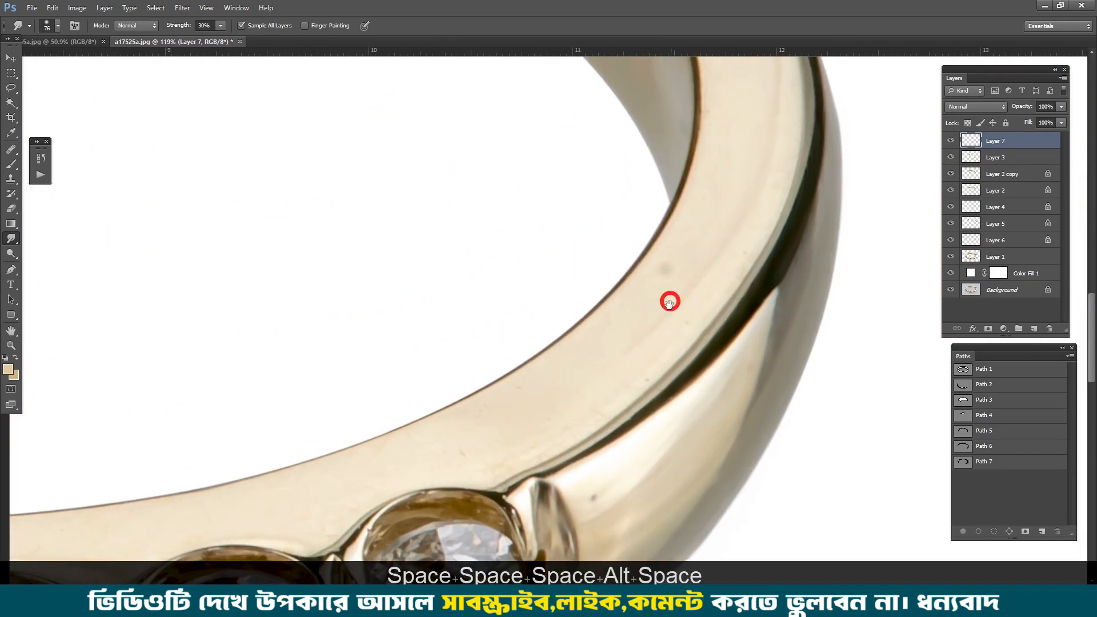
{"action": "mouse_move", "coordinate": [734, 217]}
{"action": "left_mouse_down"}
{"action": "mouse_move", "coordinate": [685, 312]}
{"action": "mouse_move", "coordinate": [600, 348]}
{"action": "left_mouse_up"}
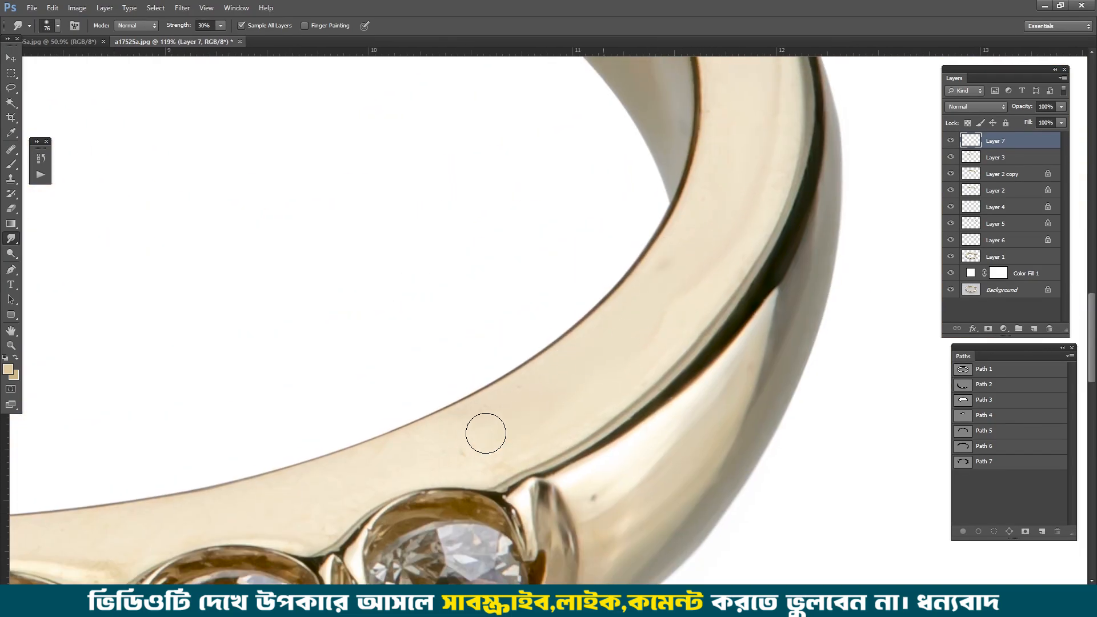
{"action": "scroll", "coordinate": [756, 159], "scroll_direction": "down", "scroll_amount": 3}
{"action": "key", "text": "space"}
{"action": "left_click_drag", "start_coordinate": [708, 131], "coordinate": [703, 187]}
{"action": "scroll", "coordinate": [604, 366], "scroll_direction": "down", "scroll_amount": 3}
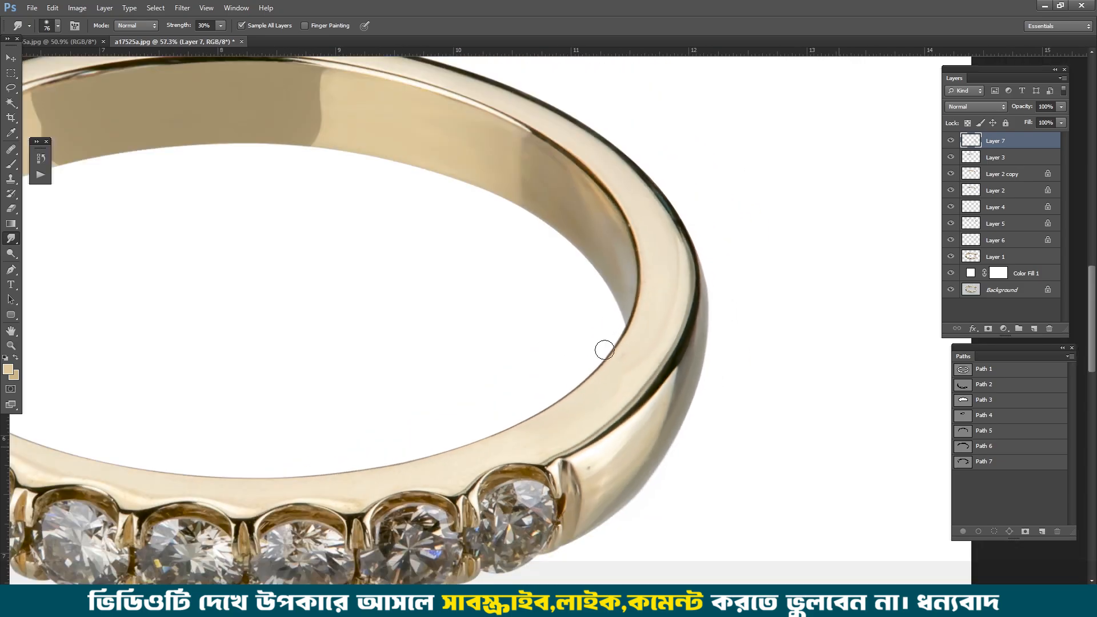
Step: Even out the light face above the middle stones with the Smudge tool
{"action": "scroll", "coordinate": [602, 350], "scroll_direction": "up", "scroll_amount": 3}
{"action": "key", "text": "space"}
{"action": "left_click_drag", "start_coordinate": [429, 488], "coordinate": [736, 305]}
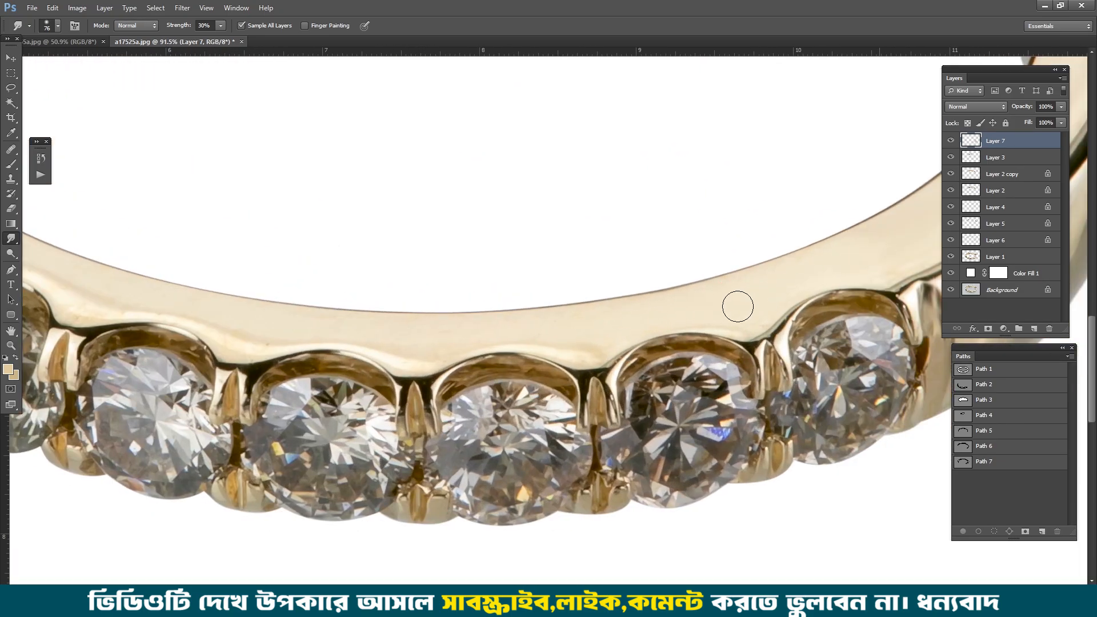
{"action": "scroll", "coordinate": [512, 304], "scroll_direction": "down", "scroll_amount": 3}
{"action": "scroll", "coordinate": [512, 333], "scroll_direction": "up", "scroll_amount": 2}
{"action": "key", "text": "space"}
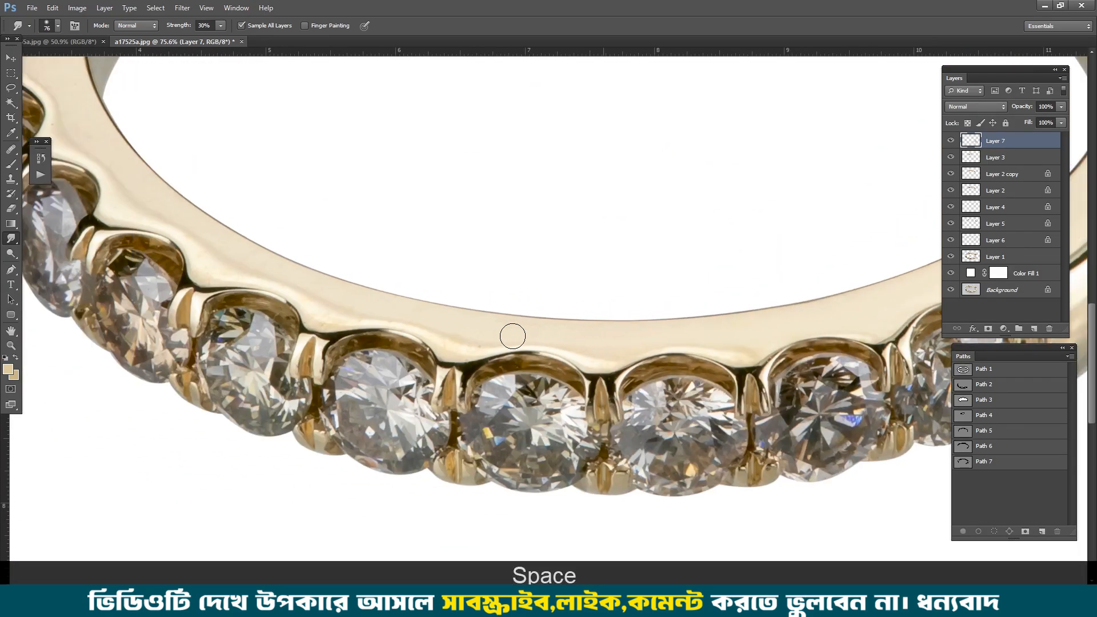
{"action": "key", "text": "space"}
{"action": "left_click_drag", "start_coordinate": [217, 245], "coordinate": [412, 347]}
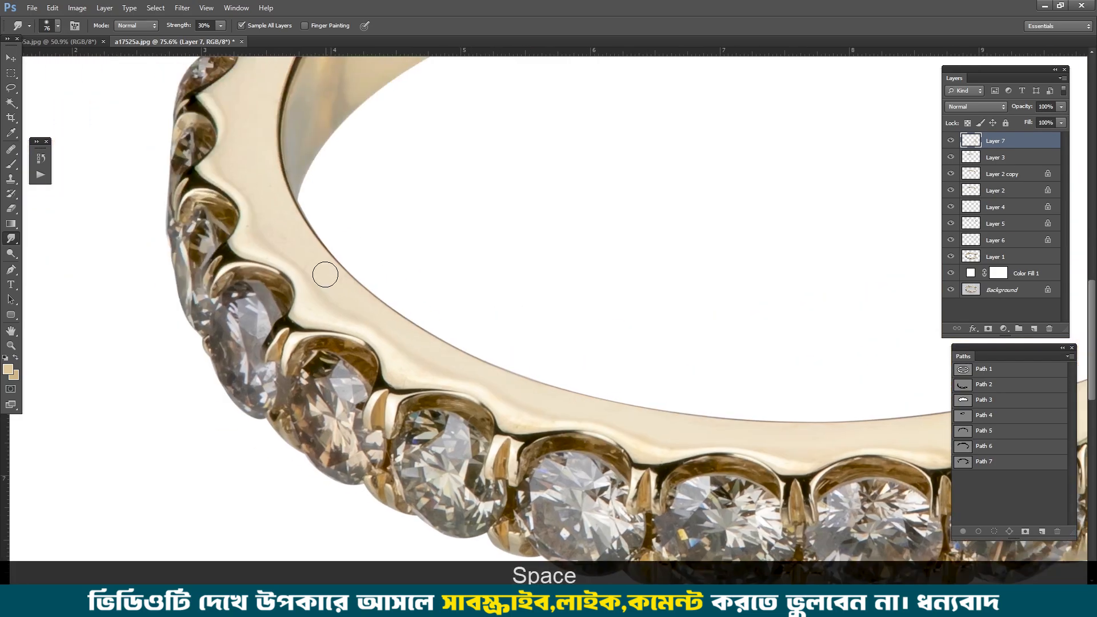
Step: Smooth the light face beside the left-hand stones with the Smudge tool
{"action": "key", "text": "space"}
{"action": "left_click_drag", "start_coordinate": [313, 260], "coordinate": [379, 398]}
{"action": "mouse_move", "coordinate": [349, 138]}
{"action": "left_mouse_down"}
{"action": "mouse_move", "coordinate": [329, 257]}
{"action": "mouse_move", "coordinate": [366, 370]}
{"action": "mouse_move", "coordinate": [121, 80]}
{"action": "left_mouse_up"}
{"action": "key", "text": "space"}
{"action": "scroll", "coordinate": [333, 258], "scroll_direction": "up", "scroll_amount": 2}
{"action": "left_click_drag", "start_coordinate": [187, 195], "coordinate": [229, 206]}
{"action": "key", "text": "space"}
{"action": "left_click_drag", "start_coordinate": [525, 304], "coordinate": [383, 255]}
Step: Smudge the remaining marks on the light face above the stones at the right end of the row
{"action": "key", "text": "space"}
{"action": "left_click_drag", "start_coordinate": [793, 270], "coordinate": [534, 213]}
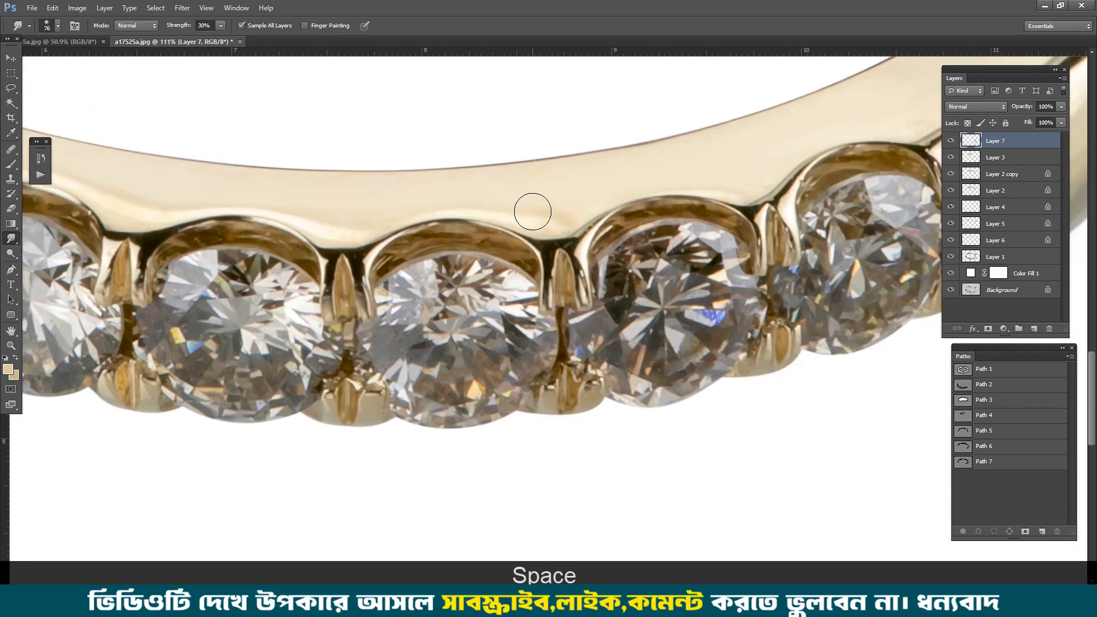
{"action": "key", "text": "space"}
{"action": "left_click_drag", "start_coordinate": [757, 165], "coordinate": [465, 239]}
{"action": "key", "text": "space"}
{"action": "left_click_drag", "start_coordinate": [579, 190], "coordinate": [518, 222]}
{"action": "right_click", "coordinate": [571, 287], "text": "alt"}
{"action": "mouse_move", "coordinate": [598, 215]}
{"action": "left_mouse_down"}
{"action": "mouse_move", "coordinate": [617, 201]}
{"action": "mouse_move", "coordinate": [496, 365]}
{"action": "left_mouse_up"}
Step: Blend the light face's wavy edge around the upper left stone settings with a resized Smudge brush
{"action": "scroll", "coordinate": [576, 294], "scroll_direction": "down", "scroll_amount": 6}
{"action": "key", "text": "space"}
{"action": "scroll", "coordinate": [342, 154], "scroll_direction": "up", "scroll_amount": 4}
{"action": "key", "text": "space"}
{"action": "left_click_drag", "start_coordinate": [365, 91], "coordinate": [609, 57]}
{"action": "scroll", "coordinate": [477, 256], "scroll_direction": "up", "scroll_amount": 2}
{"action": "scroll", "coordinate": [476, 256], "scroll_direction": "up", "scroll_amount": 2}
{"action": "right_click", "coordinate": [477, 228], "text": "alt"}
{"action": "left_click_drag", "start_coordinate": [483, 208], "coordinate": [490, 189]}
{"action": "key", "text": "space"}
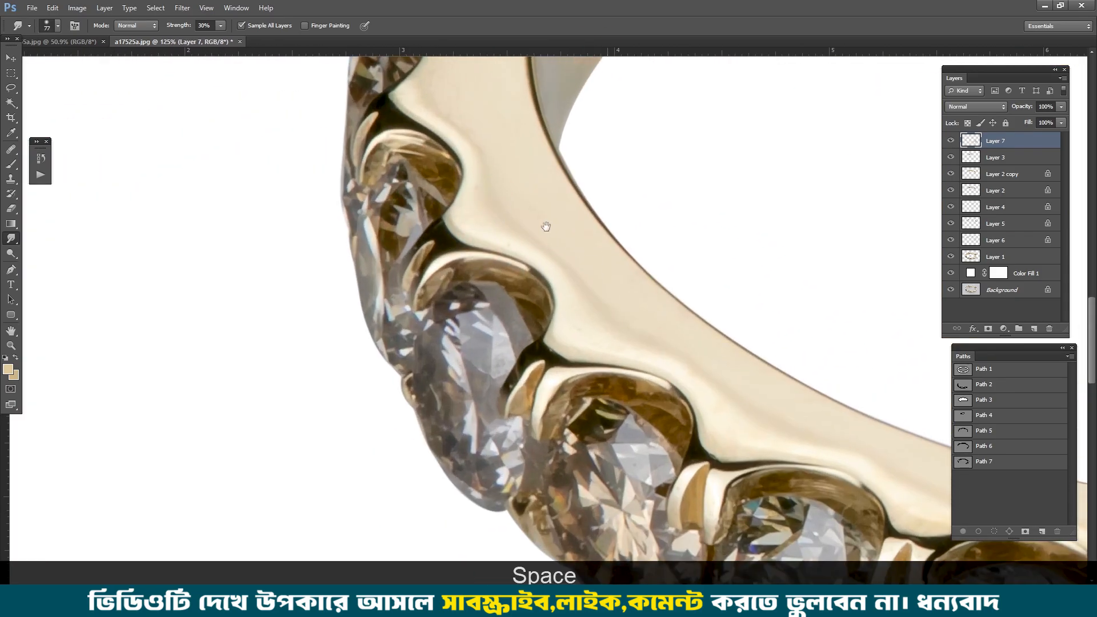
Step: Smudge the light face along the setting rims from the left-hand stones to the middle of the row
{"action": "left_click_drag", "start_coordinate": [646, 322], "coordinate": [503, 226]}
{"action": "key", "text": "space"}
{"action": "left_click_drag", "start_coordinate": [614, 333], "coordinate": [433, 287]}
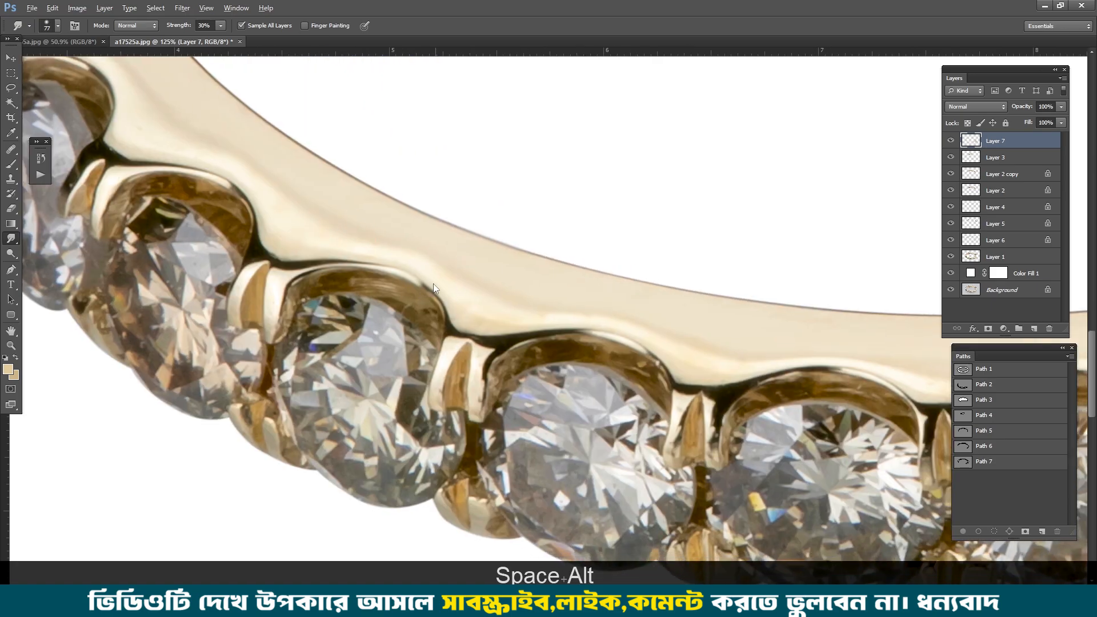
{"action": "key", "text": "space"}
{"action": "mouse_move", "coordinate": [537, 301]}
{"action": "left_mouse_down"}
{"action": "mouse_move", "coordinate": [563, 305]}
{"action": "mouse_move", "coordinate": [341, 229]}
{"action": "left_mouse_up"}
{"action": "left_click_drag", "start_coordinate": [444, 247], "coordinate": [499, 241]}
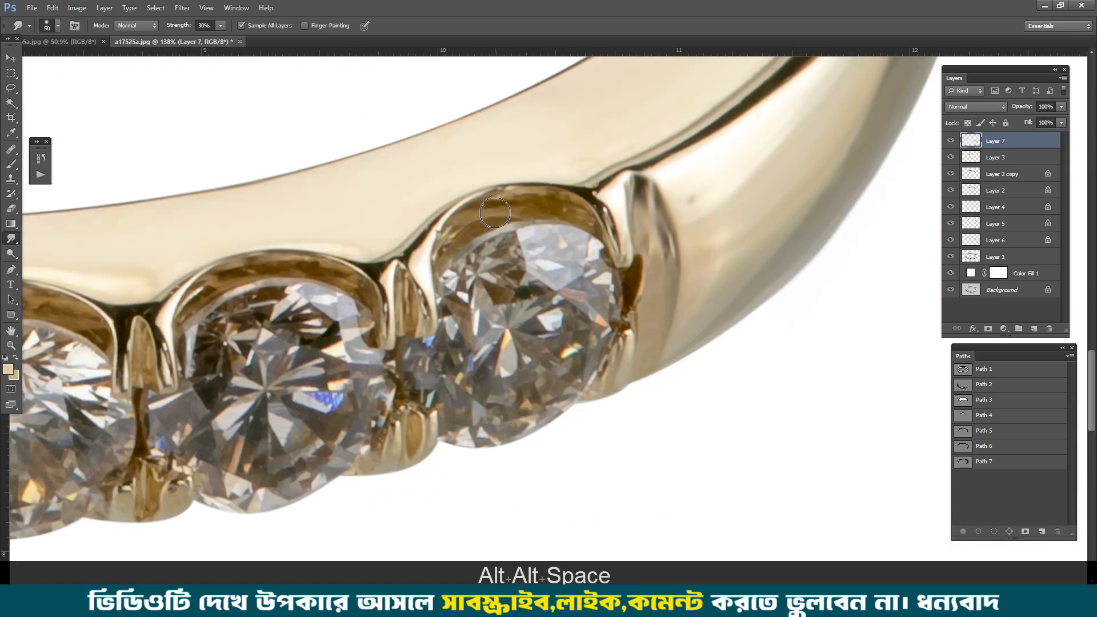
Step: Smooth the inner metal arches above the two rightmost stones using a smaller Smudge brush
{"action": "scroll", "coordinate": [496, 211], "scroll_direction": "up", "scroll_amount": 3}
{"action": "right_click", "coordinate": [501, 206], "text": "alt"}
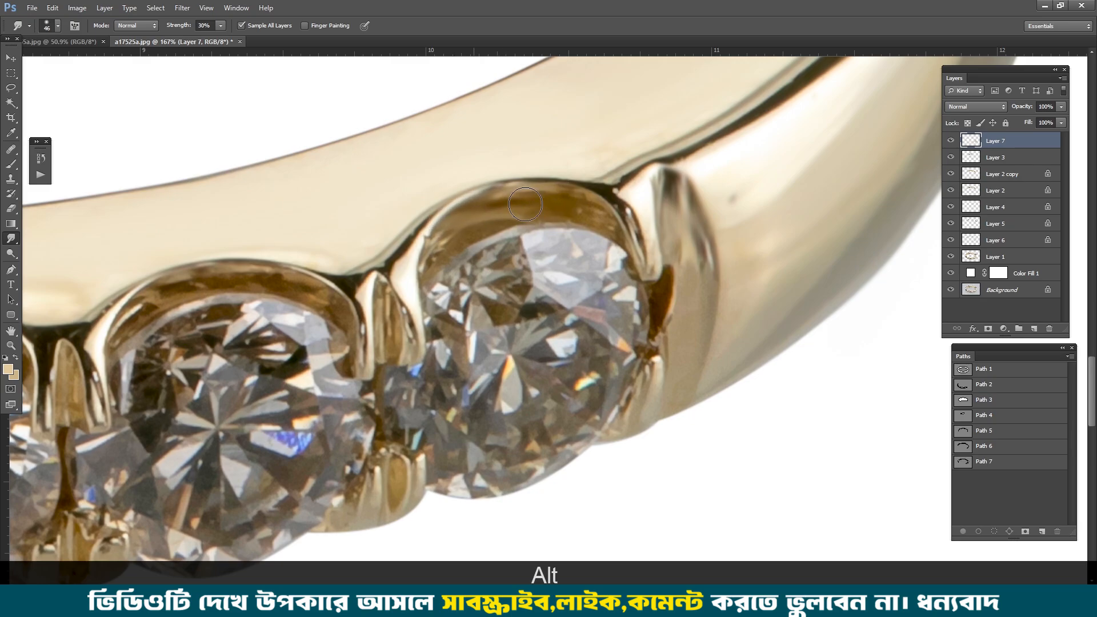
{"action": "scroll", "coordinate": [435, 249], "scroll_direction": "down", "scroll_amount": 4}
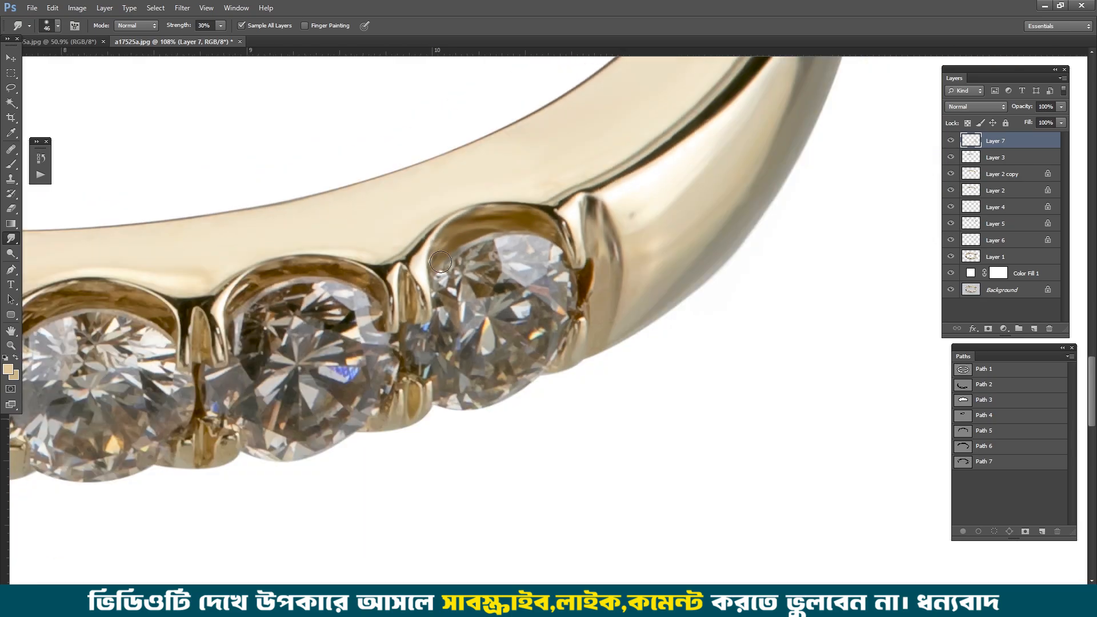
{"action": "key", "text": "space"}
{"action": "left_click_drag", "start_coordinate": [382, 273], "coordinate": [573, 248]}
{"action": "scroll", "coordinate": [577, 248], "scroll_direction": "up", "scroll_amount": 4}
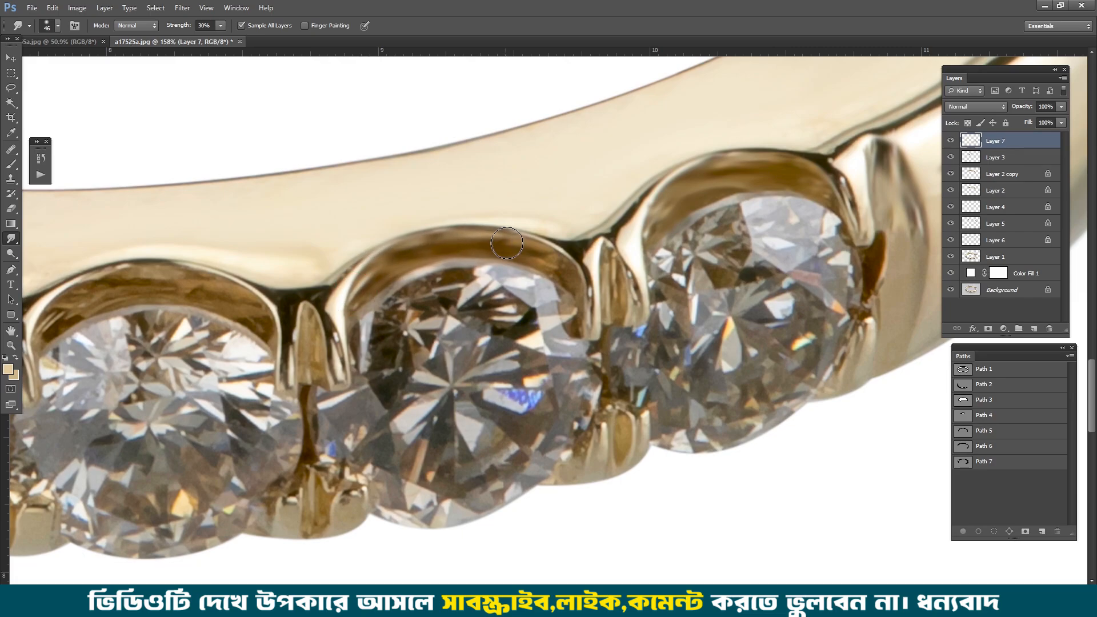
{"action": "left_click_drag", "start_coordinate": [558, 265], "coordinate": [563, 269]}
{"action": "scroll", "coordinate": [564, 269], "scroll_direction": "down", "scroll_amount": 4}
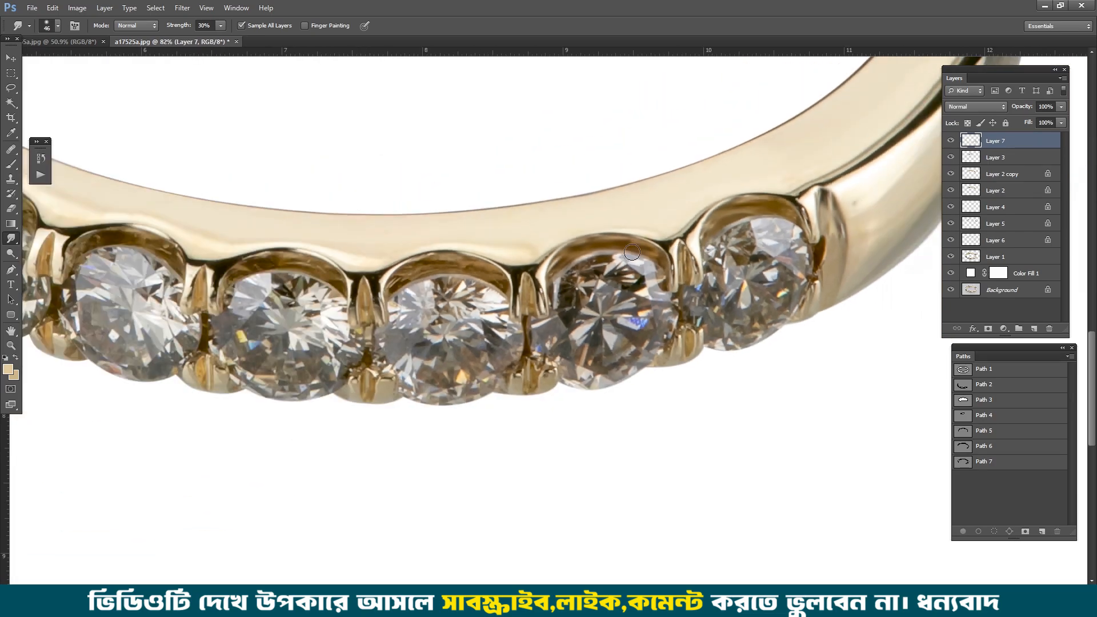
{"action": "scroll", "coordinate": [641, 286], "scroll_direction": "up", "scroll_amount": 4}
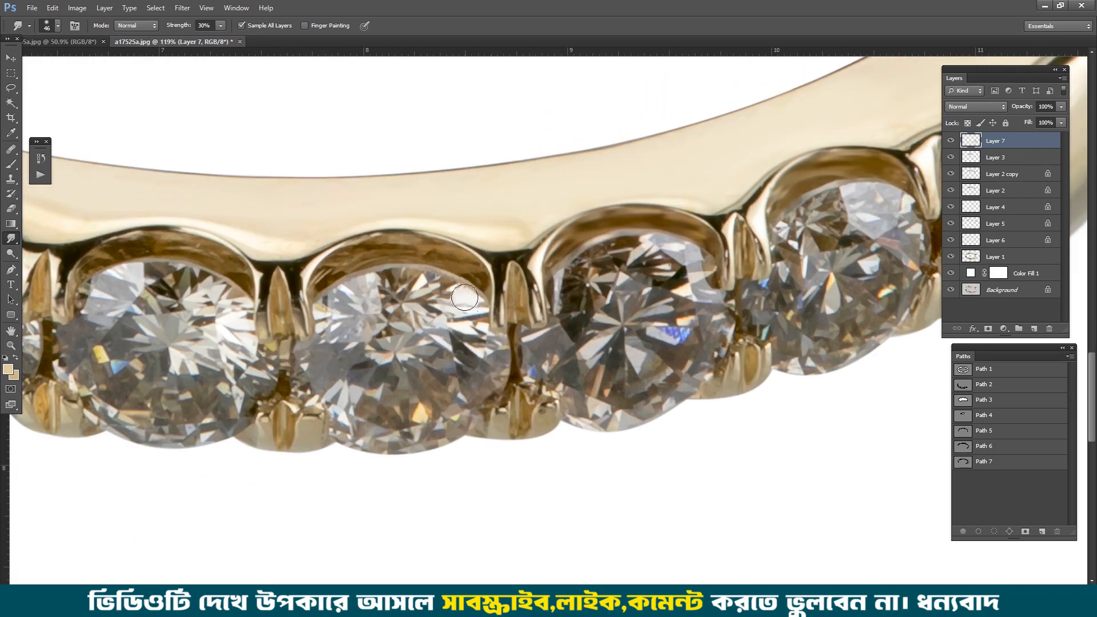
Step: Smudge the inner metal arch above the third stone from the right until its tones blend
{"action": "mouse_move", "coordinate": [384, 242]}
{"action": "left_mouse_down"}
{"action": "mouse_move", "coordinate": [298, 264]}
{"action": "mouse_move", "coordinate": [346, 244]}
{"action": "left_mouse_up"}
{"action": "left_click_drag", "start_coordinate": [451, 246], "coordinate": [476, 260]}
{"action": "key", "text": "space"}
{"action": "left_click_drag", "start_coordinate": [353, 251], "coordinate": [554, 250]}
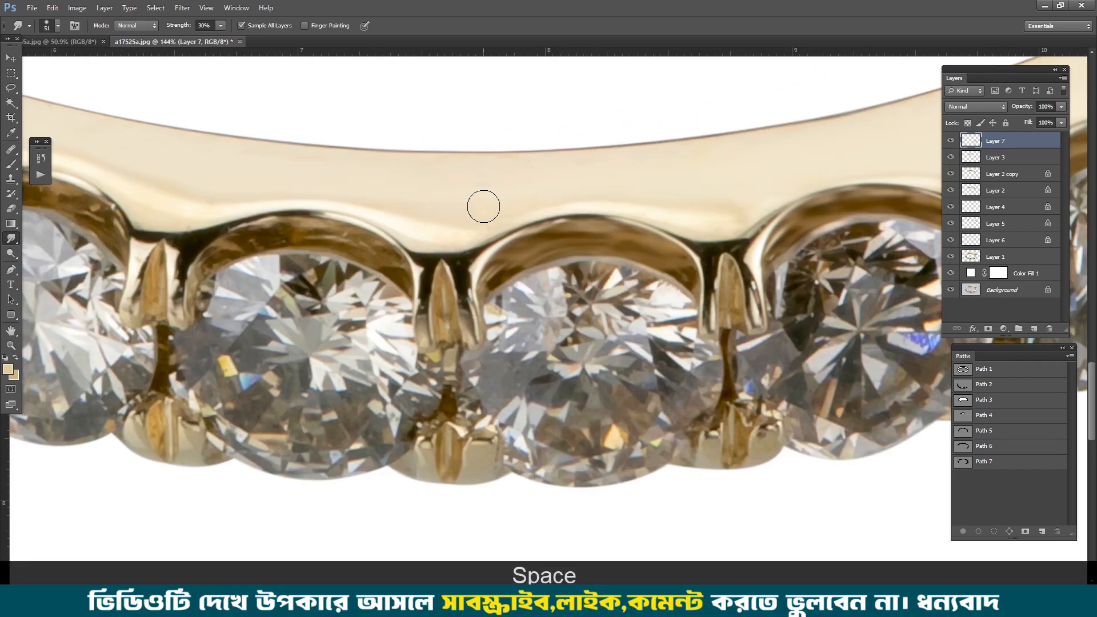
{"action": "key", "text": "space"}
{"action": "left_click_drag", "start_coordinate": [730, 314], "coordinate": [606, 203]}
{"action": "left_click_drag", "start_coordinate": [874, 147], "coordinate": [612, 202]}
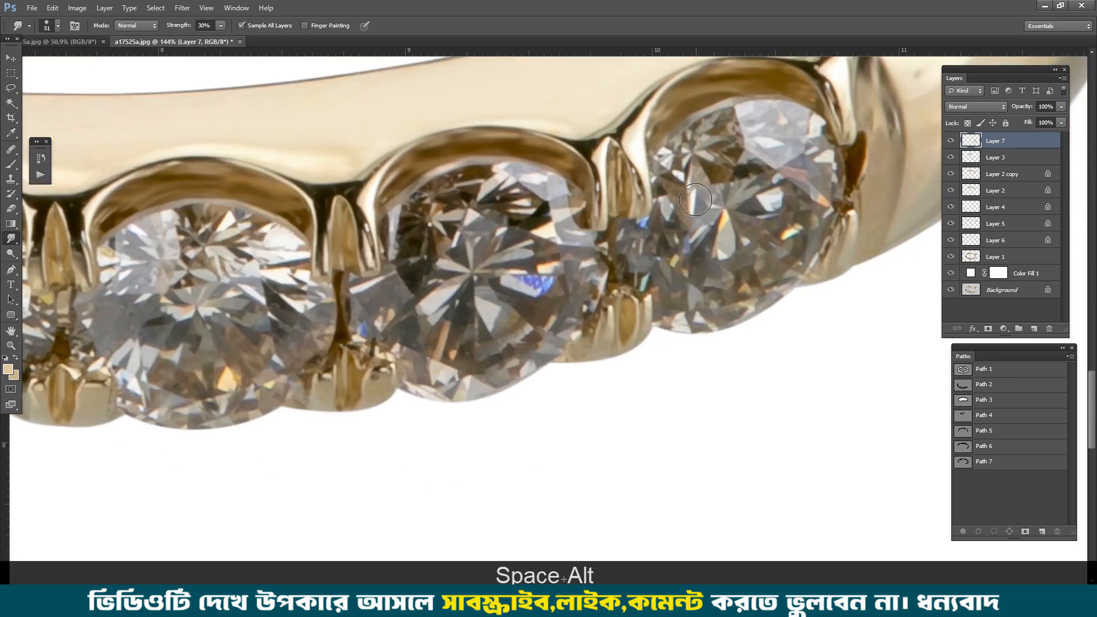
Step: Smooth the metal arch above the fourth stone from the right and its neighbouring prongs
{"action": "key", "text": "space"}
{"action": "left_click_drag", "start_coordinate": [34, 400], "coordinate": [509, 321]}
{"action": "mouse_move", "coordinate": [553, 169]}
{"action": "left_mouse_down"}
{"action": "mouse_move", "coordinate": [552, 181]}
{"action": "mouse_move", "coordinate": [508, 166]}
{"action": "left_mouse_up"}
{"action": "key", "text": "space"}
{"action": "left_click_drag", "start_coordinate": [271, 276], "coordinate": [450, 248]}
{"action": "mouse_move", "coordinate": [438, 100]}
{"action": "left_mouse_down"}
{"action": "mouse_move", "coordinate": [438, 121]}
{"action": "mouse_move", "coordinate": [411, 143]}
{"action": "left_mouse_up"}
{"action": "key", "text": "space"}
{"action": "mouse_move", "coordinate": [622, 62]}
{"action": "left_mouse_down"}
{"action": "mouse_move", "coordinate": [605, 186]}
{"action": "mouse_move", "coordinate": [475, 201]}
{"action": "left_mouse_up"}
{"action": "left_click_drag", "start_coordinate": [620, 200], "coordinate": [645, 213]}
{"action": "key", "text": "space"}
{"action": "mouse_move", "coordinate": [343, 191]}
{"action": "left_mouse_down"}
{"action": "mouse_move", "coordinate": [525, 218]}
{"action": "mouse_move", "coordinate": [416, 178]}
{"action": "left_mouse_up"}
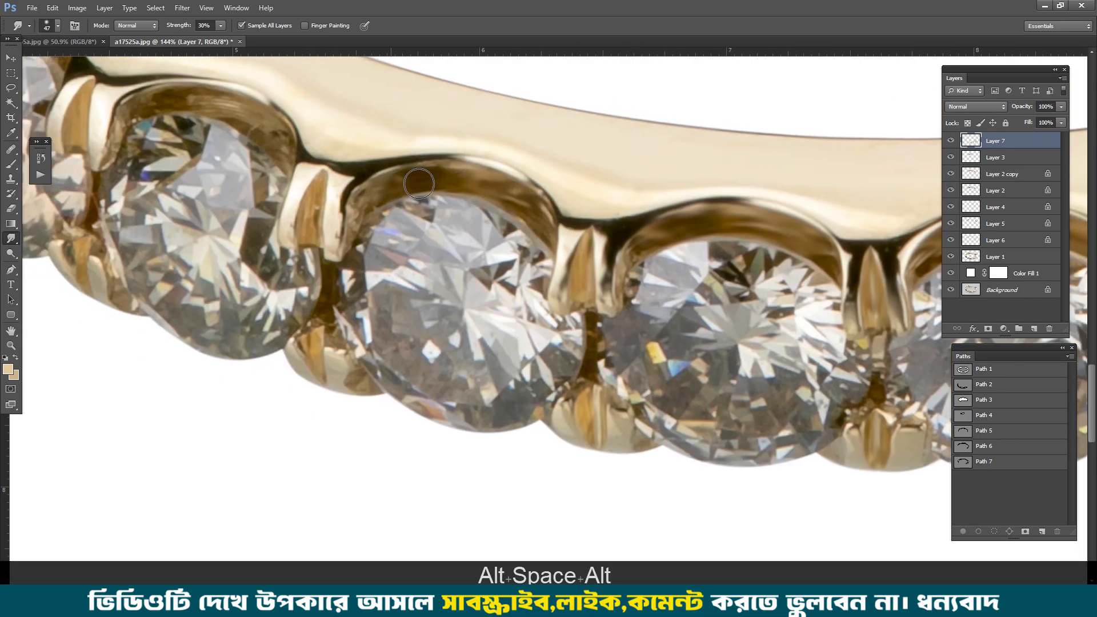
Step: Smudge the metal arches and prongs around the fifth and sixth stones from the right
{"action": "key", "text": "space"}
{"action": "left_click_drag", "start_coordinate": [570, 250], "coordinate": [735, 313]}
{"action": "left_click_drag", "start_coordinate": [447, 201], "coordinate": [307, 161]}
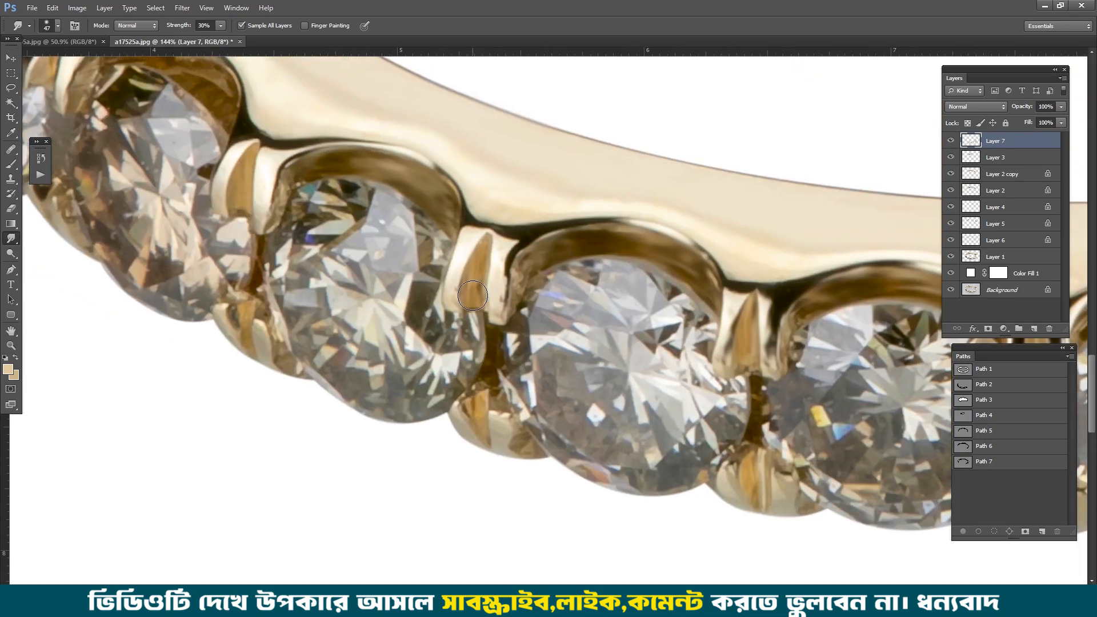
{"action": "key", "text": "space"}
{"action": "left_click_drag", "start_coordinate": [237, 279], "coordinate": [415, 342]}
{"action": "left_click_drag", "start_coordinate": [463, 247], "coordinate": [450, 290]}
{"action": "left_click_drag", "start_coordinate": [424, 239], "coordinate": [426, 265]}
{"action": "key", "text": "space"}
{"action": "left_click_drag", "start_coordinate": [409, 139], "coordinate": [482, 218]}
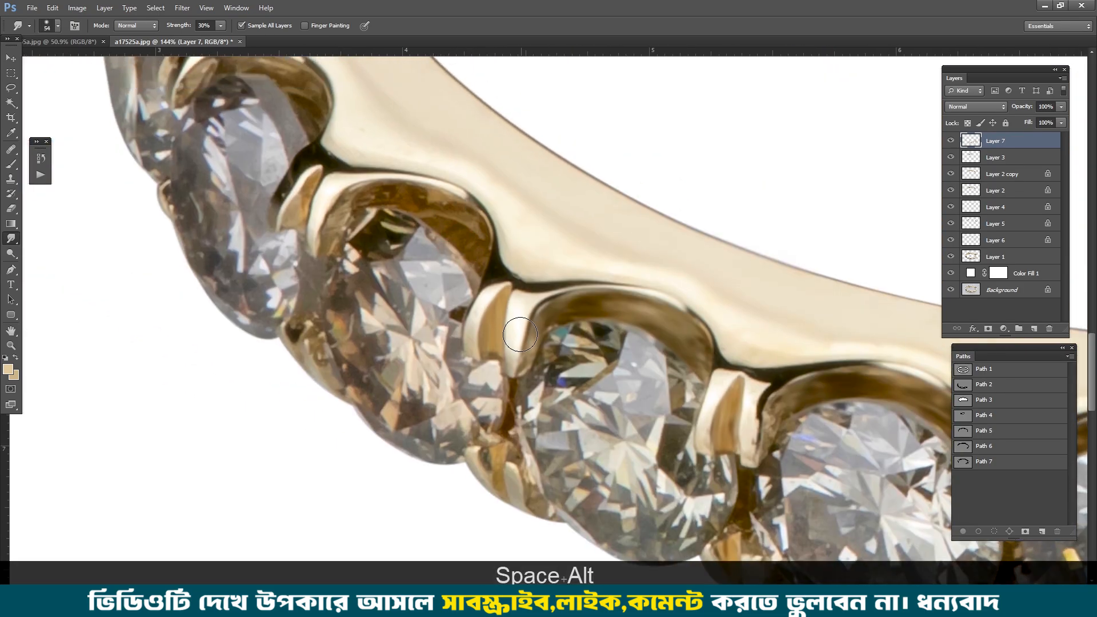
Step: Set the Smudge strength to 20% and smooth the metal arch above the seventh stone from the right
{"action": "left_click_drag", "start_coordinate": [520, 328], "coordinate": [521, 341]}
{"action": "key", "text": "2"}
{"action": "left_click_drag", "start_coordinate": [406, 184], "coordinate": [468, 235]}
{"action": "mouse_move", "coordinate": [451, 209]}
{"action": "left_mouse_down"}
{"action": "mouse_move", "coordinate": [367, 193]}
{"action": "mouse_move", "coordinate": [338, 218]}
{"action": "left_mouse_up"}
Step: Smudge the metal arch above the eighth stone from the right until its tones blend
{"action": "key", "text": "space"}
{"action": "left_click_drag", "start_coordinate": [496, 479], "coordinate": [507, 392]}
{"action": "left_click_drag", "start_coordinate": [328, 69], "coordinate": [498, 330]}
{"action": "left_click_drag", "start_coordinate": [494, 281], "coordinate": [470, 254]}
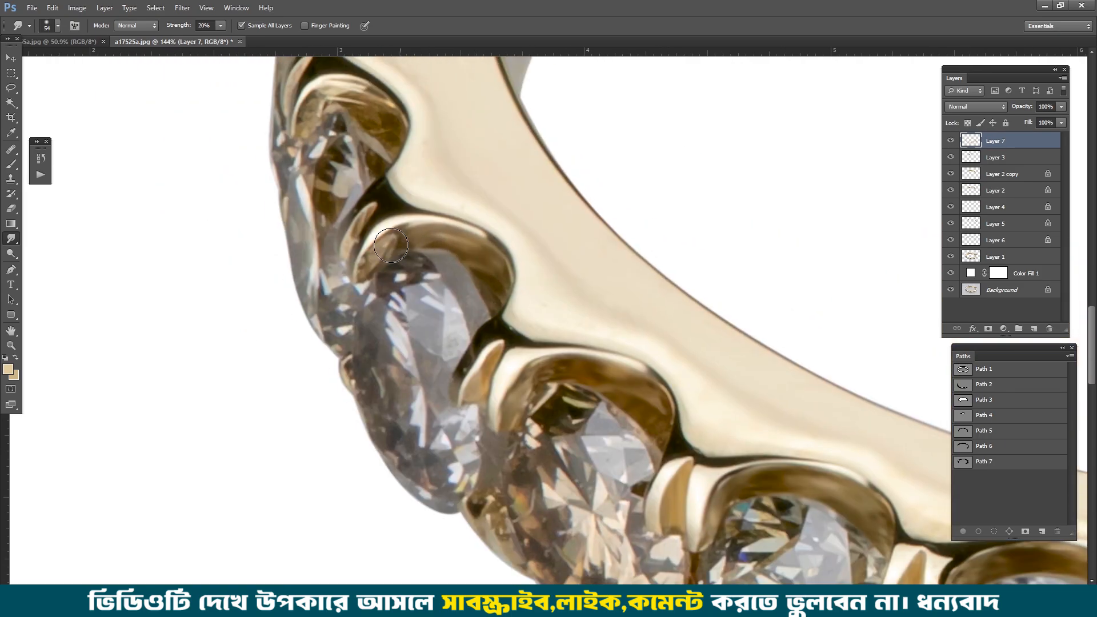
{"action": "left_click_drag", "start_coordinate": [393, 247], "coordinate": [364, 222]}
Step: Smooth the metal arches around the ninth stone from the right and the small stones beyond it
{"action": "key", "text": "space"}
{"action": "left_click_drag", "start_coordinate": [356, 123], "coordinate": [399, 287]}
{"action": "left_click_drag", "start_coordinate": [408, 254], "coordinate": [355, 257]}
{"action": "key", "text": "space"}
{"action": "mouse_move", "coordinate": [383, 137]}
{"action": "left_mouse_down"}
{"action": "mouse_move", "coordinate": [404, 313]}
{"action": "mouse_move", "coordinate": [397, 280]}
{"action": "mouse_move", "coordinate": [416, 303]}
{"action": "left_mouse_up"}
{"action": "key", "text": "space"}
{"action": "left_click_drag", "start_coordinate": [438, 216], "coordinate": [455, 294]}
{"action": "mouse_move", "coordinate": [464, 267]}
{"action": "left_mouse_down"}
{"action": "mouse_move", "coordinate": [492, 293]}
{"action": "mouse_move", "coordinate": [483, 245]}
{"action": "left_mouse_up"}
Step: Smudge the dark rim line along the back of the band, just above the brown inner patch
{"action": "mouse_move", "coordinate": [575, 215]}
{"action": "left_mouse_down"}
{"action": "mouse_move", "coordinate": [636, 140]}
{"action": "mouse_move", "coordinate": [595, 170]}
{"action": "left_mouse_up"}
{"action": "key", "text": "ctrl+alt+z"}
{"action": "left_click_drag", "start_coordinate": [537, 291], "coordinate": [586, 191]}
{"action": "scroll", "coordinate": [640, 151], "scroll_direction": "down", "scroll_amount": 2}
{"action": "mouse_move", "coordinate": [640, 151]}
{"action": "left_mouse_down"}
{"action": "mouse_move", "coordinate": [538, 262]}
{"action": "mouse_move", "coordinate": [558, 218]}
{"action": "mouse_move", "coordinate": [679, 129]}
{"action": "left_mouse_up"}
{"action": "key", "text": "ctrl+alt+z"}
{"action": "key", "text": "space"}
{"action": "left_click_drag", "start_coordinate": [647, 126], "coordinate": [500, 273]}
{"action": "scroll", "coordinate": [500, 273], "scroll_direction": "up", "scroll_amount": 3}
{"action": "left_click_drag", "start_coordinate": [636, 232], "coordinate": [297, 278]}
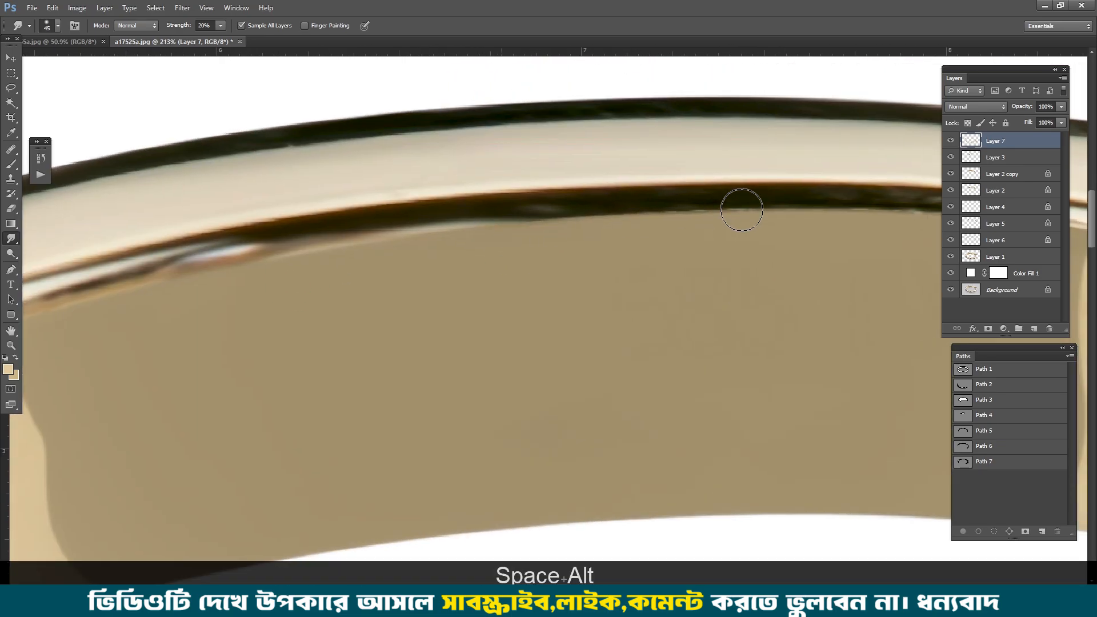
{"action": "left_click_drag", "start_coordinate": [765, 210], "coordinate": [337, 228]}
{"action": "left_click_drag", "start_coordinate": [707, 230], "coordinate": [558, 238]}
Step: Smooth the dark rim lines and the bright metal face around the band's right-hand curve
{"action": "scroll", "coordinate": [614, 245], "scroll_direction": "down", "scroll_amount": 3}
{"action": "left_click_drag", "start_coordinate": [634, 251], "coordinate": [405, 171]}
{"action": "left_click_drag", "start_coordinate": [659, 246], "coordinate": [383, 90]}
{"action": "left_click_drag", "start_coordinate": [659, 314], "coordinate": [617, 242]}
{"action": "scroll", "coordinate": [606, 244], "scroll_direction": "up", "scroll_amount": 4}
{"action": "left_click_drag", "start_coordinate": [602, 245], "coordinate": [619, 309]}
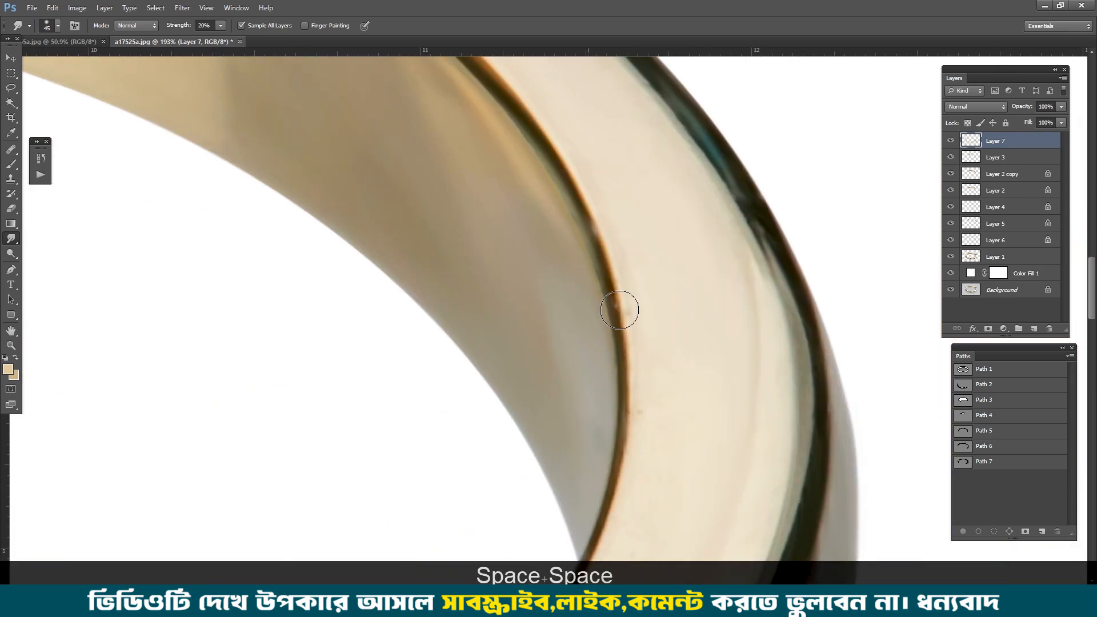
{"action": "left_click_drag", "start_coordinate": [627, 408], "coordinate": [587, 181]}
{"action": "left_click_drag", "start_coordinate": [780, 201], "coordinate": [674, 373]}
{"action": "left_click_drag", "start_coordinate": [675, 373], "coordinate": [718, 167]}
{"action": "left_click_drag", "start_coordinate": [717, 166], "coordinate": [550, 357]}
{"action": "left_click_drag", "start_coordinate": [524, 467], "coordinate": [597, 321]}
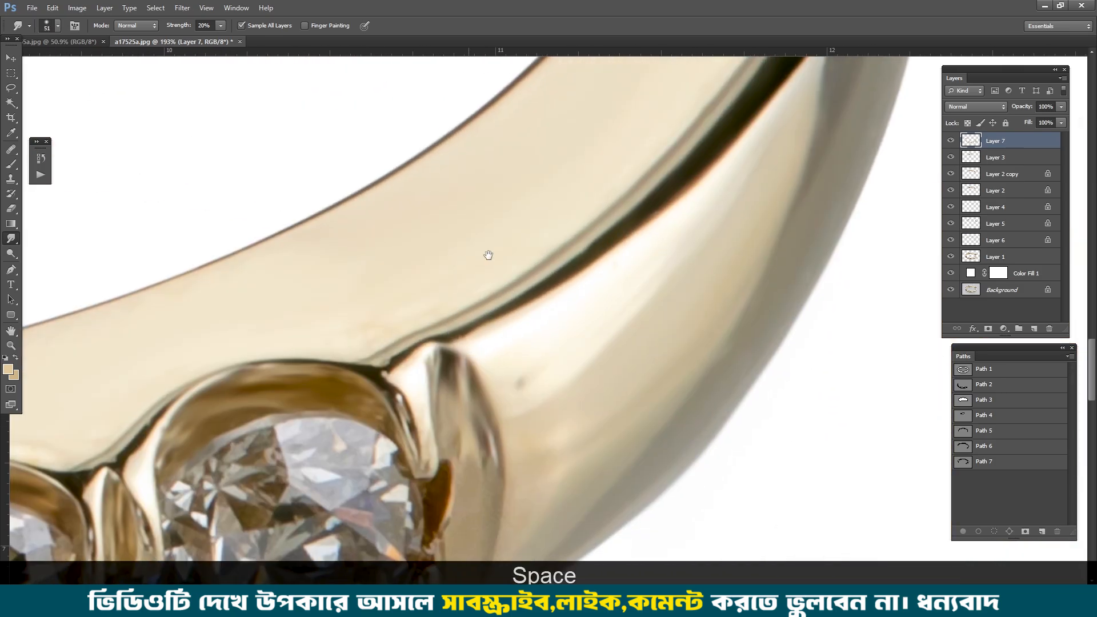
Step: Examine the band's front face, stone settings and rim all around the ring for remaining flaws
{"action": "left_click_drag", "start_coordinate": [487, 255], "coordinate": [555, 71]}
{"action": "left_click_drag", "start_coordinate": [499, 409], "coordinate": [474, 429]}
{"action": "scroll", "coordinate": [474, 429], "scroll_direction": "down", "scroll_amount": 2}
{"action": "left_click_drag", "start_coordinate": [371, 221], "coordinate": [563, 155]}
{"action": "left_click_drag", "start_coordinate": [319, 246], "coordinate": [559, 216]}
{"action": "key", "text": "ctrl+alt+z"}
{"action": "left_click_drag", "start_coordinate": [342, 195], "coordinate": [528, 239]}
{"action": "left_click_drag", "start_coordinate": [308, 168], "coordinate": [614, 297]}
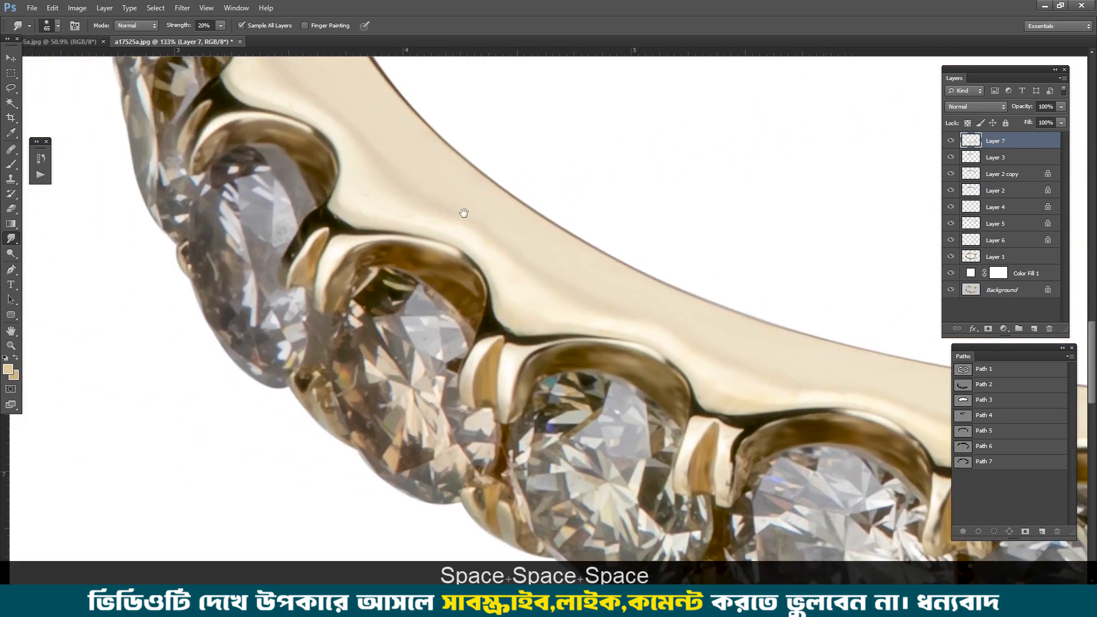
{"action": "left_click_drag", "start_coordinate": [457, 117], "coordinate": [604, 303]}
{"action": "left_click_drag", "start_coordinate": [416, 266], "coordinate": [460, 382]}
{"action": "left_click_drag", "start_coordinate": [458, 162], "coordinate": [440, 299]}
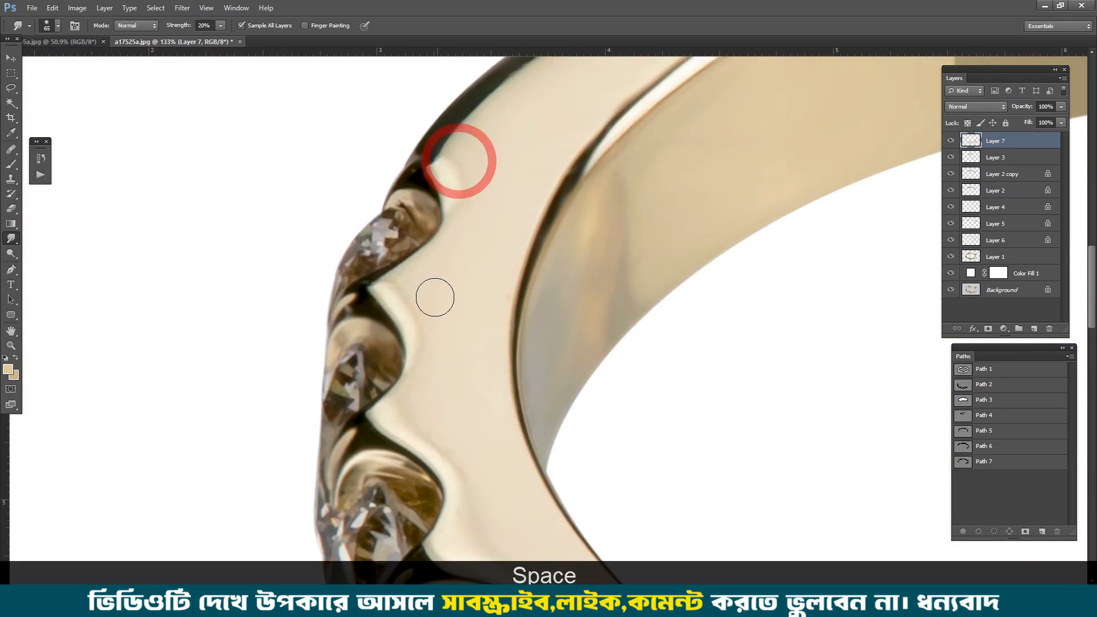
{"action": "left_click_drag", "start_coordinate": [592, 177], "coordinate": [563, 311]}
{"action": "scroll", "coordinate": [592, 177], "scroll_direction": "down", "scroll_amount": 1}
{"action": "left_click", "coordinate": [825, 250], "text": "ctrl"}
{"action": "scroll", "coordinate": [824, 249], "scroll_direction": "down", "scroll_amount": 1}
{"action": "left_click_drag", "start_coordinate": [800, 189], "coordinate": [366, 229]}
{"action": "left_click_drag", "start_coordinate": [701, 154], "coordinate": [355, 196]}
{"action": "scroll", "coordinate": [357, 192], "scroll_direction": "down", "scroll_amount": 2}
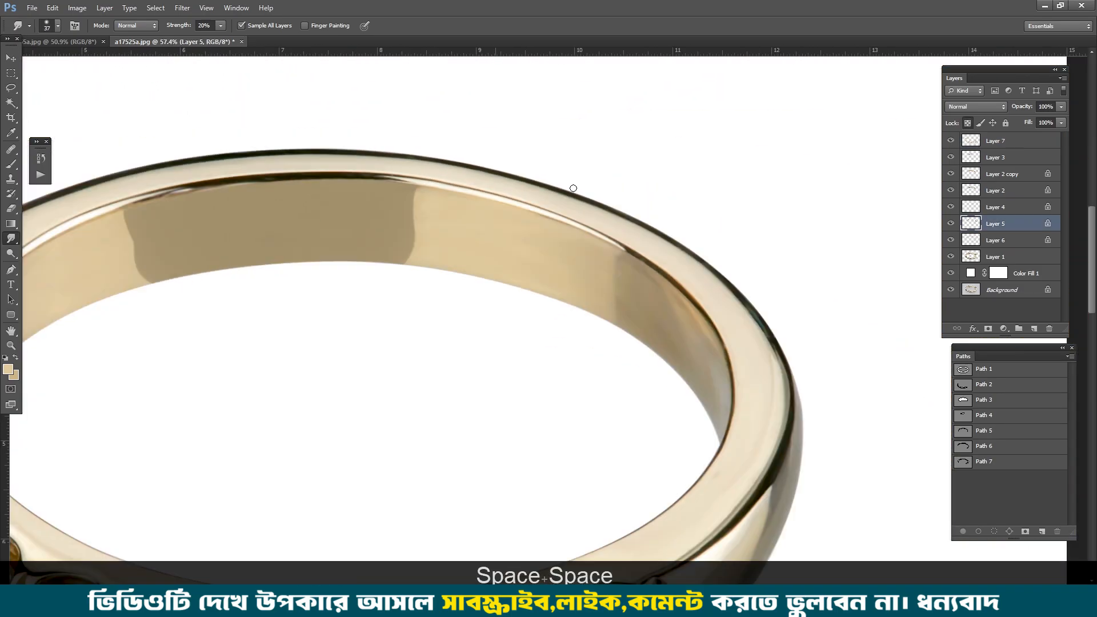
{"action": "scroll", "coordinate": [592, 193], "scroll_direction": "down", "scroll_amount": 1}
{"action": "scroll", "coordinate": [700, 445], "scroll_direction": "up", "scroll_amount": 5}
{"action": "left_click_drag", "start_coordinate": [571, 378], "coordinate": [734, 360]}
Step: Compare the retouched ring with the original photo by showing only the Background layer and restoring all layers
{"action": "left_click", "coordinate": [951, 289], "text": "ctrl+alt"}
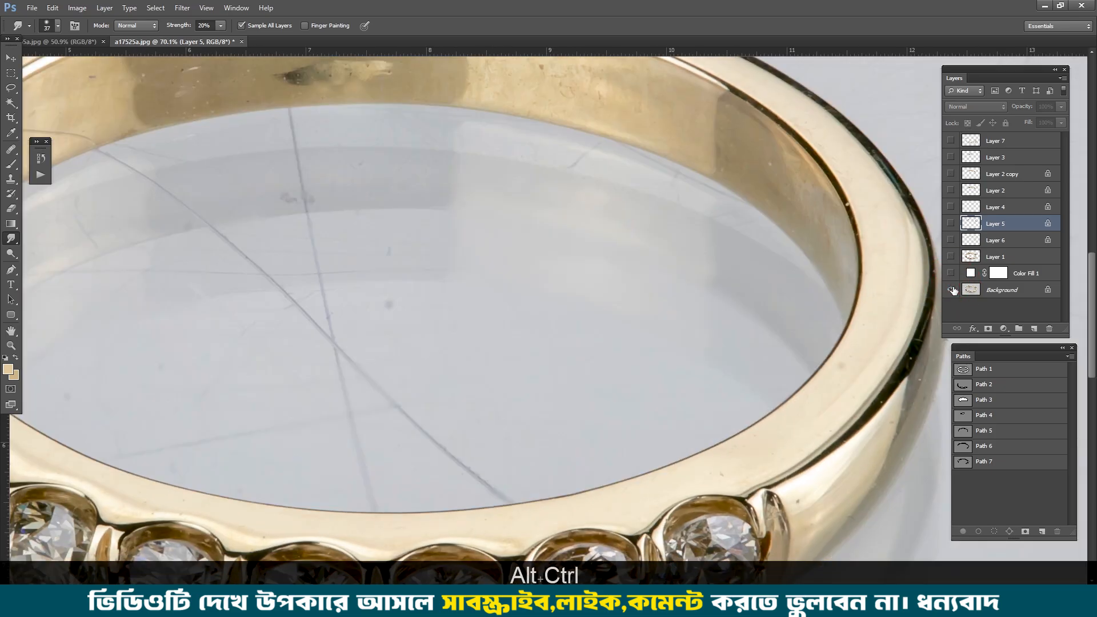
{"action": "left_click", "coordinate": [951, 289], "text": "ctrl+alt"}
{"action": "left_click", "coordinate": [951, 290], "text": "ctrl+alt"}
{"action": "left_click", "coordinate": [951, 289], "text": "ctrl+alt"}
{"action": "scroll", "coordinate": [644, 287], "scroll_direction": "down", "scroll_amount": 4}
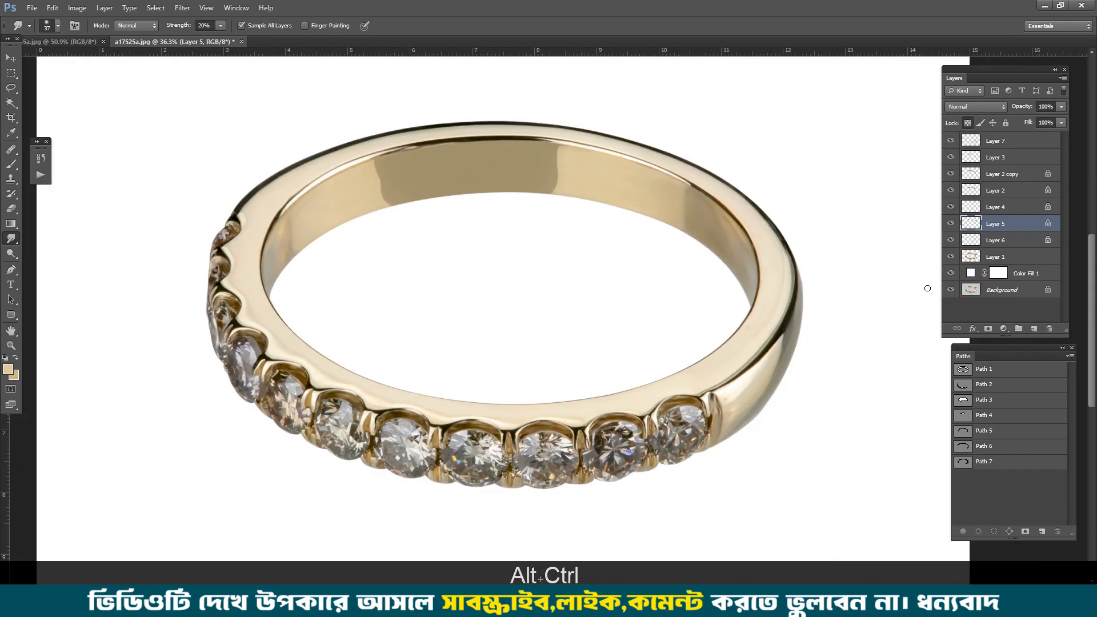
{"action": "left_click", "coordinate": [948, 290], "text": "ctrl+alt"}
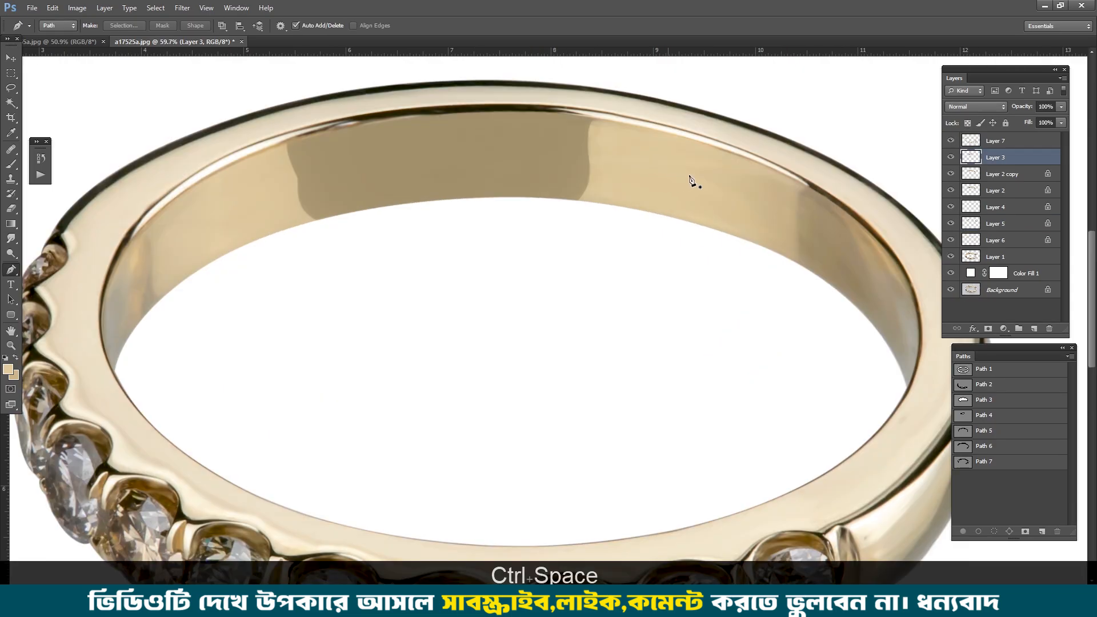
Step: Soften the brown inner-wall patch on Layer 3 with a Gaussian Blur of 5 pixels radius
{"action": "left_click", "coordinate": [951, 157]}
{"action": "left_click", "coordinate": [951, 157]}
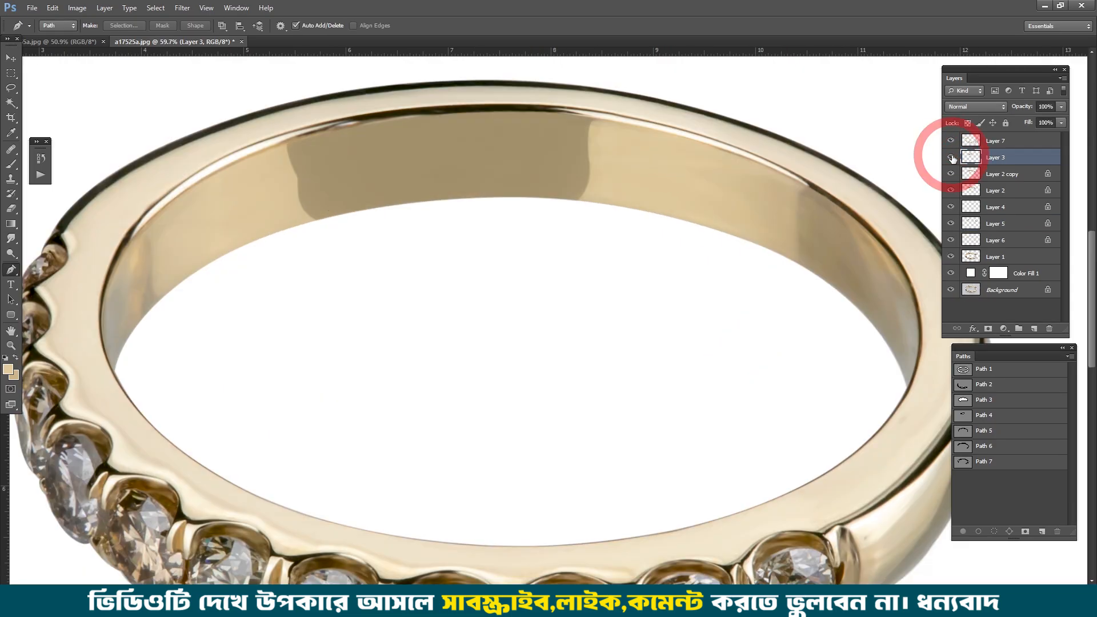
{"action": "left_click", "coordinate": [951, 157]}
{"action": "left_click", "coordinate": [951, 158]}
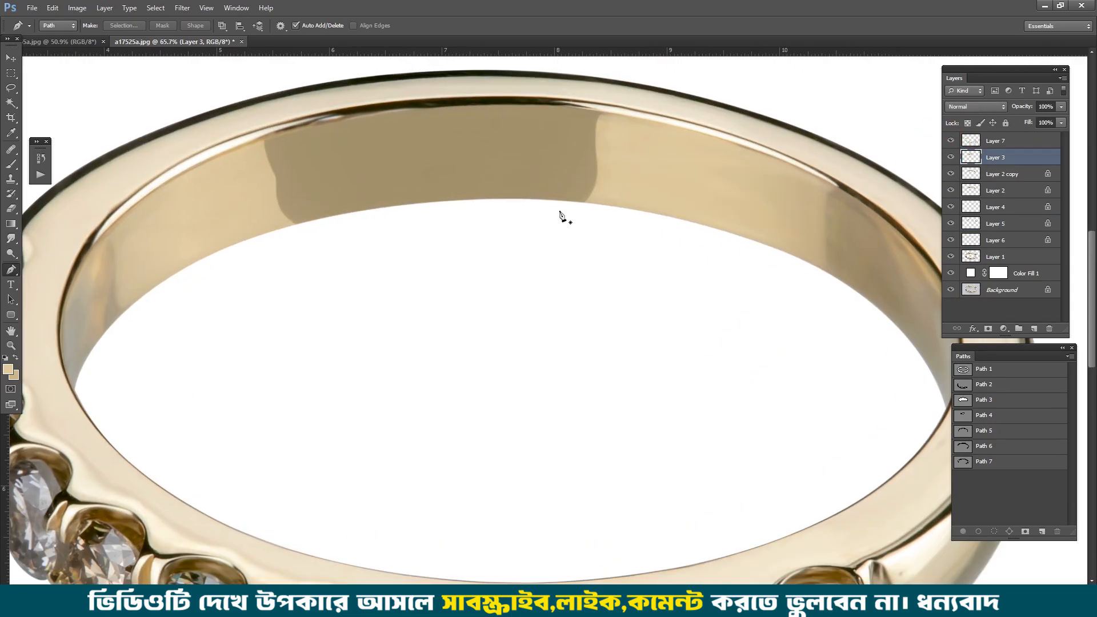
{"action": "scroll", "coordinate": [561, 180], "scroll_direction": "up", "scroll_amount": 3}
{"action": "key", "text": "ctrl+u"}
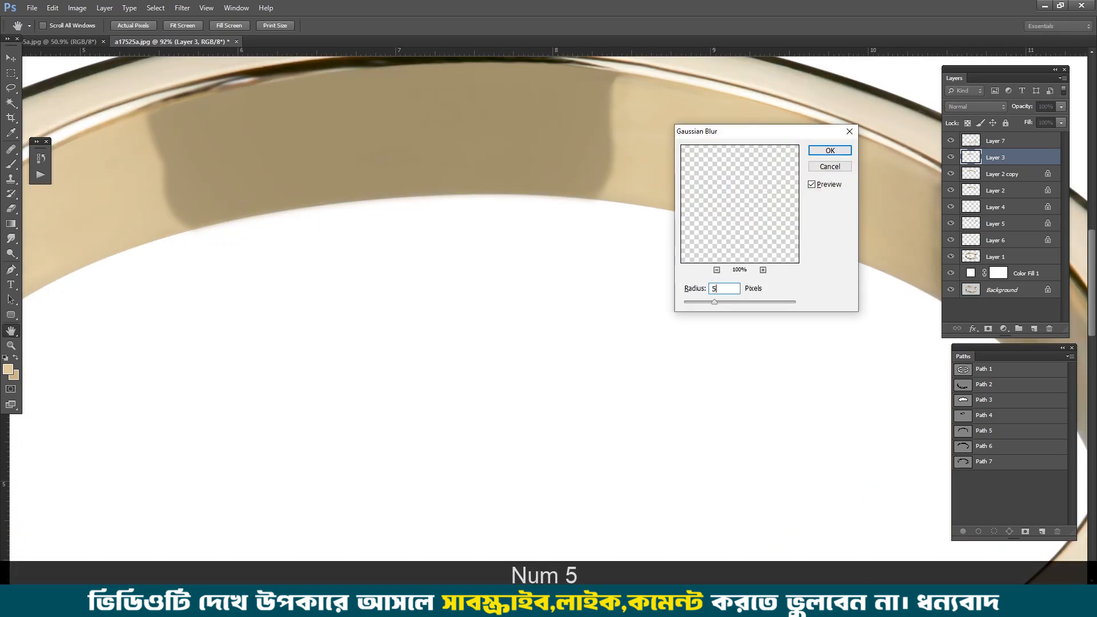
{"action": "key", "text": "Return"}
{"action": "scroll", "coordinate": [556, 209], "scroll_direction": "down", "scroll_amount": 3}
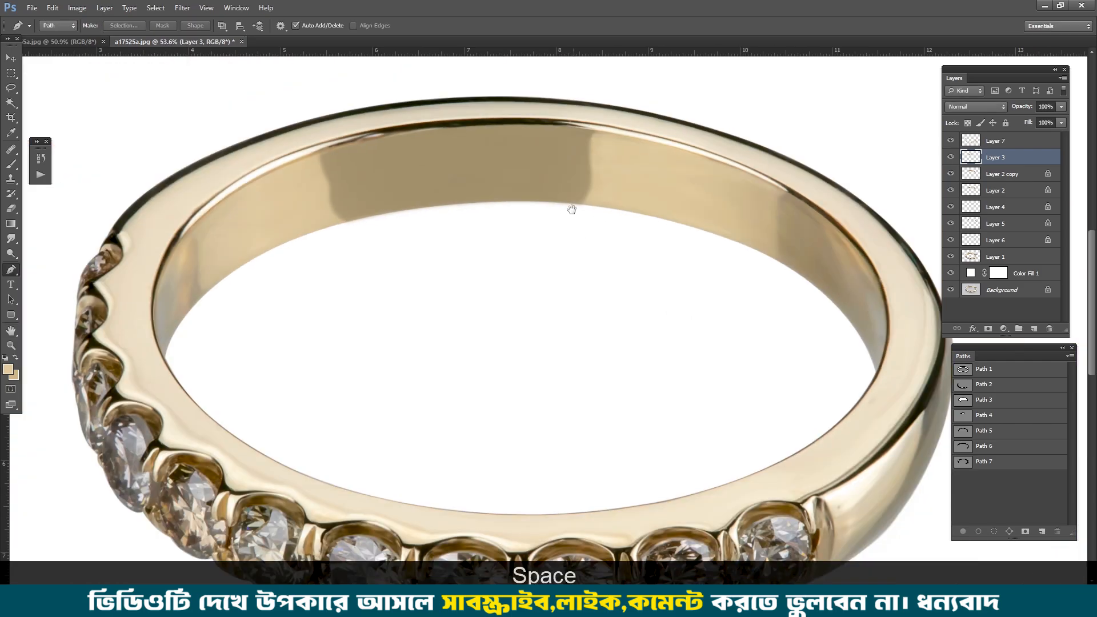
{"action": "left_click_drag", "start_coordinate": [570, 205], "coordinate": [576, 224]}
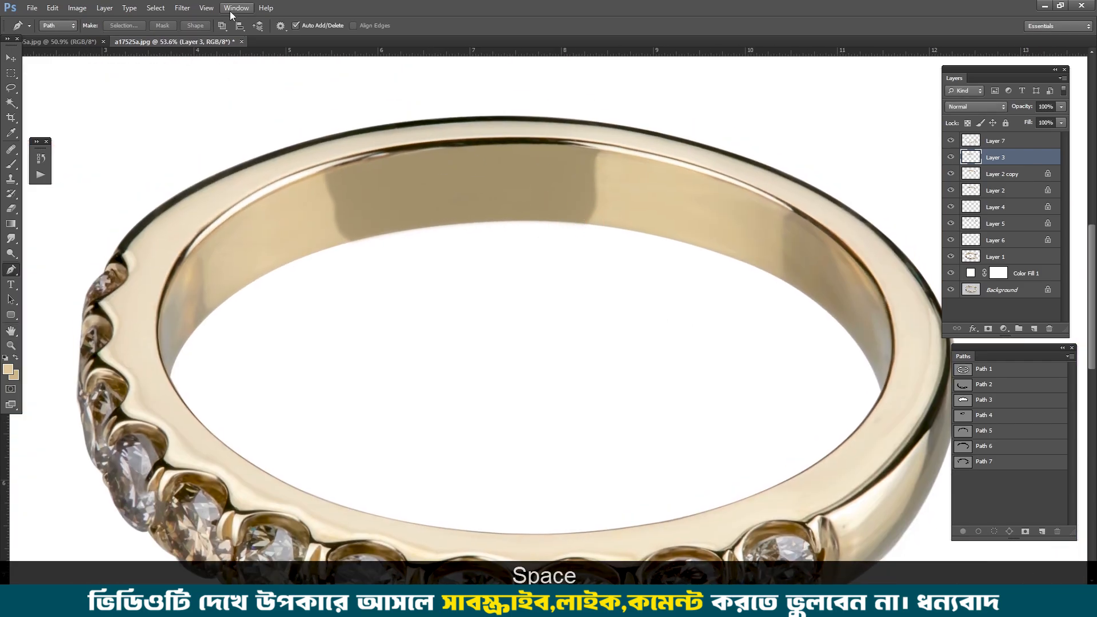
Step: Apply a Motion Blur to the Layer 3 patch with a 0° angle and a distance of 43 pixels
{"action": "left_click", "coordinate": [207, 8]}
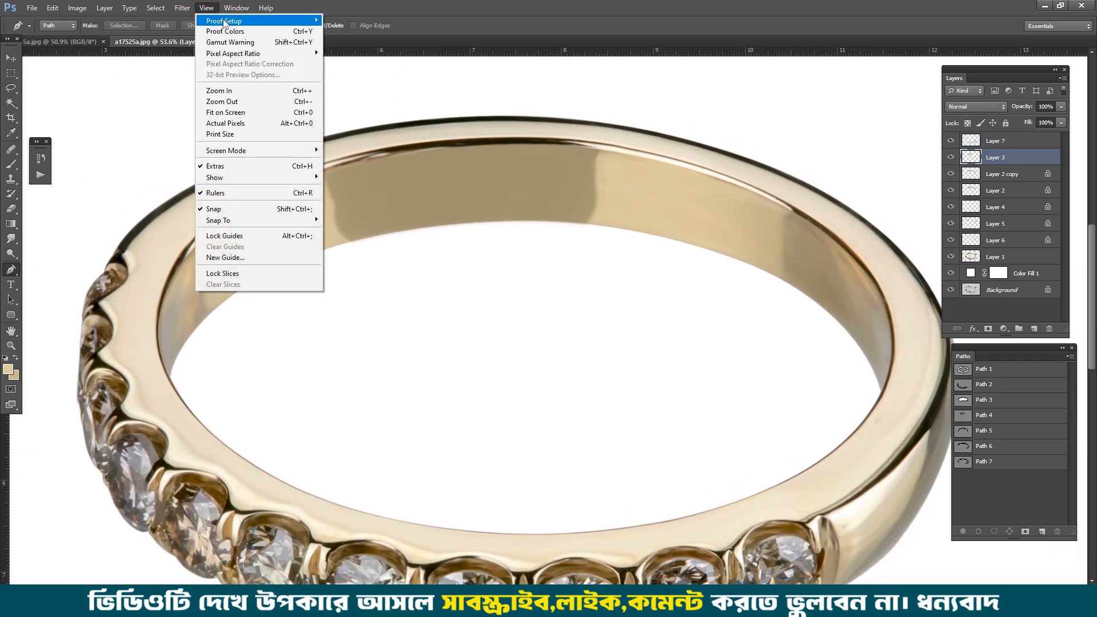
{"action": "mouse_move", "coordinate": [183, 6]}
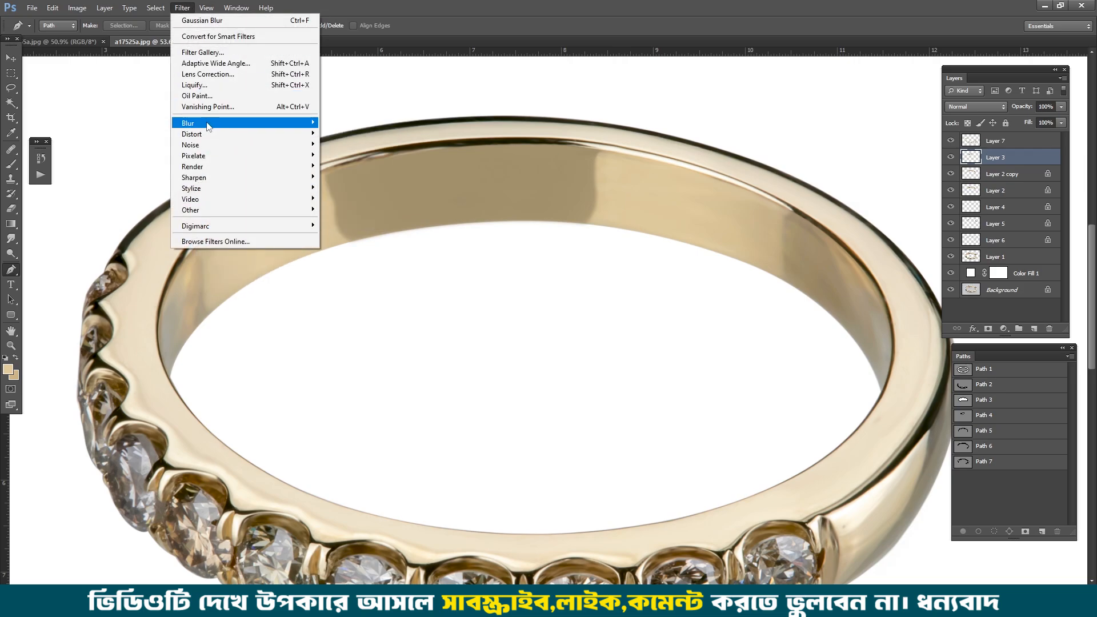
{"action": "left_click", "coordinate": [208, 124]}
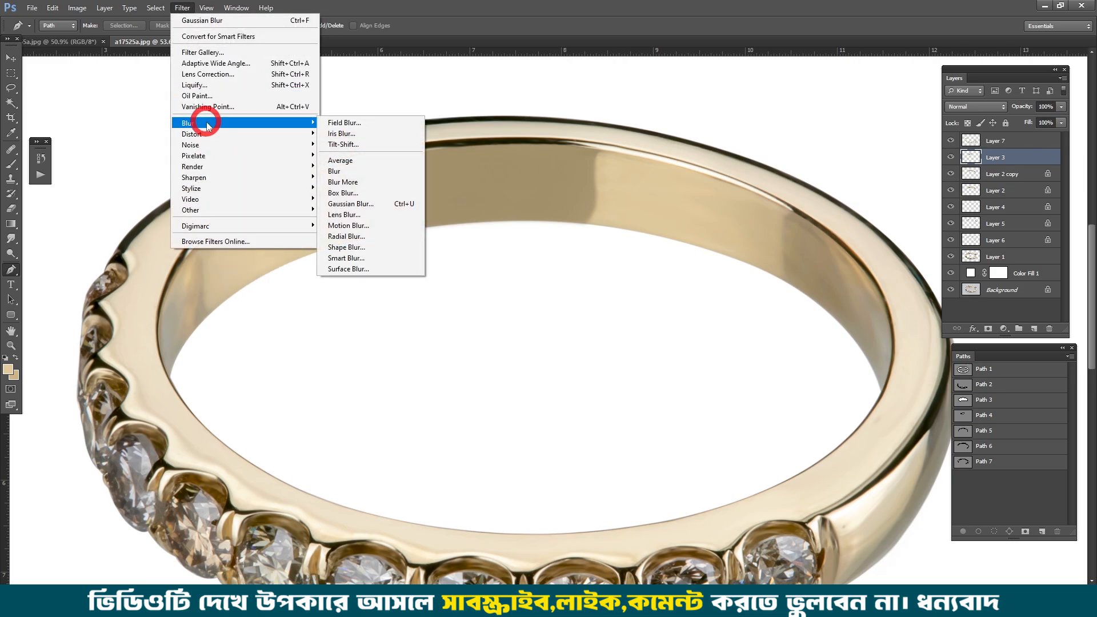
{"action": "left_click", "coordinate": [358, 225]}
{"action": "left_click_drag", "start_coordinate": [567, 139], "coordinate": [817, 161]}
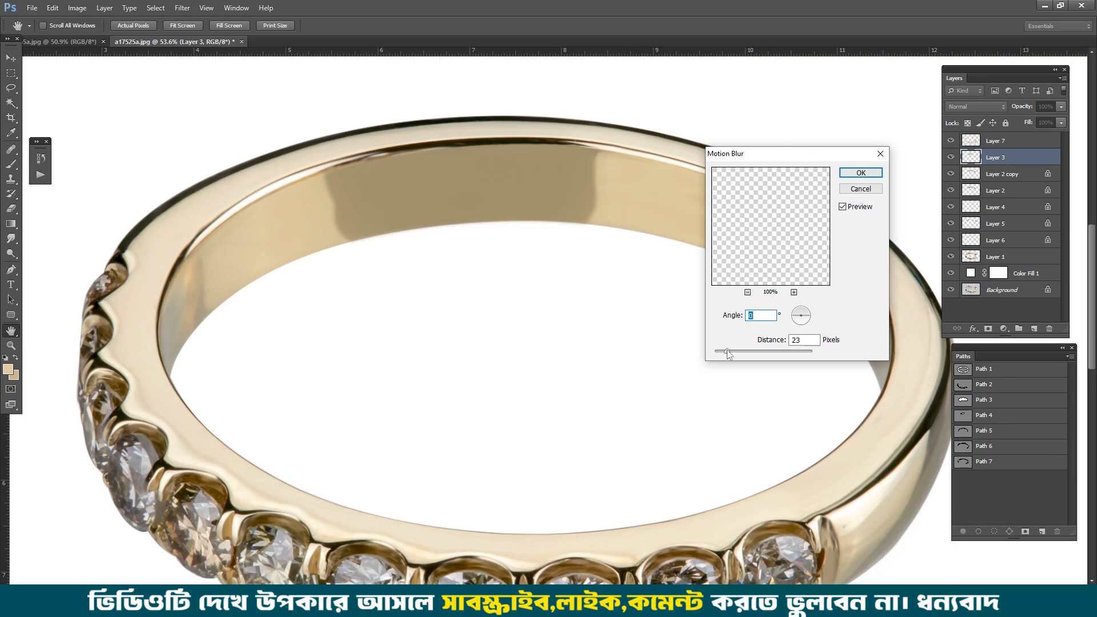
{"action": "left_click_drag", "start_coordinate": [727, 349], "coordinate": [737, 349]}
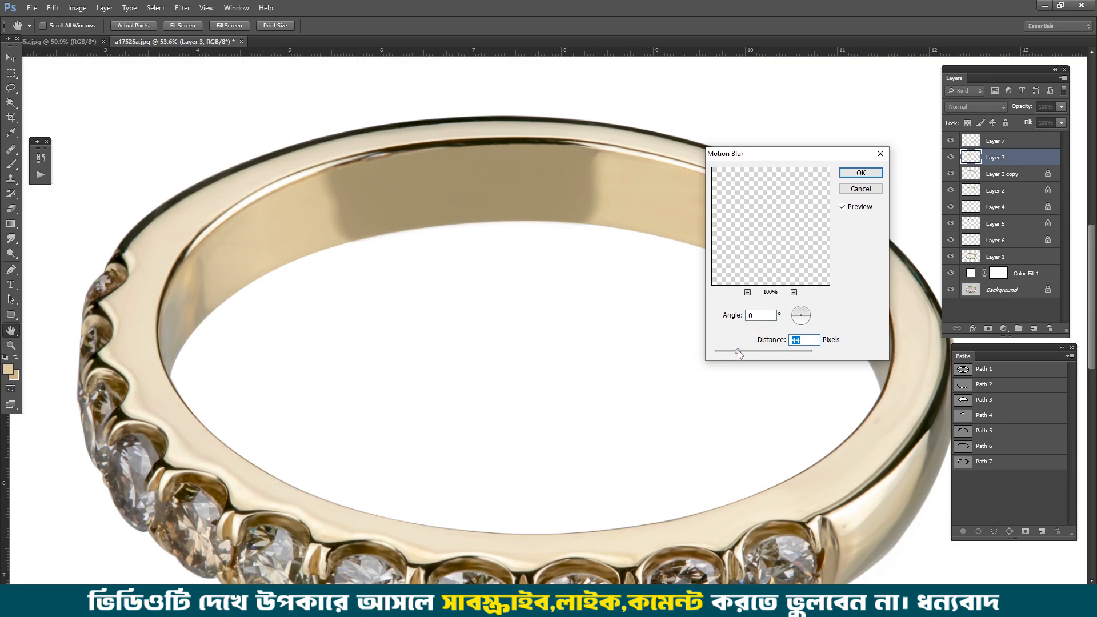
{"action": "left_click", "coordinate": [599, 186], "text": "ctrl"}
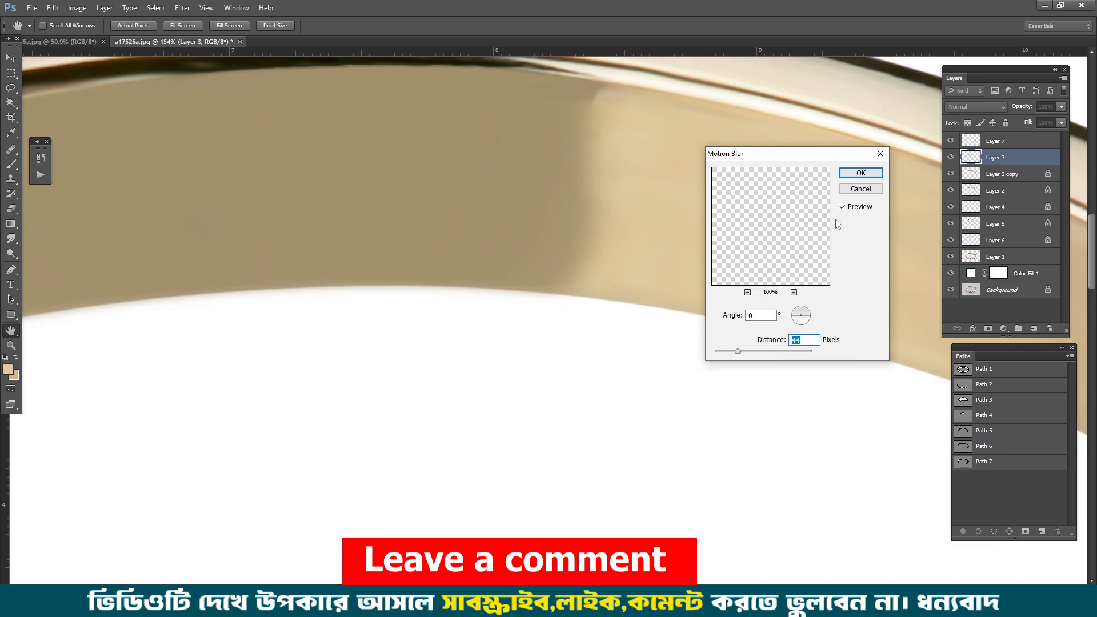
{"action": "left_click", "coordinate": [739, 351]}
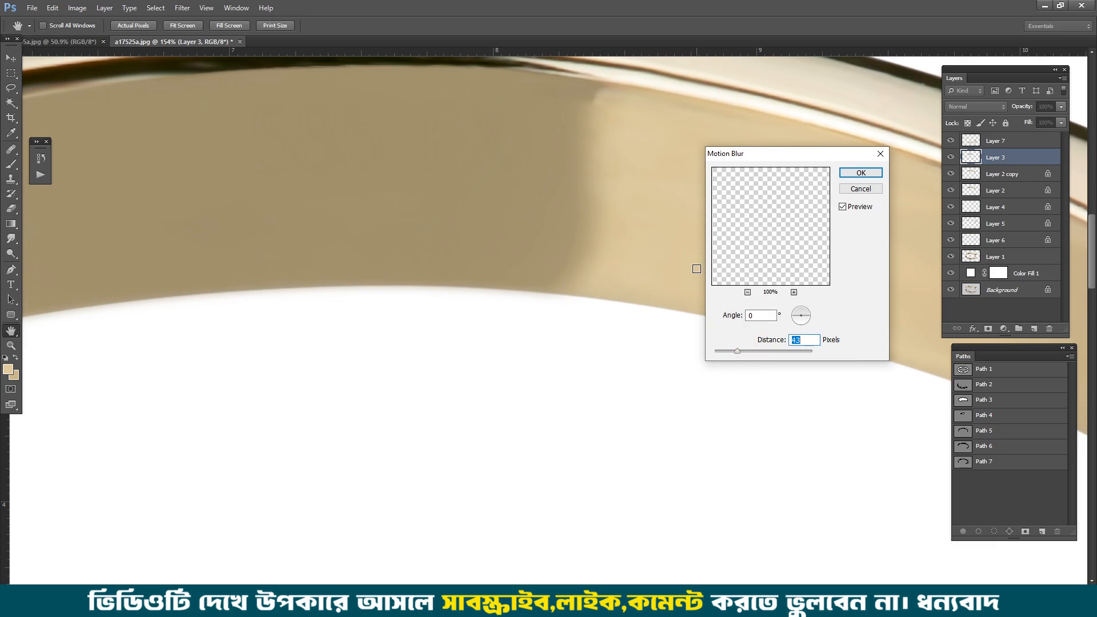
{"action": "key", "text": "Return"}
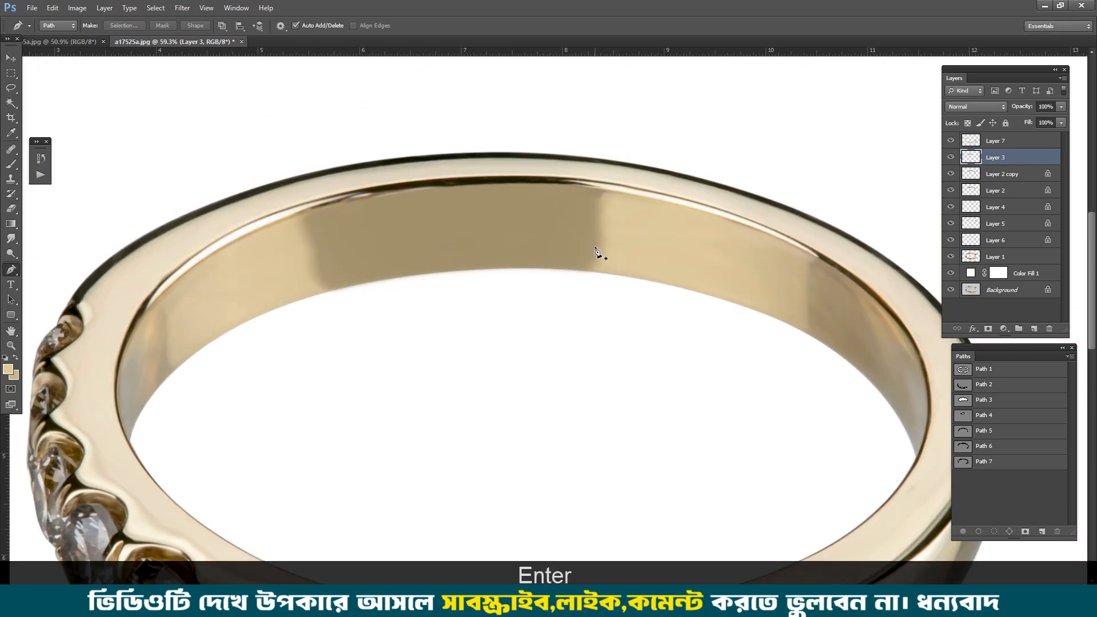
Step: Compare the inner wall with and without the Layer 3 patch, and the whole retouch against the Background layer
{"action": "left_click", "coordinate": [951, 157]}
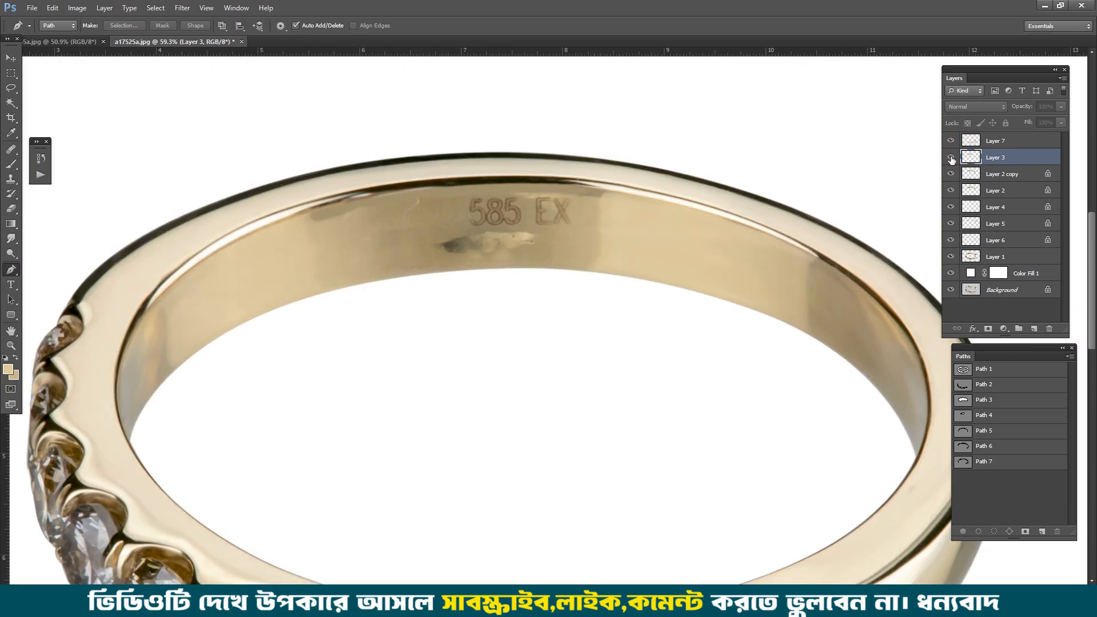
{"action": "left_click", "coordinate": [950, 157]}
{"action": "left_click", "coordinate": [951, 290], "text": "alt"}
{"action": "left_click", "coordinate": [950, 290], "text": "alt"}
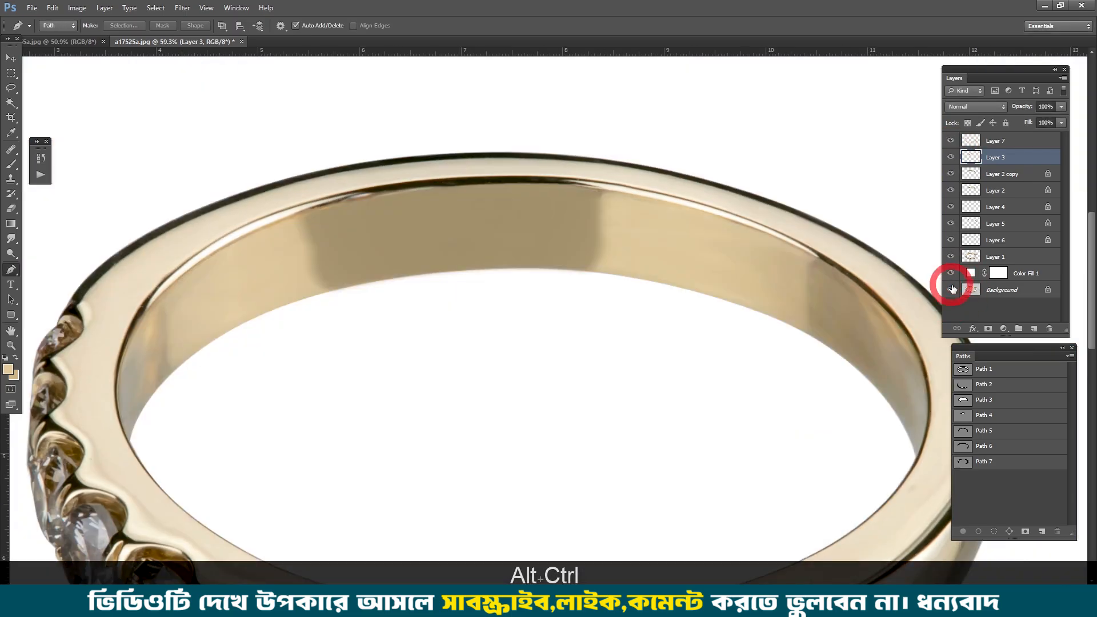
{"action": "left_click", "coordinate": [951, 289], "text": "alt"}
{"action": "left_click", "coordinate": [951, 290], "text": "alt"}
{"action": "left_click", "coordinate": [950, 290], "text": "alt"}
{"action": "left_click", "coordinate": [950, 290], "text": "alt"}
{"action": "left_click", "coordinate": [951, 290], "text": "alt"}
{"action": "left_click", "coordinate": [951, 289], "text": "alt"}
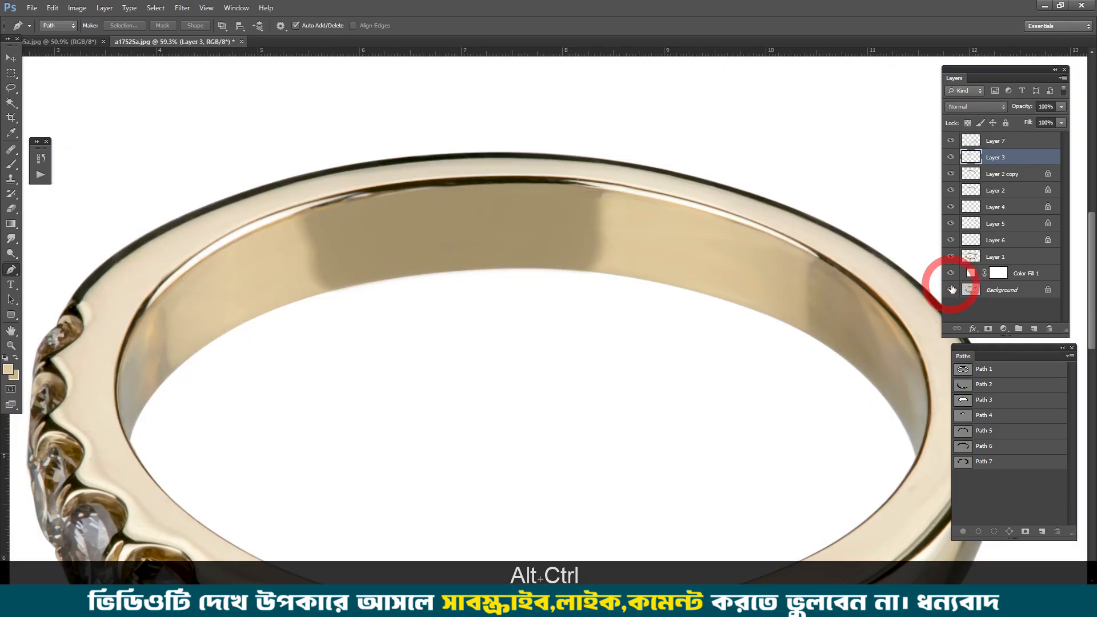
{"action": "left_click", "coordinate": [950, 290], "text": "alt"}
{"action": "left_click", "coordinate": [950, 289], "text": "alt"}
Step: Set the Clone Stamp tool to 30% opacity and add a new layer above Layer 7
{"action": "scroll", "coordinate": [879, 457], "scroll_direction": "down", "scroll_amount": 1}
{"action": "mouse_move", "coordinate": [868, 537]}
{"action": "left_mouse_down"}
{"action": "mouse_move", "coordinate": [697, 407]}
{"action": "mouse_move", "coordinate": [685, 309]}
{"action": "mouse_move", "coordinate": [707, 309]}
{"action": "left_mouse_up"}
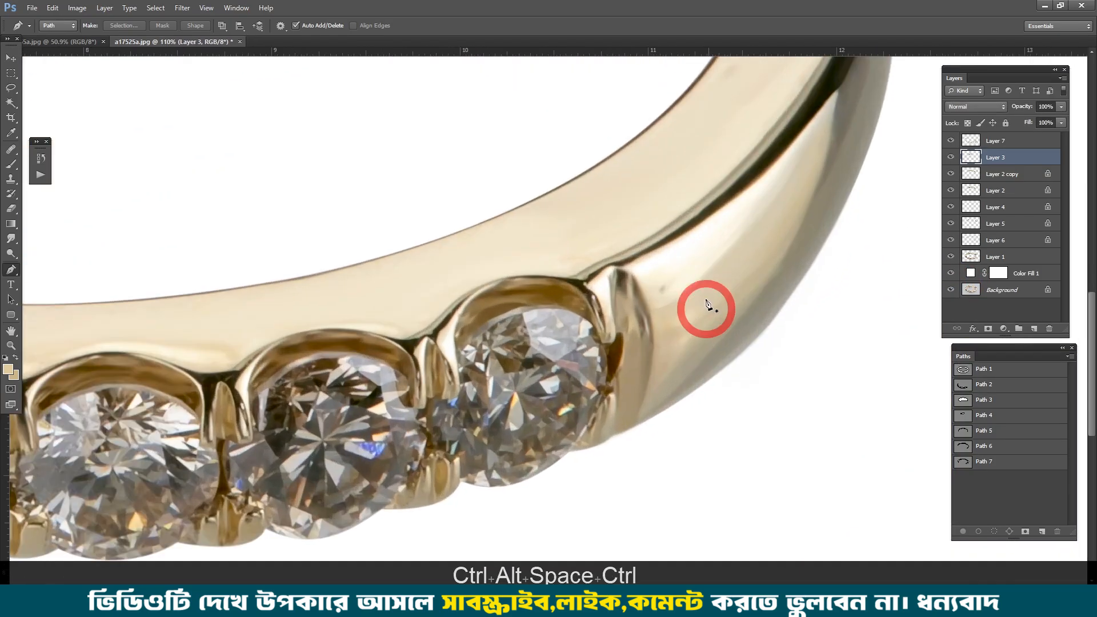
{"action": "key", "text": "s"}
{"action": "scroll", "coordinate": [590, 282], "scroll_direction": "down", "scroll_amount": 3}
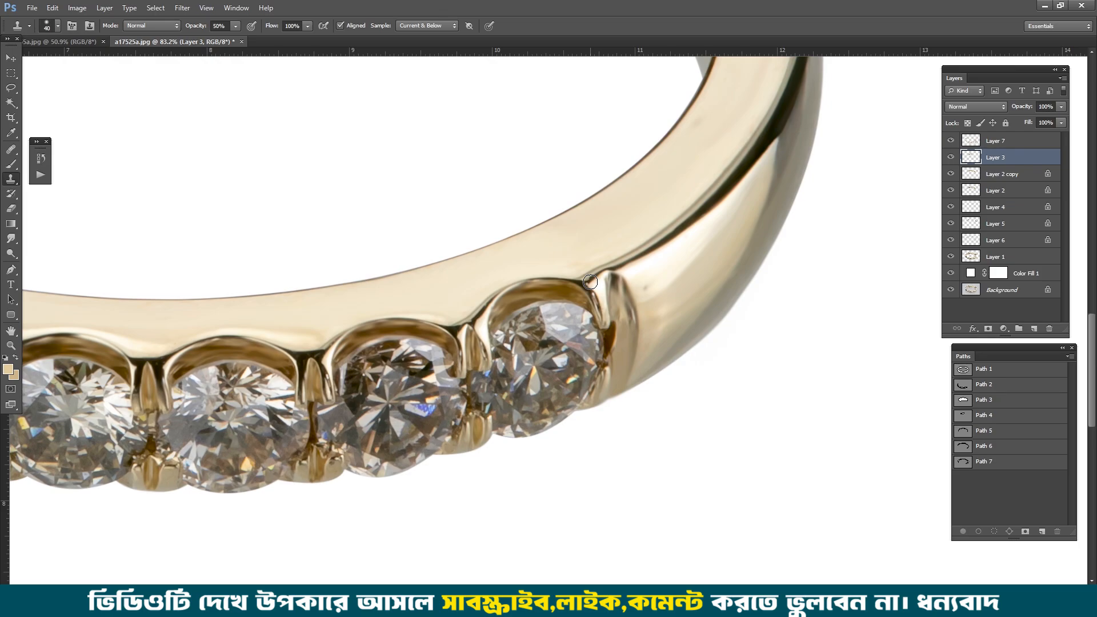
{"action": "key", "text": "KP_3"}
{"action": "left_click", "coordinate": [994, 141]}
{"action": "left_click", "coordinate": [1033, 328]}
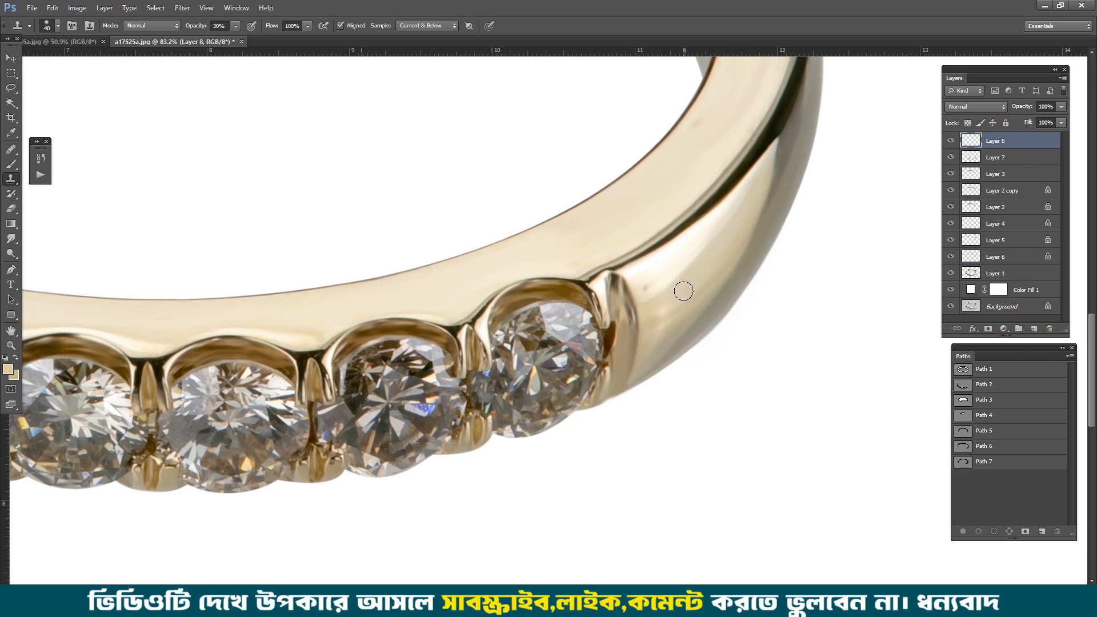
Step: Clone clean metal over the small dark spot on the outer band beside the rightmost prong
{"action": "scroll", "coordinate": [683, 291], "scroll_direction": "up", "scroll_amount": 4}
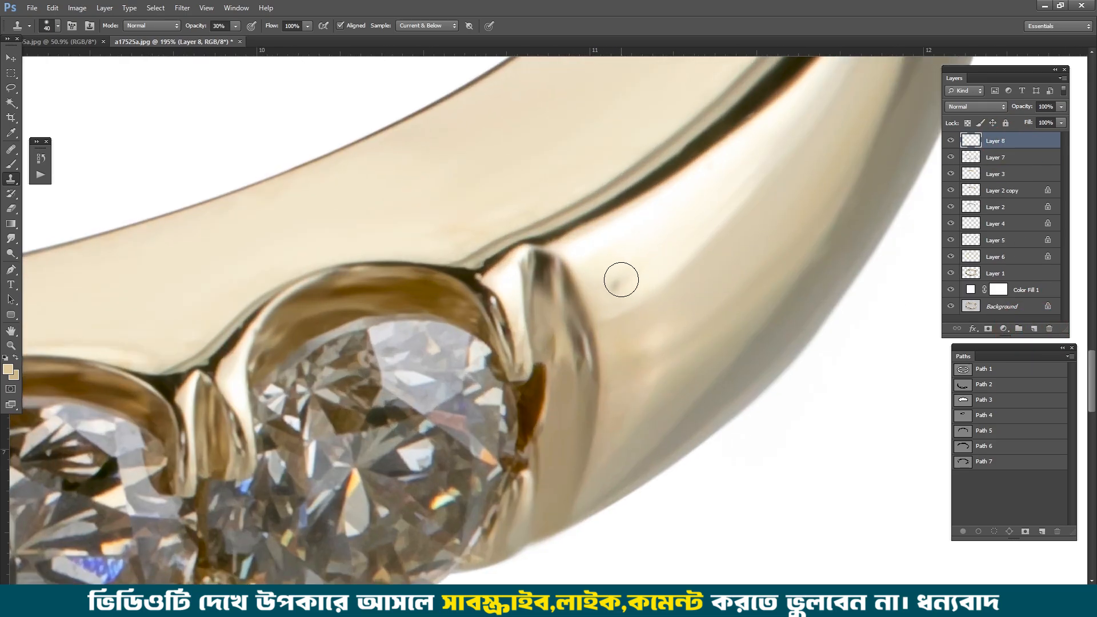
{"action": "scroll", "coordinate": [620, 277], "scroll_direction": "down", "scroll_amount": 2}
{"action": "scroll", "coordinate": [631, 274], "scroll_direction": "up", "scroll_amount": 1}
{"action": "left_click", "coordinate": [632, 269], "text": "alt"}
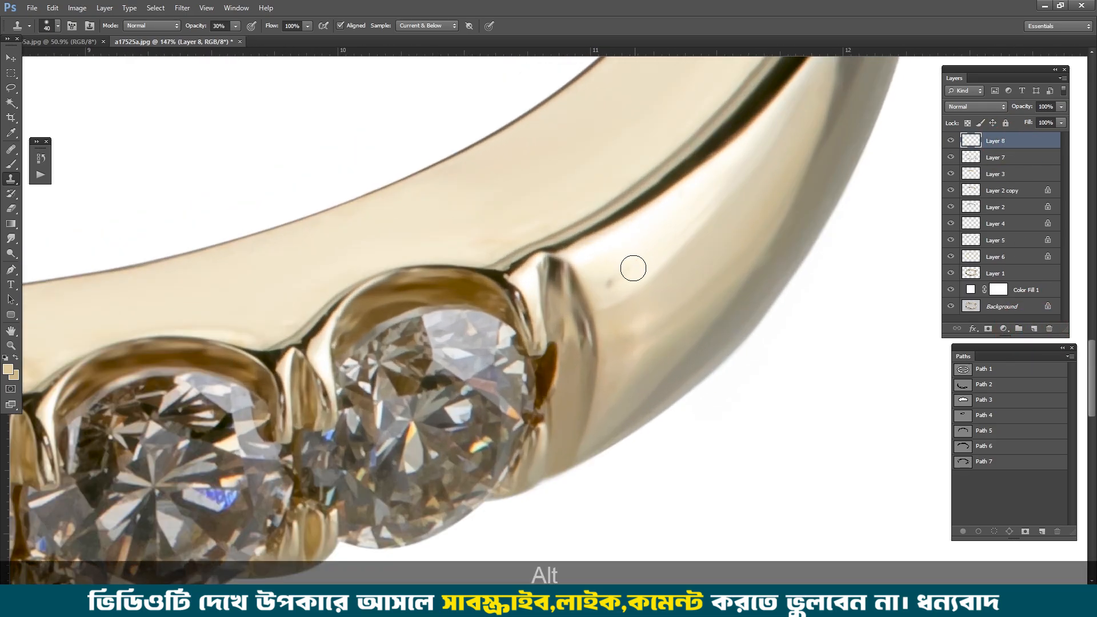
{"action": "left_click", "coordinate": [618, 284]}
{"action": "left_click", "coordinate": [613, 286]}
{"action": "left_click", "coordinate": [610, 287]}
{"action": "scroll", "coordinate": [661, 198], "scroll_direction": "down", "scroll_amount": 1}
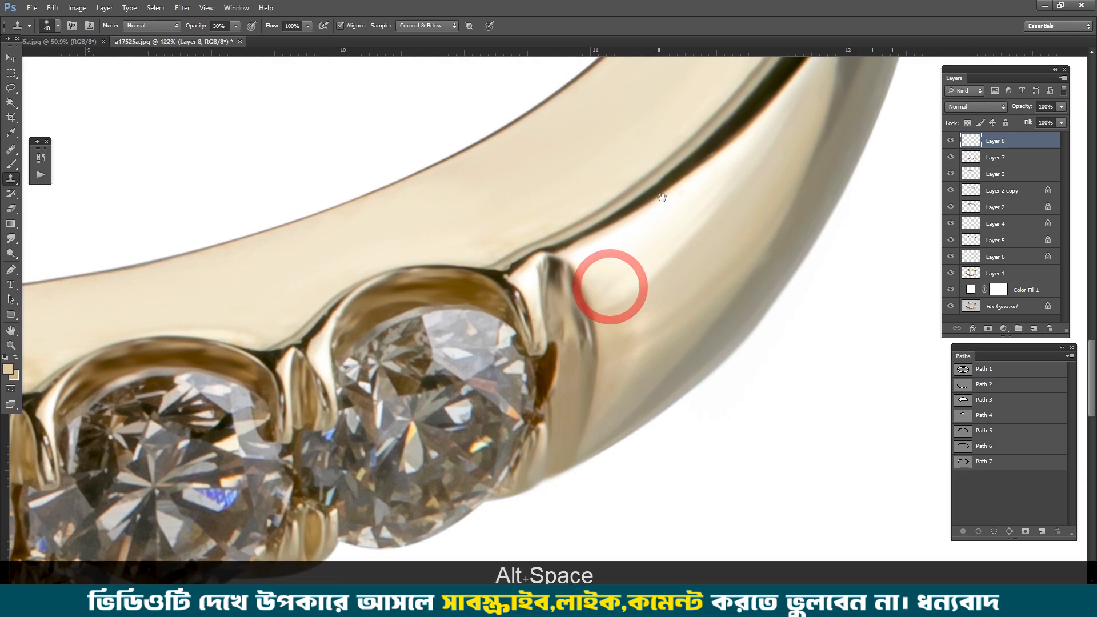
Step: Clone smooth metal over the uneven tones on the ring's flat front face above the rightmost stone
{"action": "mouse_move", "coordinate": [677, 140]}
{"action": "left_mouse_down"}
{"action": "mouse_move", "coordinate": [586, 306]}
{"action": "mouse_move", "coordinate": [561, 380]}
{"action": "left_mouse_up"}
{"action": "right_click", "coordinate": [654, 240], "text": "alt"}
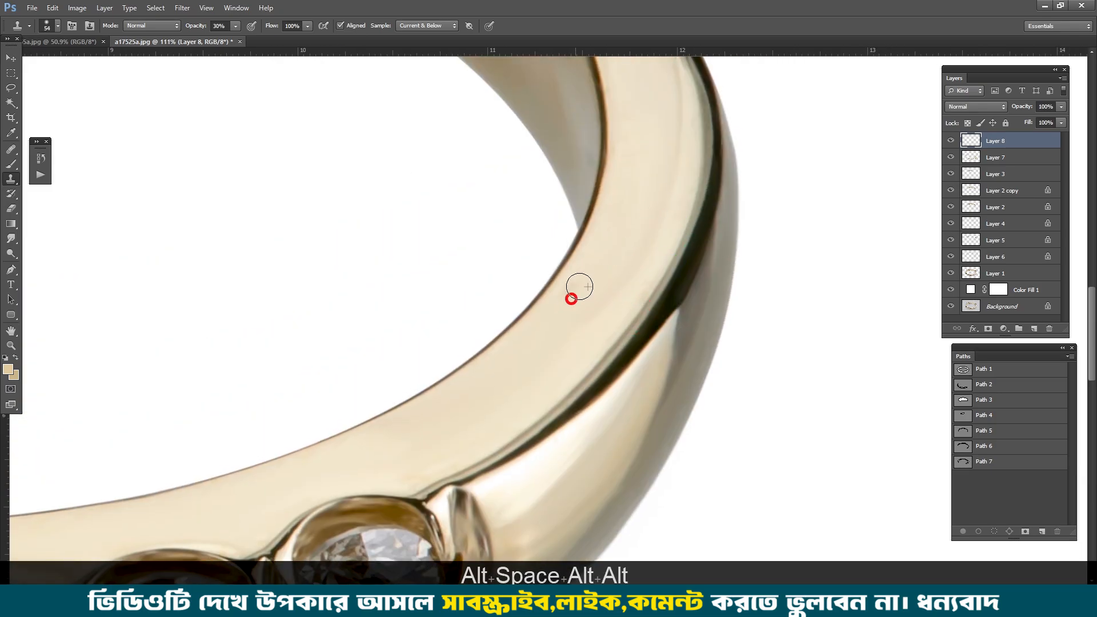
{"action": "left_click_drag", "start_coordinate": [579, 286], "coordinate": [556, 323]}
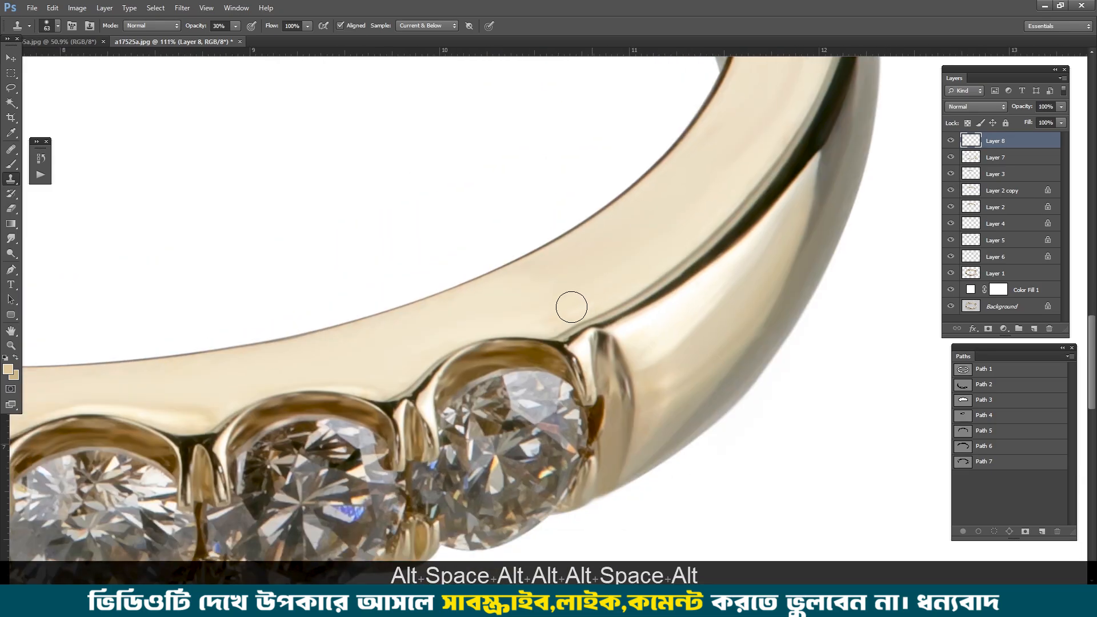
{"action": "left_click", "coordinate": [549, 312], "text": "alt"}
{"action": "left_click_drag", "start_coordinate": [597, 252], "coordinate": [615, 233]}
Step: Set the Clone Stamp opacity to 40% and even out the flat front face above the middle stones
{"action": "key", "text": "4"}
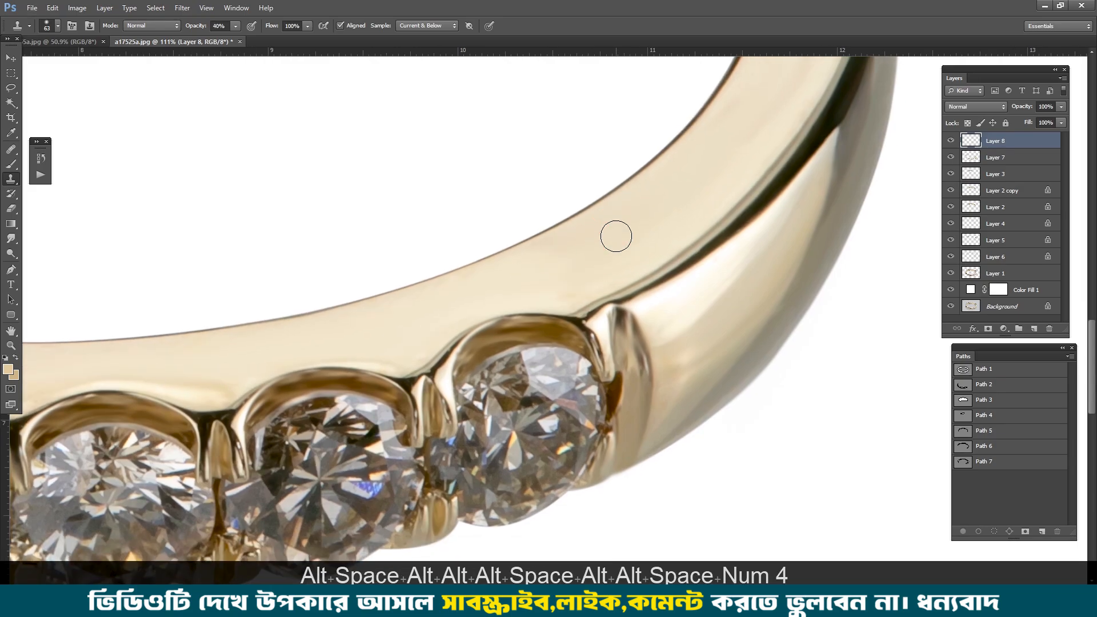
{"action": "left_click", "coordinate": [623, 231], "text": "alt"}
{"action": "left_click", "coordinate": [495, 279], "text": "alt"}
{"action": "mouse_move", "coordinate": [244, 372]}
{"action": "left_mouse_down"}
{"action": "mouse_move", "coordinate": [526, 289]}
{"action": "mouse_move", "coordinate": [644, 283]}
{"action": "left_mouse_up"}
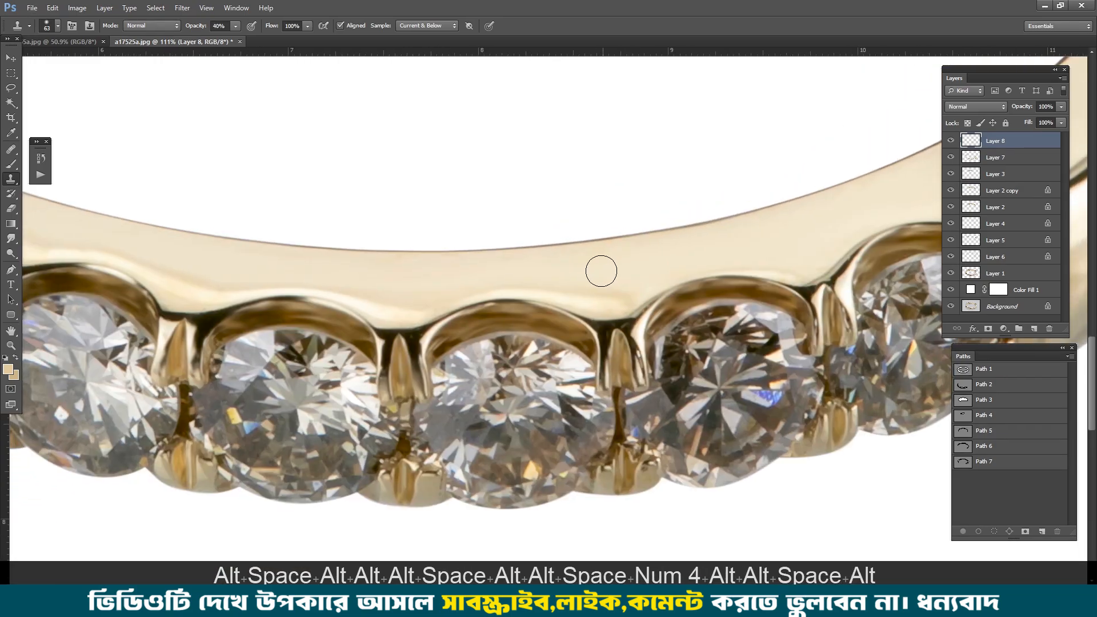
{"action": "left_click_drag", "start_coordinate": [448, 281], "coordinate": [581, 280]}
Step: Clone clean metal along the flat front face above the left stones and up to the band's upper-left curve
{"action": "left_click_drag", "start_coordinate": [503, 271], "coordinate": [465, 255]}
{"action": "left_click_drag", "start_coordinate": [267, 192], "coordinate": [499, 257]}
{"action": "left_click_drag", "start_coordinate": [343, 234], "coordinate": [431, 266]}
{"action": "left_click_drag", "start_coordinate": [257, 163], "coordinate": [367, 242]}
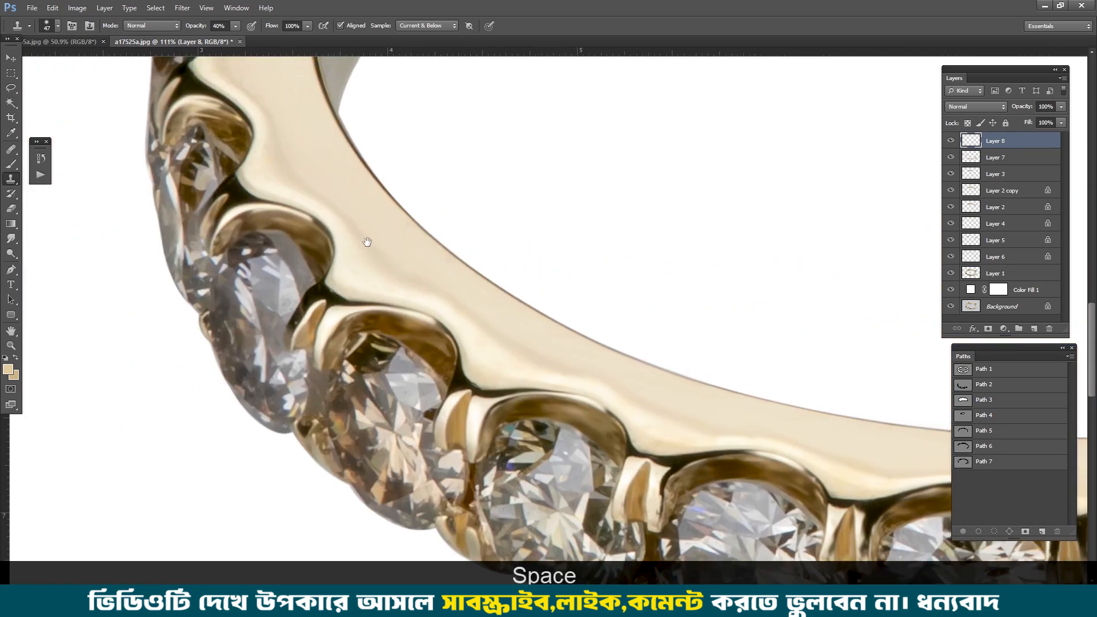
{"action": "left_click_drag", "start_coordinate": [299, 95], "coordinate": [382, 291]}
{"action": "mouse_move", "coordinate": [368, 177]}
{"action": "left_mouse_down"}
{"action": "mouse_move", "coordinate": [388, 271]}
{"action": "mouse_move", "coordinate": [372, 329]}
{"action": "left_mouse_up"}
{"action": "left_click_drag", "start_coordinate": [422, 205], "coordinate": [427, 204]}
{"action": "left_click", "coordinate": [458, 158], "text": "alt"}
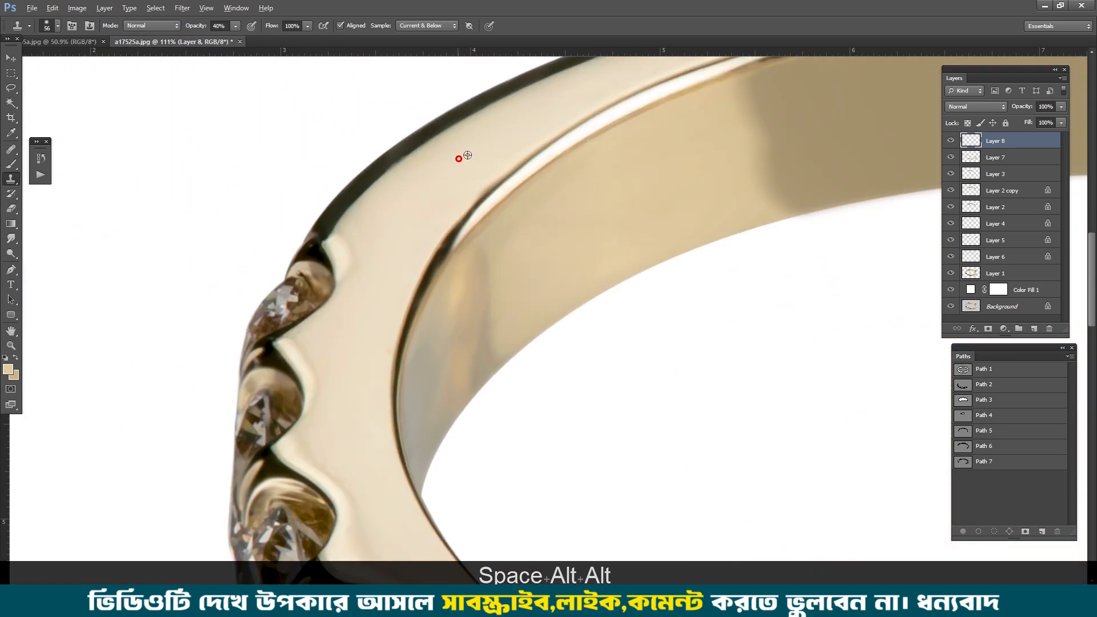
{"action": "left_click_drag", "start_coordinate": [493, 147], "coordinate": [440, 228]}
Step: Load the dark outer-edge strip's layer outline as a selection and feather it
{"action": "scroll", "coordinate": [357, 250], "scroll_direction": "up", "scroll_amount": 5}
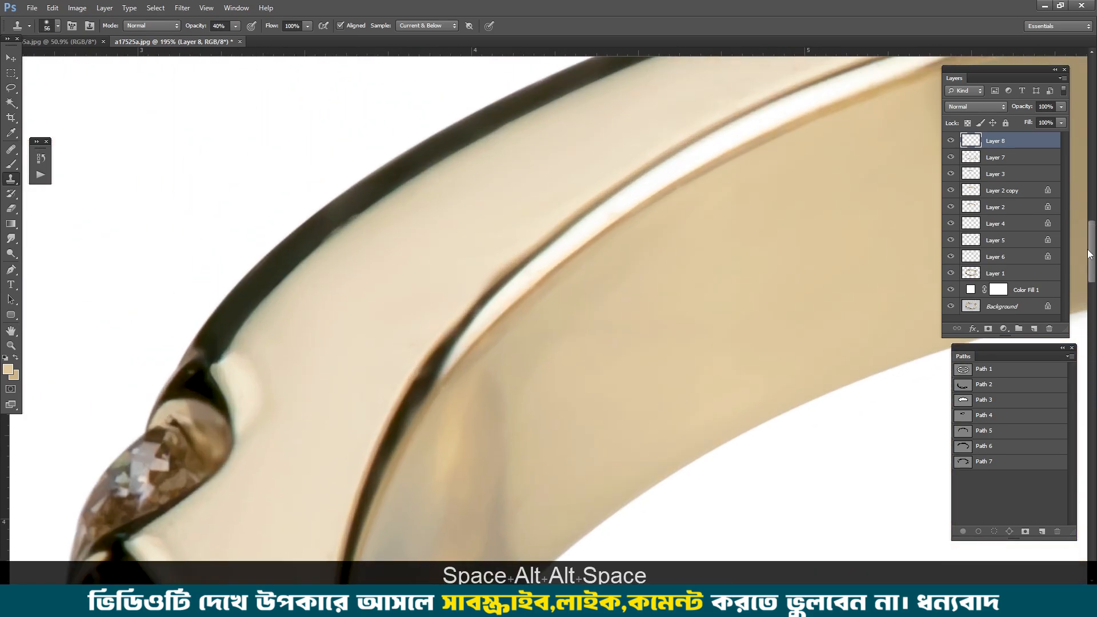
{"action": "left_click", "coordinate": [976, 245], "text": "ctrl"}
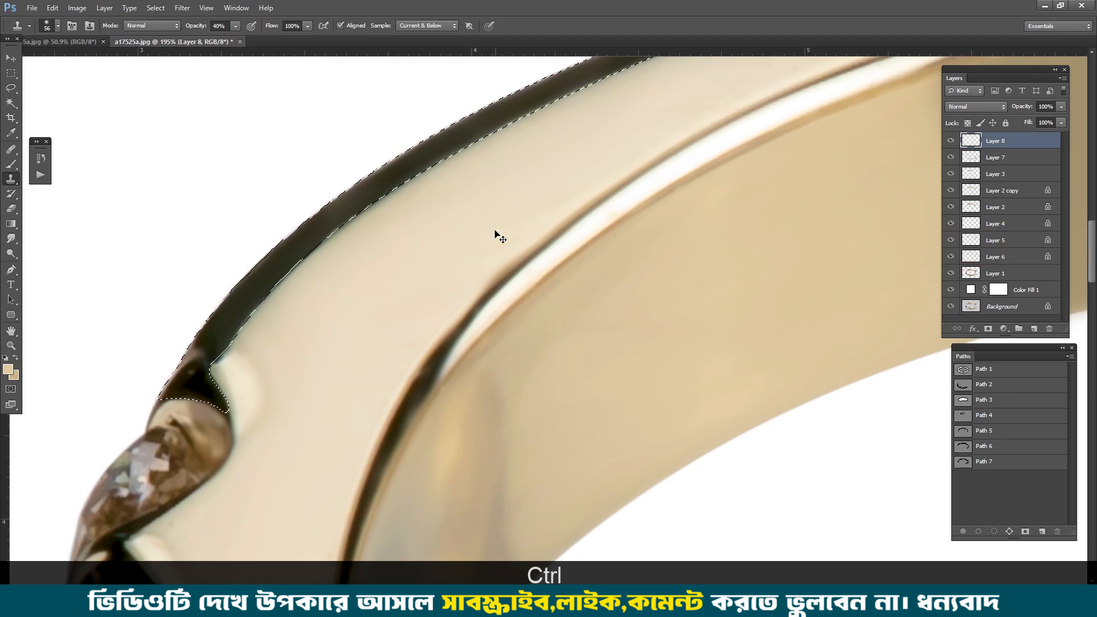
{"action": "key", "text": "ctrl+alt+d"}
{"action": "key", "text": "Return"}
{"action": "scroll", "coordinate": [411, 206], "scroll_direction": "up", "scroll_amount": 3}
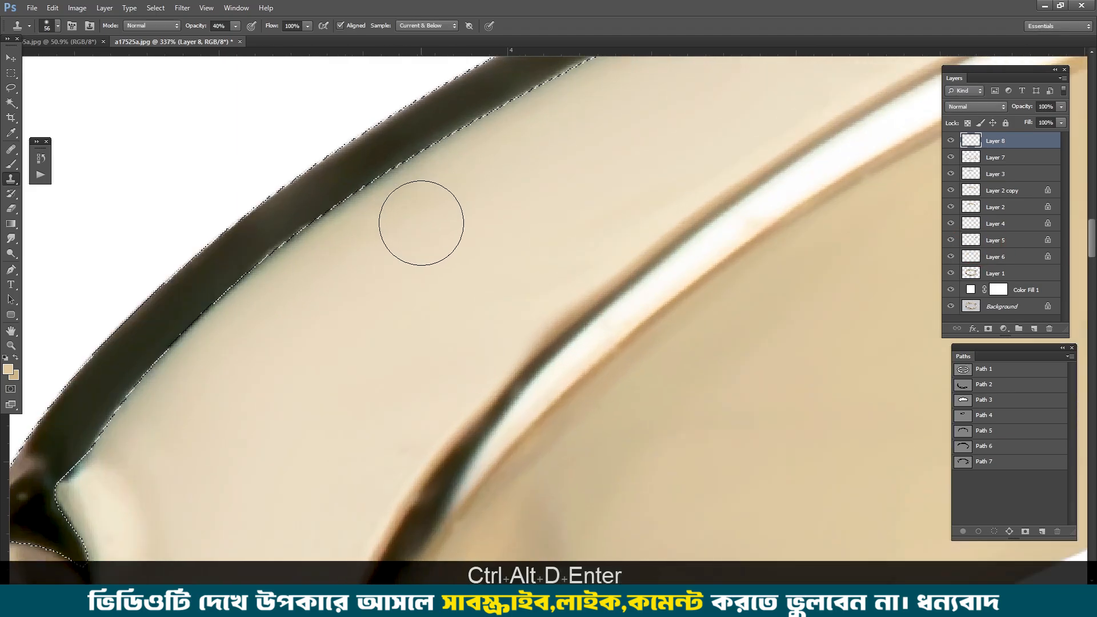
Step: Clone inside the selection with a smaller brush to clean the dark strip along the ring's upper-left edge
{"action": "right_click", "coordinate": [301, 224], "text": "alt"}
{"action": "left_click_drag", "start_coordinate": [299, 226], "coordinate": [308, 221]}
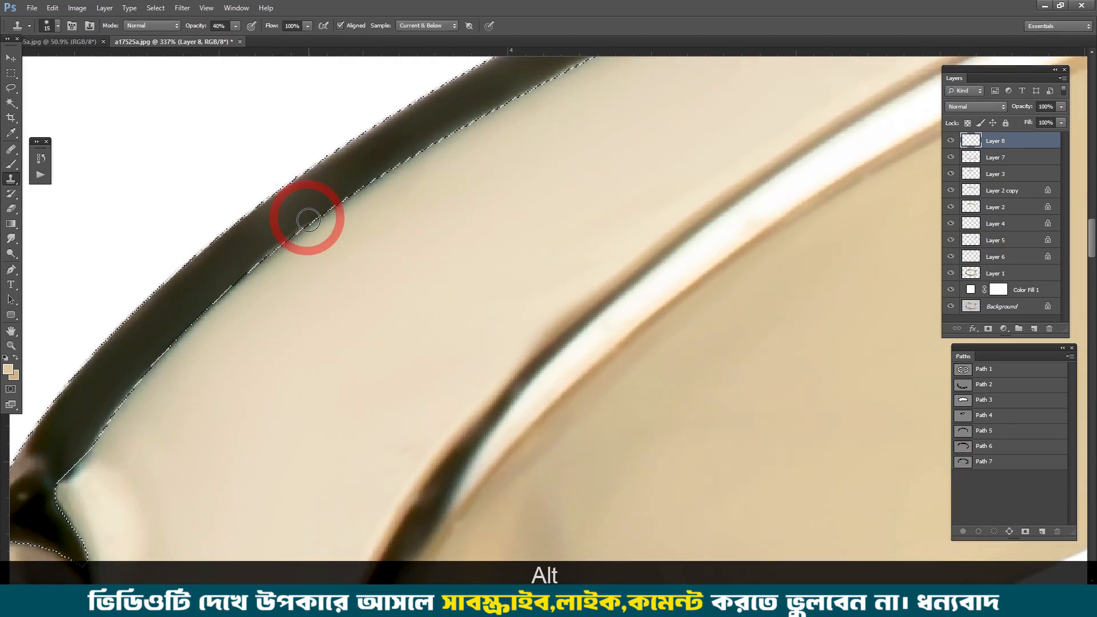
{"action": "left_click_drag", "start_coordinate": [131, 395], "coordinate": [375, 252]}
{"action": "left_click", "coordinate": [375, 252], "text": "alt"}
{"action": "left_click_drag", "start_coordinate": [342, 301], "coordinate": [375, 247]}
{"action": "mouse_move", "coordinate": [800, 114]}
{"action": "left_mouse_down"}
{"action": "mouse_move", "coordinate": [343, 316]}
{"action": "mouse_move", "coordinate": [233, 249]}
{"action": "left_mouse_up"}
Step: Clone within the selection to smooth the dark strip along the ring's top and upper-right edge
{"action": "scroll", "coordinate": [230, 191], "scroll_direction": "down", "scroll_amount": 1}
{"action": "left_click", "coordinate": [297, 169], "text": "alt"}
{"action": "mouse_move", "coordinate": [260, 171]}
{"action": "left_mouse_down"}
{"action": "mouse_move", "coordinate": [100, 171]}
{"action": "mouse_move", "coordinate": [151, 169]}
{"action": "left_mouse_up"}
{"action": "left_click_drag", "start_coordinate": [797, 234], "coordinate": [567, 230]}
{"action": "left_click_drag", "start_coordinate": [752, 207], "coordinate": [230, 93]}
{"action": "mouse_move", "coordinate": [794, 425]}
{"action": "left_mouse_down"}
{"action": "mouse_move", "coordinate": [663, 318]}
{"action": "mouse_move", "coordinate": [588, 209]}
{"action": "left_mouse_up"}
{"action": "left_click", "coordinate": [687, 370], "text": "alt"}
{"action": "mouse_move", "coordinate": [642, 304]}
{"action": "left_mouse_down"}
{"action": "mouse_move", "coordinate": [643, 292]}
{"action": "mouse_move", "coordinate": [690, 375]}
{"action": "left_mouse_up"}
{"action": "left_click", "coordinate": [640, 267], "text": "alt"}
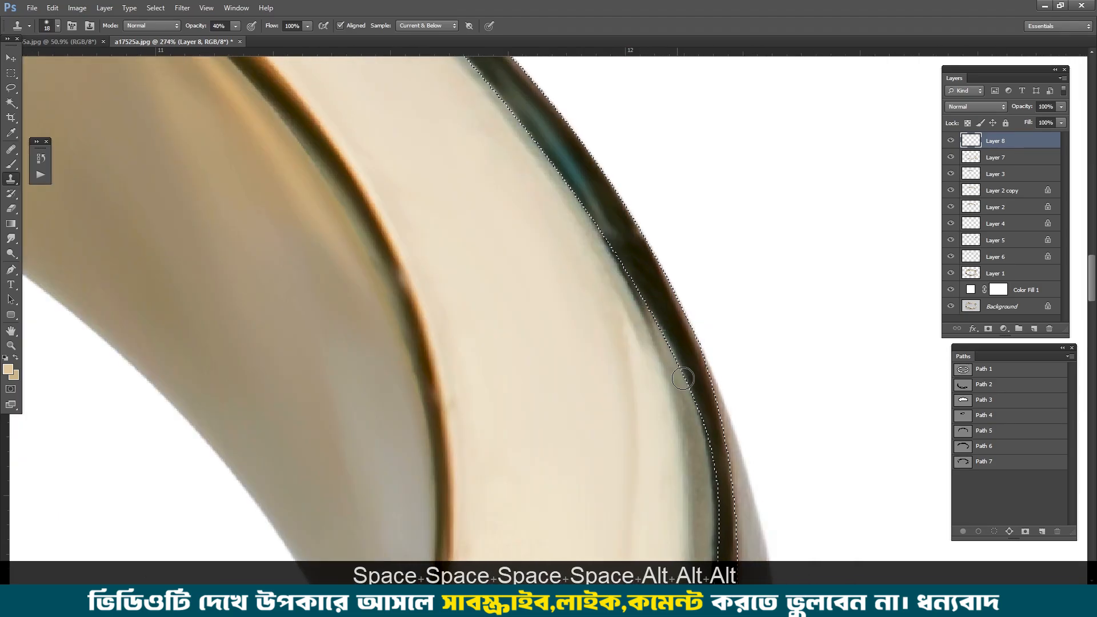
Step: Clone along the selected dark strip down the ring's right side to the rightmost prong
{"action": "mouse_move", "coordinate": [708, 414]}
{"action": "left_mouse_down"}
{"action": "mouse_move", "coordinate": [663, 344]}
{"action": "mouse_move", "coordinate": [651, 139]}
{"action": "left_mouse_up"}
{"action": "scroll", "coordinate": [663, 345], "scroll_direction": "down", "scroll_amount": 3}
{"action": "scroll", "coordinate": [557, 323], "scroll_direction": "up", "scroll_amount": 3}
{"action": "left_click_drag", "start_coordinate": [556, 322], "coordinate": [641, 80]}
{"action": "left_click", "coordinate": [641, 81], "text": "alt"}
{"action": "left_click_drag", "start_coordinate": [616, 117], "coordinate": [471, 284]}
{"action": "left_click", "coordinate": [560, 194], "text": "alt"}
{"action": "left_click", "coordinate": [570, 186], "text": "alt"}
{"action": "left_click_drag", "start_coordinate": [526, 228], "coordinate": [436, 311]}
{"action": "left_click", "coordinate": [535, 231], "text": "alt"}
{"action": "left_click_drag", "start_coordinate": [481, 275], "coordinate": [387, 365]}
{"action": "left_click", "coordinate": [472, 303], "text": "alt"}
{"action": "left_click_drag", "start_coordinate": [300, 435], "coordinate": [519, 152]}
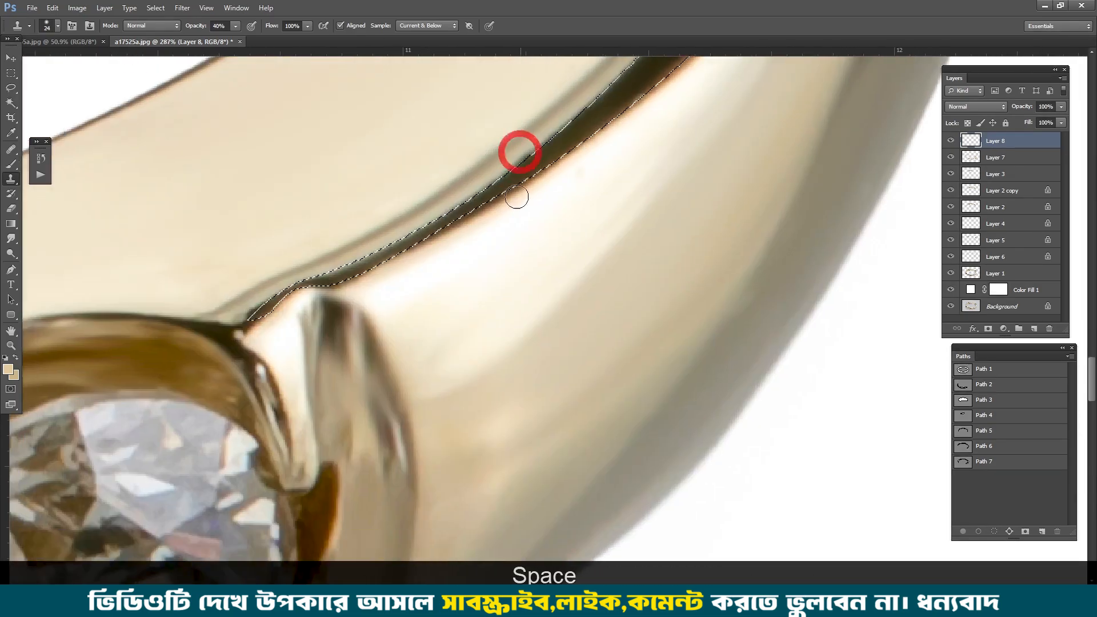
Step: Deselect the dark strip and clone smooth metal on the right side of the band
{"action": "scroll", "coordinate": [515, 196], "scroll_direction": "down", "scroll_amount": 4}
{"action": "key", "text": "ctrl+d"}
{"action": "left_click", "coordinate": [562, 298], "text": "alt"}
{"action": "left_click_drag", "start_coordinate": [486, 368], "coordinate": [484, 370]}
{"action": "left_click", "coordinate": [644, 181], "text": "alt"}
Step: Touch up the flat front face above the right-hand stones with the Clone Stamp
{"action": "scroll", "coordinate": [400, 251], "scroll_direction": "down", "scroll_amount": 4}
{"action": "left_click_drag", "start_coordinate": [331, 268], "coordinate": [528, 237]}
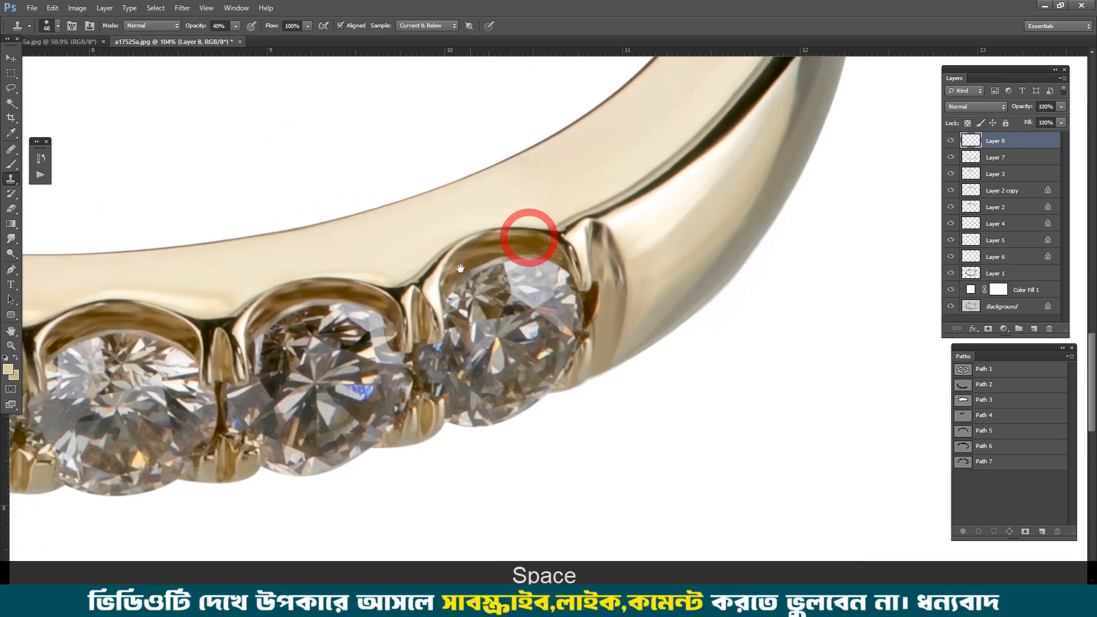
{"action": "left_click", "coordinate": [404, 237], "text": "alt"}
{"action": "left_click", "coordinate": [382, 247]}
{"action": "left_click_drag", "start_coordinate": [616, 103], "coordinate": [619, 514]}
{"action": "left_click_drag", "start_coordinate": [622, 109], "coordinate": [622, 248]}
{"action": "left_click", "coordinate": [593, 250], "text": "alt"}
Step: Merge all the retouch layers from Layer 8 down to Layer 6 into one layer above Layer 1
{"action": "key", "text": "ctrl+0"}
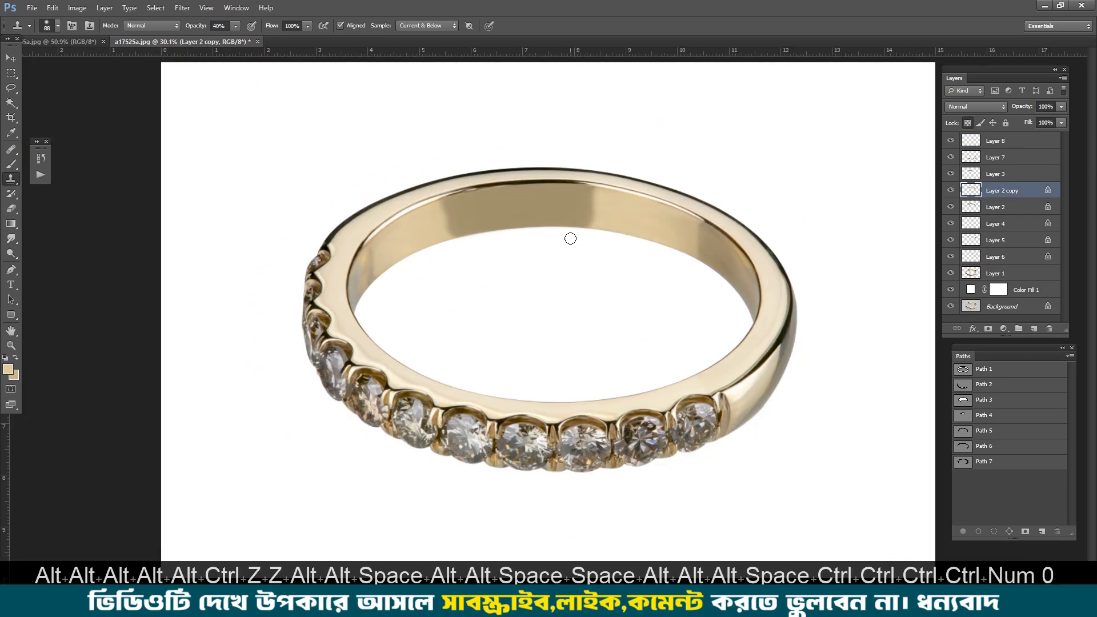
{"action": "scroll", "coordinate": [830, 247], "scroll_direction": "up", "scroll_amount": 5}
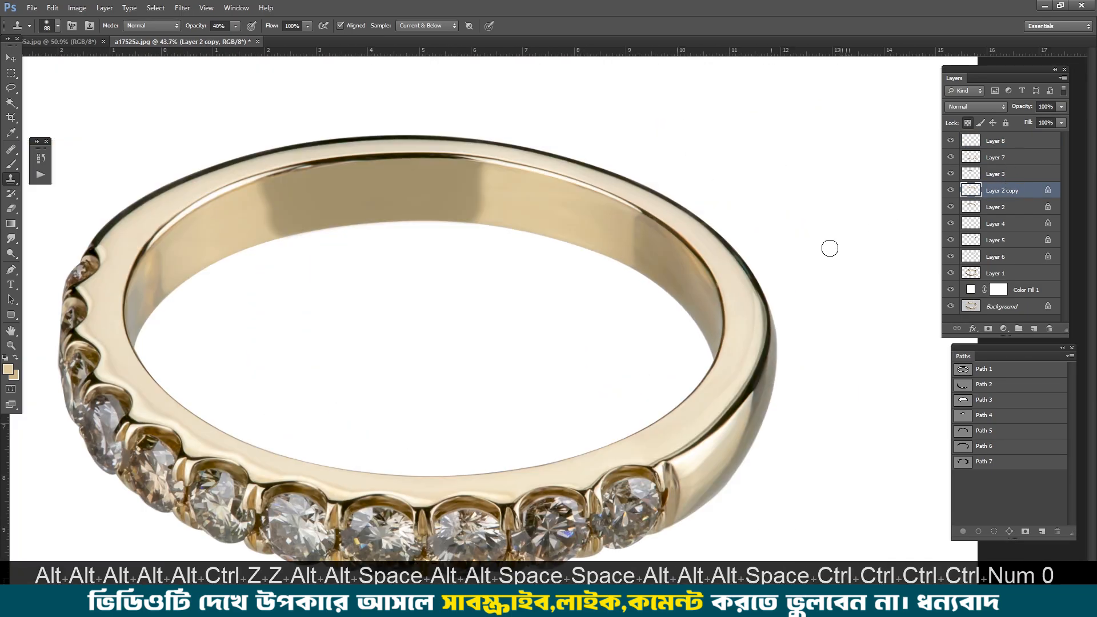
{"action": "scroll", "coordinate": [763, 245], "scroll_direction": "down", "scroll_amount": 3}
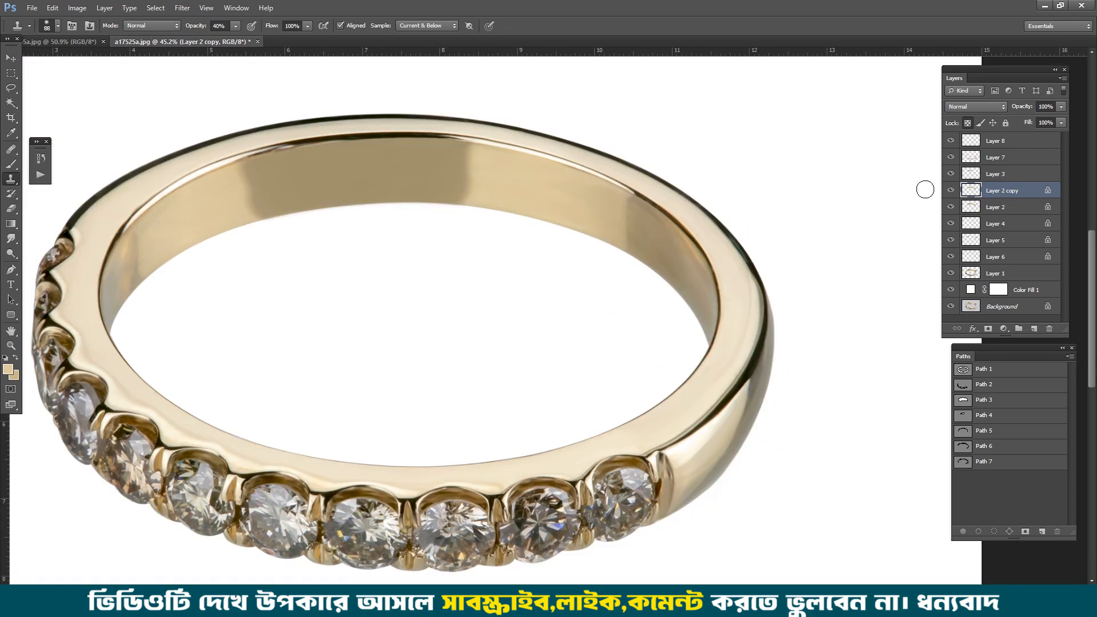
{"action": "left_click", "coordinate": [992, 143]}
{"action": "scroll", "coordinate": [889, 238], "scroll_direction": "down", "scroll_amount": 2}
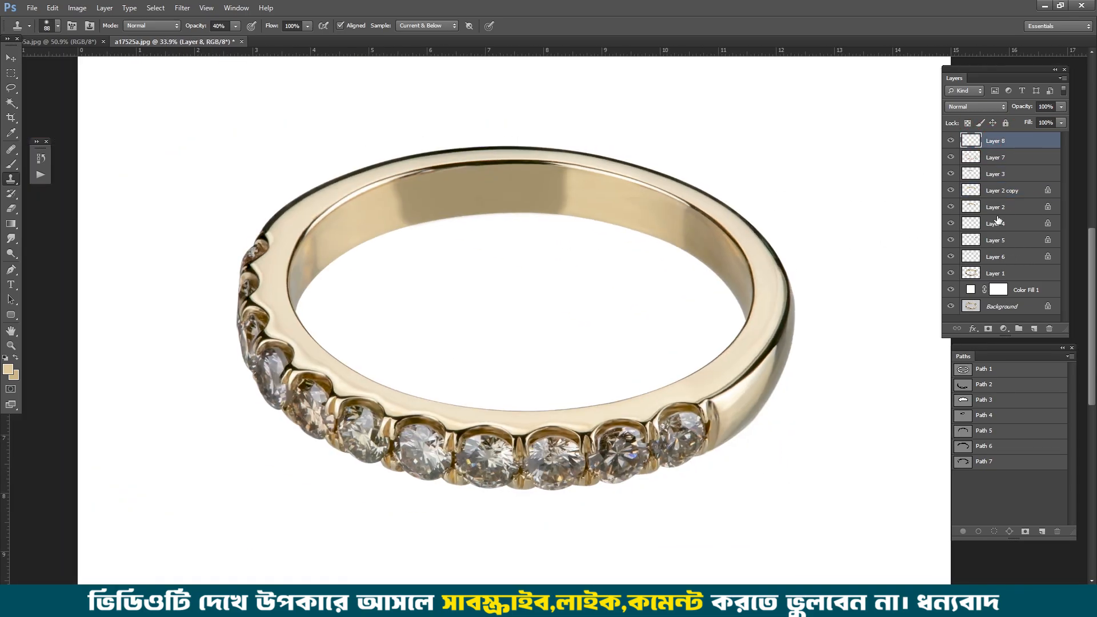
{"action": "left_click", "coordinate": [1002, 260], "text": "shift"}
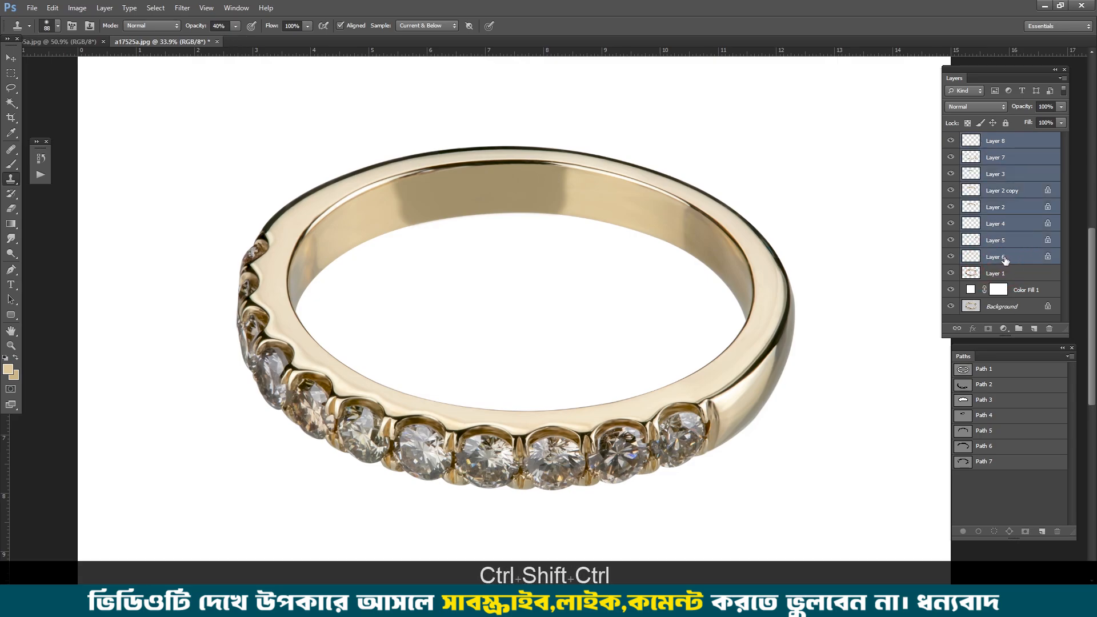
{"action": "key", "text": "ctrl+e"}
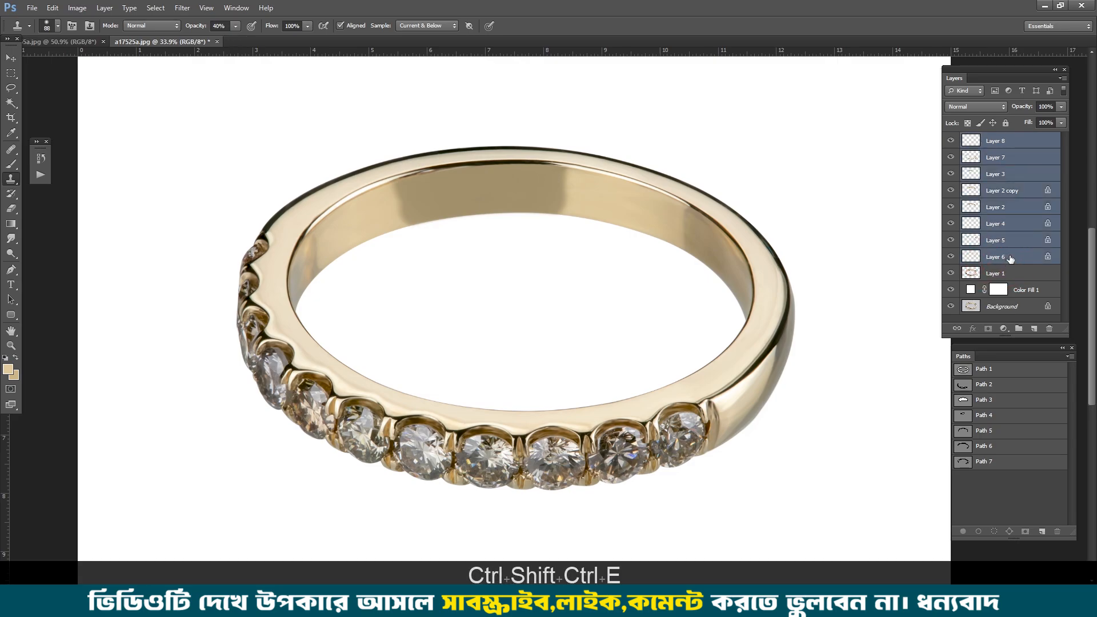
Step: Examine the merged retouch close up around the band, from the upper-left edge to the rightmost stone
{"action": "key", "text": "ctrl+space"}
{"action": "left_click", "coordinate": [456, 134], "text": "ctrl"}
{"action": "left_click_drag", "start_coordinate": [328, 305], "coordinate": [607, 32]}
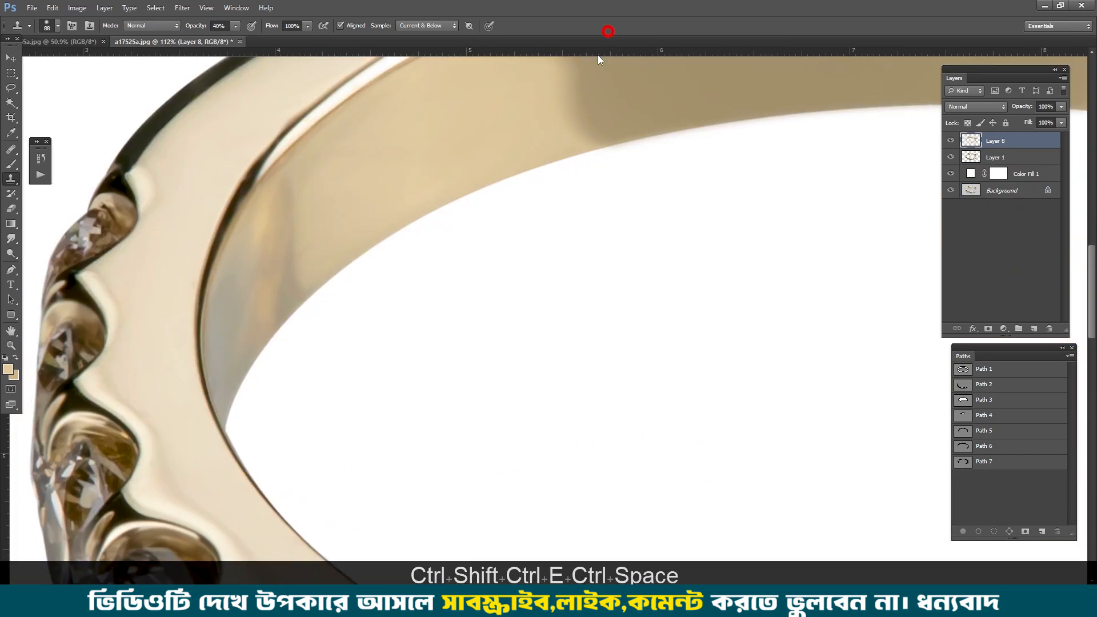
{"action": "left_click_drag", "start_coordinate": [425, 208], "coordinate": [406, 179]}
{"action": "left_click_drag", "start_coordinate": [728, 226], "coordinate": [318, 5]}
{"action": "left_click_drag", "start_coordinate": [651, 195], "coordinate": [247, 143]}
{"action": "left_click_drag", "start_coordinate": [691, 234], "coordinate": [725, 252]}
{"action": "left_click_drag", "start_coordinate": [522, 231], "coordinate": [377, 152]}
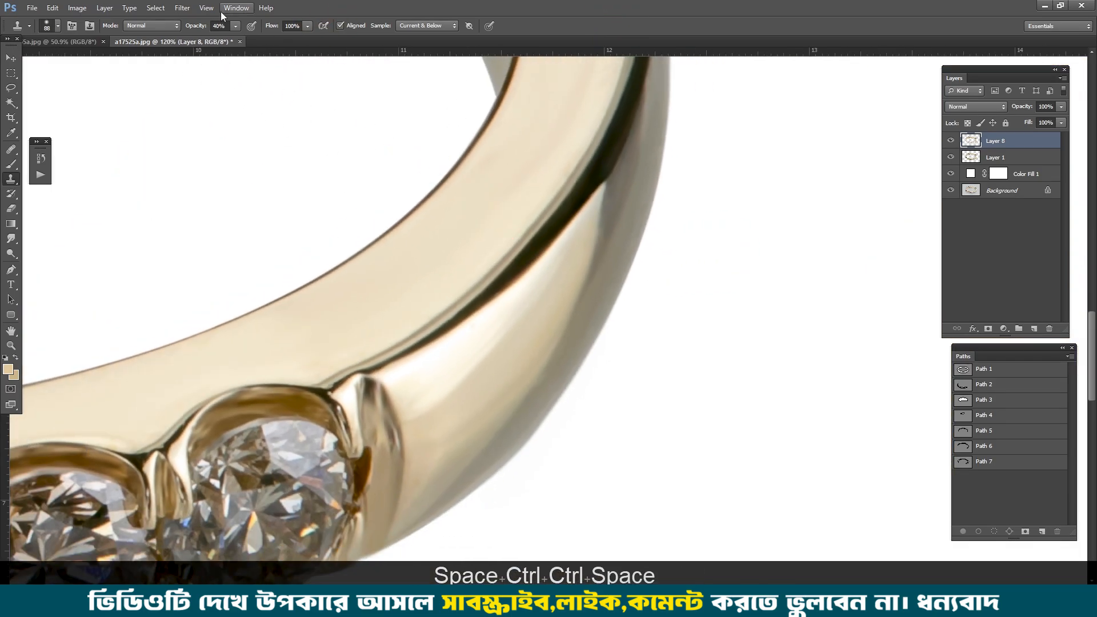
Step: Open the Add Noise filter for the merged Layer 8
{"action": "left_click", "coordinate": [182, 8]}
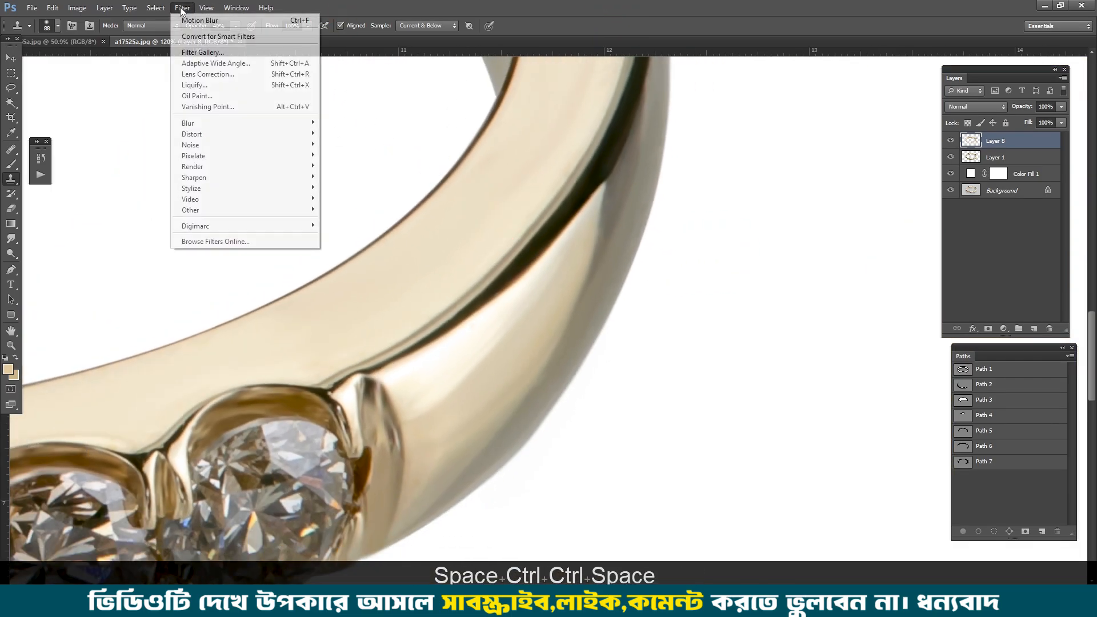
{"action": "left_click", "coordinate": [190, 144]}
{"action": "left_click", "coordinate": [347, 145]}
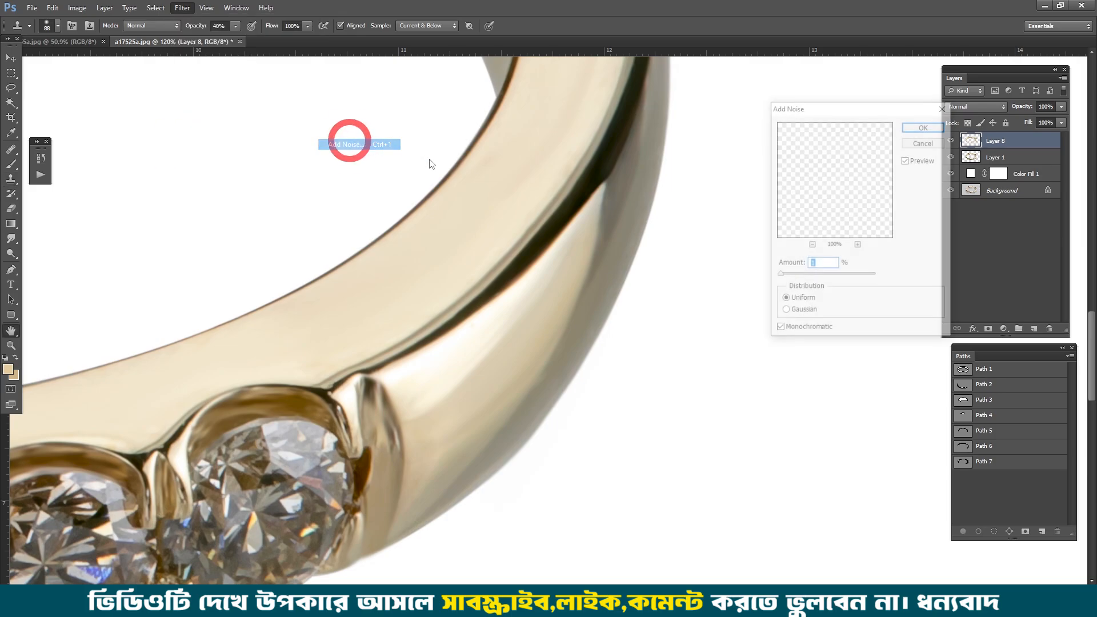
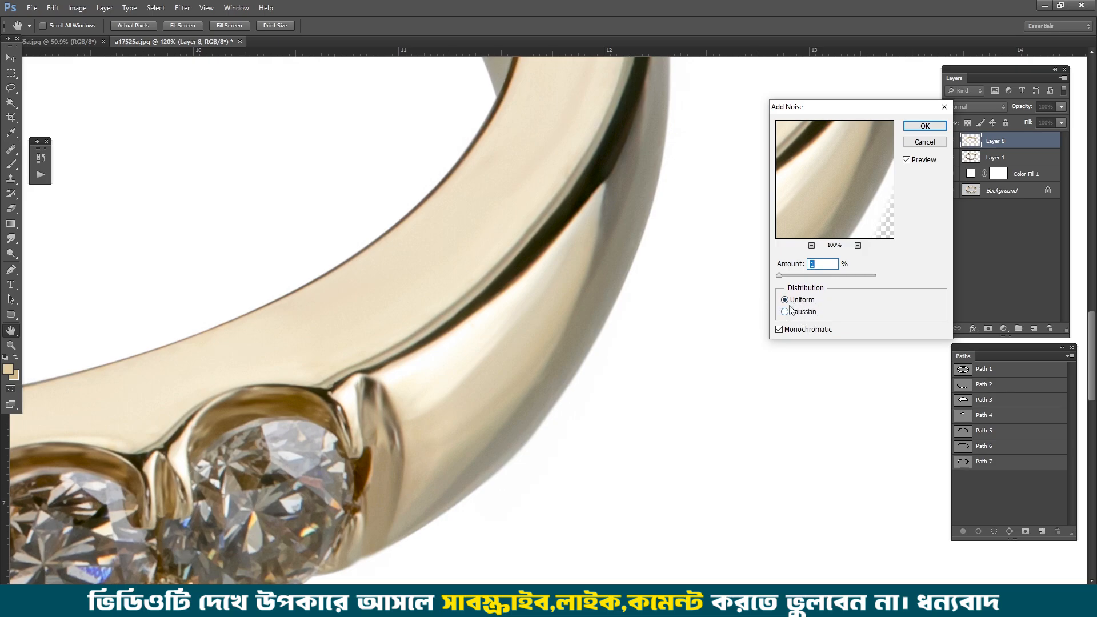
Step: Apply 0.5% uniform, monochromatic noise to the merged Layer 8
{"action": "key", "text": "ctrl+space"}
{"action": "left_click_drag", "start_coordinate": [528, 255], "coordinate": [560, 277]}
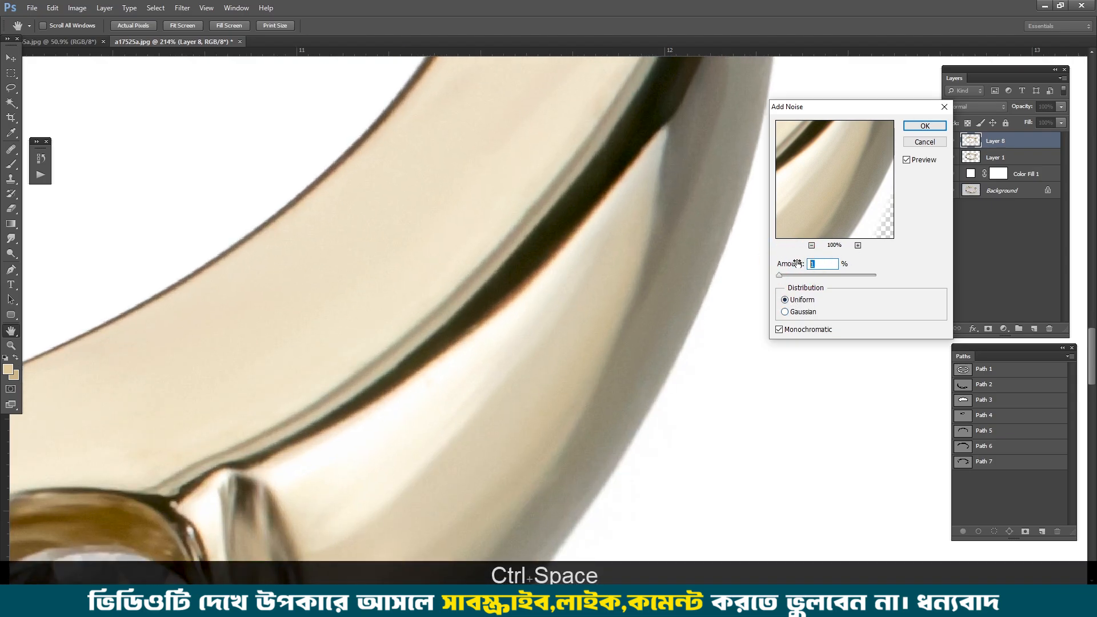
{"action": "type", "text": "0.6"}
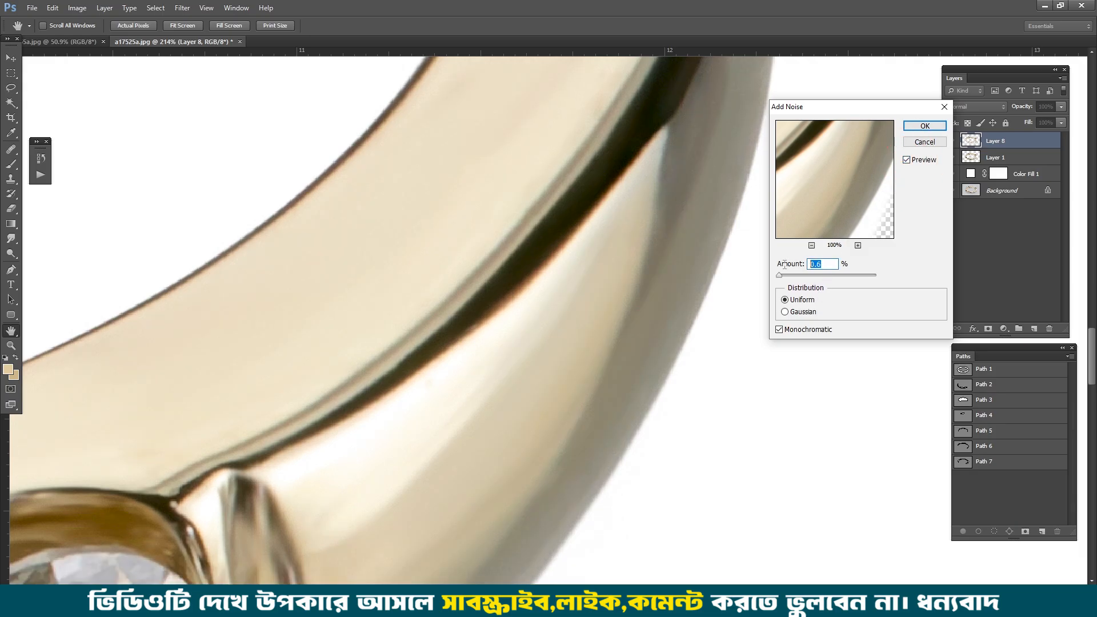
{"action": "type", "text": "0.5"}
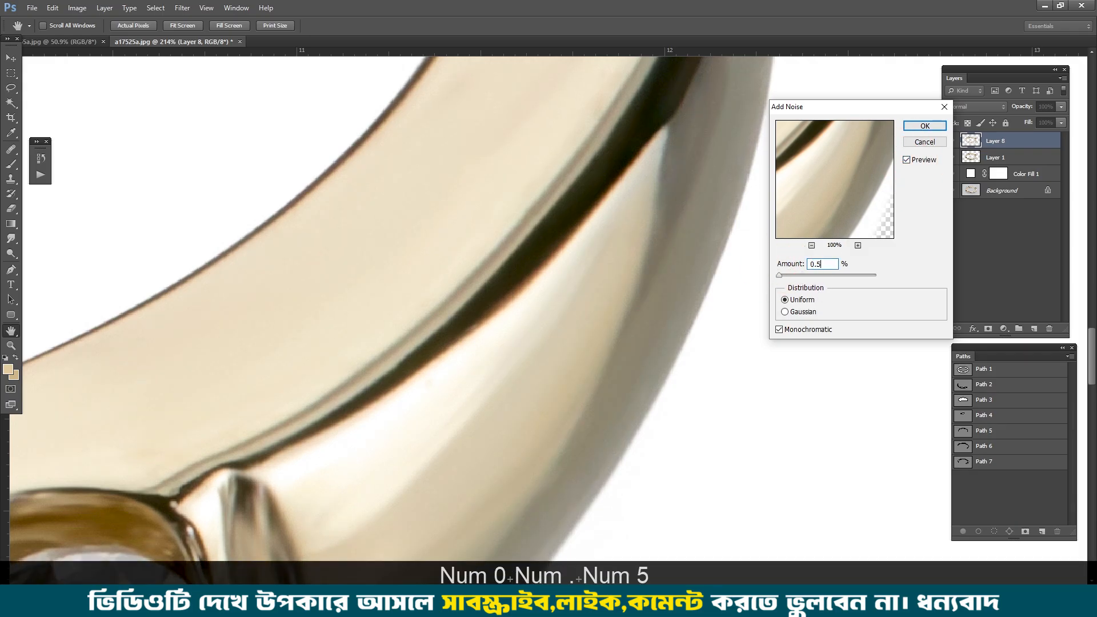
{"action": "key", "text": "Return"}
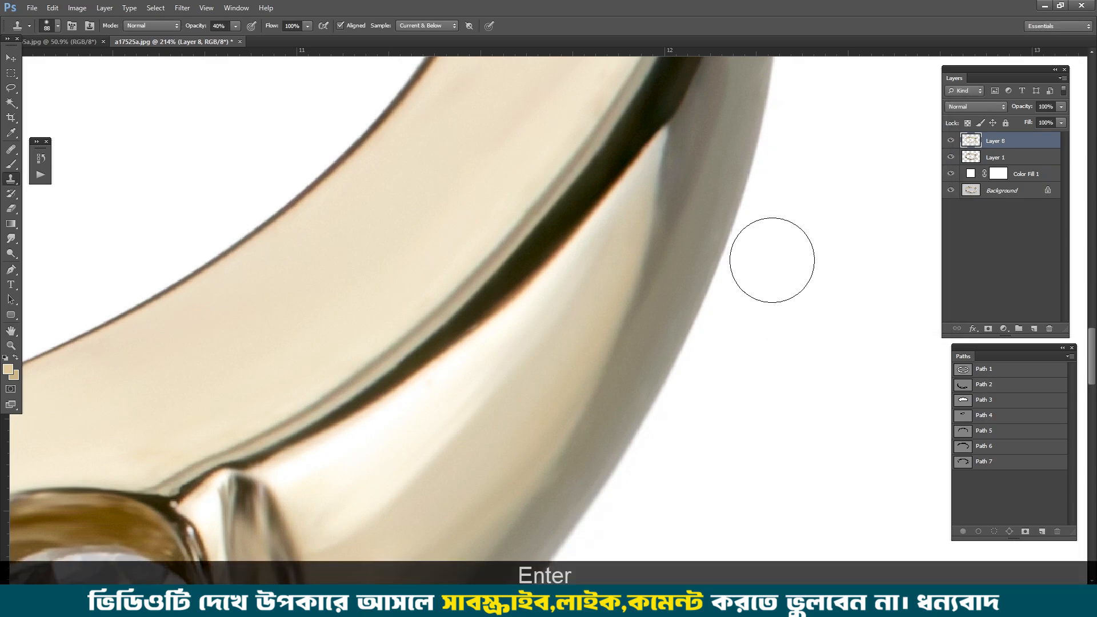
Step: Soften the merged Layer 8 with a Gaussian Blur of 0.3 pixels radius
{"action": "scroll", "coordinate": [640, 271], "scroll_direction": "down", "scroll_amount": 3}
{"action": "left_click_drag", "start_coordinate": [543, 232], "coordinate": [592, 276]}
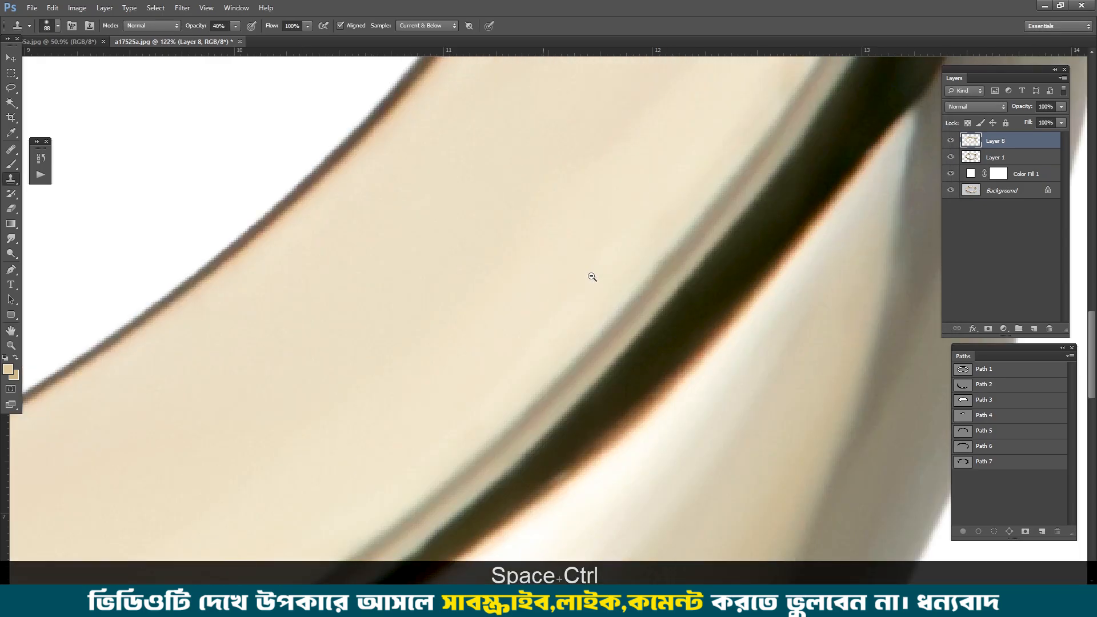
{"action": "left_click", "coordinate": [202, 10]}
{"action": "left_click", "coordinate": [201, 10]}
{"action": "left_click", "coordinate": [183, 4]}
{"action": "left_click", "coordinate": [183, 4]}
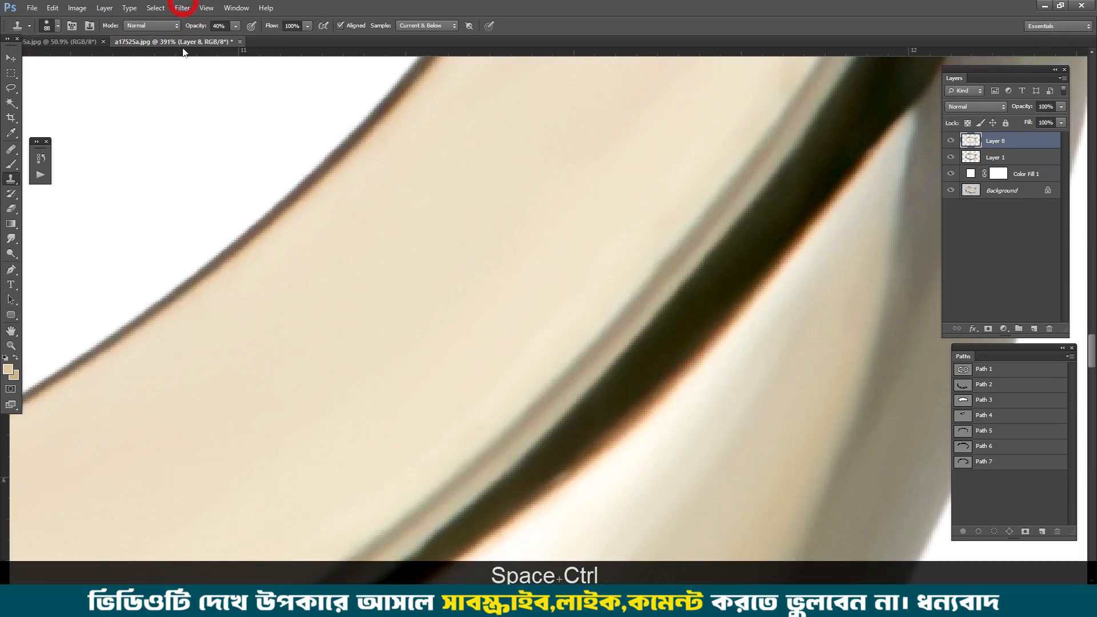
{"action": "left_click", "coordinate": [185, 9]}
{"action": "mouse_move", "coordinate": [194, 123]}
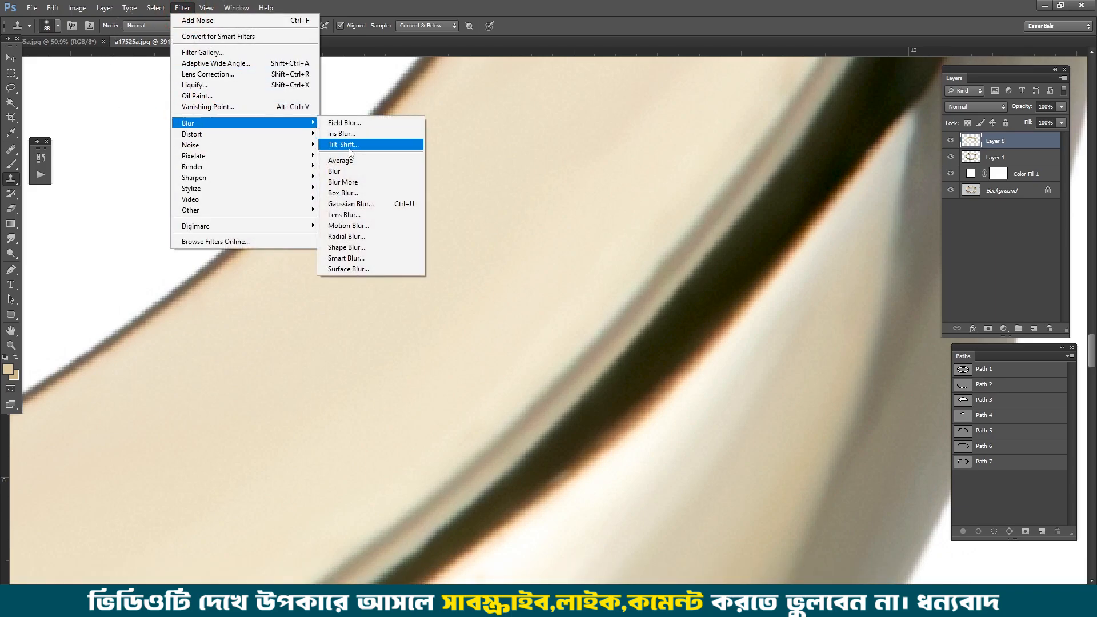
{"action": "left_click", "coordinate": [371, 205]}
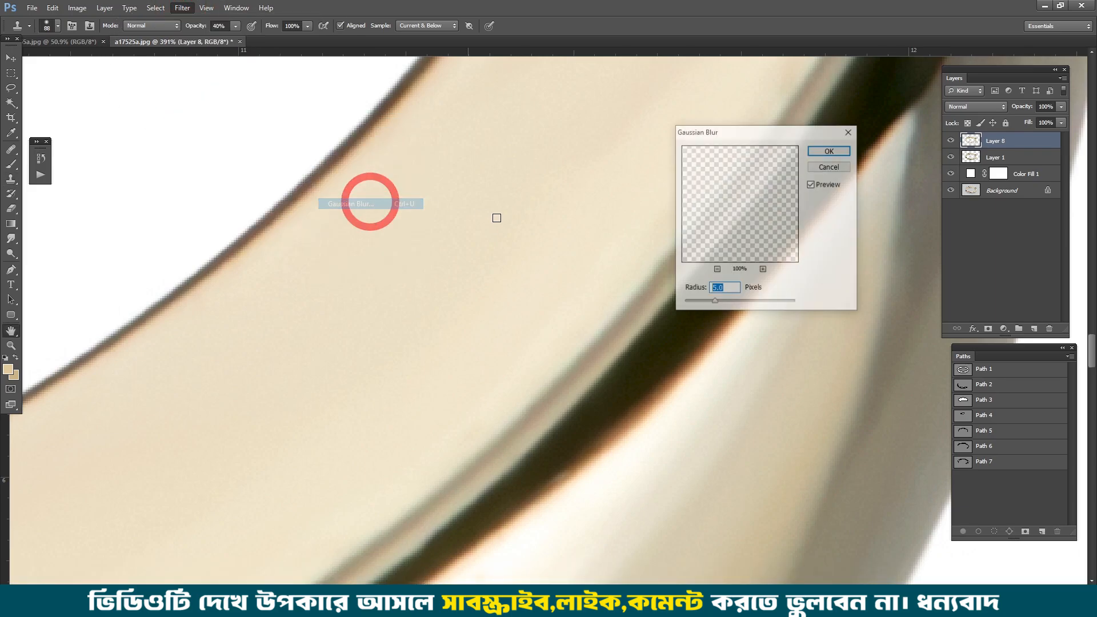
{"action": "type", "text": "0.3"}
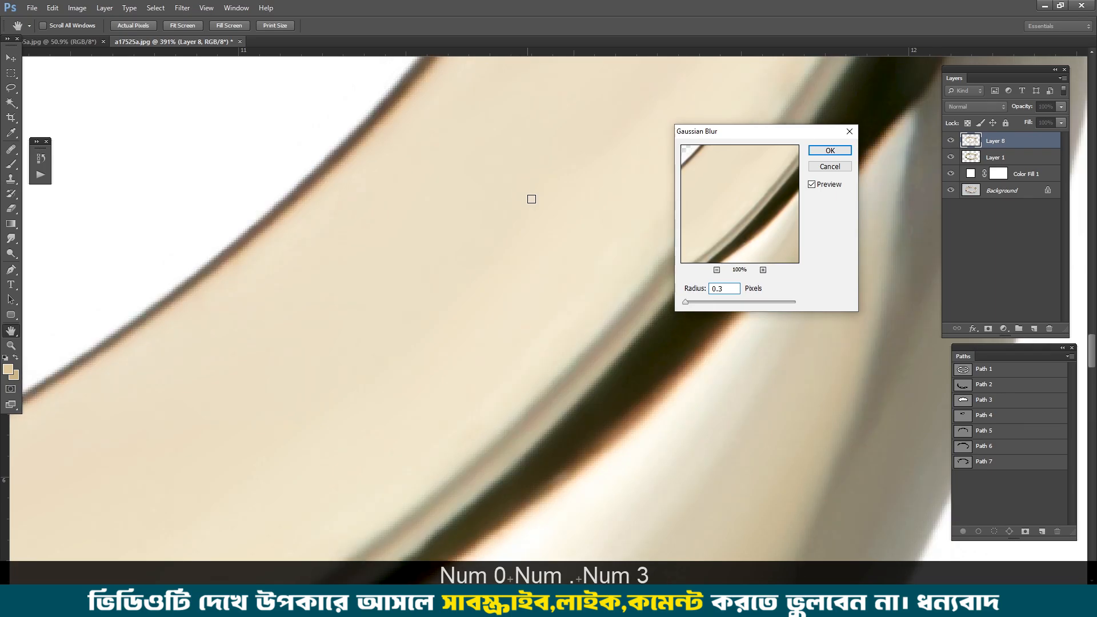
{"action": "key", "text": "Return"}
{"action": "scroll", "coordinate": [536, 201], "scroll_direction": "down", "scroll_amount": 5}
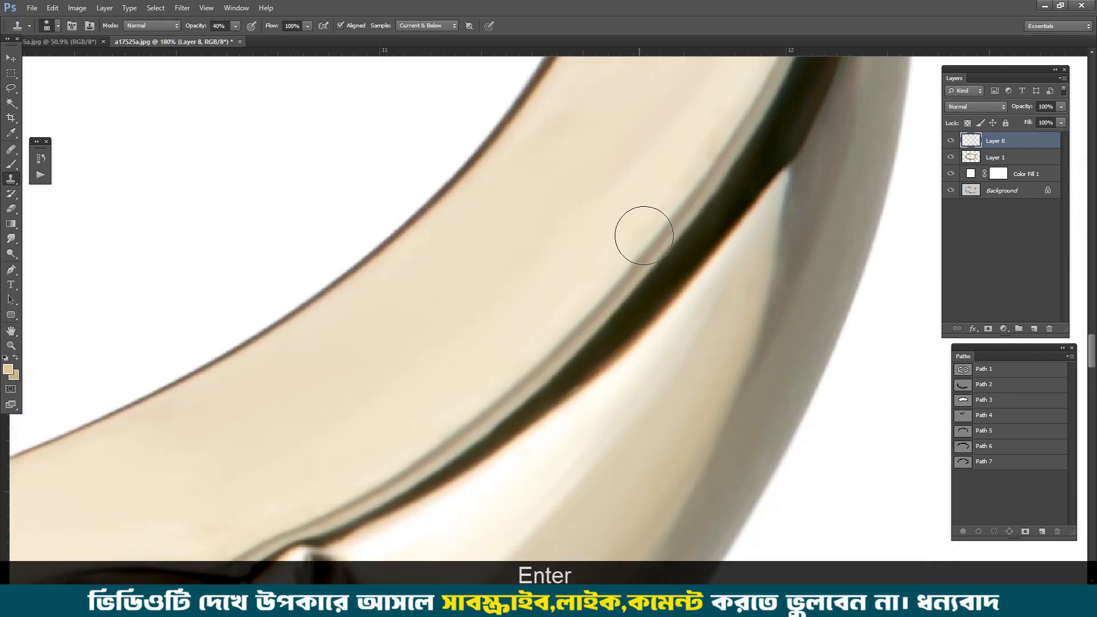
{"action": "key", "text": "ctrl+0"}
{"action": "key", "text": "Delete"}
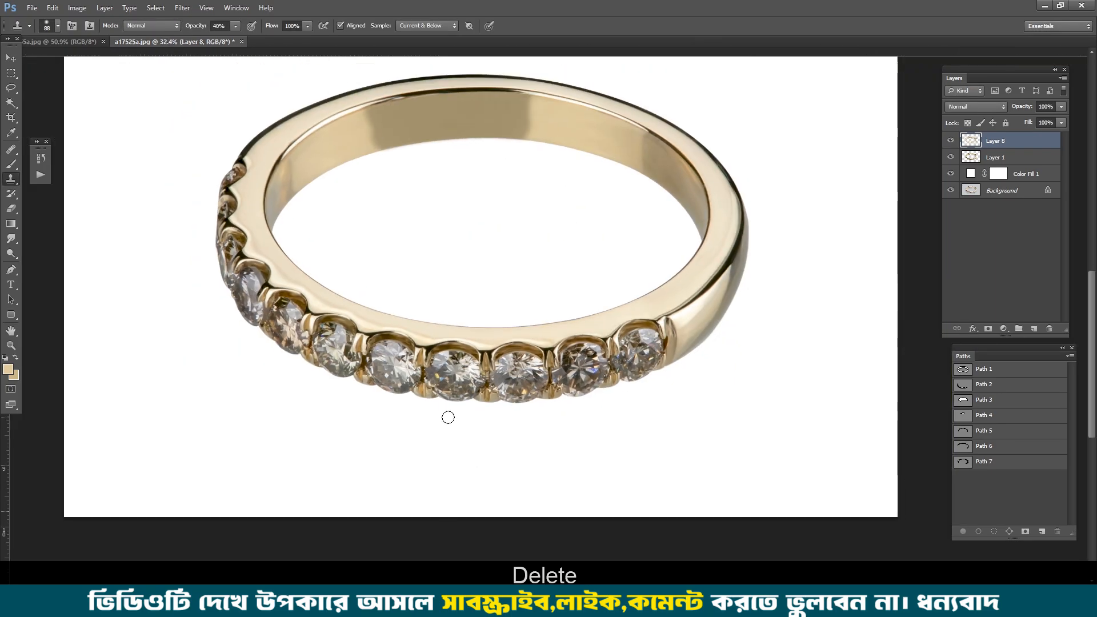
{"action": "key", "text": "l"}
{"action": "scroll", "coordinate": [514, 377], "scroll_direction": "up", "scroll_amount": 1}
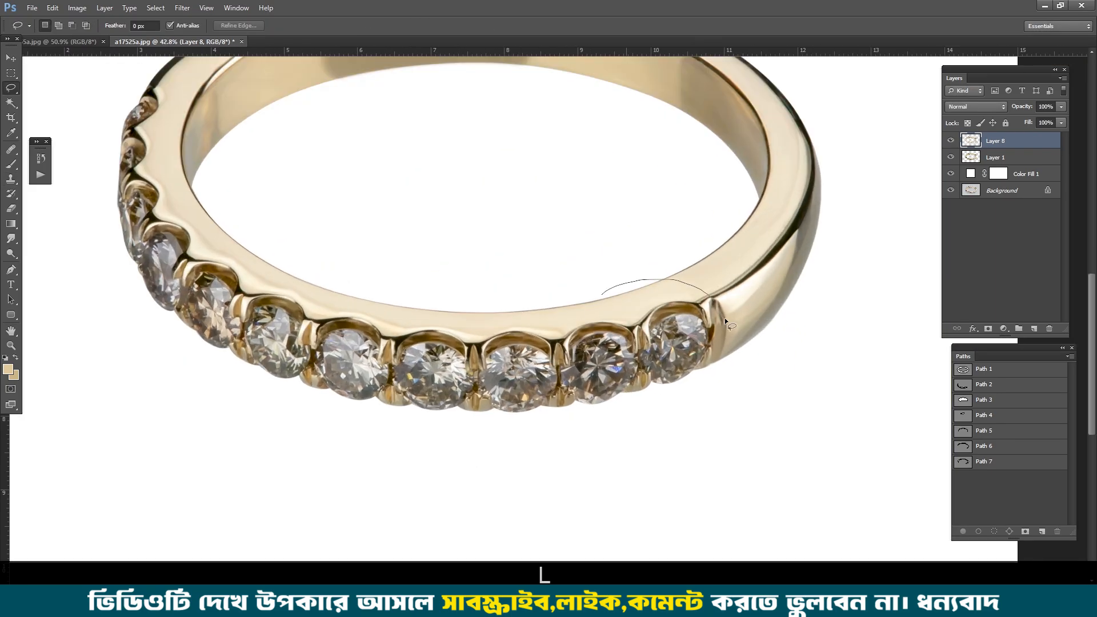
{"action": "left_click_drag", "start_coordinate": [130, 252], "coordinate": [244, 324]}
{"action": "key", "text": "ctrl+d"}
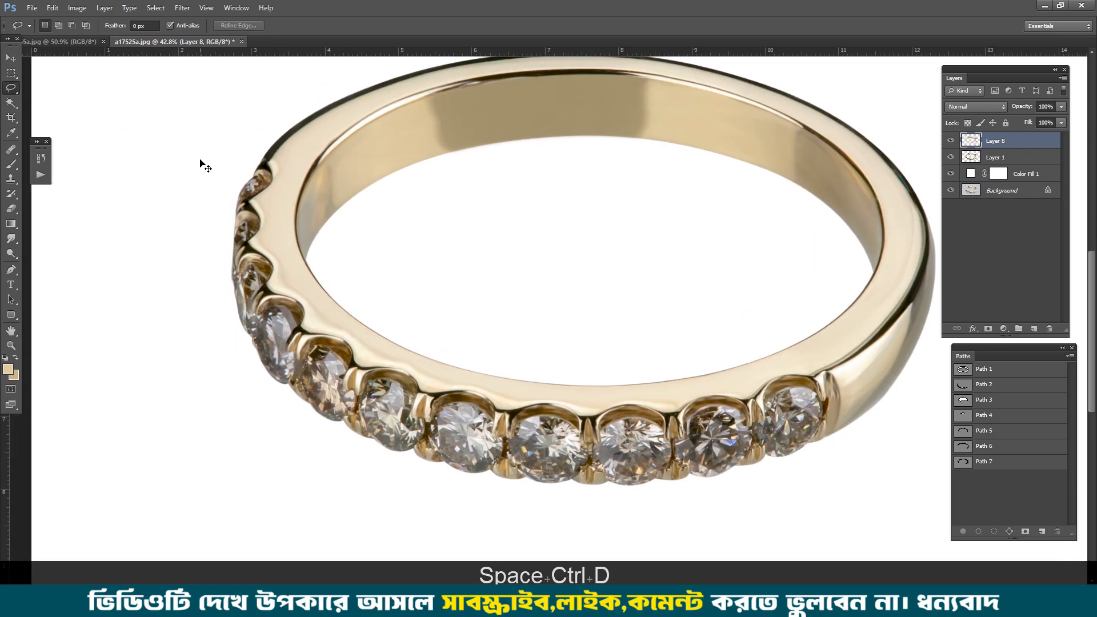
{"action": "left_click_drag", "start_coordinate": [207, 146], "coordinate": [765, 294]}
{"action": "left_click_drag", "start_coordinate": [187, 392], "coordinate": [197, 189]}
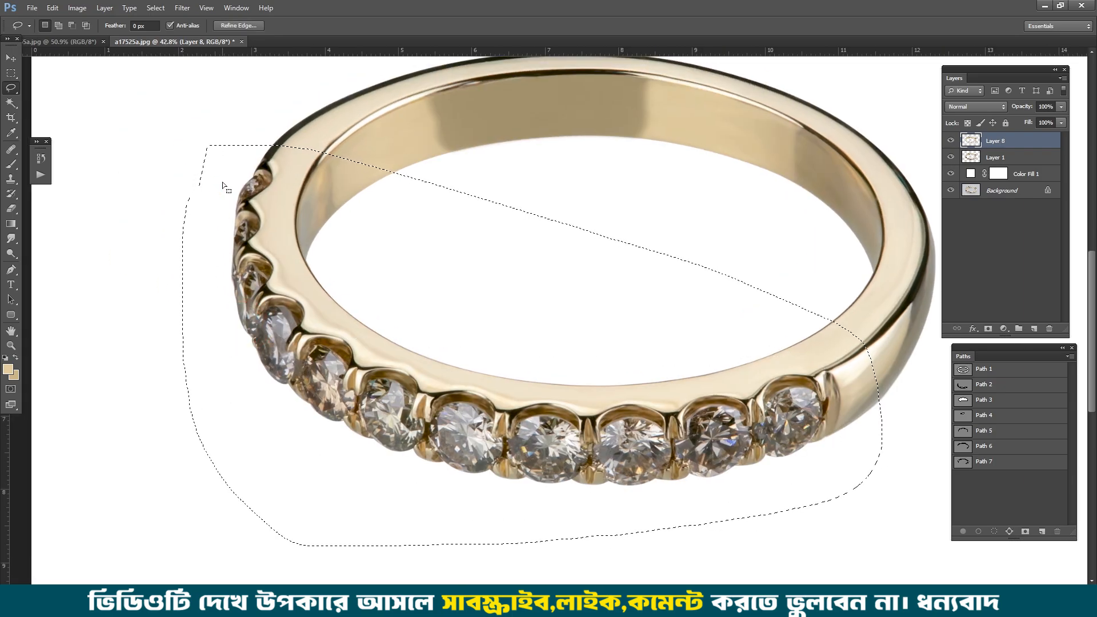
{"action": "key", "text": "ctrl"}
{"action": "key", "text": "ctrl+d"}
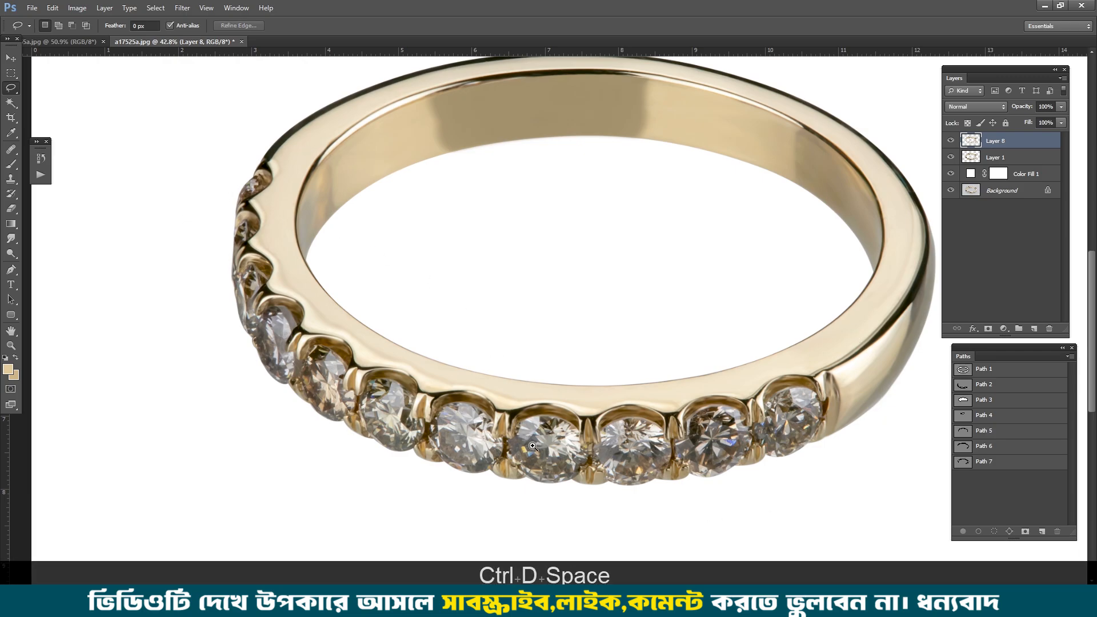
Step: Load the path around the row of stones as a selection and feather its edge
{"action": "mouse_move", "coordinate": [533, 442]}
{"action": "left_mouse_down"}
{"action": "mouse_move", "coordinate": [599, 442]}
{"action": "mouse_move", "coordinate": [559, 442]}
{"action": "left_mouse_up"}
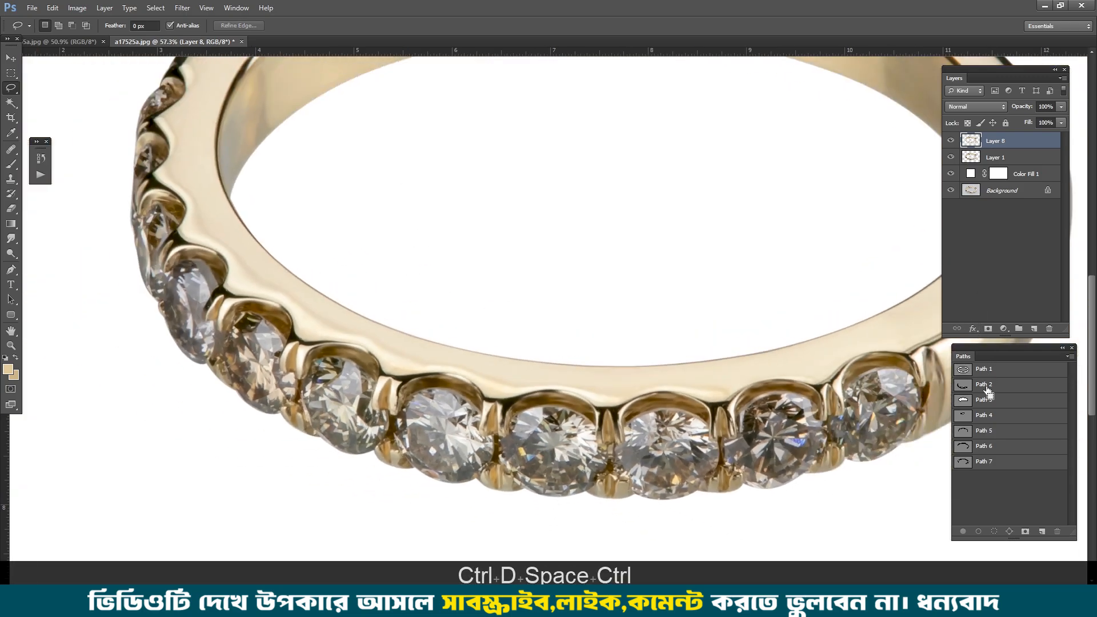
{"action": "left_click", "coordinate": [962, 368], "text": "ctrl"}
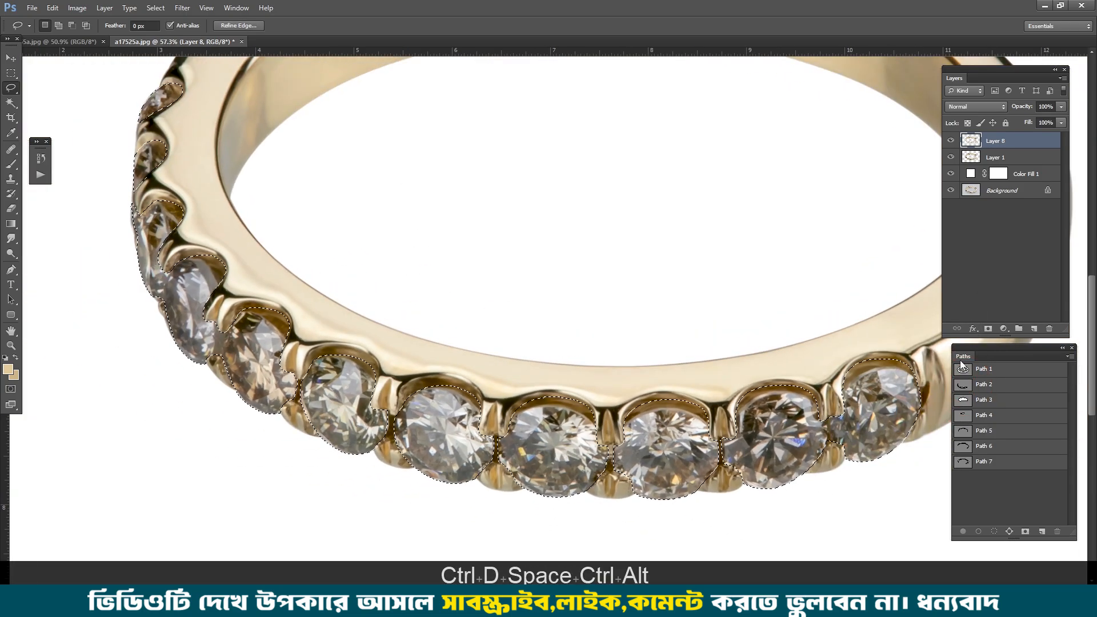
{"action": "key", "text": "ctrl+alt+d"}
{"action": "key", "text": "Return"}
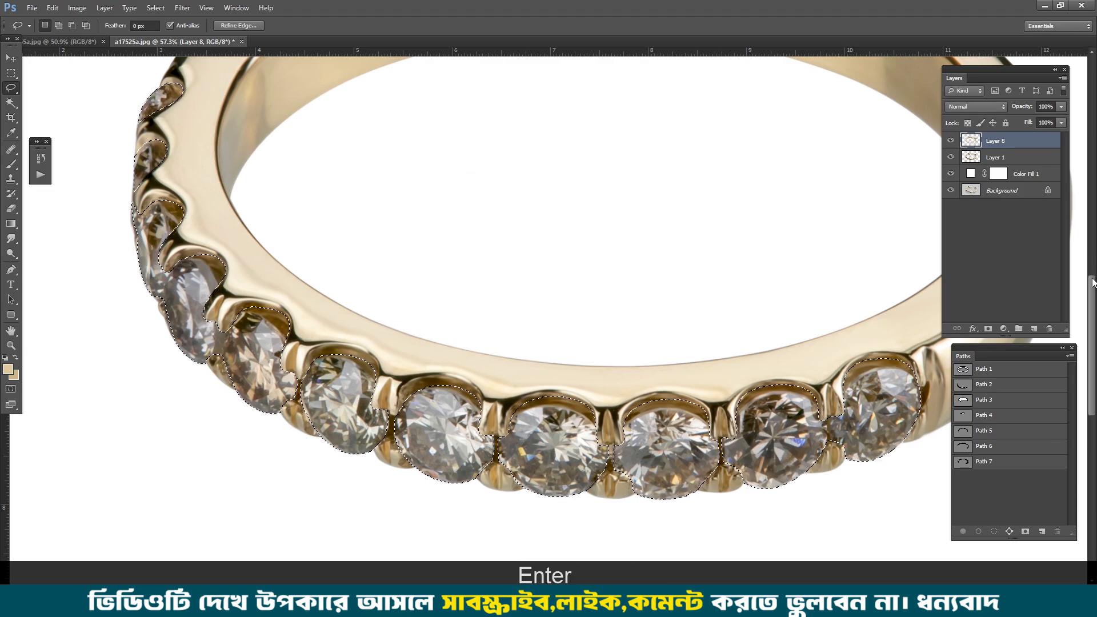
Step: Add a Levels adjustment limited to the stones, with input black 10 and input white 221, and compare it on and off
{"action": "left_click", "coordinate": [1004, 328]}
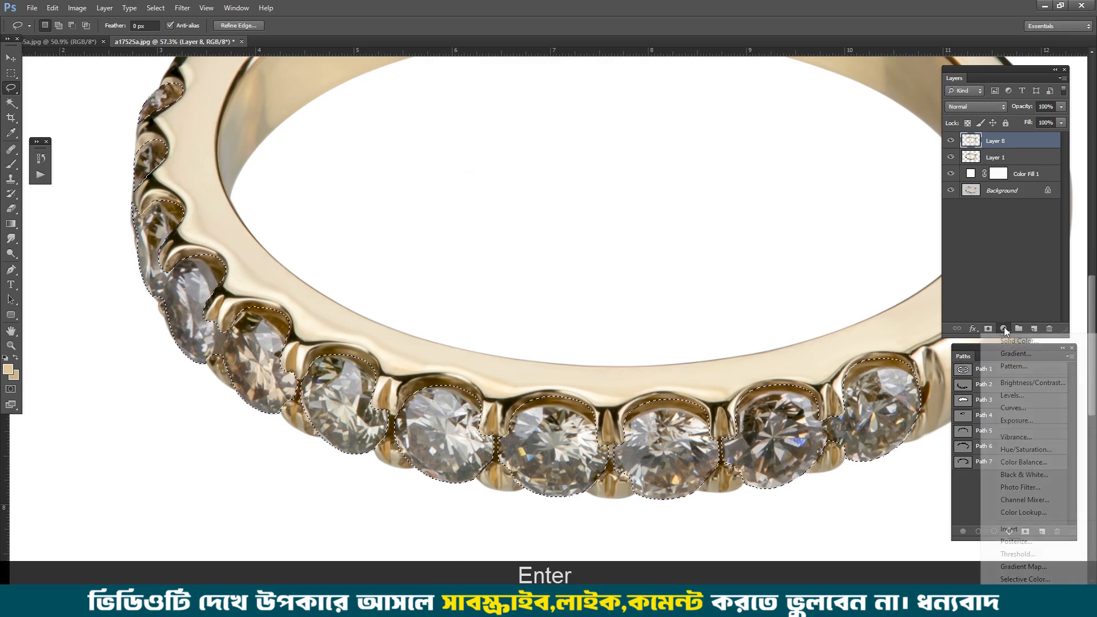
{"action": "left_click", "coordinate": [1012, 394]}
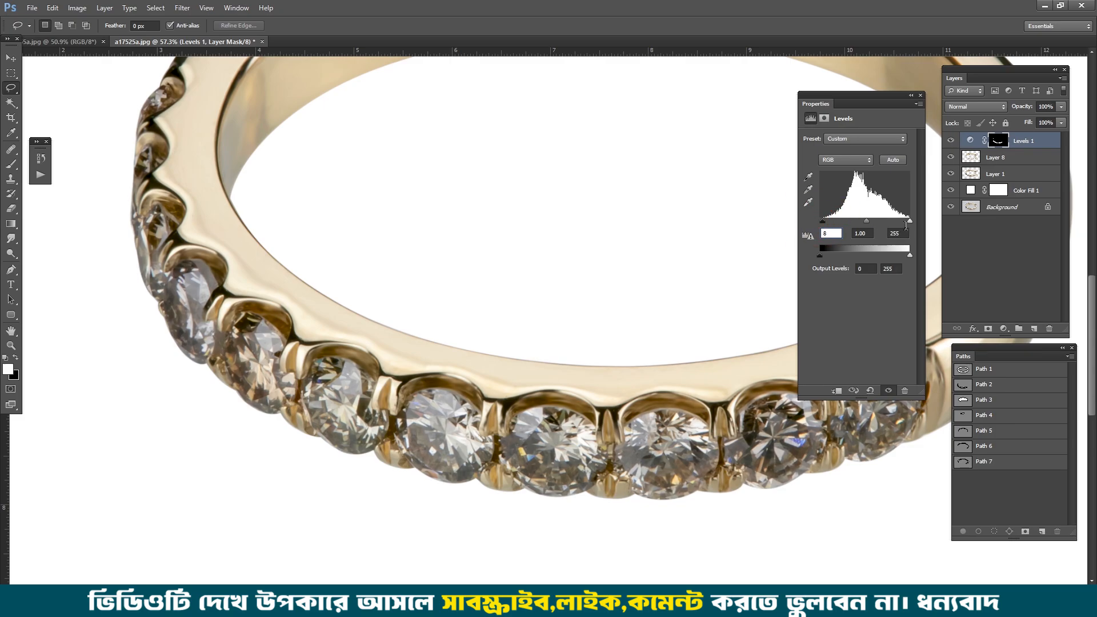
{"action": "left_click_drag", "start_coordinate": [910, 225], "coordinate": [902, 224]}
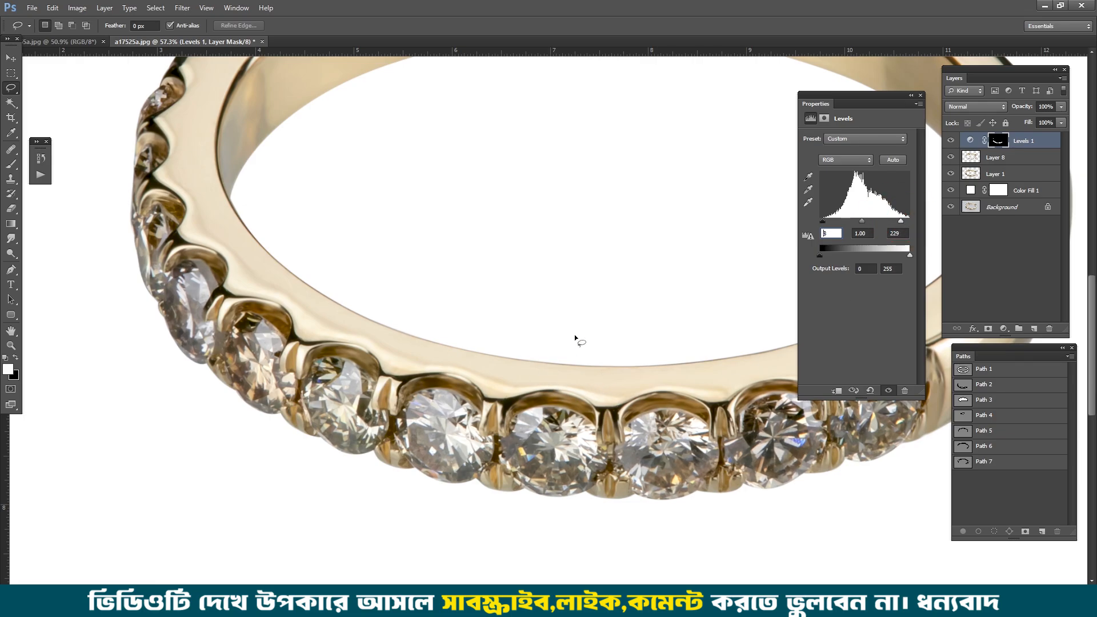
{"action": "left_click", "coordinate": [888, 391]}
{"action": "left_click", "coordinate": [888, 390]}
{"action": "left_click", "coordinate": [888, 391]}
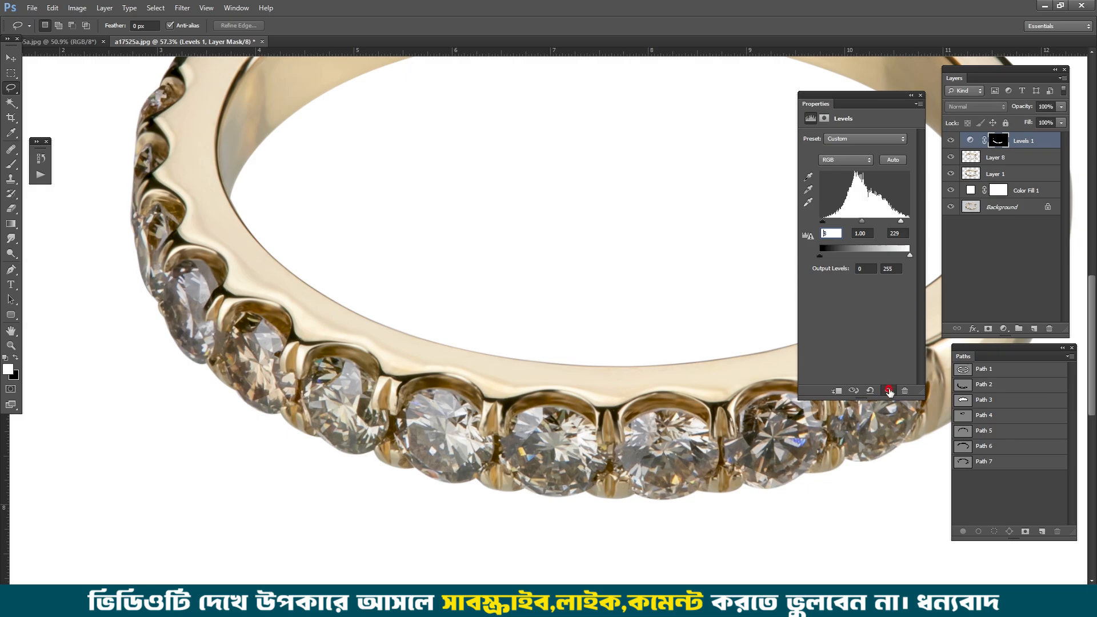
{"action": "left_click", "coordinate": [888, 390]}
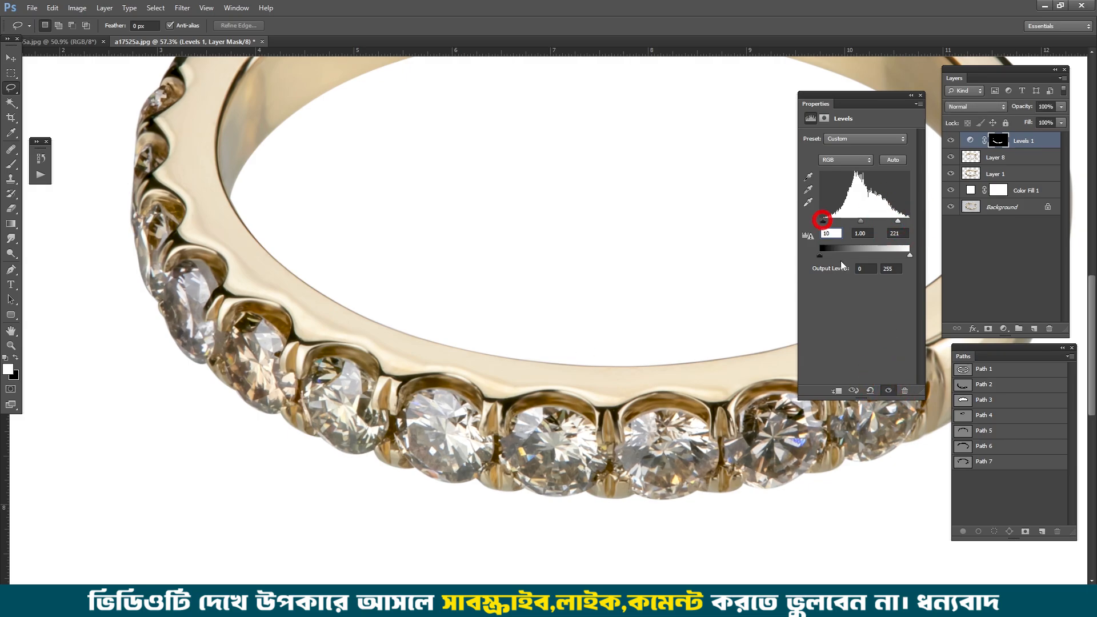
{"action": "left_click", "coordinate": [888, 391]}
{"action": "left_click", "coordinate": [888, 391]}
{"action": "left_click", "coordinate": [888, 390]}
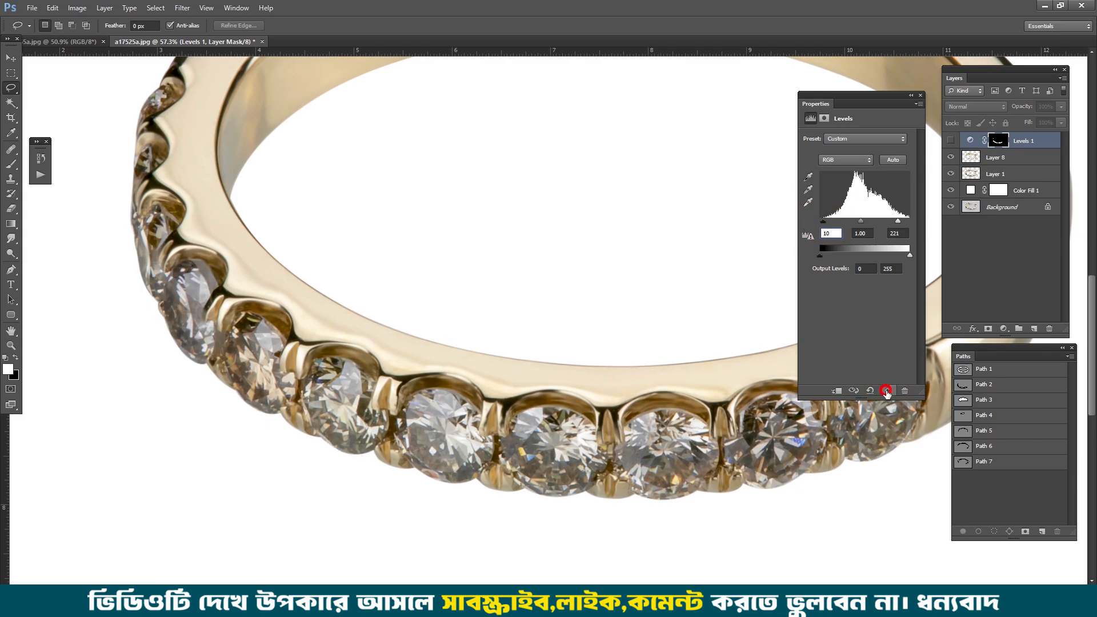
{"action": "left_click", "coordinate": [888, 391]}
{"action": "left_click", "coordinate": [888, 391]}
{"action": "left_click", "coordinate": [888, 391]}
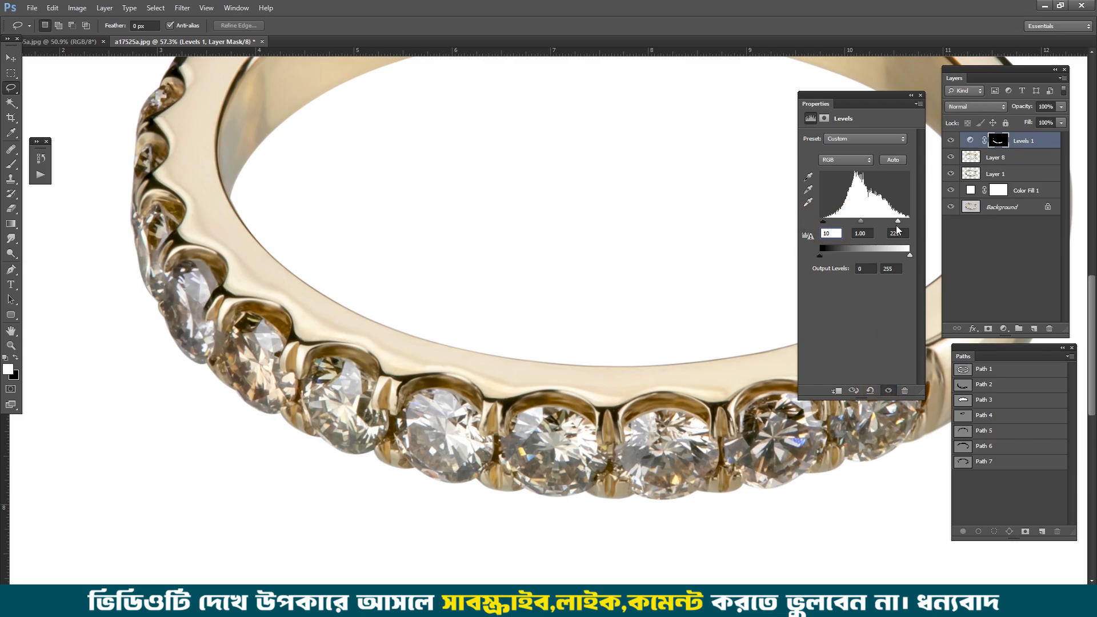
{"action": "left_click", "coordinate": [910, 96]}
Step: Load the whole ring's outline from Layer 1 as a selection and feather it by 0.5 pixels
{"action": "scroll", "coordinate": [605, 294], "scroll_direction": "down", "scroll_amount": 8}
{"action": "key", "text": "space"}
{"action": "left_click", "coordinate": [583, 298]}
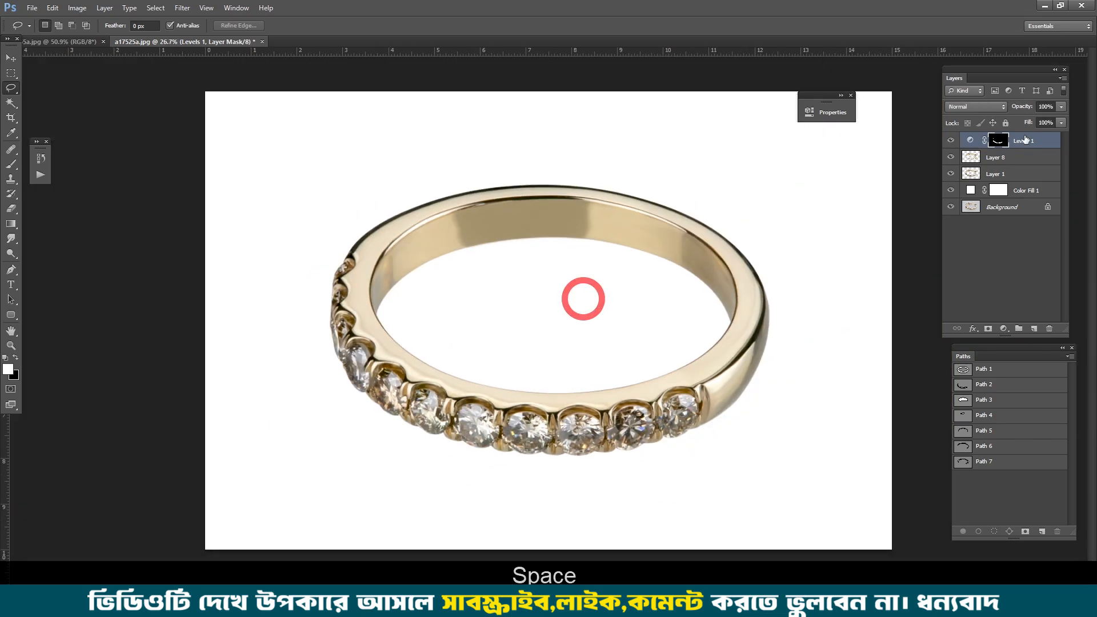
{"action": "left_click", "coordinate": [971, 173], "text": "ctrl"}
{"action": "key", "text": "ctrl+alt+d"}
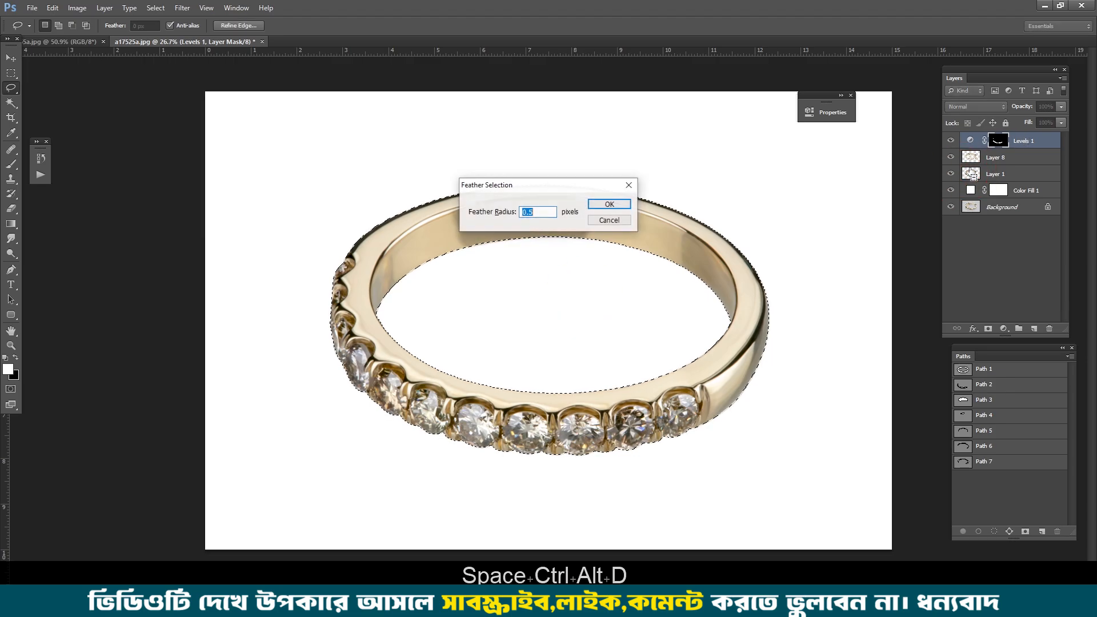
{"action": "key", "text": "Return"}
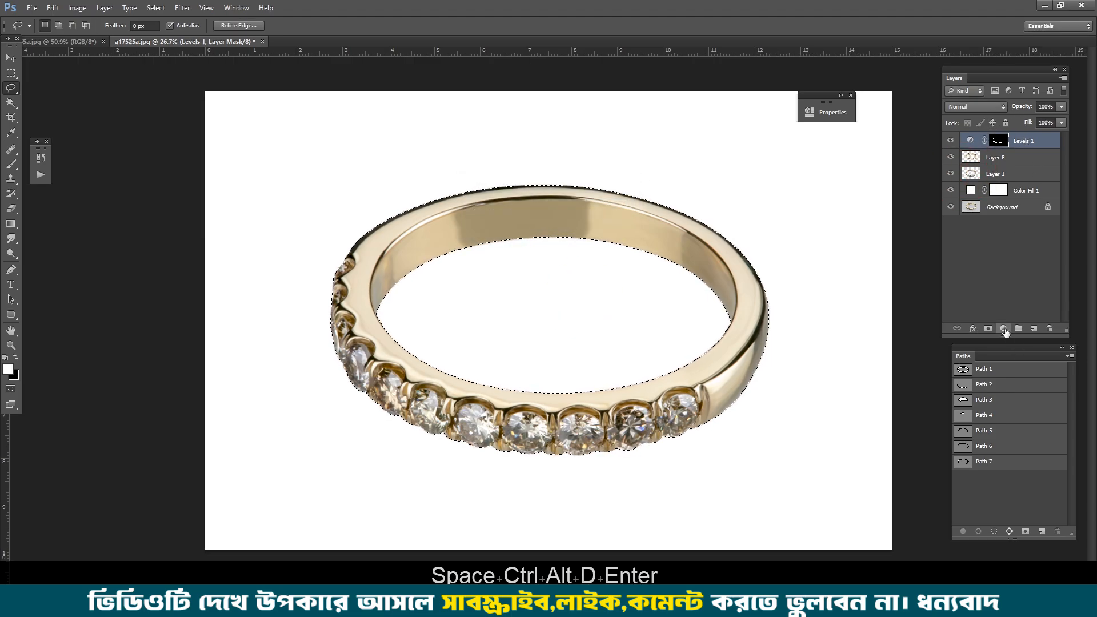
Step: Add a Levels adjustment masked to the ring, with input black 16 and input white 242
{"action": "left_click", "coordinate": [1003, 328]}
{"action": "left_click", "coordinate": [1019, 396]}
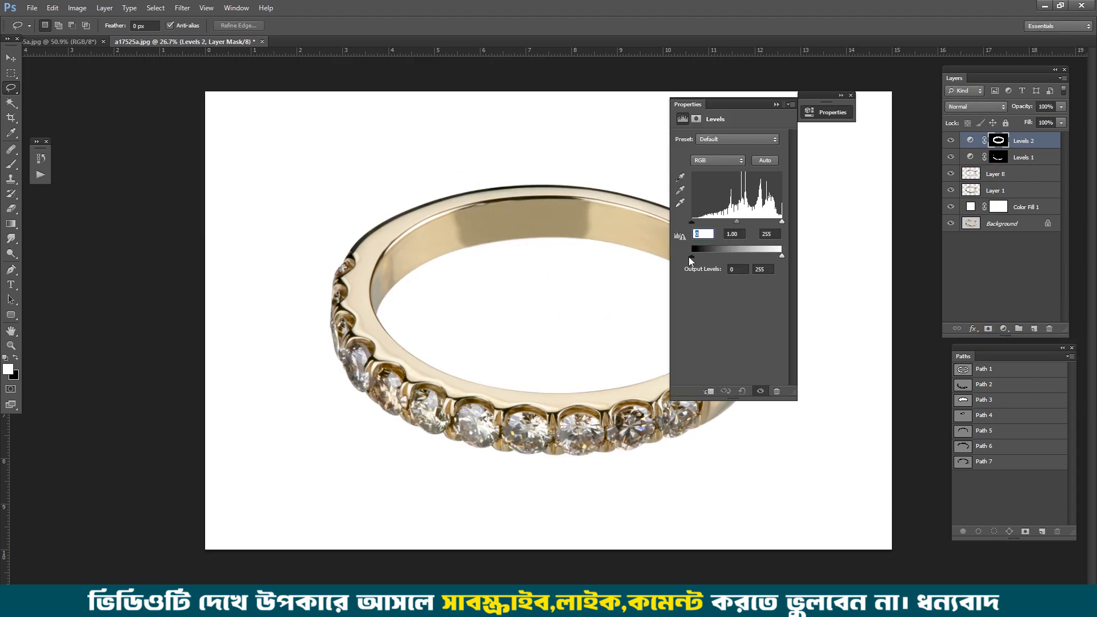
{"action": "left_click_drag", "start_coordinate": [692, 222], "coordinate": [698, 223]}
{"action": "left_click_drag", "start_coordinate": [781, 222], "coordinate": [776, 223]}
{"action": "left_click", "coordinate": [760, 391]}
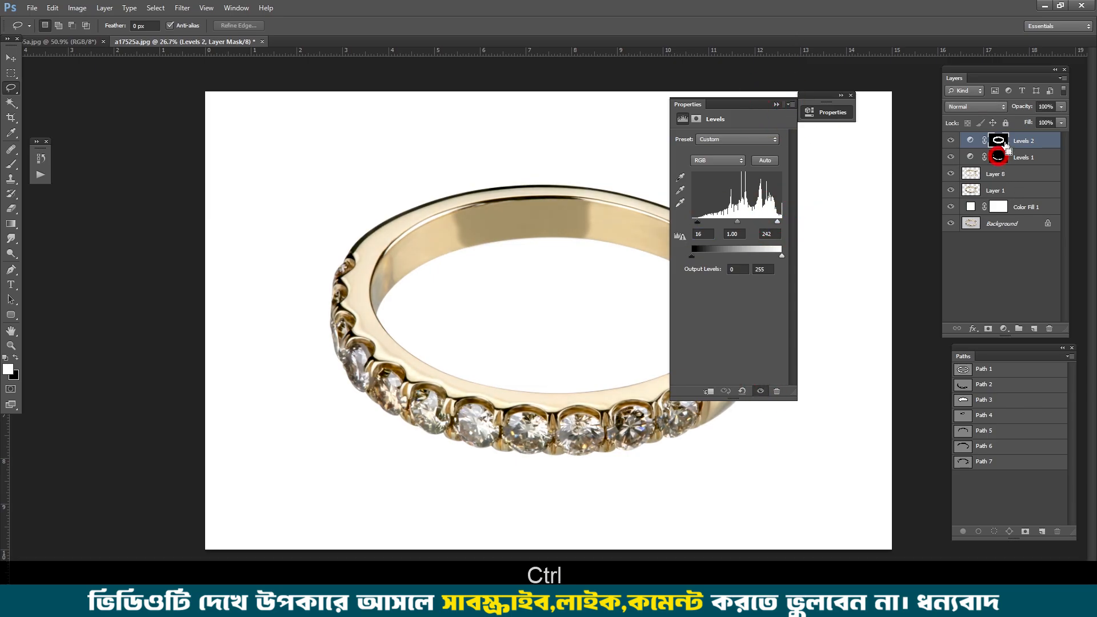
Step: Remove the stones from the Levels 2 mask, using the Levels 1 mask as the selection, so that the correction affects only the metal
{"action": "left_click", "coordinate": [998, 140]}
{"action": "left_click", "coordinate": [998, 140], "text": "alt"}
{"action": "scroll", "coordinate": [483, 465], "scroll_direction": "up", "scroll_amount": 1}
{"action": "key", "text": "Delete"}
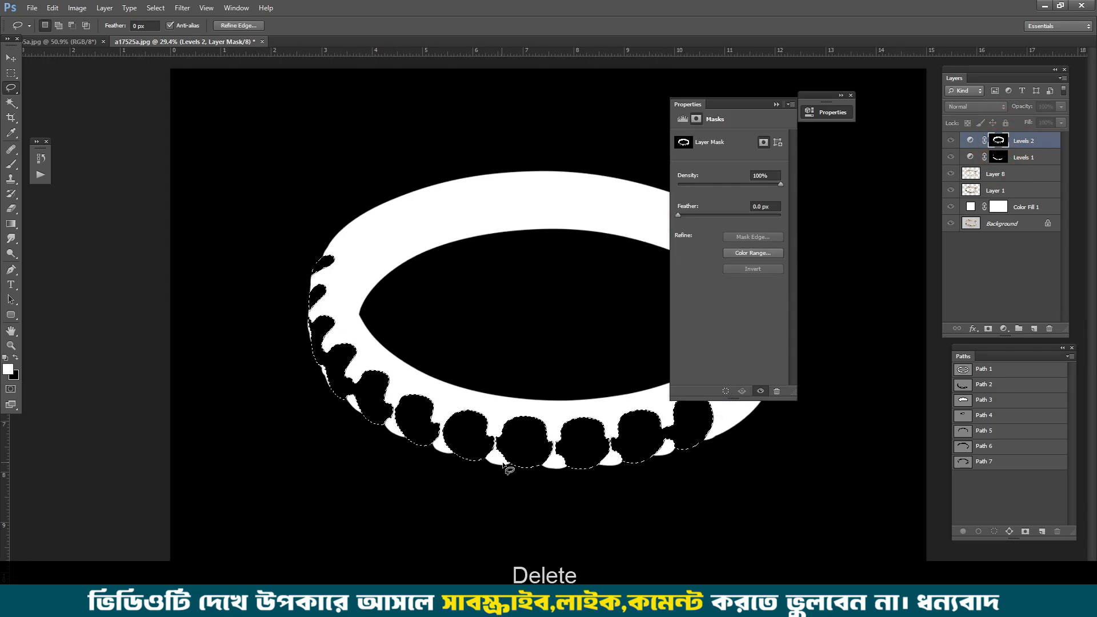
{"action": "key", "text": "ctrl+d"}
{"action": "left_click", "coordinate": [997, 142], "text": "alt"}
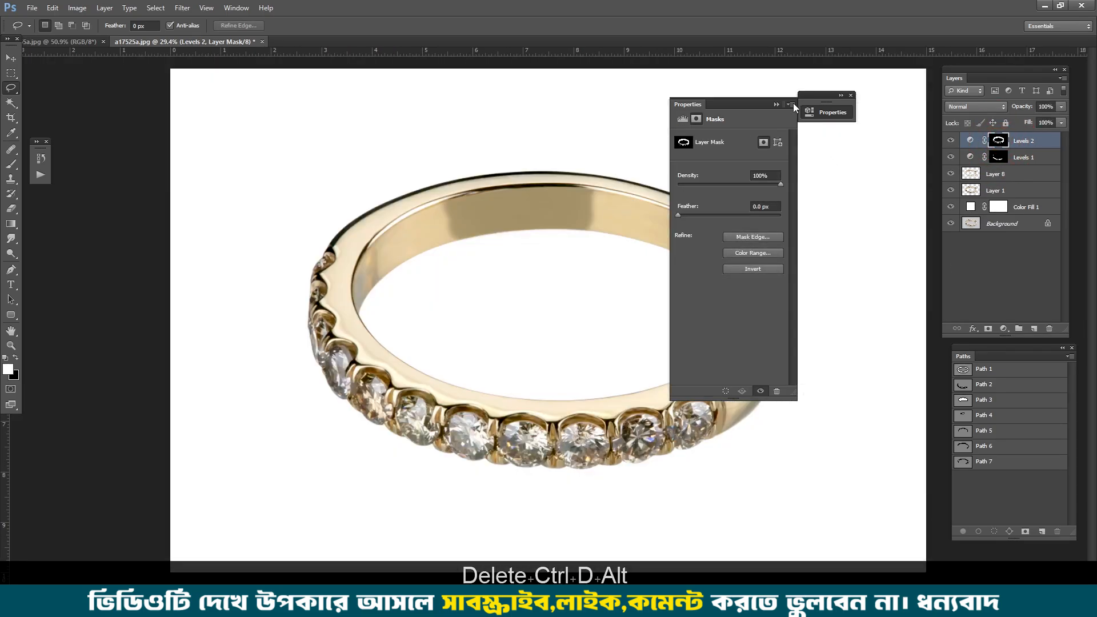
{"action": "left_click", "coordinate": [776, 104]}
Step: Compare the ring with and without the Levels 2 correction, and with the original Background photo
{"action": "scroll", "coordinate": [571, 413], "scroll_direction": "up", "scroll_amount": 5}
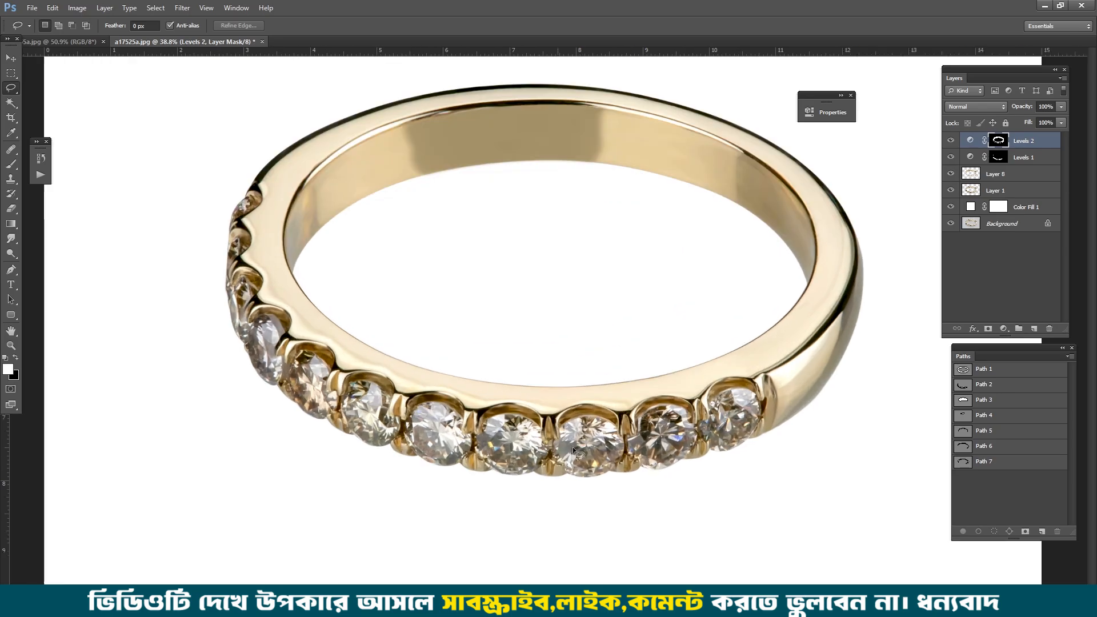
{"action": "left_click", "coordinate": [951, 143]}
{"action": "left_click", "coordinate": [951, 142]}
{"action": "left_click", "coordinate": [951, 143]}
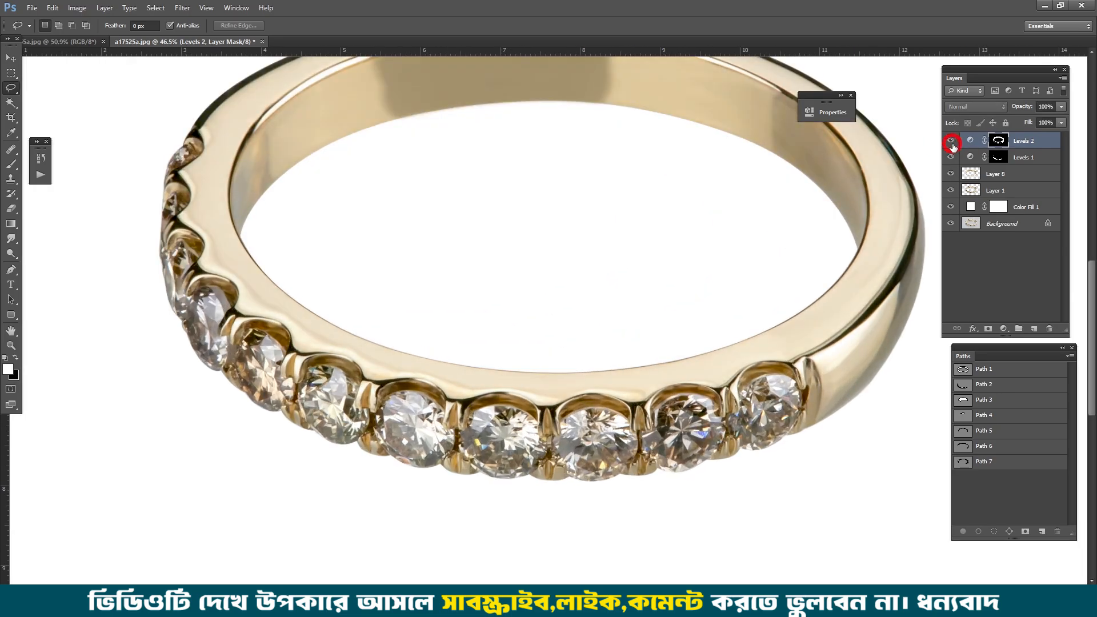
{"action": "left_click", "coordinate": [951, 143]}
{"action": "left_click", "coordinate": [951, 143]}
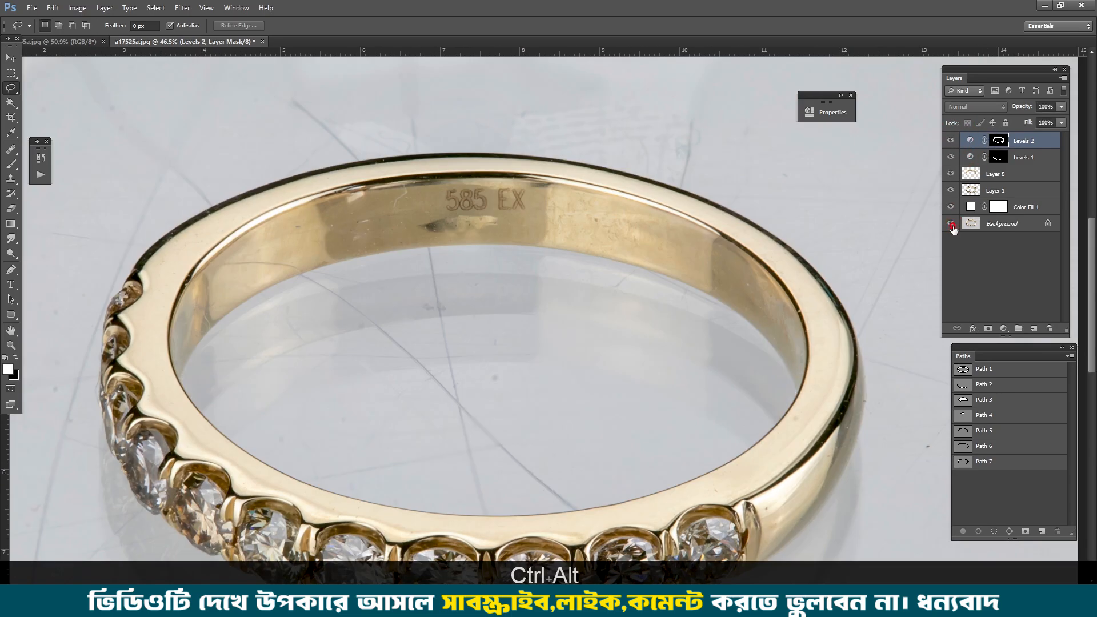
Step: Compare the inner band's retouched metal, viewed close up, with the original Background photo
{"action": "left_click", "coordinate": [950, 223], "text": "ctrl+alt"}
{"action": "left_click", "coordinate": [948, 140]}
{"action": "left_click", "coordinate": [949, 141]}
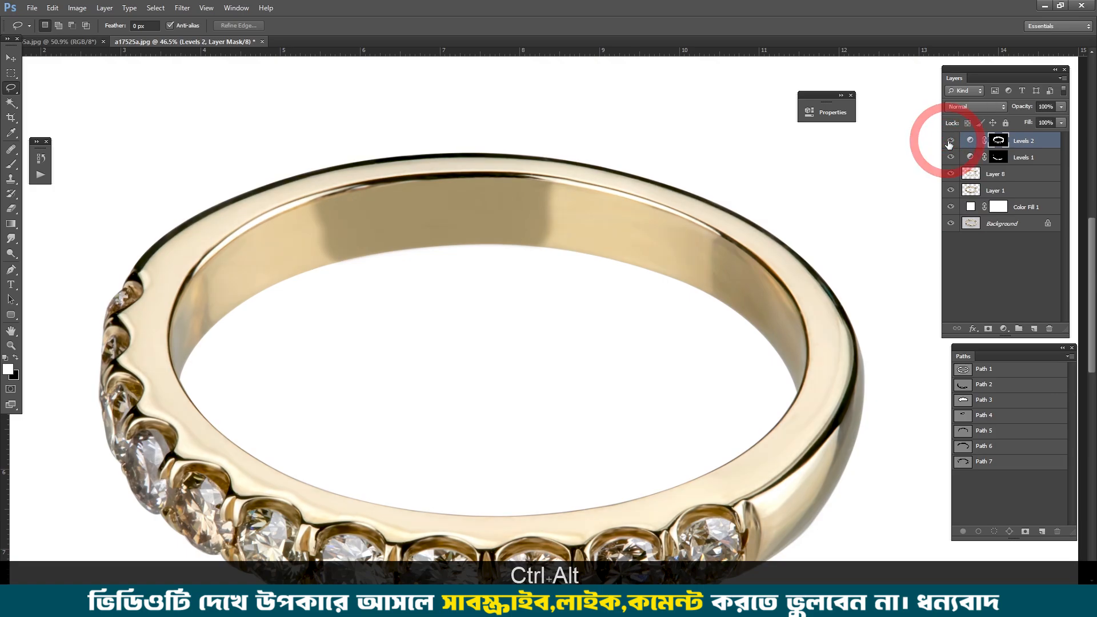
{"action": "left_click", "coordinate": [948, 141]}
{"action": "left_click", "coordinate": [949, 141]}
{"action": "left_click_drag", "start_coordinate": [689, 203], "coordinate": [748, 262]}
{"action": "left_click_drag", "start_coordinate": [495, 274], "coordinate": [590, 257]}
{"action": "left_click", "coordinate": [950, 223]}
{"action": "left_click", "coordinate": [950, 224]}
{"action": "left_click", "coordinate": [950, 224]}
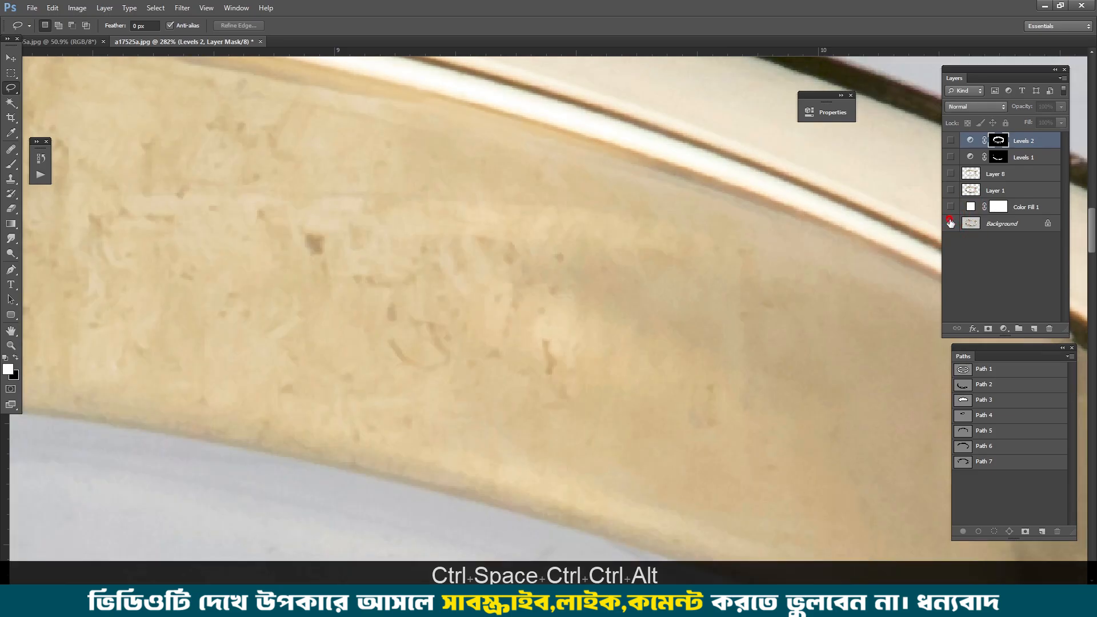
{"action": "left_click", "coordinate": [950, 223]}
{"action": "left_click", "coordinate": [949, 223]}
{"action": "left_click", "coordinate": [949, 224], "text": "alt"}
{"action": "left_click", "coordinate": [950, 223], "text": "alt"}
{"action": "left_click", "coordinate": [950, 224], "text": "alt"}
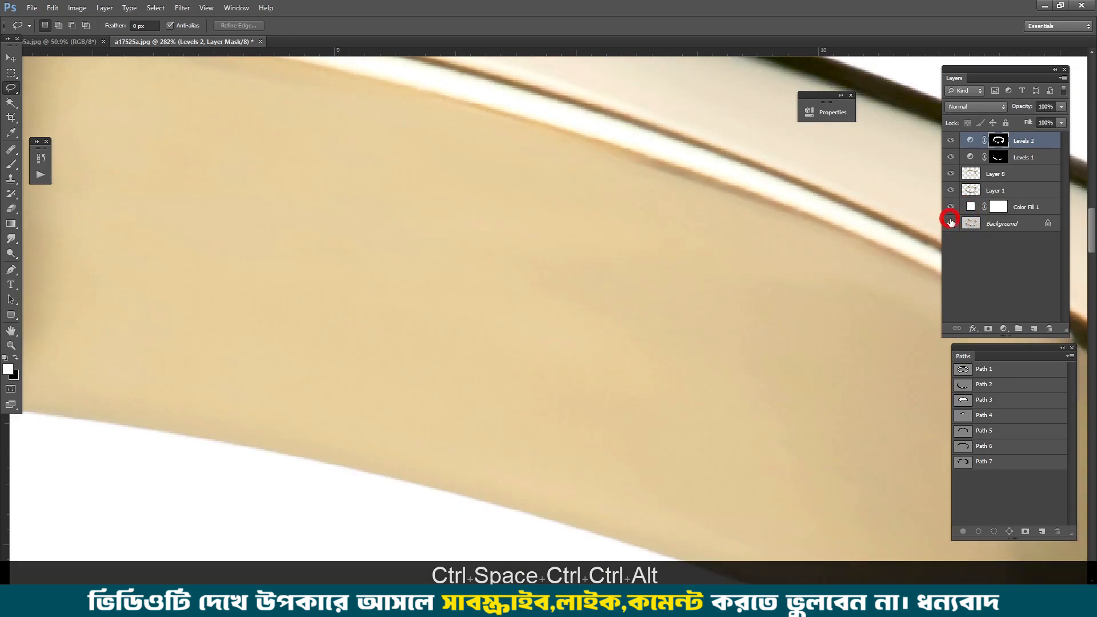
{"action": "left_click", "coordinate": [950, 223], "text": "alt"}
{"action": "left_click", "coordinate": [950, 223], "text": "alt"}
Step: Compare the whole retouched ring with the original Background photo
{"action": "left_click", "coordinate": [950, 224], "text": "alt"}
{"action": "left_click", "coordinate": [950, 224], "text": "alt"}
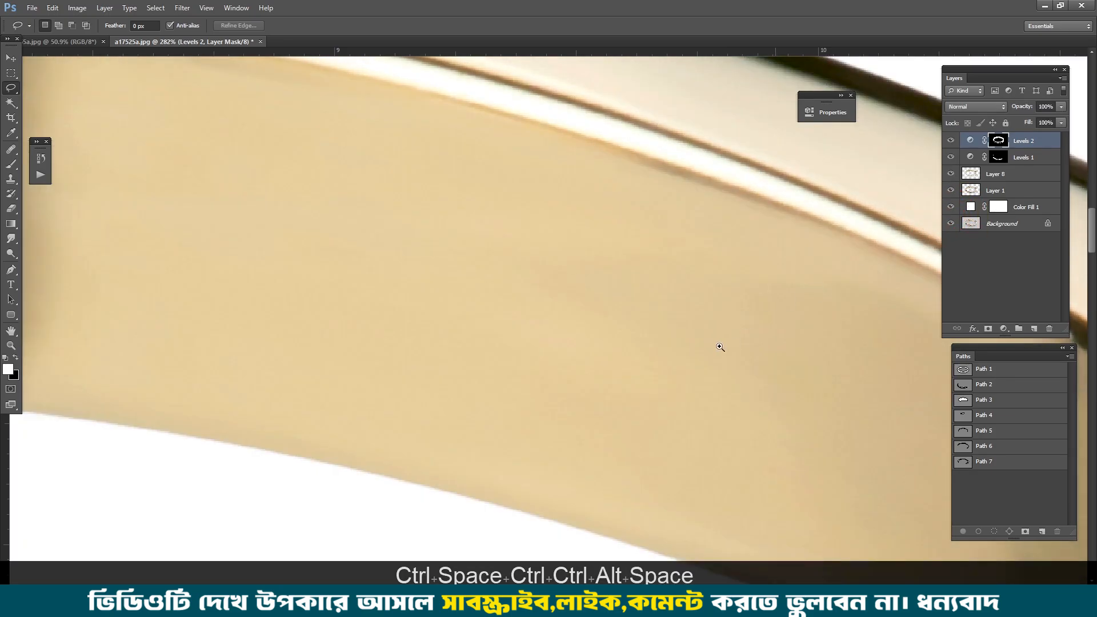
{"action": "left_click_drag", "start_coordinate": [719, 348], "coordinate": [546, 200]}
{"action": "left_click_drag", "start_coordinate": [891, 486], "coordinate": [712, 249]}
{"action": "left_click_drag", "start_coordinate": [741, 298], "coordinate": [771, 338]}
{"action": "left_click_drag", "start_coordinate": [734, 412], "coordinate": [683, 218]}
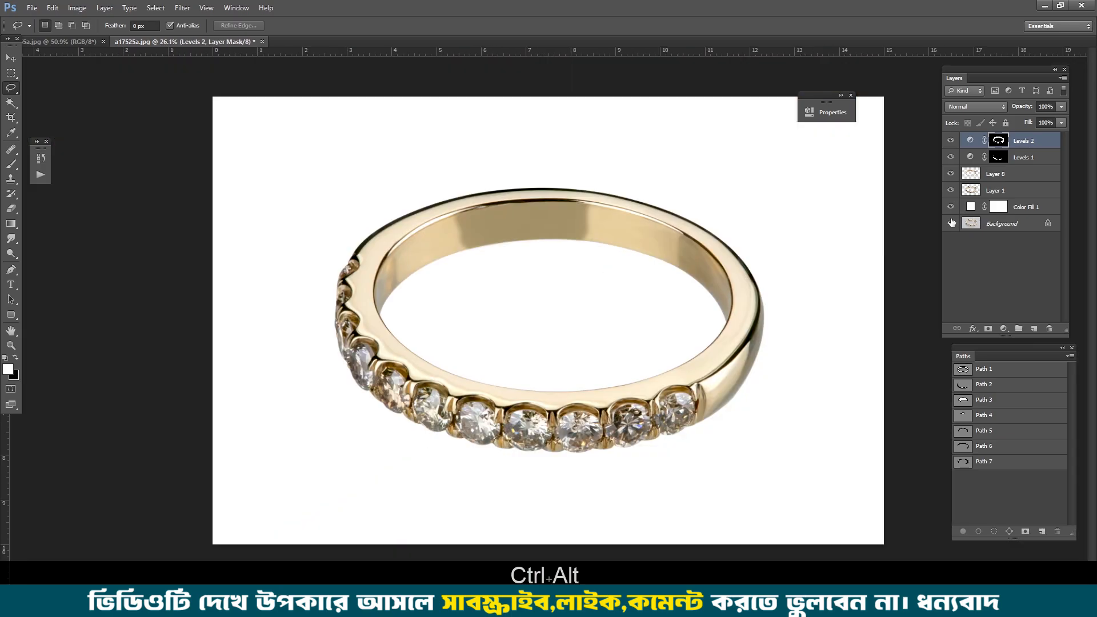
{"action": "left_click", "coordinate": [950, 223], "text": "alt"}
{"action": "left_click", "coordinate": [950, 223], "text": "alt"}
{"action": "left_click", "coordinate": [950, 223], "text": "alt"}
{"action": "left_click", "coordinate": [950, 224], "text": "alt"}
{"action": "left_click", "coordinate": [950, 223], "text": "alt"}
{"action": "left_click", "coordinate": [950, 223], "text": "alt"}
{"action": "left_click", "coordinate": [950, 223], "text": "alt"}
{"action": "left_click", "coordinate": [950, 224], "text": "alt"}
{"action": "left_click", "coordinate": [950, 223], "text": "alt"}
{"action": "left_click", "coordinate": [949, 223], "text": "alt"}
{"action": "key", "text": "p"}
{"action": "key", "text": "l"}
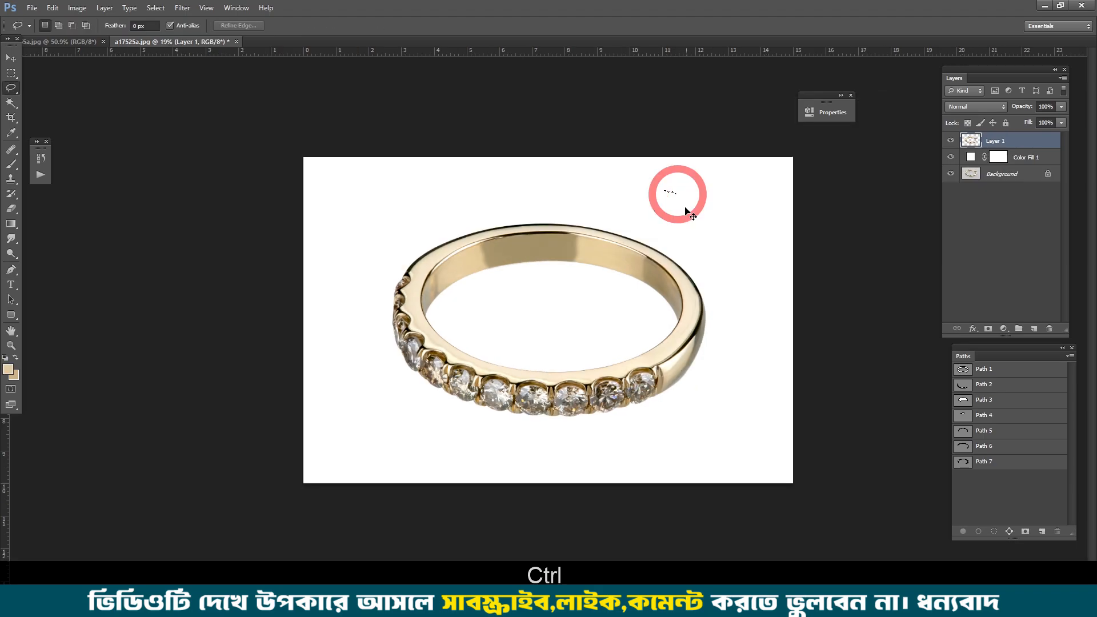
{"action": "key", "text": "ctrl+d"}
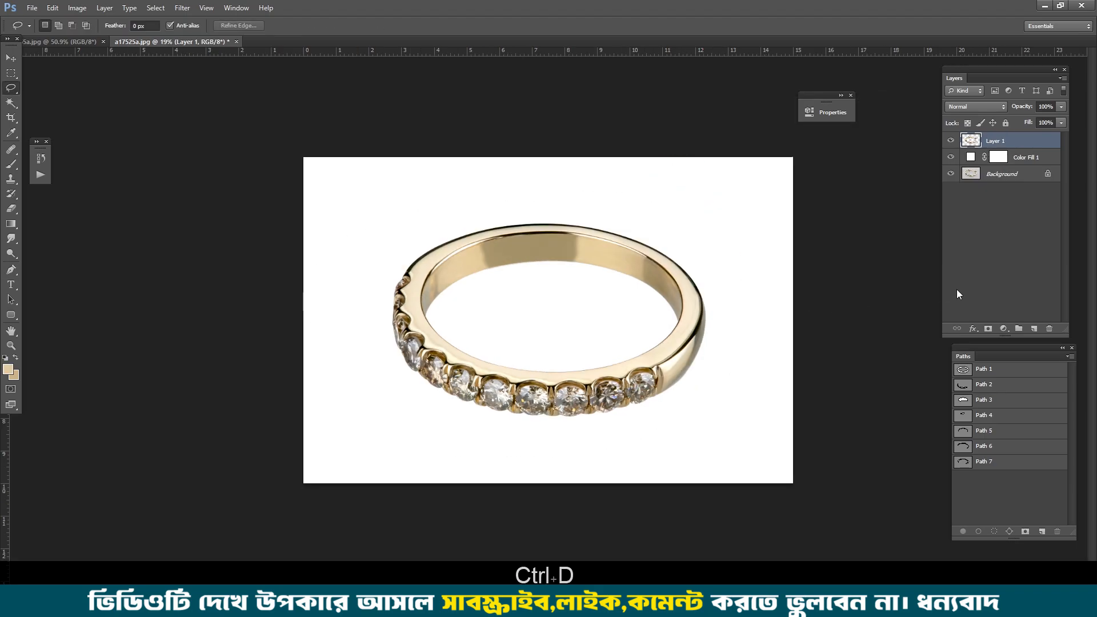
Step: Clear everything outside the ring on Layer 1, using the inverted Path 1 selection with a 0.5-pixel feather, and deselect
{"action": "left_click", "coordinate": [962, 369], "text": "ctrl"}
{"action": "key", "text": "ctrl+alt+d"}
{"action": "key", "text": "Return"}
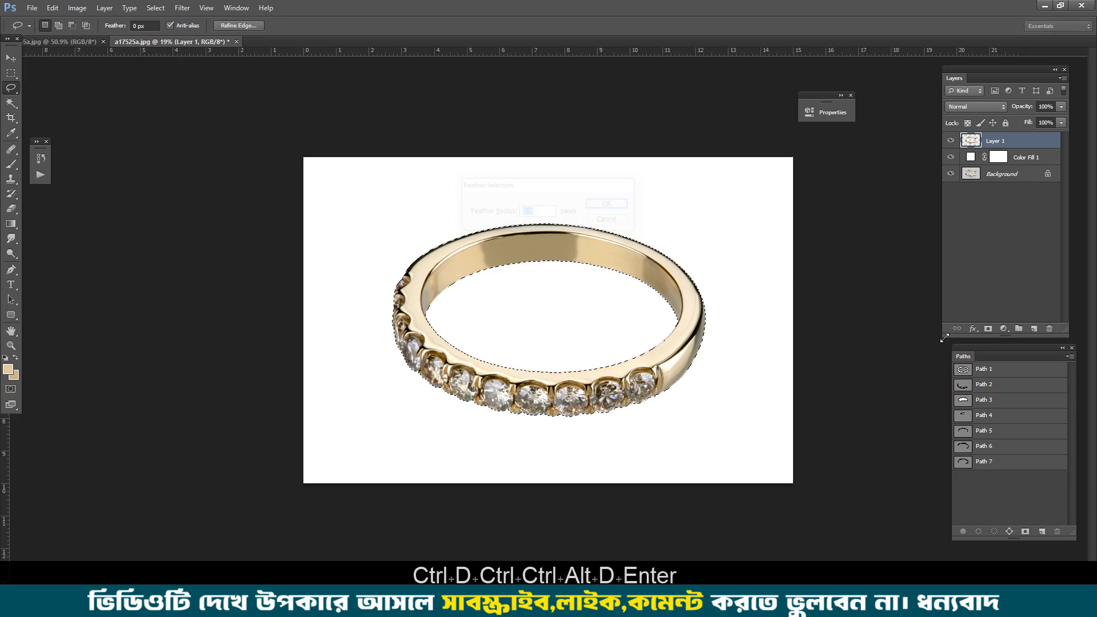
{"action": "key", "text": "ctrl+shift+i"}
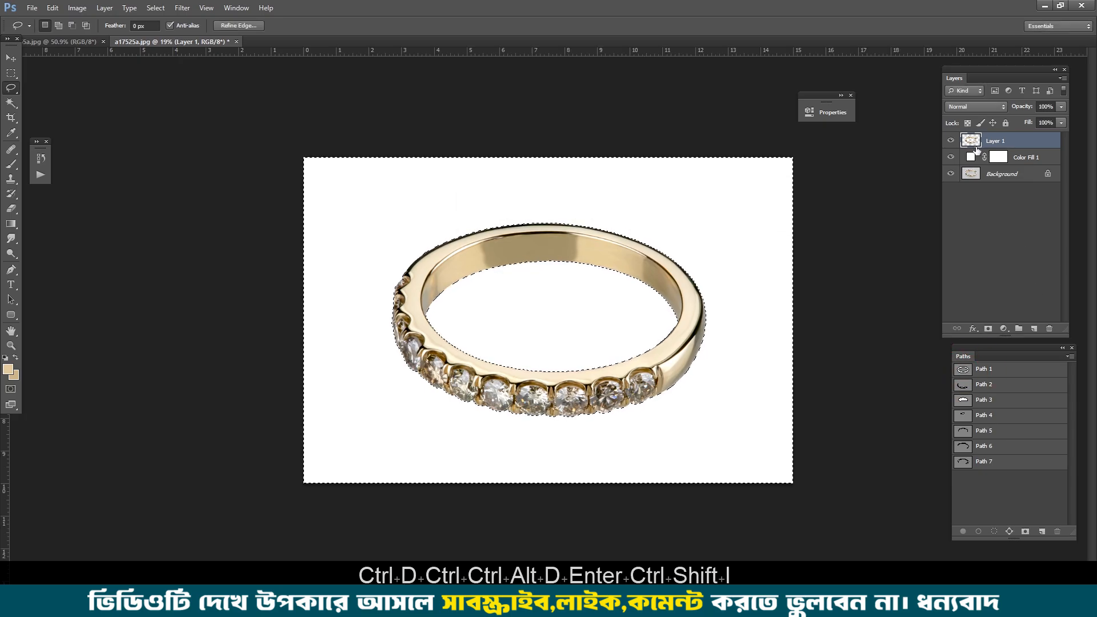
{"action": "scroll", "coordinate": [759, 358], "scroll_direction": "up", "scroll_amount": 2}
{"action": "key", "text": "Delete"}
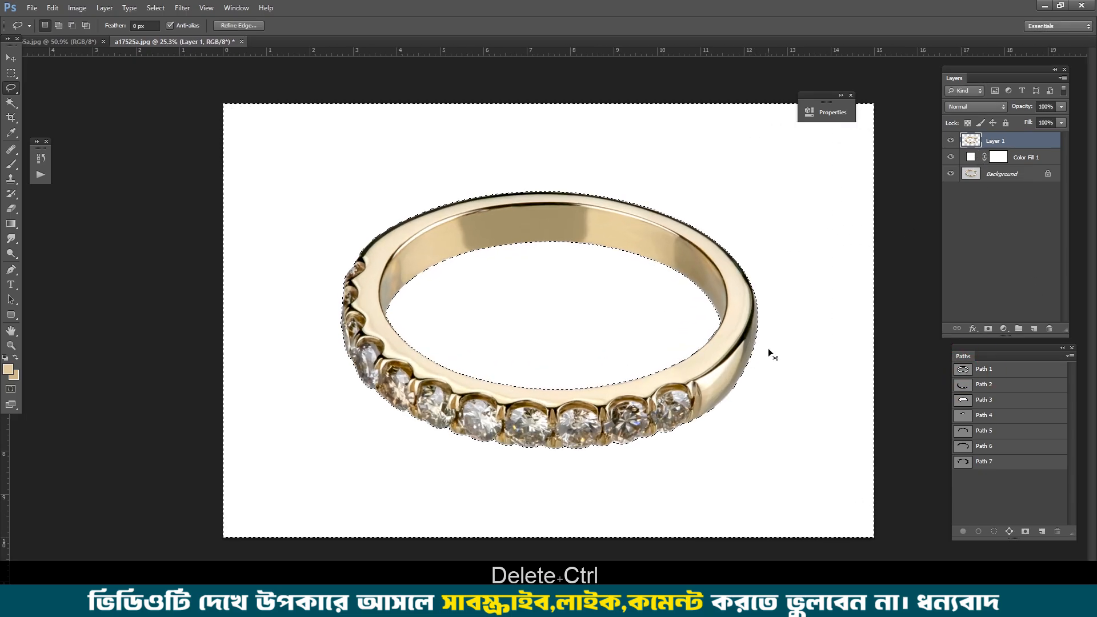
{"action": "key", "text": "ctrl+d"}
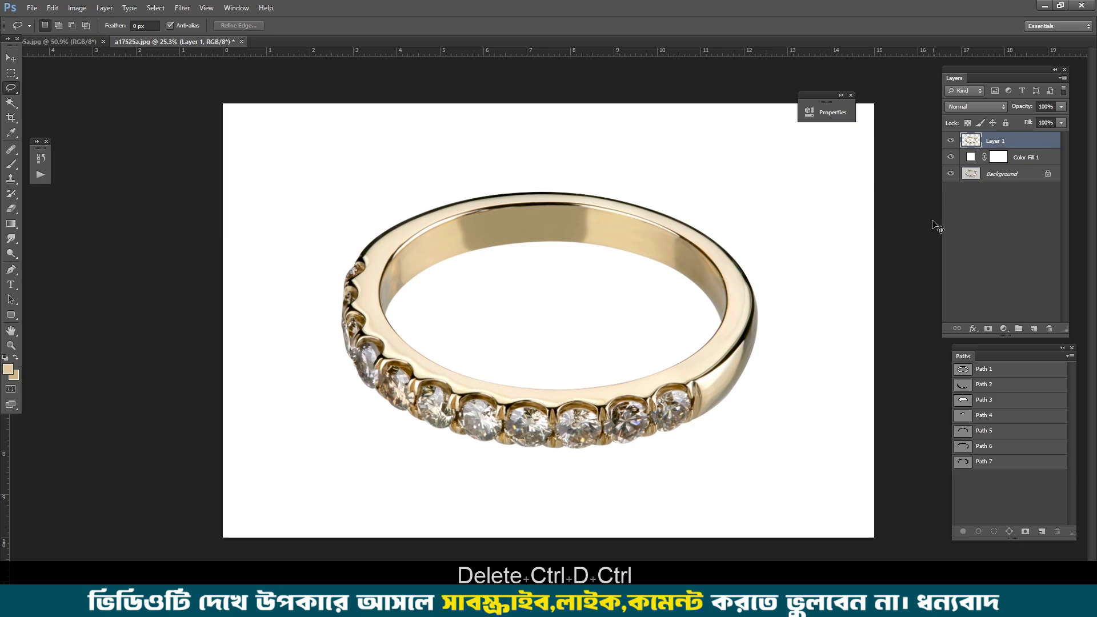
Step: Duplicate the ring layer and move the lower one, Layer 1, straight down to Y 1829 px as the reflection
{"action": "key", "text": "ctrl+j"}
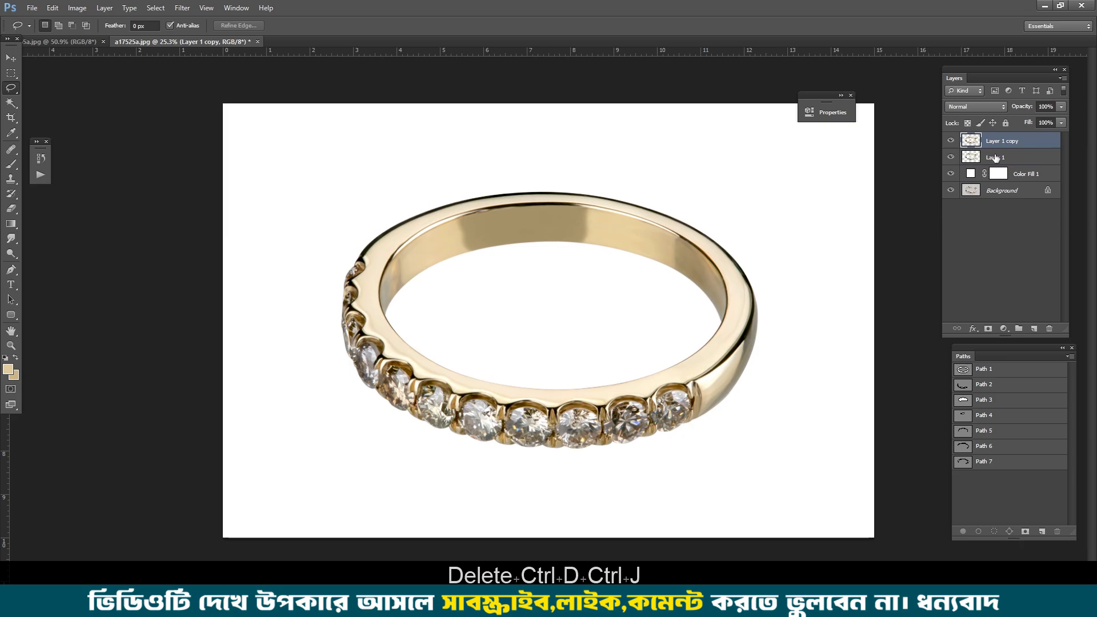
{"action": "left_click", "coordinate": [981, 160]}
{"action": "key", "text": "v"}
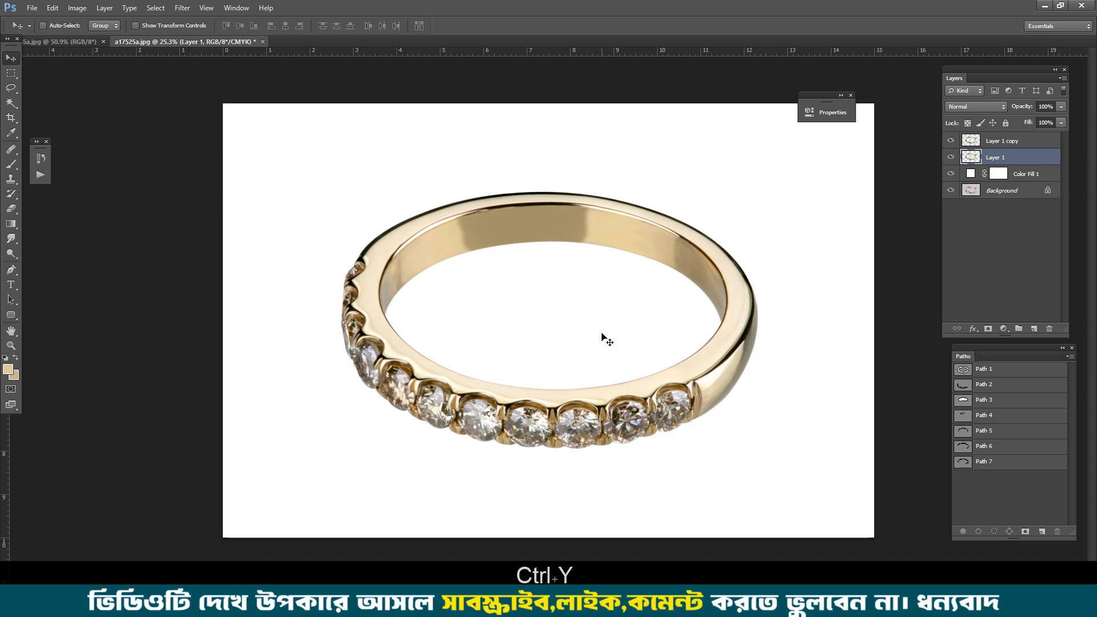
{"action": "key", "text": "ctrl+t"}
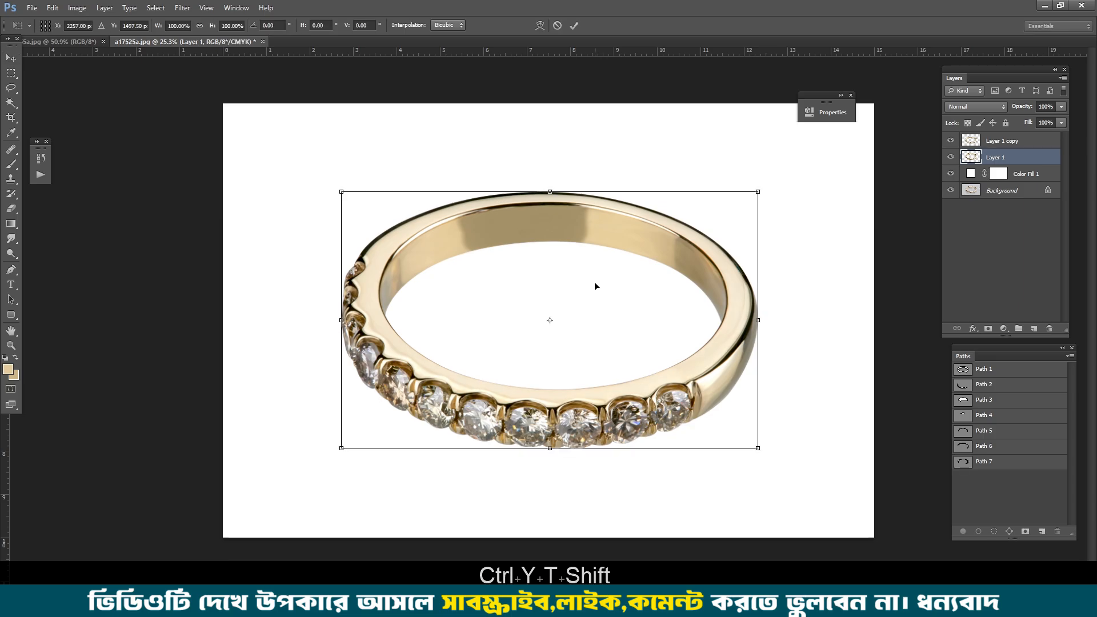
{"action": "left_click_drag", "start_coordinate": [594, 286], "coordinate": [594, 333]}
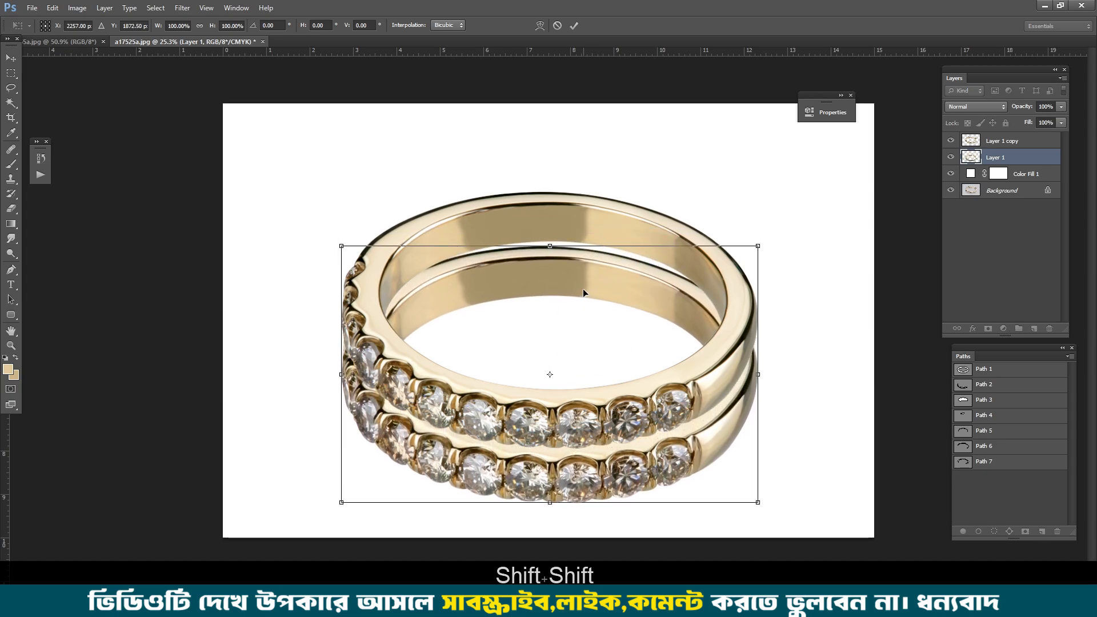
{"action": "left_click_drag", "start_coordinate": [583, 290], "coordinate": [583, 283]}
{"action": "key", "text": "Up"}
{"action": "key", "text": "Up"}
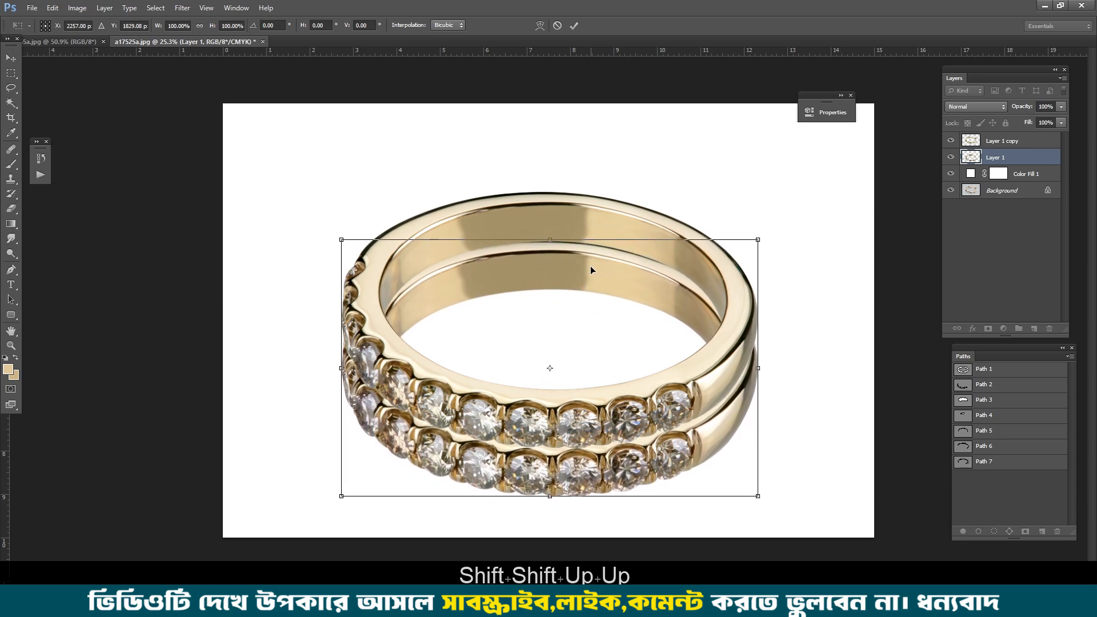
{"action": "key", "text": "Return"}
Step: Set the reflection layer's opacity to 25%, judging its strength against the sample ring image
{"action": "left_click", "coordinate": [1047, 106]}
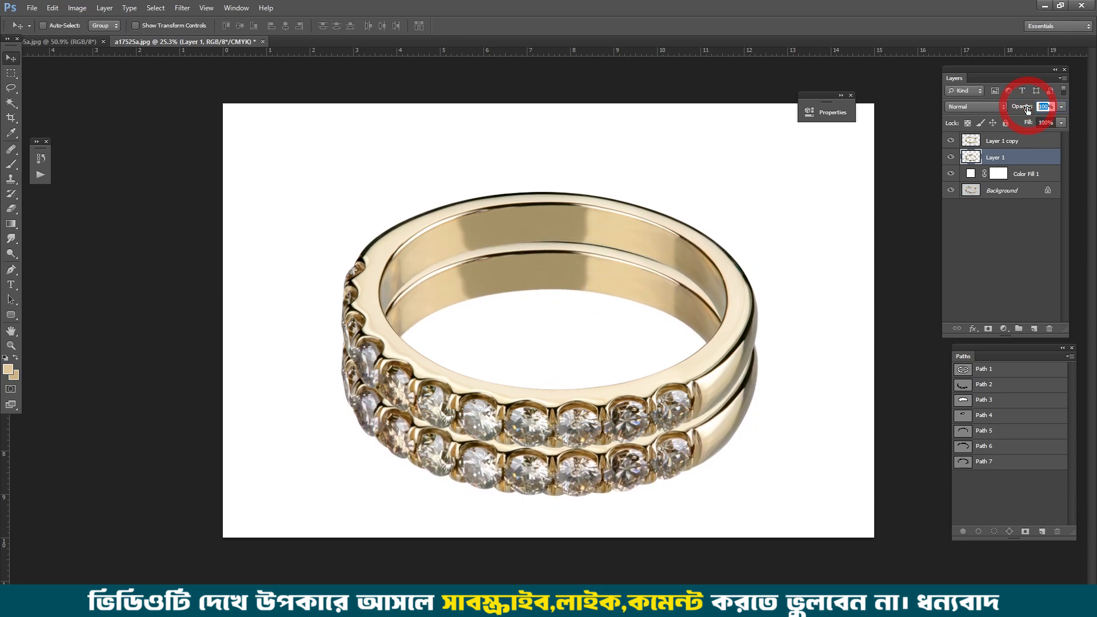
{"action": "type", "text": "30"}
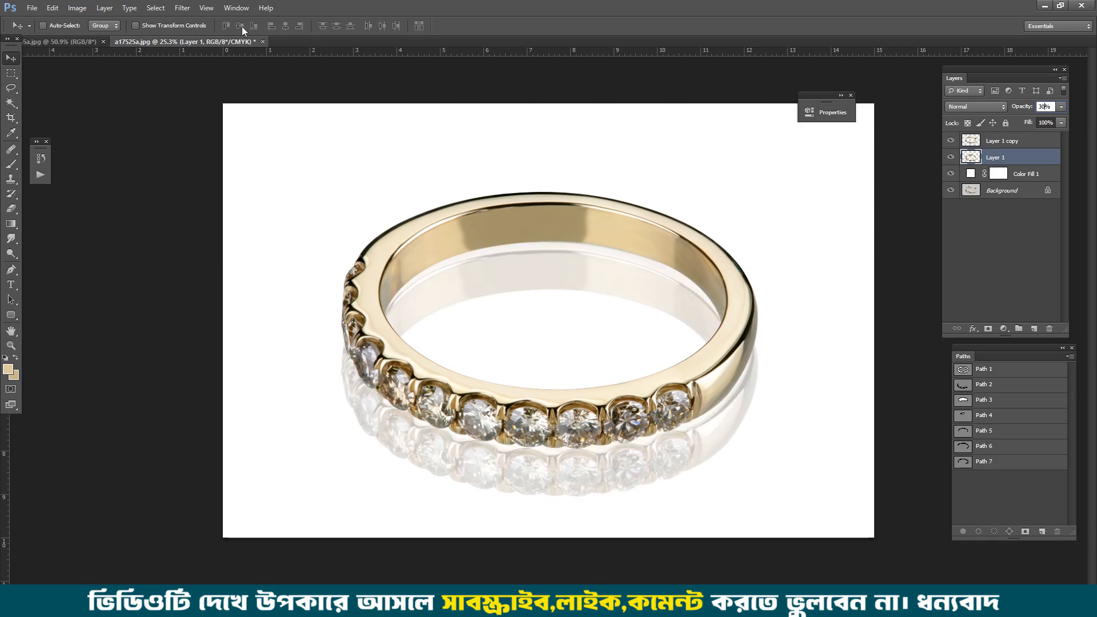
{"action": "left_click", "coordinate": [80, 43]}
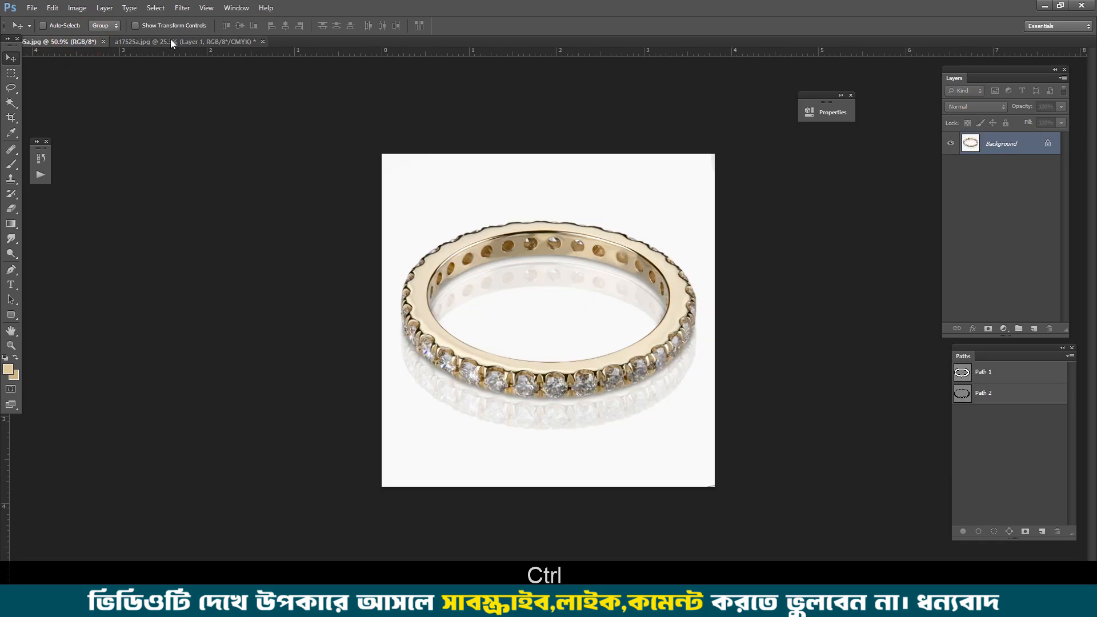
{"action": "left_click", "coordinate": [170, 42]}
{"action": "left_click", "coordinate": [73, 43]}
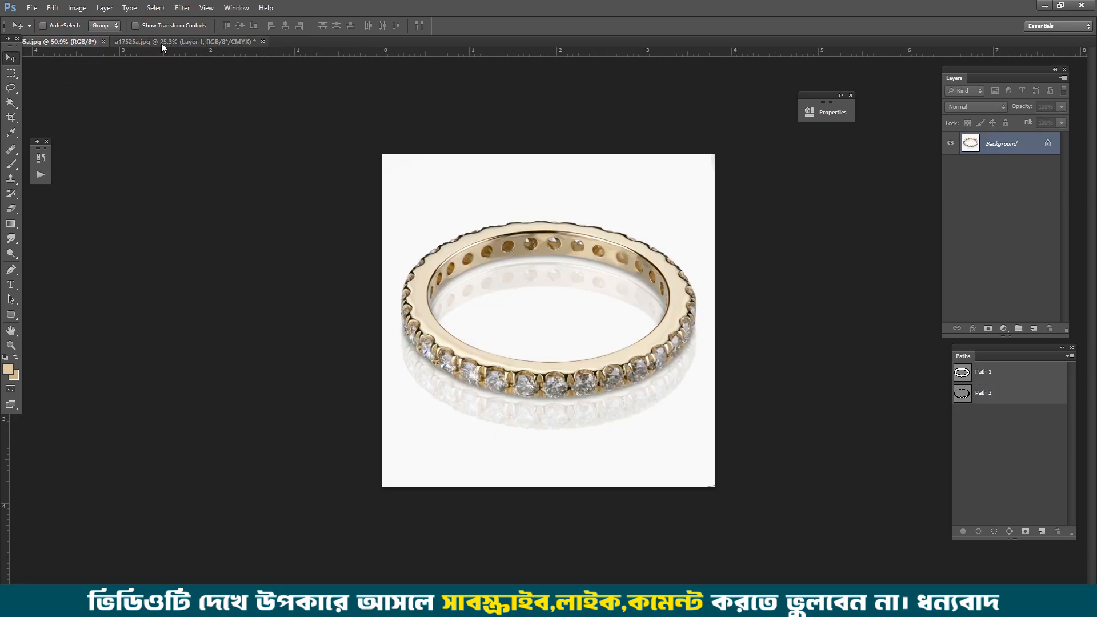
{"action": "left_click", "coordinate": [170, 40]}
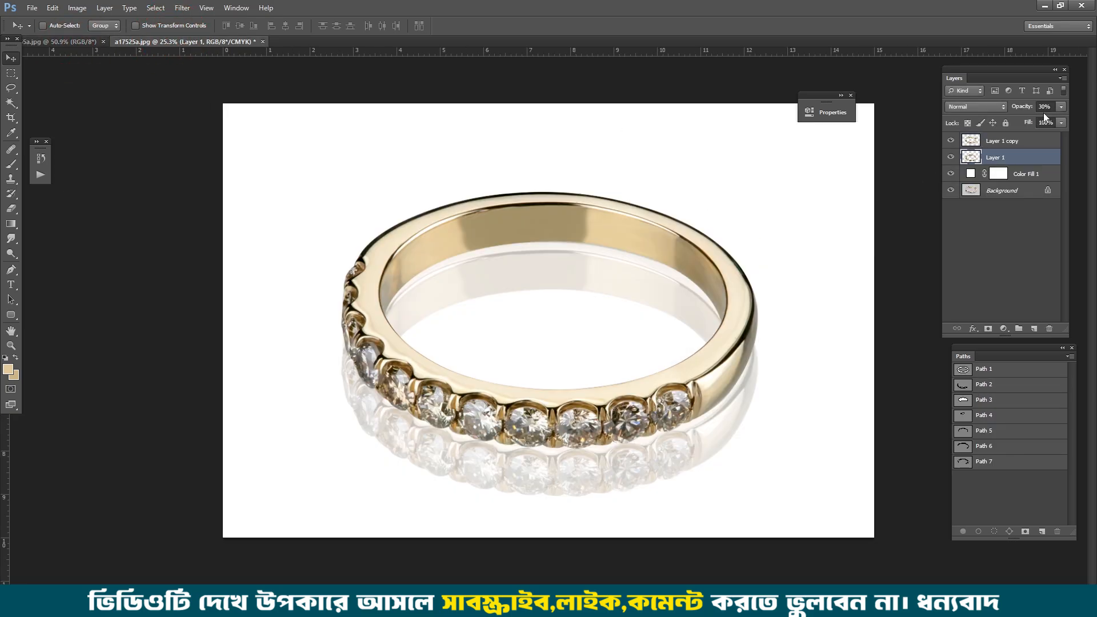
{"action": "type", "text": "25"}
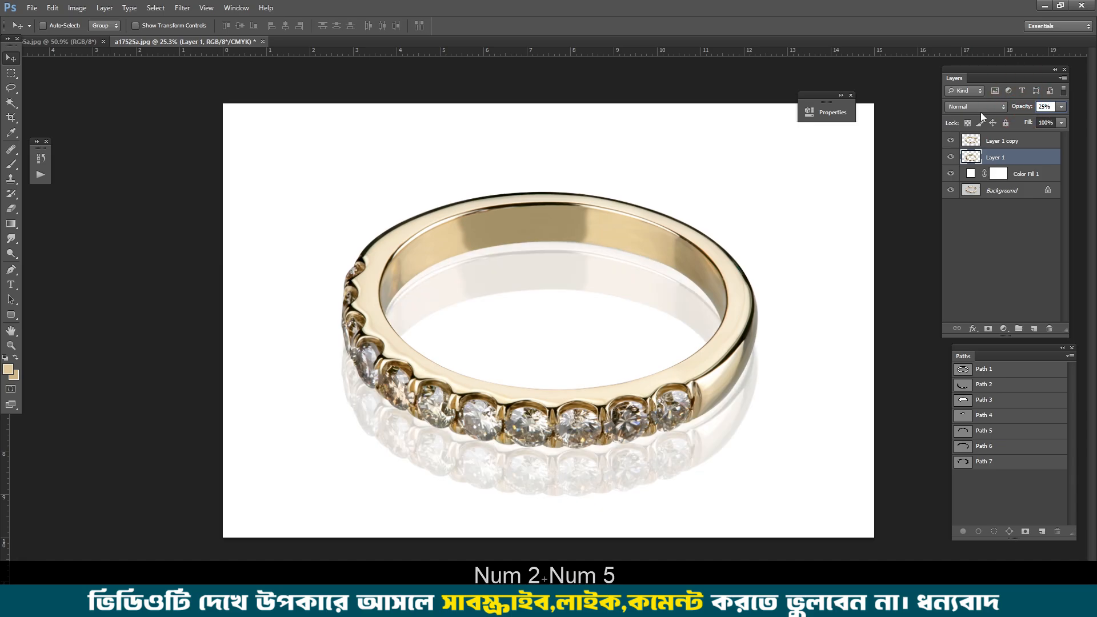
{"action": "key", "text": "Return"}
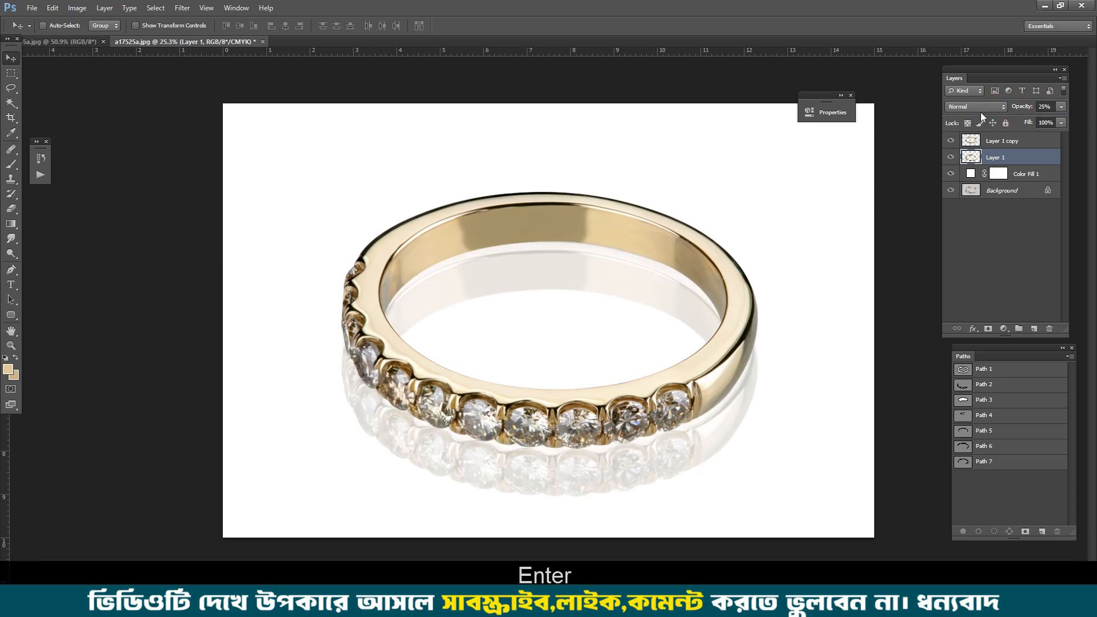
{"action": "left_click", "coordinate": [970, 159], "text": "ctrl"}
{"action": "left_click_drag", "start_coordinate": [602, 350], "coordinate": [614, 360]}
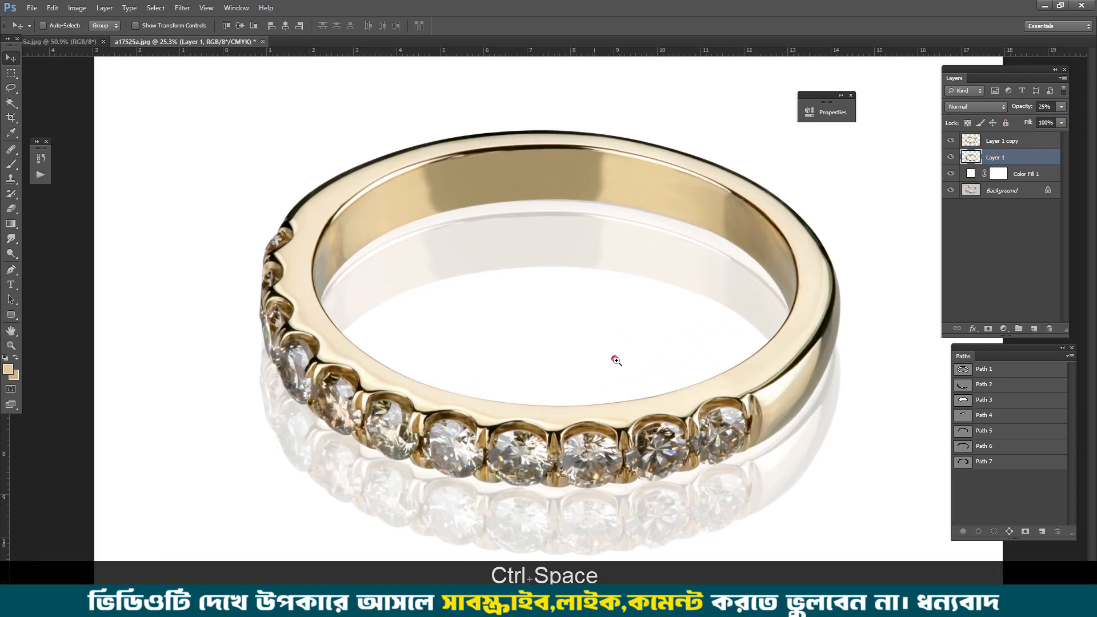
{"action": "key", "text": "ctrl+d"}
{"action": "left_click_drag", "start_coordinate": [520, 235], "coordinate": [499, 198]}
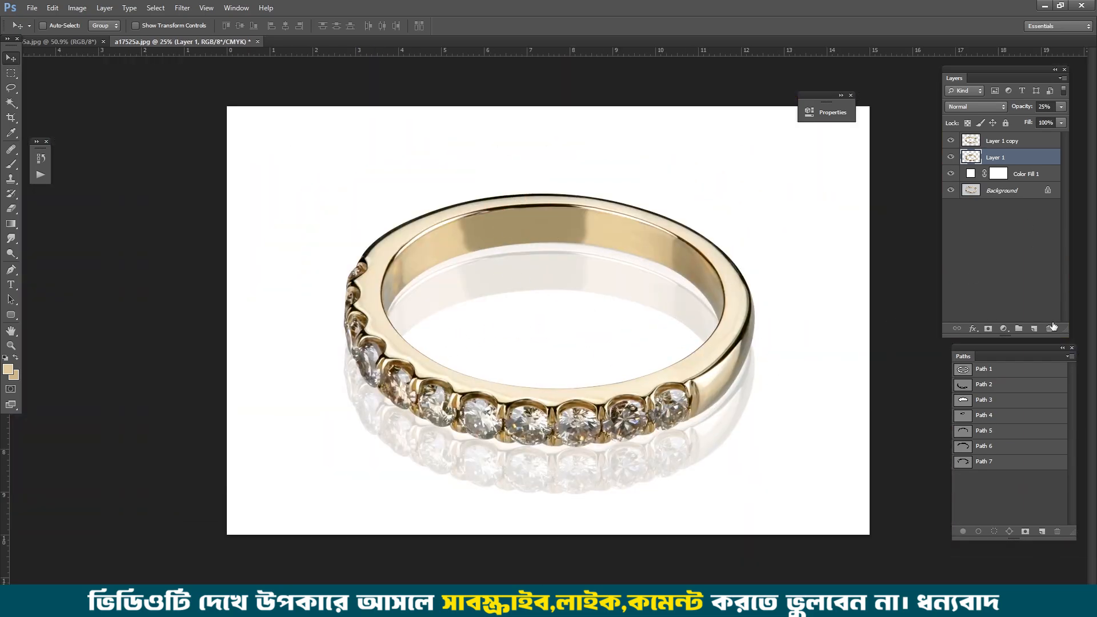
Step: Add a new layer beneath Layer 1 copy and load the ring's outline as a selection feathered by 20 pixels
{"action": "left_click", "coordinate": [1034, 329]}
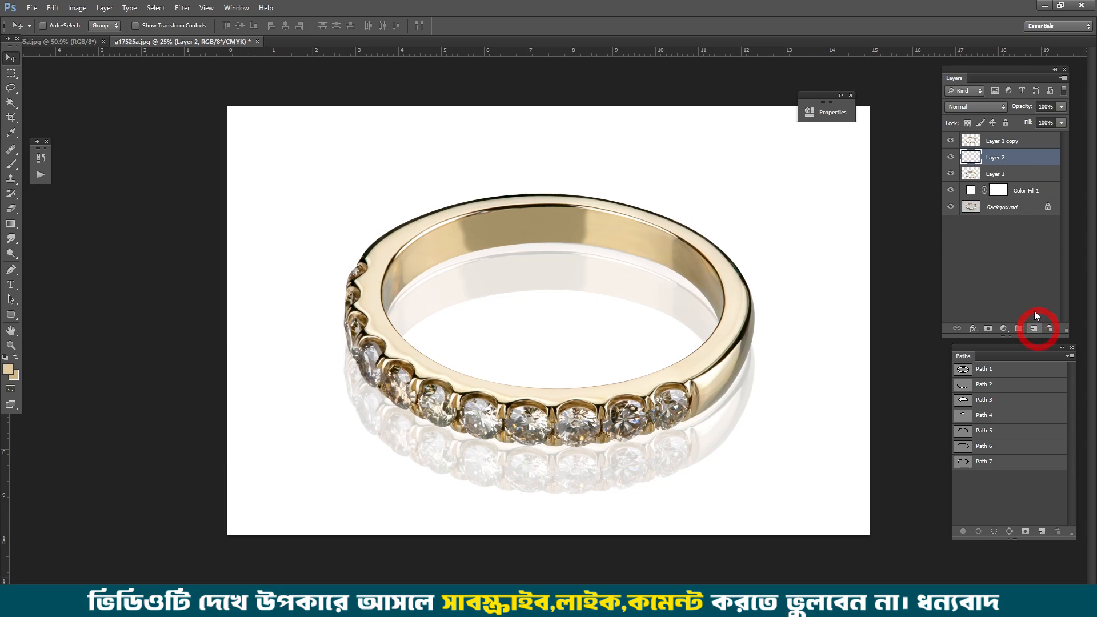
{"action": "left_click", "coordinate": [971, 140], "text": "ctrl"}
{"action": "left_click", "coordinate": [997, 146]}
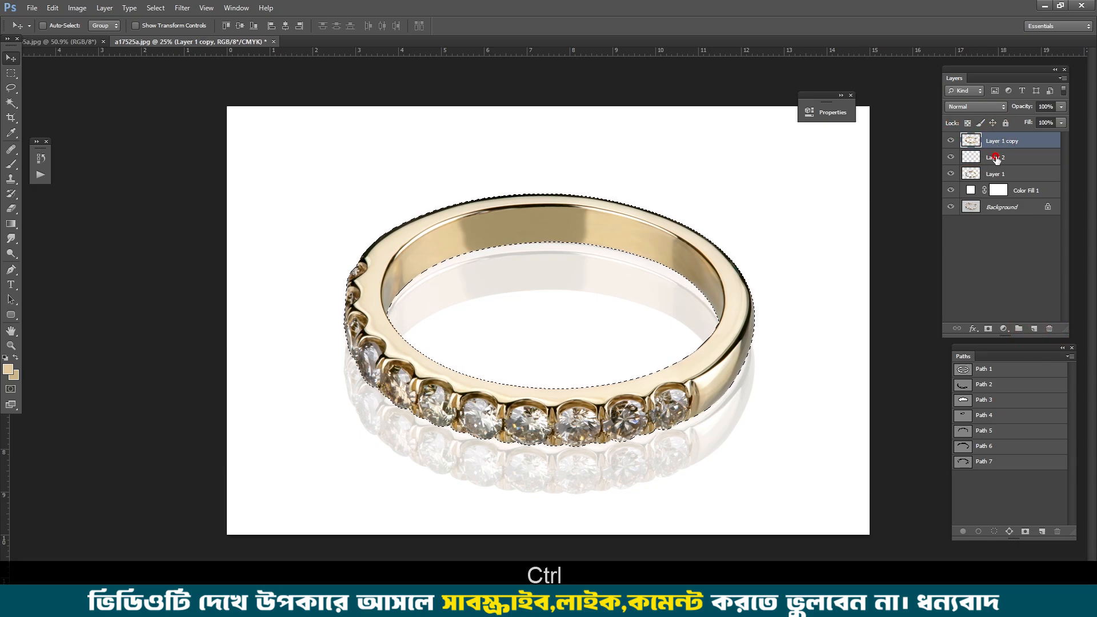
{"action": "left_click", "coordinate": [995, 158]}
{"action": "key", "text": "ctrl+alt+d"}
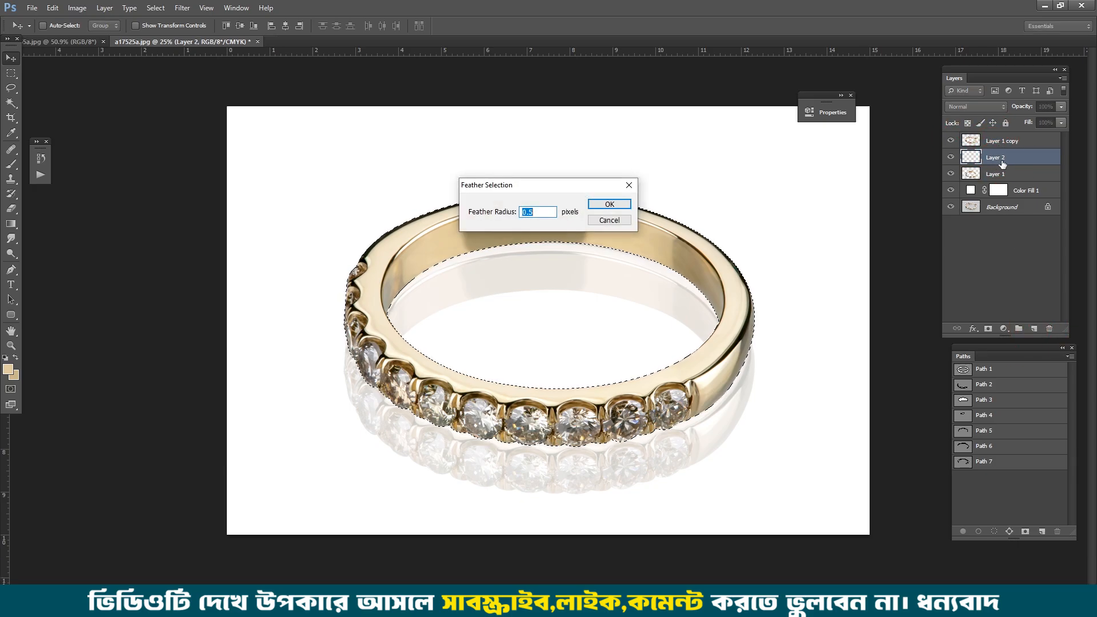
{"action": "type", "text": "30"}
{"action": "key", "text": "BackSpace"}
{"action": "type", "text": "20"}
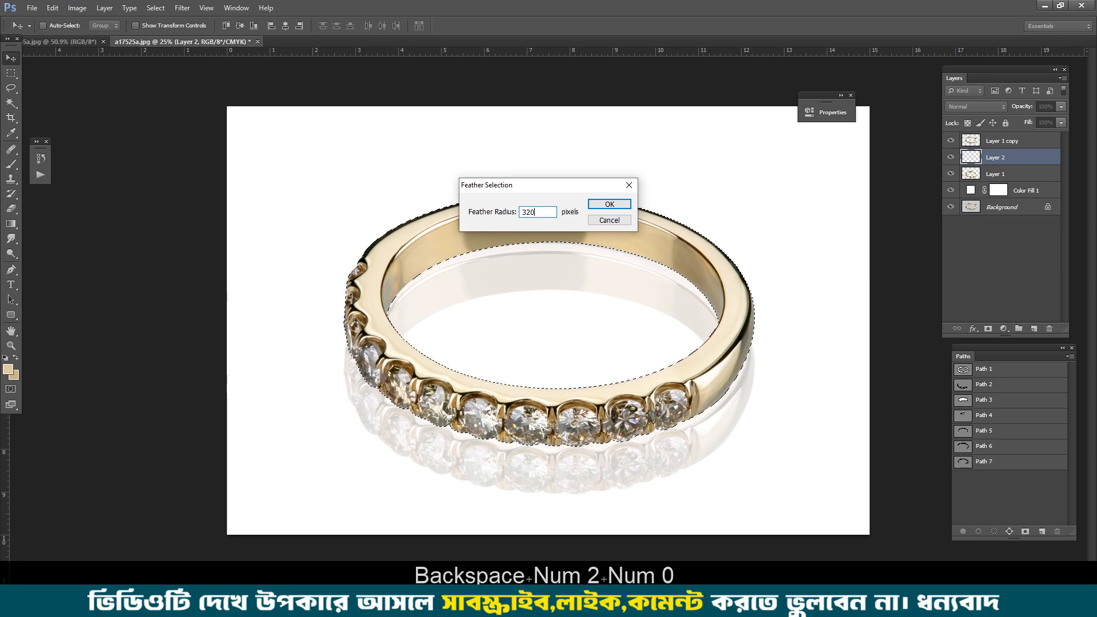
{"action": "key", "text": "BackSpace"}
{"action": "key", "text": "BackSpace"}
{"action": "key", "text": "BackSpace"}
{"action": "type", "text": "20"}
{"action": "key", "text": "Return"}
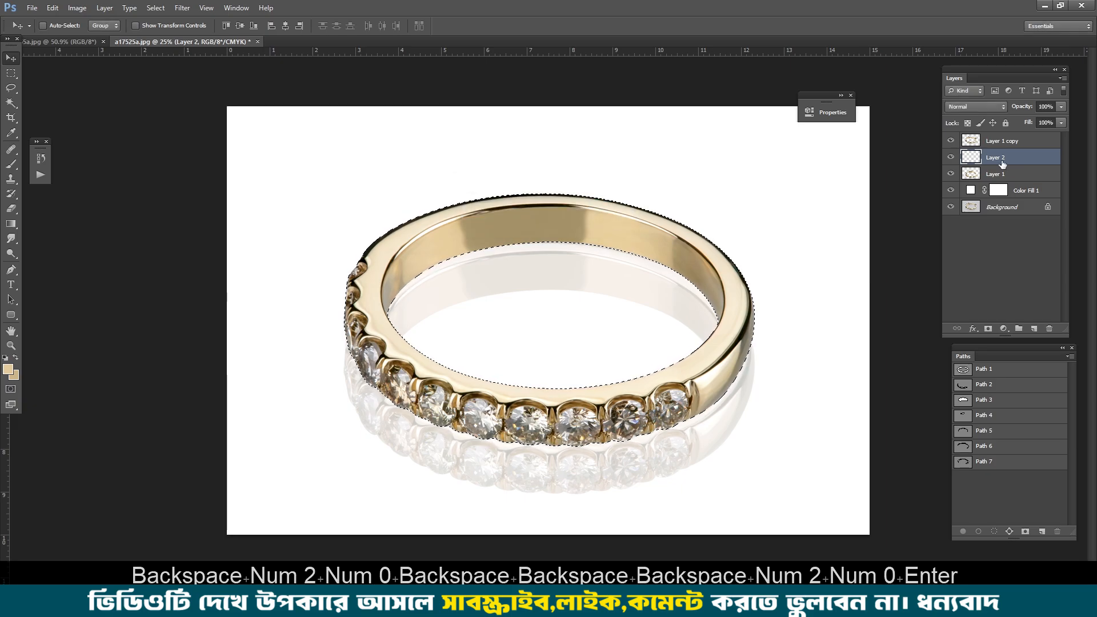
Step: Fill the feathered ring selection on Layer 2 with black as a soft shadow and deselect
{"action": "left_click", "coordinate": [11, 132]}
{"action": "left_click", "coordinate": [8, 369]}
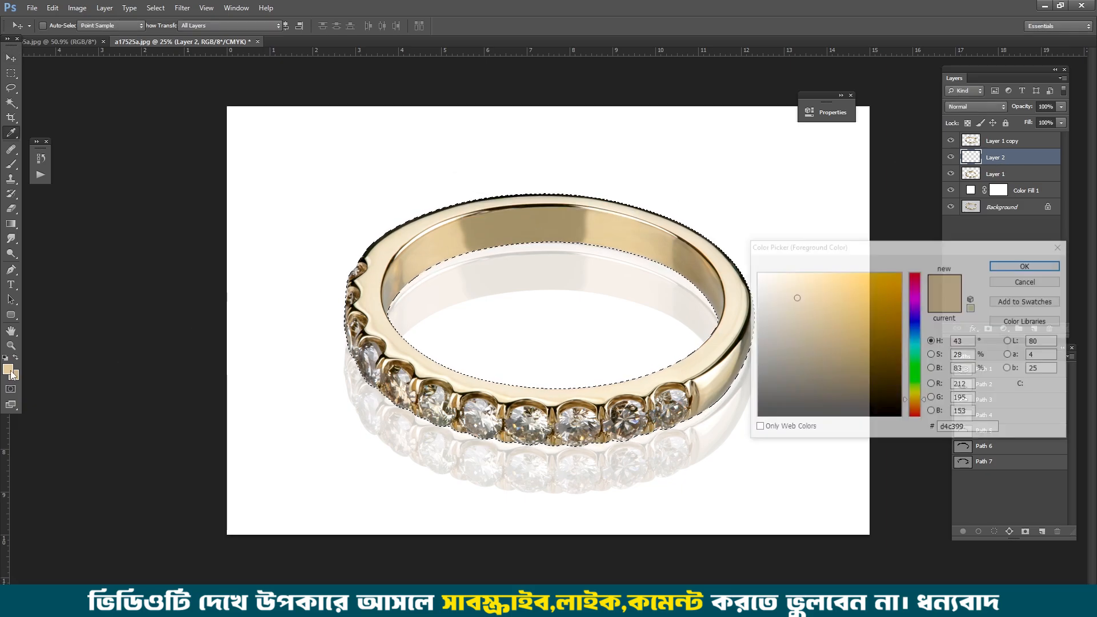
{"action": "left_click", "coordinate": [622, 512]}
{"action": "key", "text": "Return"}
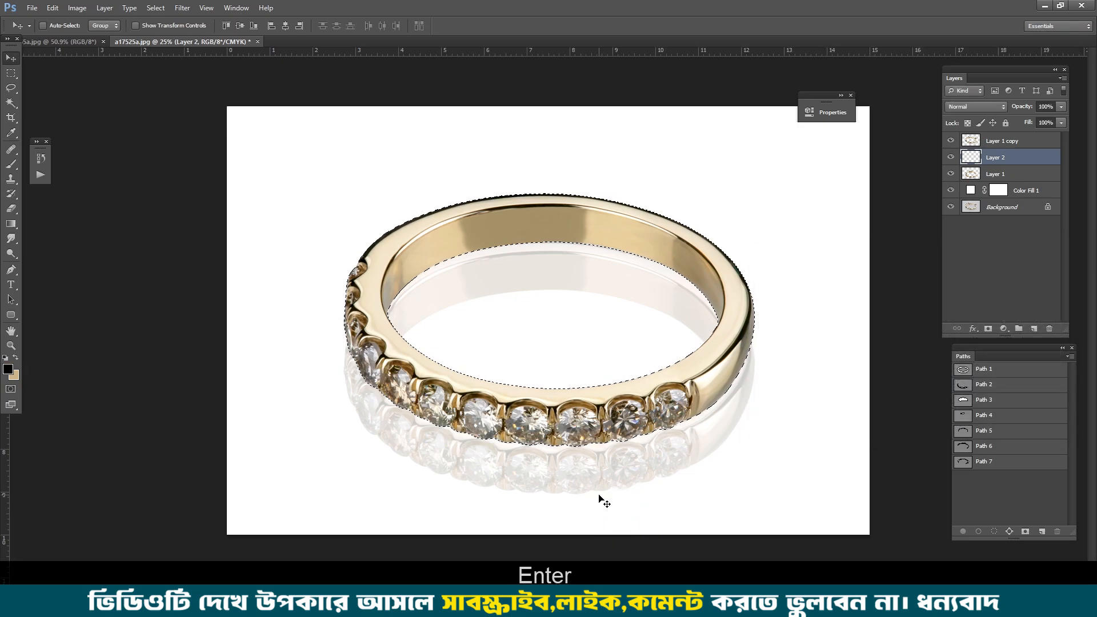
{"action": "key", "text": "alt+Delete"}
{"action": "key", "text": "ctrl+d"}
Step: Nudge the black shadow on Layer 2 slightly downward beneath the ring
{"action": "scroll", "coordinate": [600, 339], "scroll_direction": "up", "scroll_amount": 1}
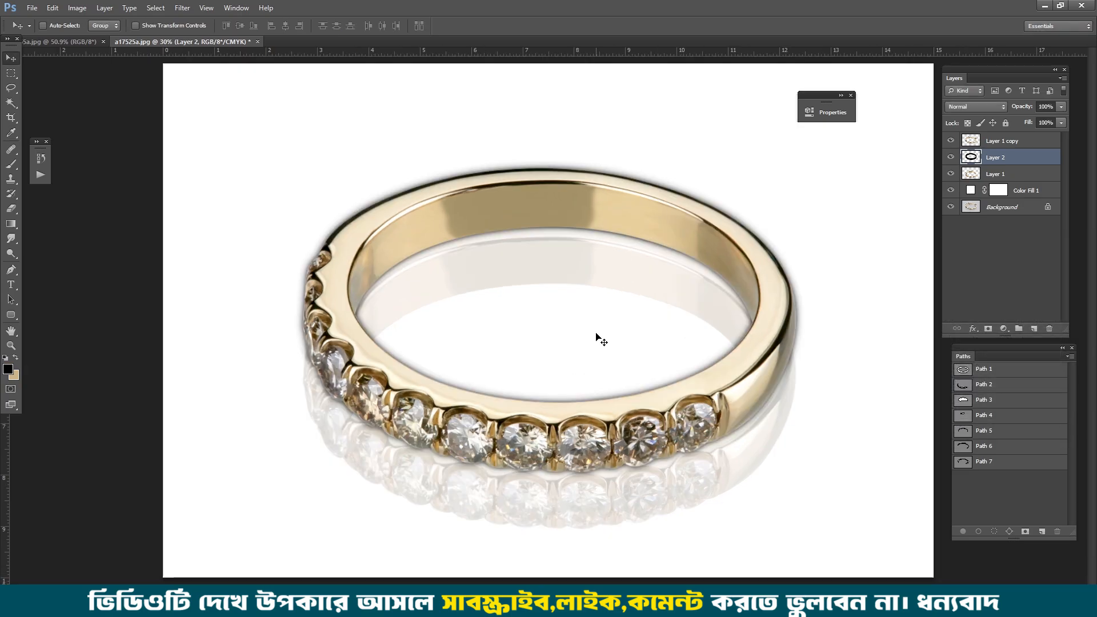
{"action": "scroll", "coordinate": [593, 437], "scroll_direction": "up", "scroll_amount": 1}
{"action": "key", "text": "v"}
{"action": "key", "text": "Down"}
{"action": "key", "text": "Down"}
{"action": "key", "text": "Down"}
{"action": "key", "text": "Down"}
{"action": "key", "text": "Down"}
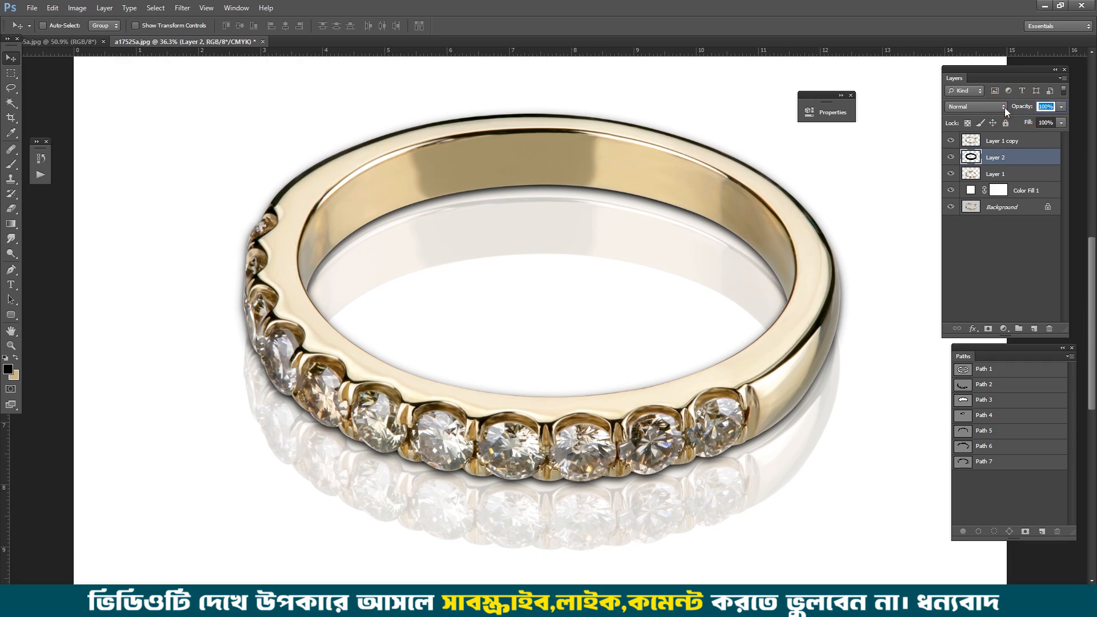
Step: Set the opacity of the black shadow on Layer 2 to 60%
{"action": "type", "text": "50"}
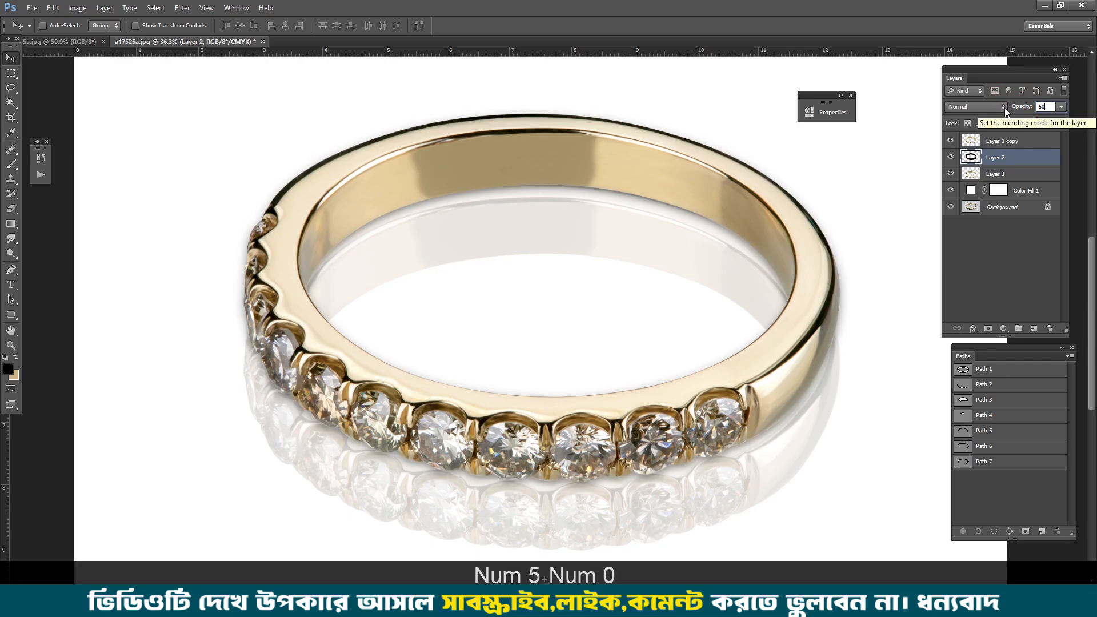
{"action": "type", "text": "60"}
{"action": "key", "text": "Return"}
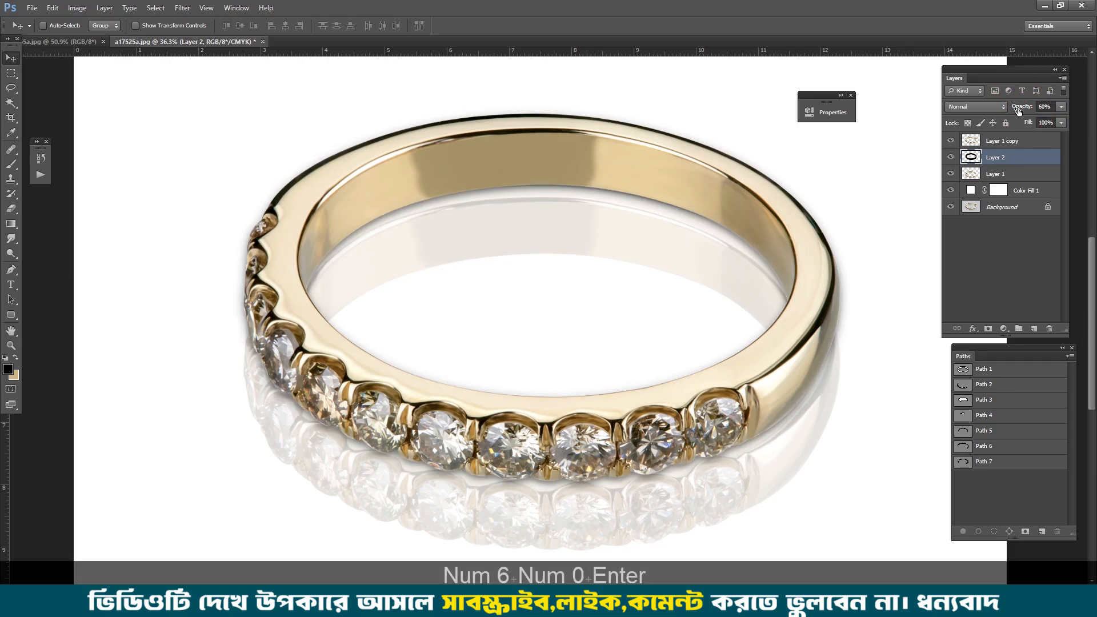
Step: Add a layer mask to Layer 2 and erase the shadow along the ring's outer upper edge on both sides
{"action": "left_click_drag", "start_coordinate": [760, 315], "coordinate": [749, 315]}
{"action": "left_click", "coordinate": [989, 330]}
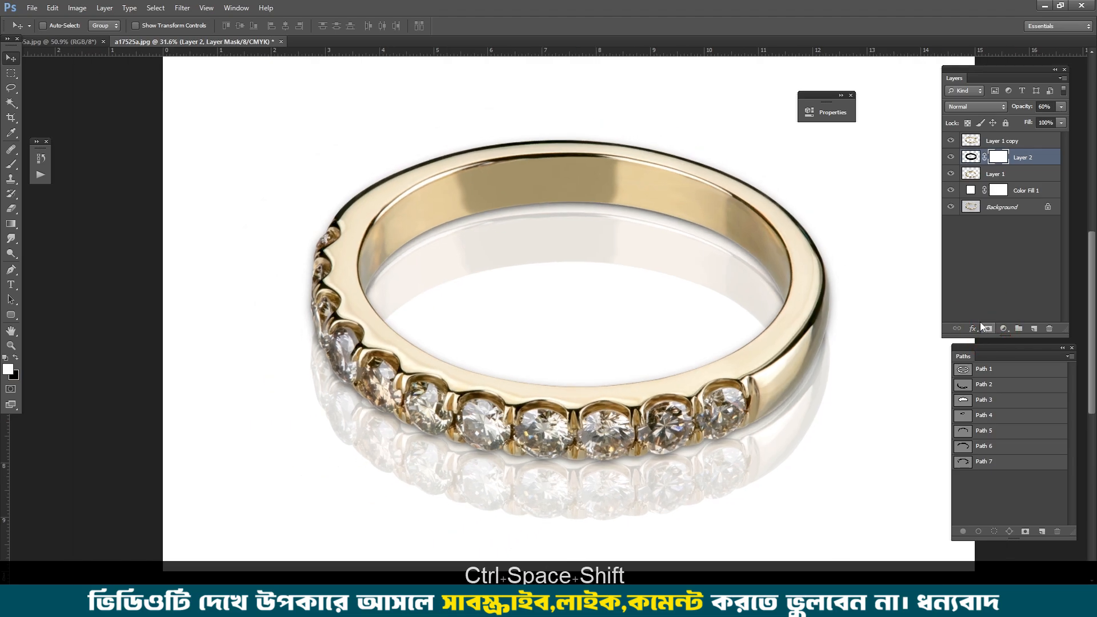
{"action": "key", "text": "e"}
{"action": "key", "text": "0"}
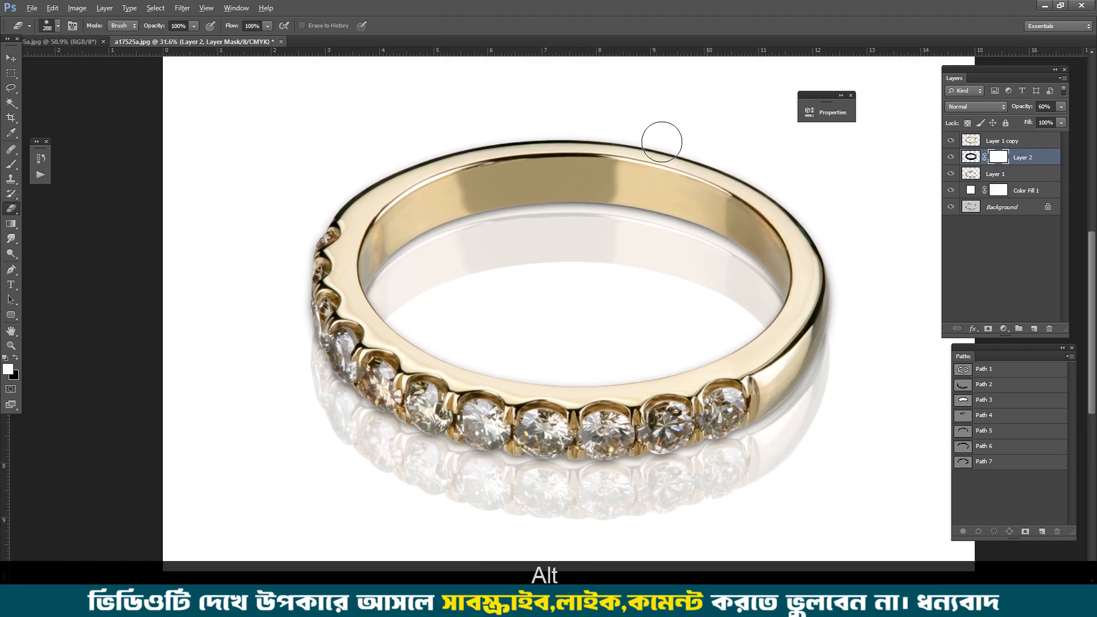
{"action": "mouse_move", "coordinate": [571, 130]}
{"action": "left_mouse_down"}
{"action": "mouse_move", "coordinate": [531, 128]}
{"action": "mouse_move", "coordinate": [379, 172]}
{"action": "mouse_move", "coordinate": [301, 264]}
{"action": "mouse_move", "coordinate": [296, 297]}
{"action": "mouse_move", "coordinate": [284, 297]}
{"action": "left_mouse_up"}
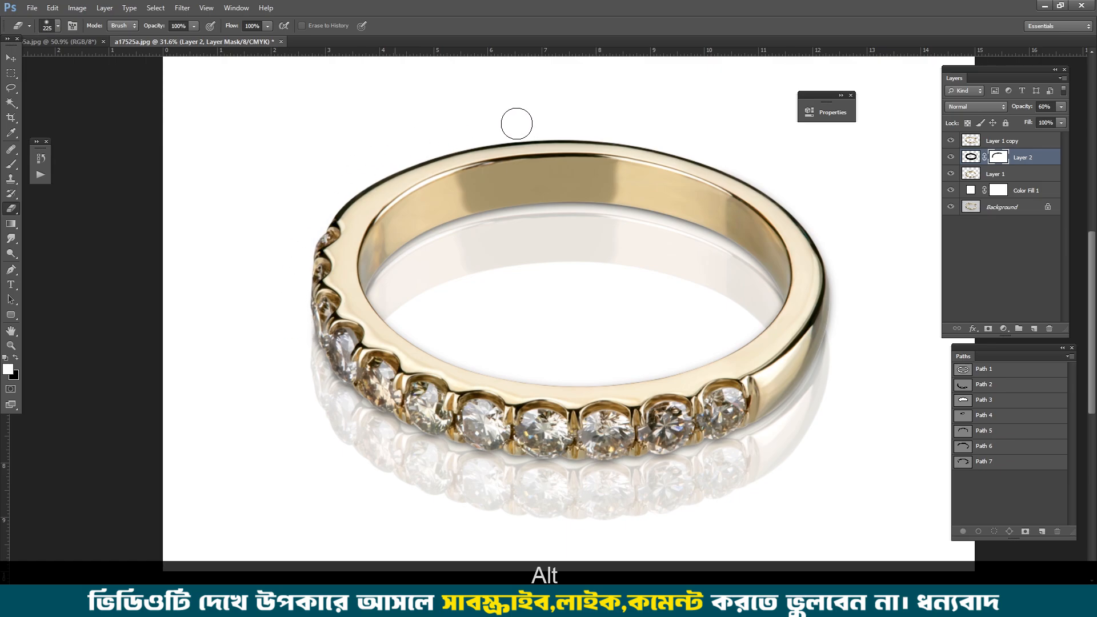
{"action": "mouse_move", "coordinate": [688, 154]}
{"action": "left_mouse_down"}
{"action": "mouse_move", "coordinate": [724, 169]}
{"action": "mouse_move", "coordinate": [838, 276]}
{"action": "left_mouse_up"}
Step: Mask out the Layer 2 shadow along the lower inner rim of the ring, undoing the stray stroke near its outer edge
{"action": "scroll", "coordinate": [845, 299], "scroll_direction": "up", "scroll_amount": 4}
{"action": "left_click_drag", "start_coordinate": [833, 332], "coordinate": [791, 280]}
{"action": "left_click_drag", "start_coordinate": [791, 279], "coordinate": [780, 279]}
{"action": "key", "text": "ctrl+alt+z"}
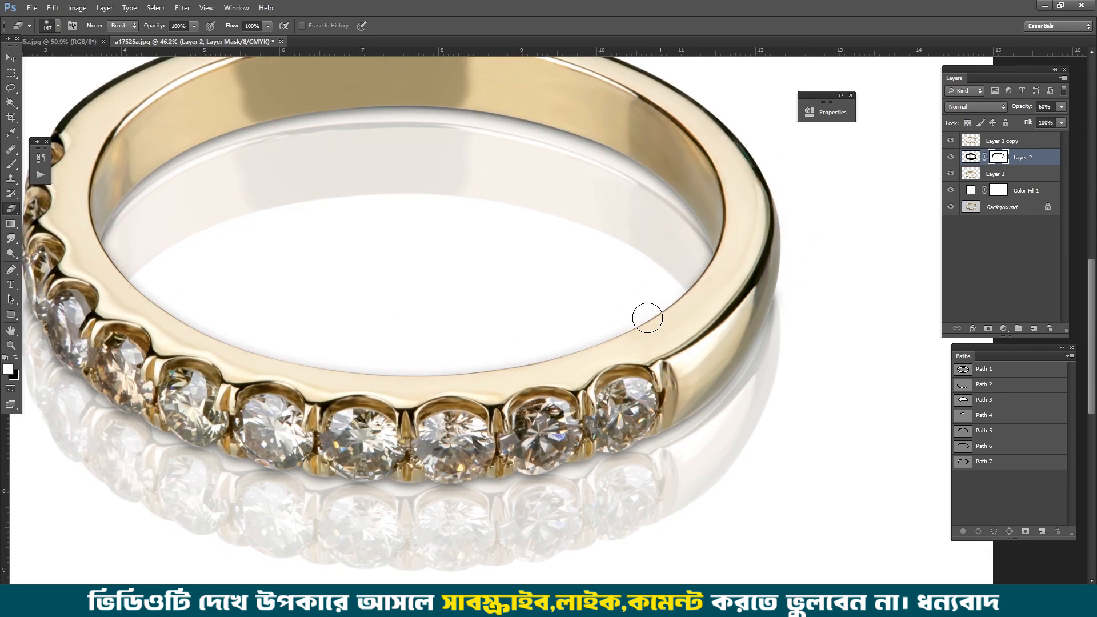
{"action": "left_click_drag", "start_coordinate": [646, 318], "coordinate": [662, 318]}
{"action": "mouse_move", "coordinate": [649, 320]}
{"action": "left_mouse_down"}
{"action": "mouse_move", "coordinate": [277, 355]}
{"action": "mouse_move", "coordinate": [205, 340]}
{"action": "left_mouse_up"}
{"action": "key", "text": "ctrl+0"}
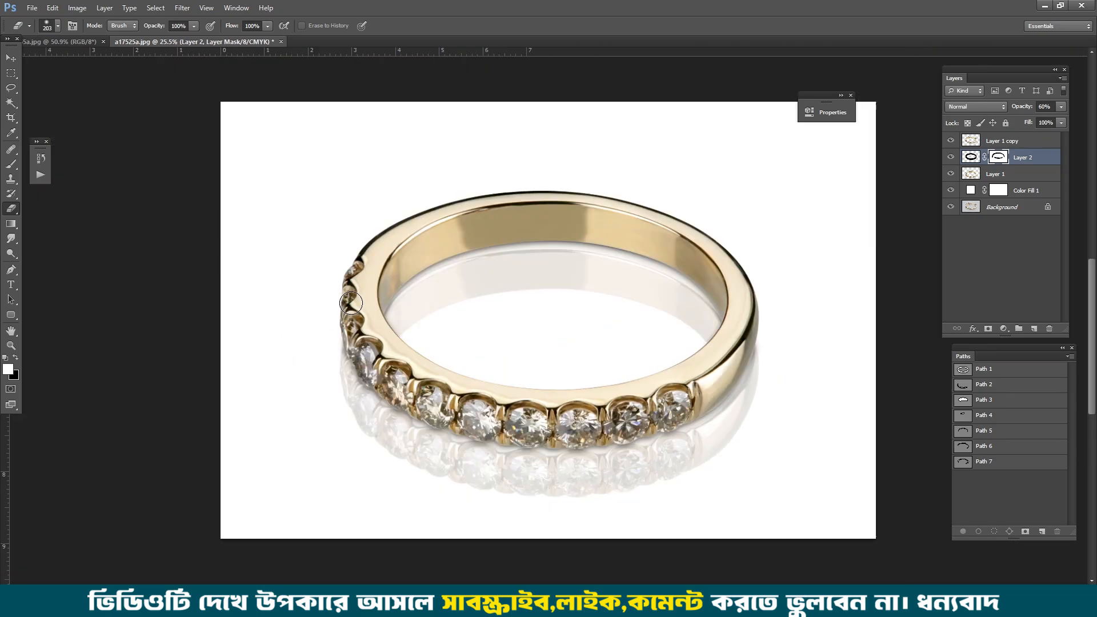
Step: Compare the retouched ring with the original Background photo and the sample ring image
{"action": "left_click", "coordinate": [949, 207], "text": "alt"}
{"action": "left_click", "coordinate": [949, 206], "text": "alt"}
{"action": "left_click", "coordinate": [949, 207], "text": "alt"}
{"action": "left_click", "coordinate": [950, 208], "text": "alt"}
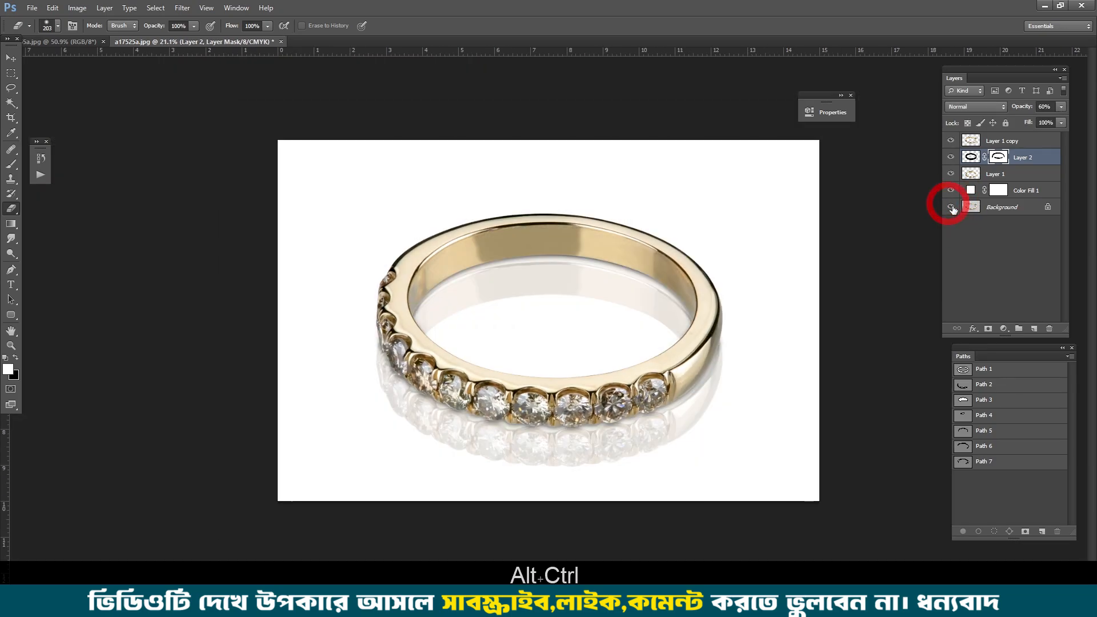
{"action": "key", "text": "p"}
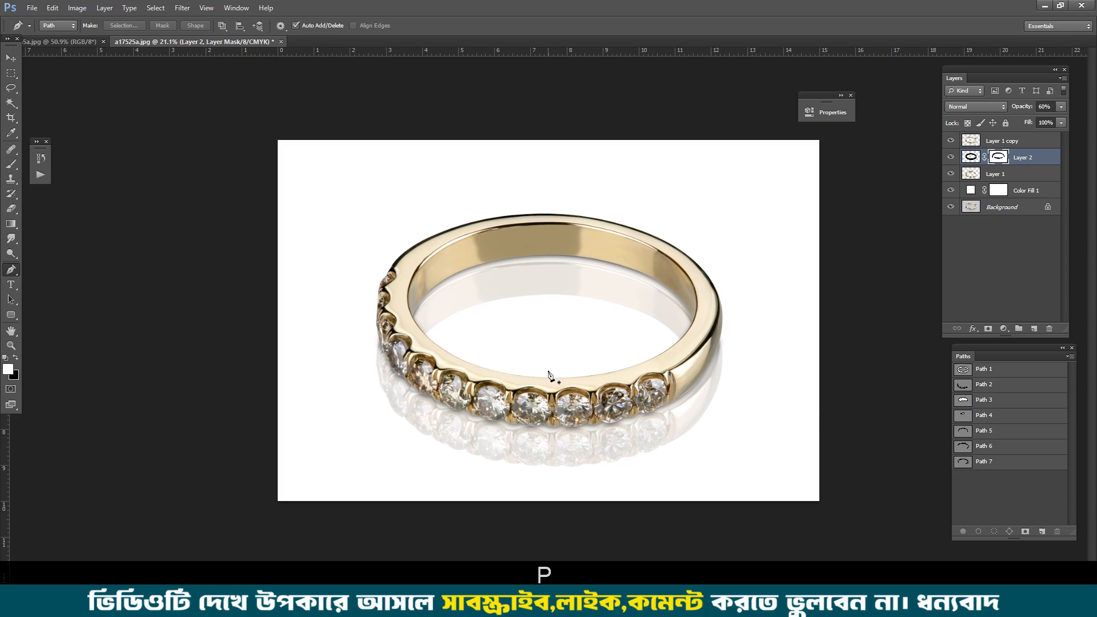
{"action": "key", "text": "l"}
{"action": "key", "text": "ctrl+0"}
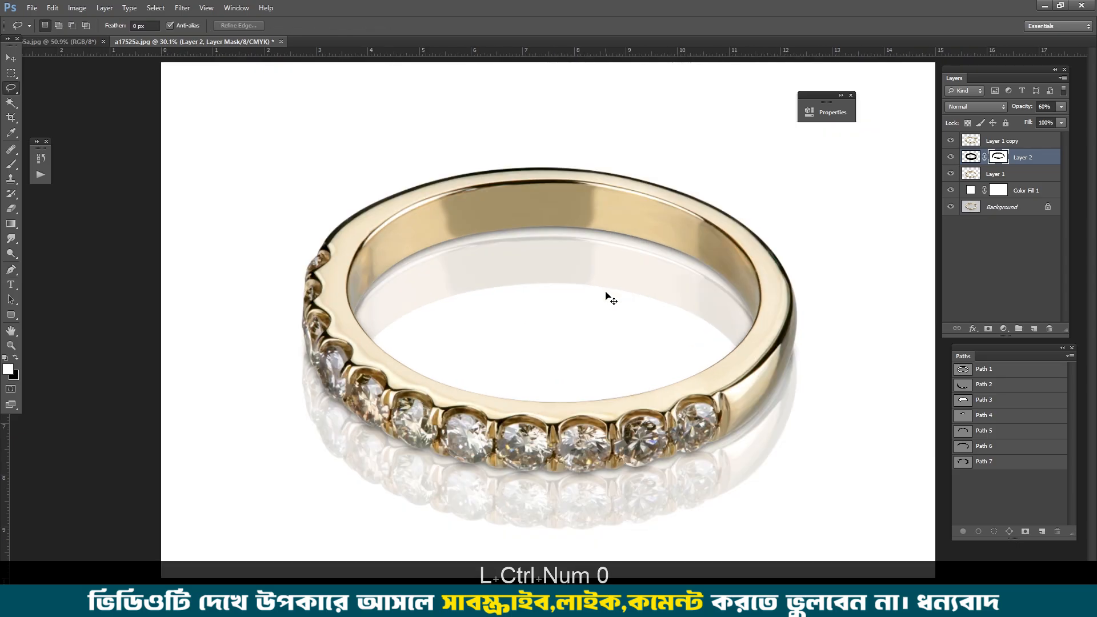
{"action": "key", "text": "ctrl+Tab"}
{"action": "key", "text": "ctrl+0"}
{"action": "key", "text": "ctrl+d"}
{"action": "key", "text": "ctrl"}
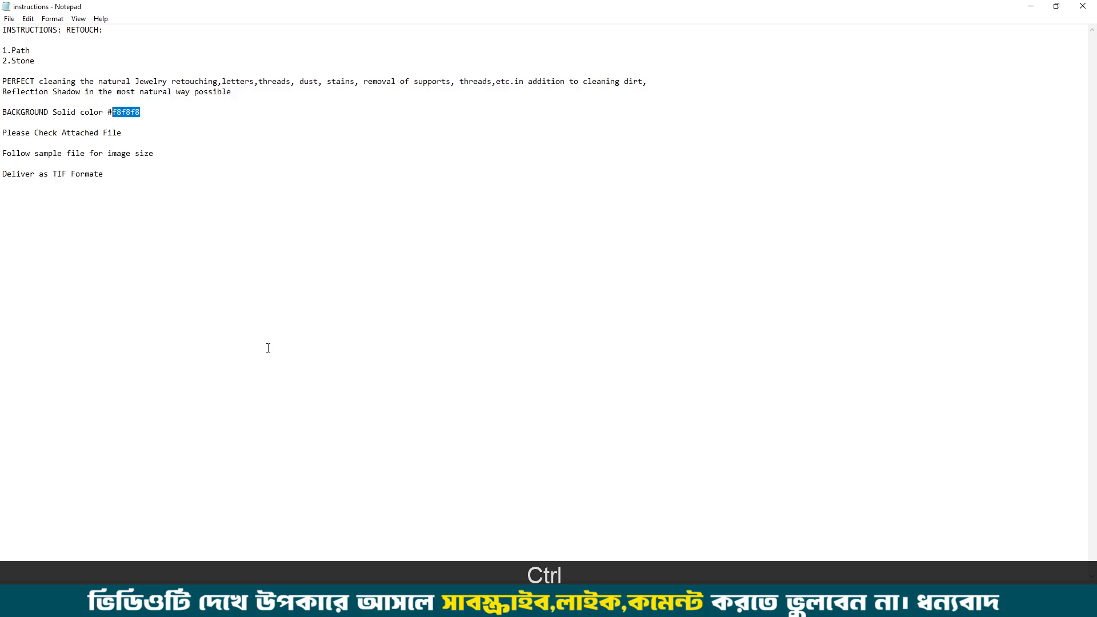
Step: Copy the background colour code f8f8f8 from the instructions in Notepad
{"action": "left_click", "coordinate": [189, 220]}
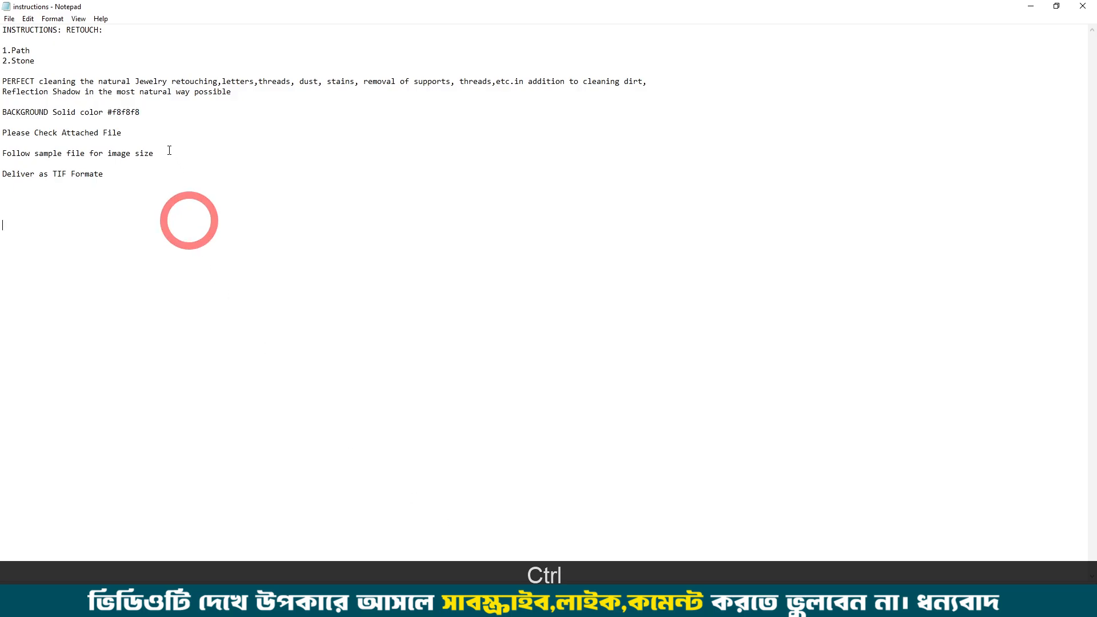
{"action": "left_click_drag", "start_coordinate": [152, 112], "coordinate": [112, 112]}
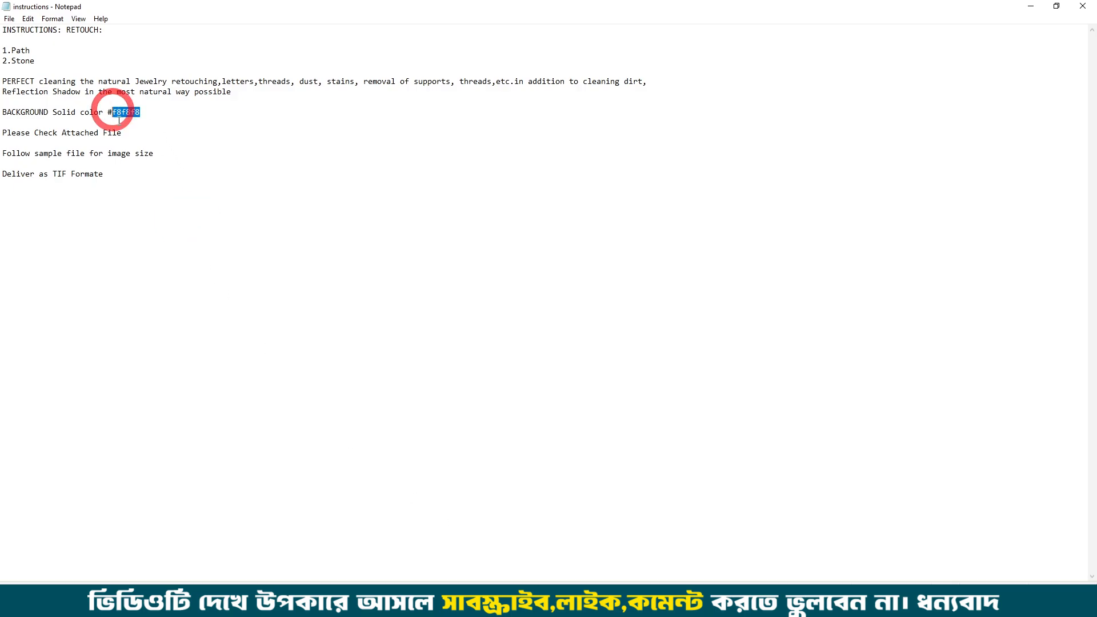
{"action": "key", "text": "ctrl+c"}
{"action": "key", "text": "ctrl+c"}
{"action": "key", "text": "ctrl+c"}
{"action": "key", "text": "ctrl+c"}
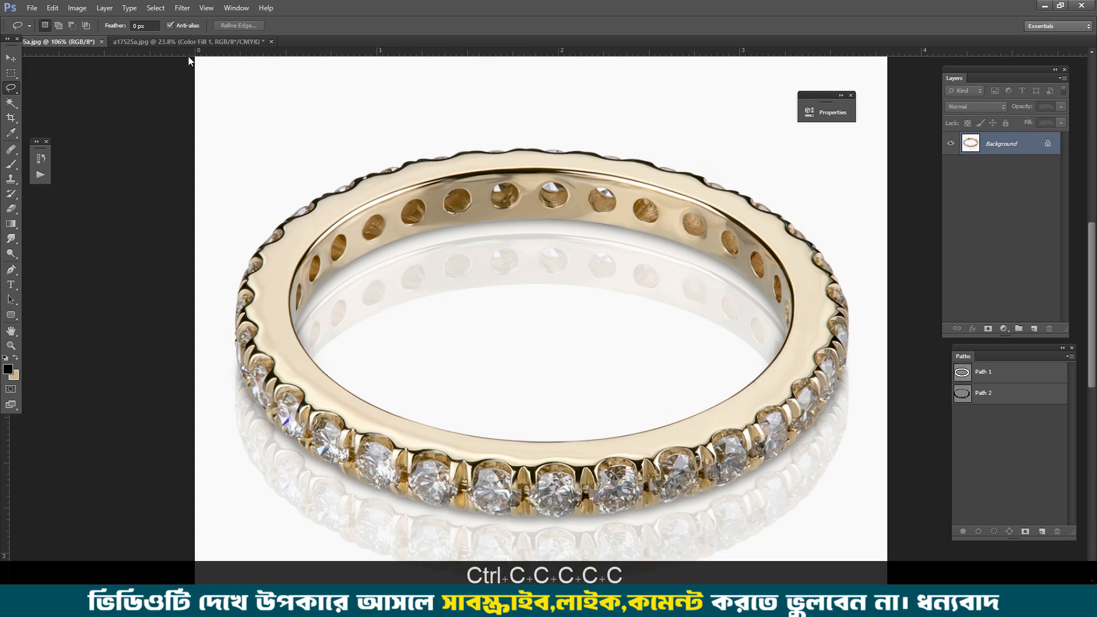
Step: Return to a17525a.jpg in Photoshop and set the Color Fill 1 layer's colour to f8f8f8
{"action": "left_click", "coordinate": [183, 41]}
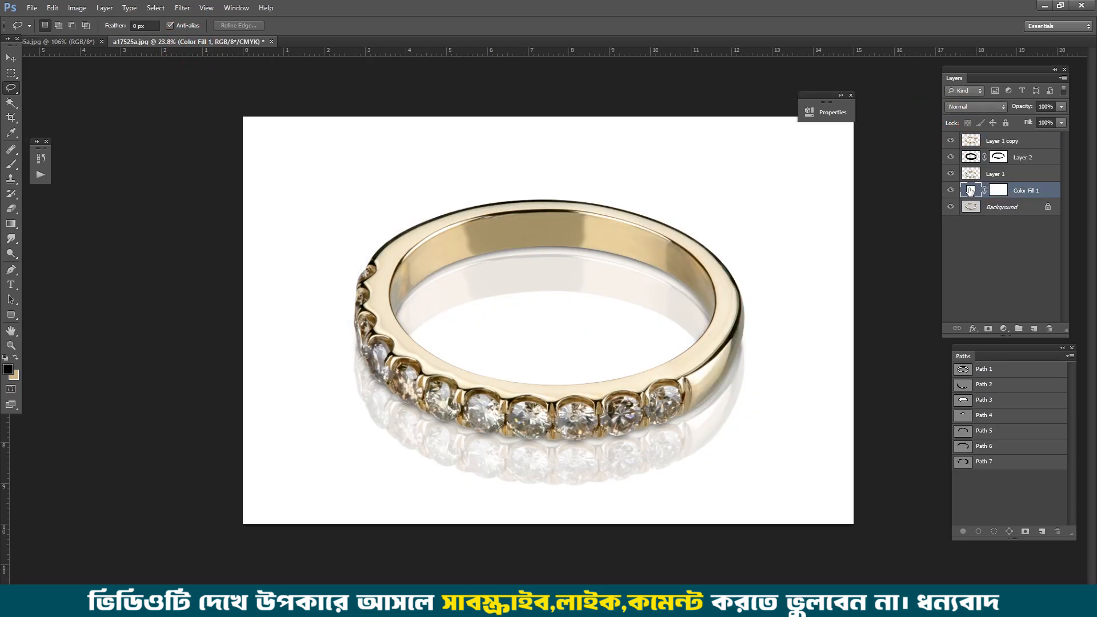
{"action": "double_click", "coordinate": [969, 189]}
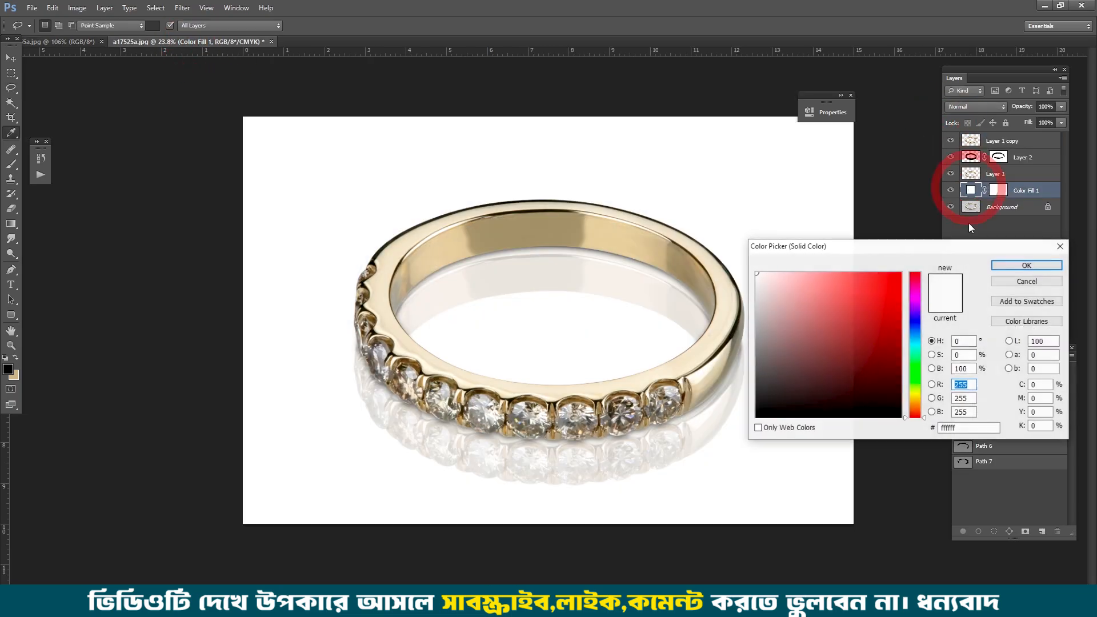
{"action": "double_click", "coordinate": [941, 427]}
{"action": "key", "text": "ctrl+v"}
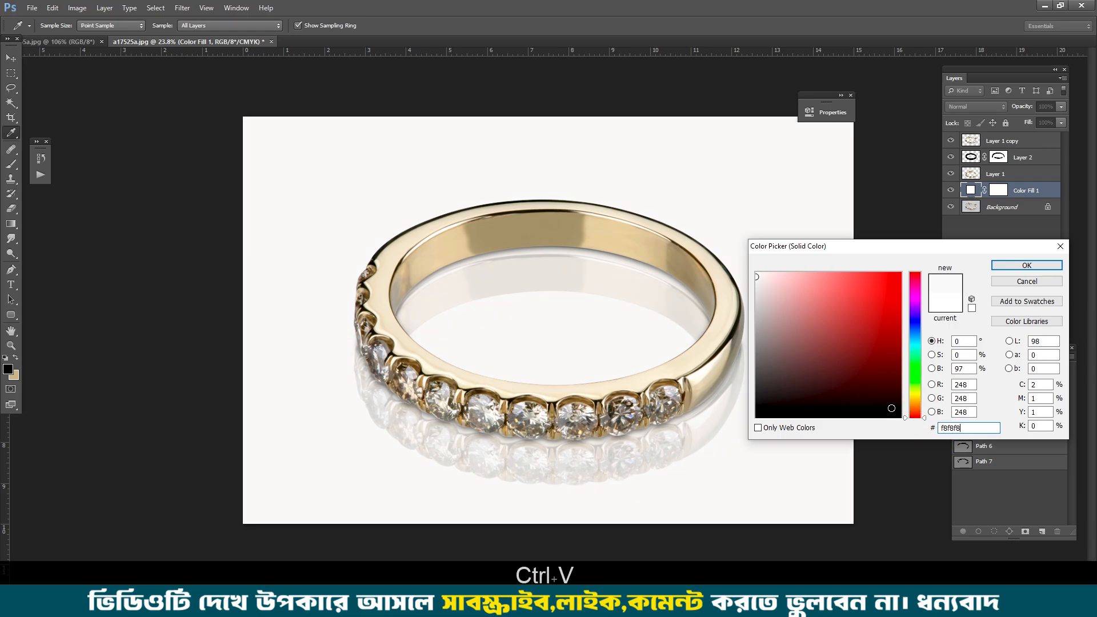
{"action": "left_click", "coordinate": [1026, 266]}
Step: Compare the retouched ring with the raw photo by showing only the Background layer and restoring the others
{"action": "left_click", "coordinate": [567, 165], "text": "ctrl"}
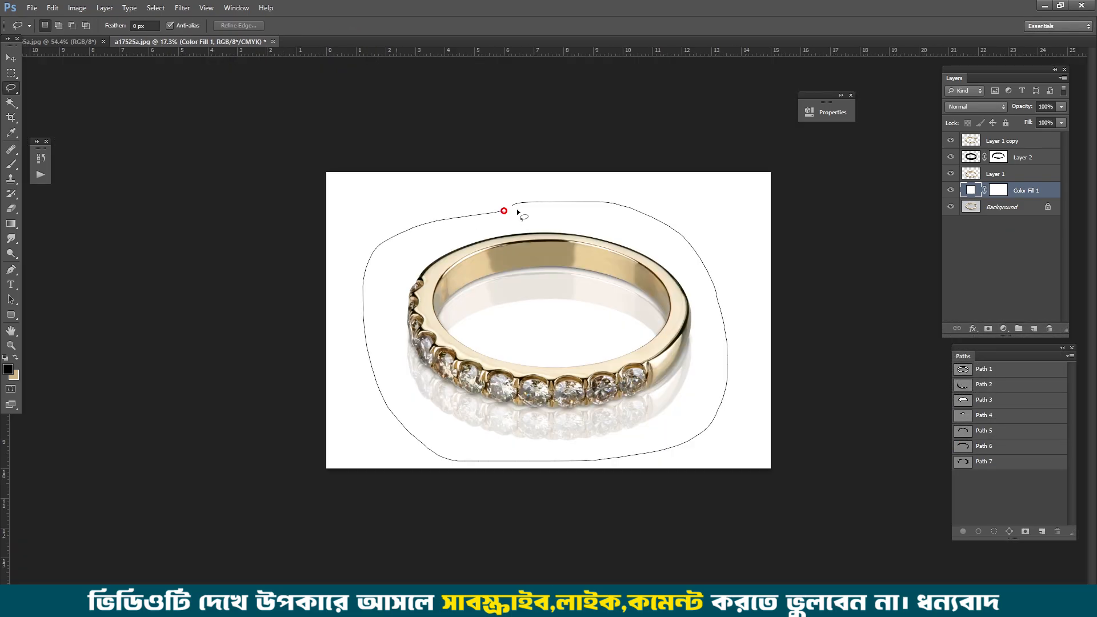
{"action": "left_click_drag", "start_coordinate": [517, 212], "coordinate": [516, 213]}
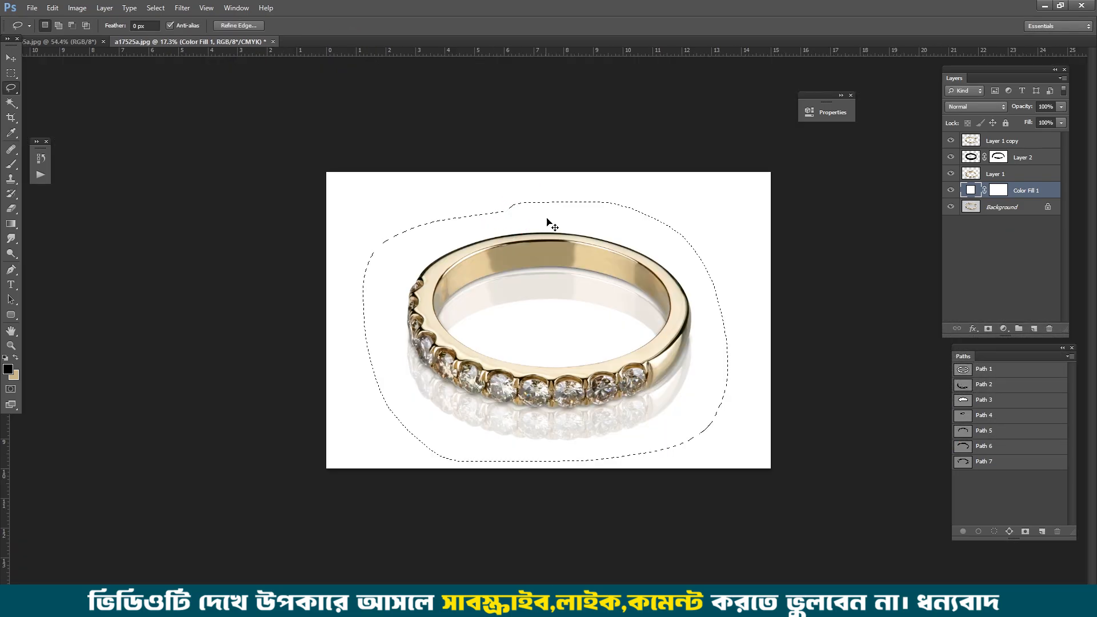
{"action": "key", "text": "ctrl+d"}
{"action": "left_click", "coordinate": [592, 290], "text": "ctrl"}
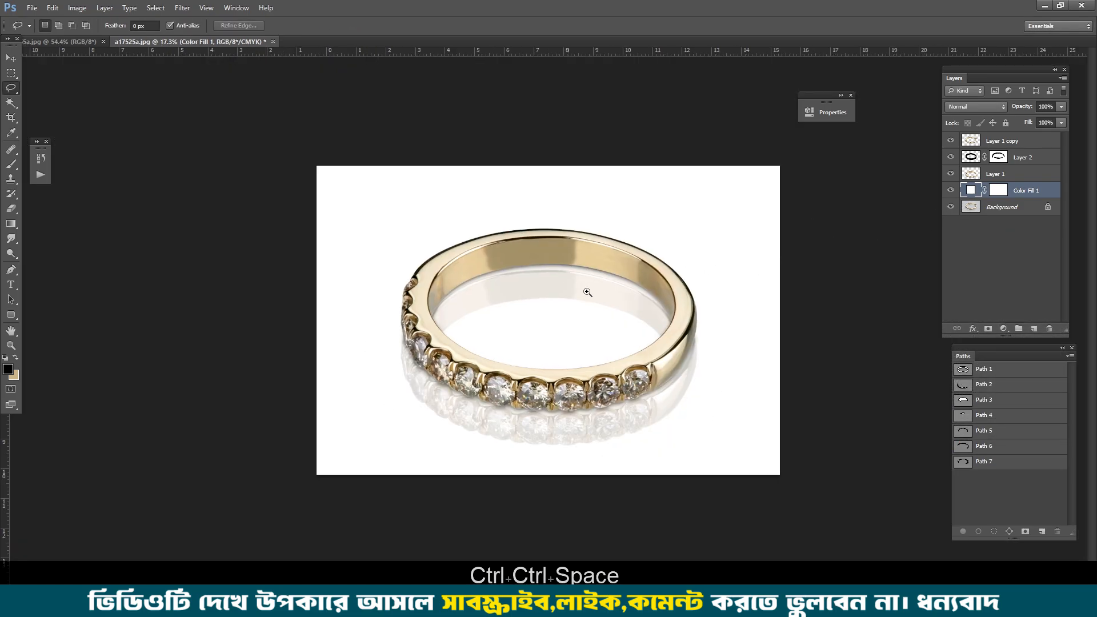
{"action": "left_click", "coordinate": [950, 206], "text": "alt"}
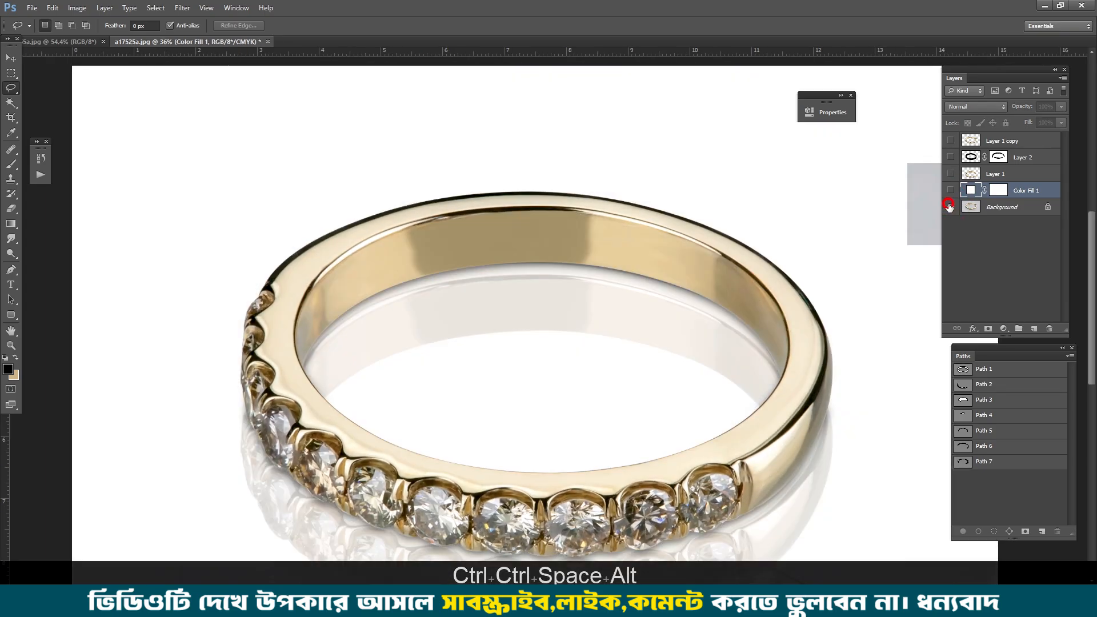
{"action": "left_click", "coordinate": [949, 207], "text": "alt"}
{"action": "left_click", "coordinate": [949, 207], "text": "alt"}
{"action": "left_click", "coordinate": [949, 207], "text": "alt"}
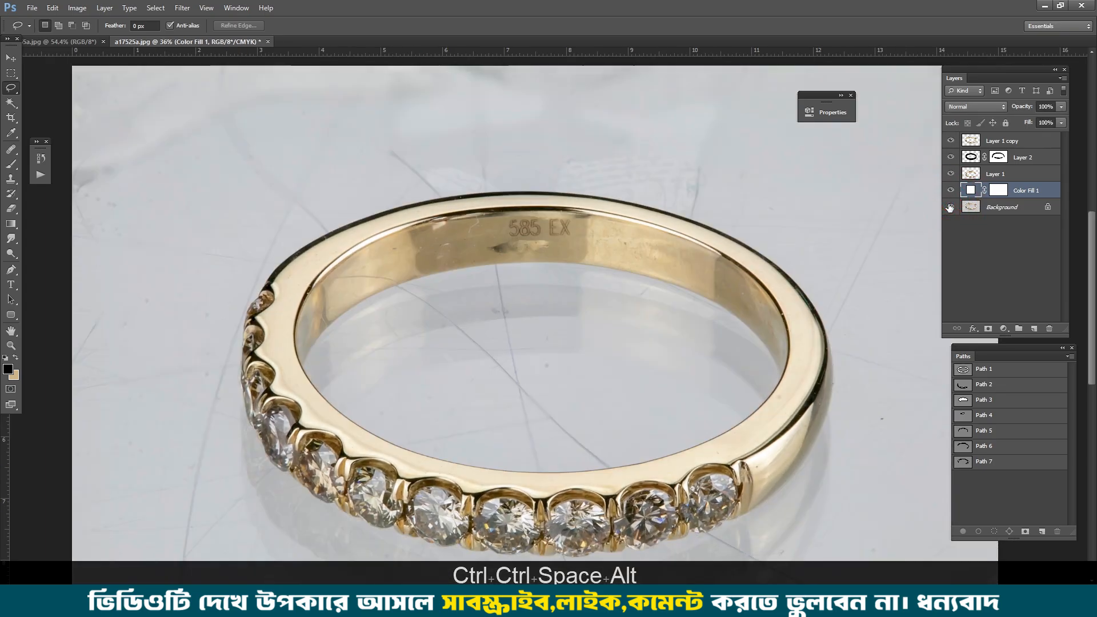
{"action": "left_click", "coordinate": [949, 207], "text": "alt"}
{"action": "scroll", "coordinate": [734, 208], "scroll_direction": "down", "scroll_amount": 3}
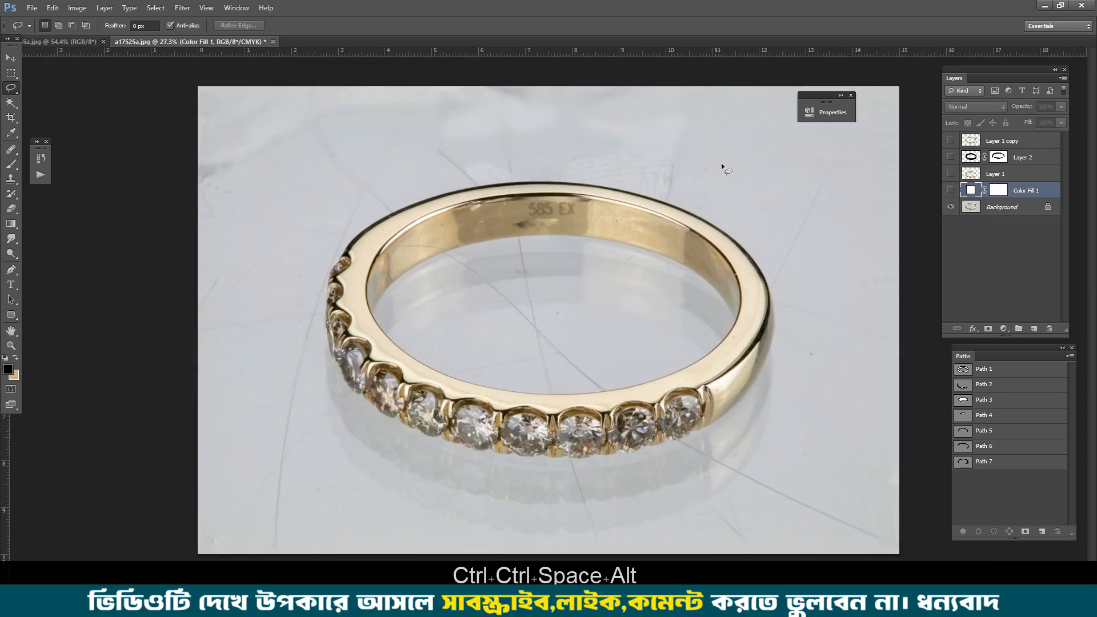
Step: Examine the raw photo's scratches and inner-band engraving, and the cleaned ring, clearing each loose selection around them
{"action": "mouse_move", "coordinate": [716, 162]}
{"action": "left_mouse_down"}
{"action": "mouse_move", "coordinate": [734, 474]}
{"action": "mouse_move", "coordinate": [292, 317]}
{"action": "mouse_move", "coordinate": [538, 159]}
{"action": "mouse_move", "coordinate": [634, 183]}
{"action": "left_mouse_up"}
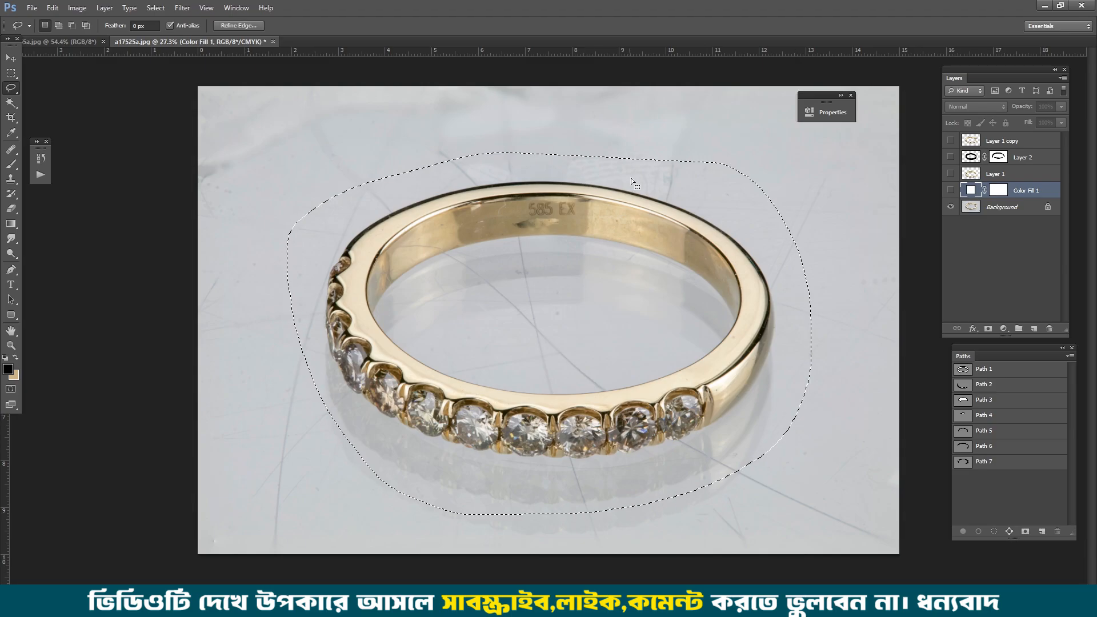
{"action": "key", "text": "ctrl+d"}
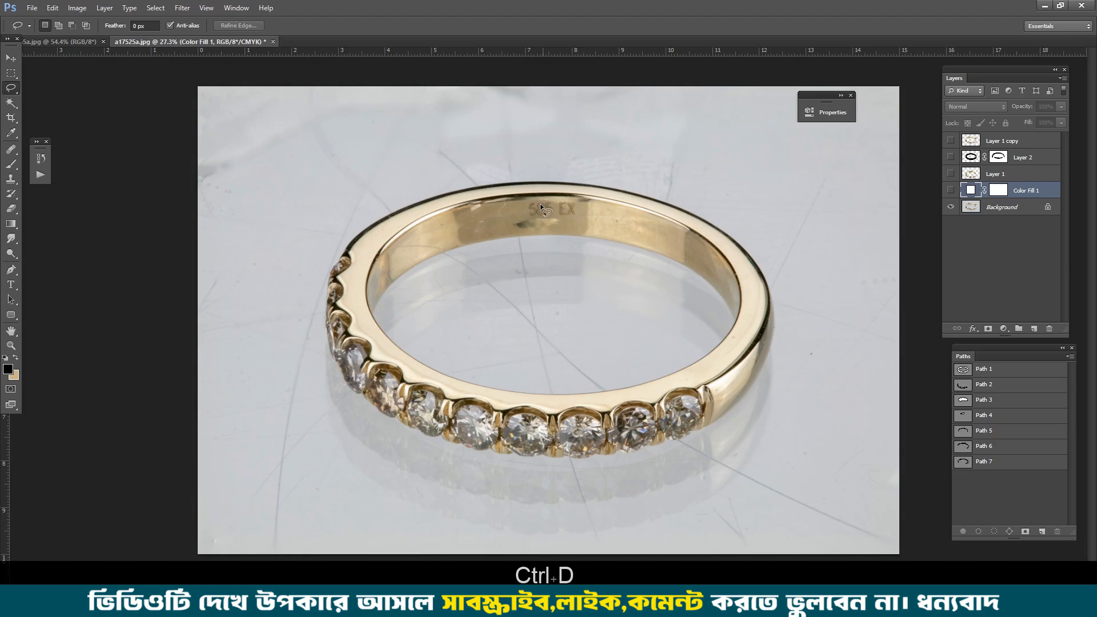
{"action": "mouse_move", "coordinate": [841, 189]}
{"action": "left_mouse_down"}
{"action": "mouse_move", "coordinate": [409, 514]}
{"action": "mouse_move", "coordinate": [328, 183]}
{"action": "left_mouse_up"}
{"action": "left_click_drag", "start_coordinate": [446, 195], "coordinate": [486, 228]}
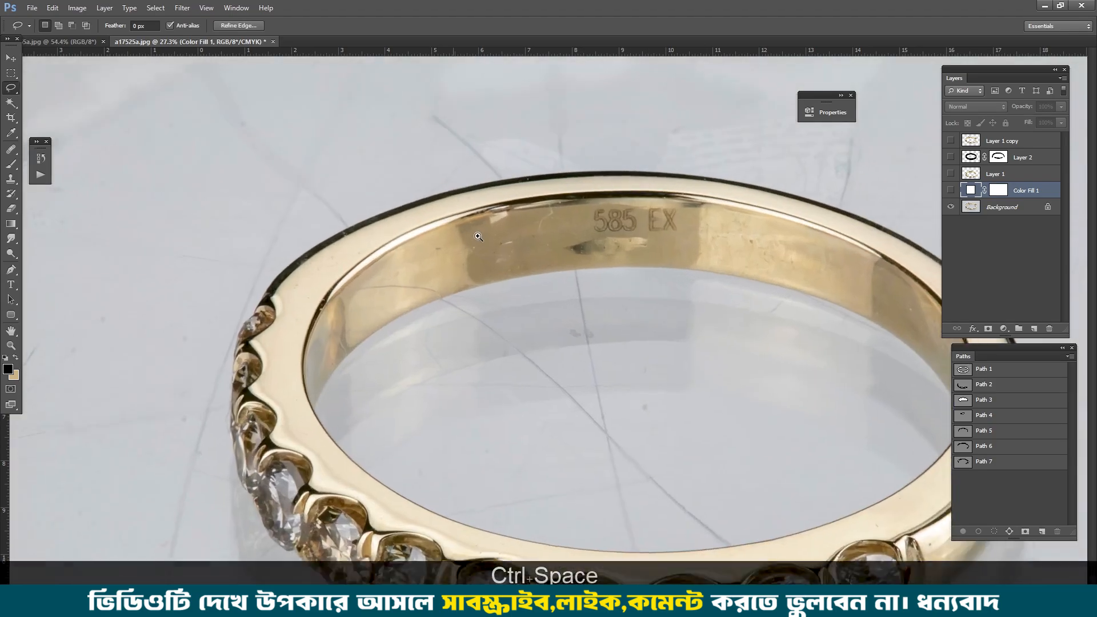
{"action": "key", "text": "ctrl+d"}
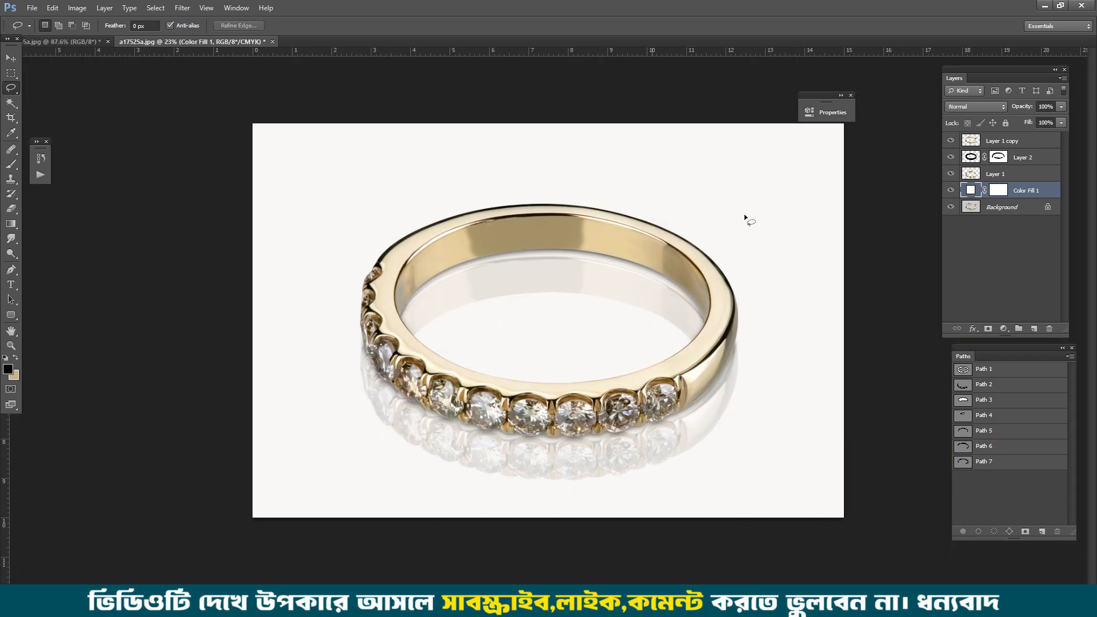
{"action": "left_click_drag", "start_coordinate": [561, 155], "coordinate": [686, 475]}
{"action": "mouse_move", "coordinate": [262, 411]}
{"action": "left_mouse_down"}
{"action": "mouse_move", "coordinate": [319, 188]}
{"action": "mouse_move", "coordinate": [387, 154]}
{"action": "left_mouse_up"}
{"action": "key", "text": "ctrl+d"}
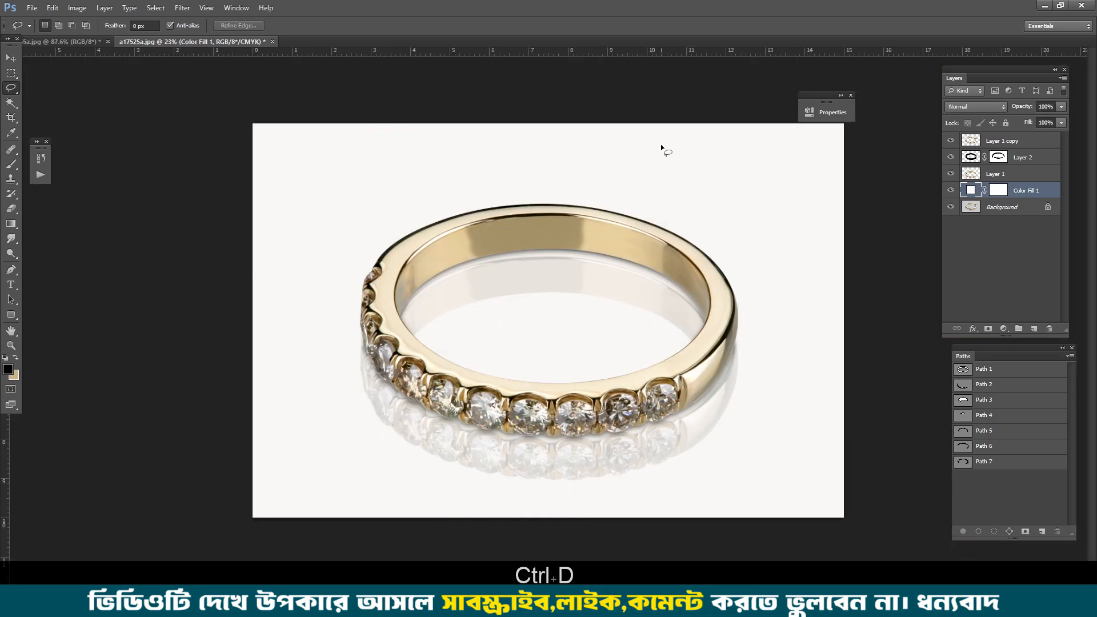
Step: Check the image size requirement in the Notepad instructions and return to the ring image in Photoshop
{"action": "left_click", "coordinate": [197, 605]}
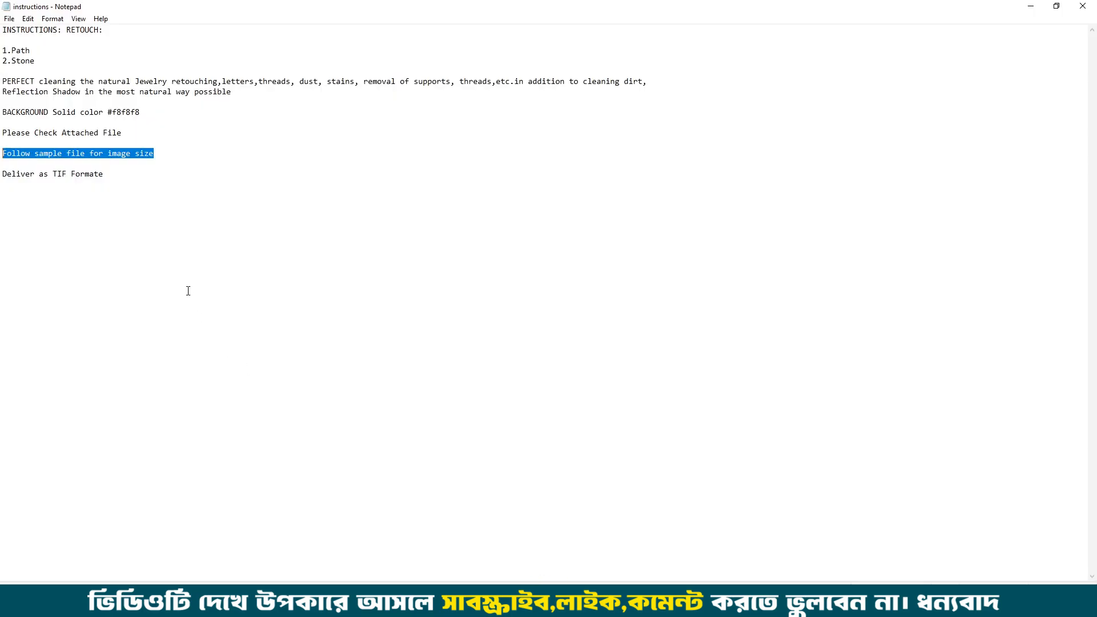
{"action": "left_click_drag", "start_coordinate": [162, 154], "coordinate": [138, 153]}
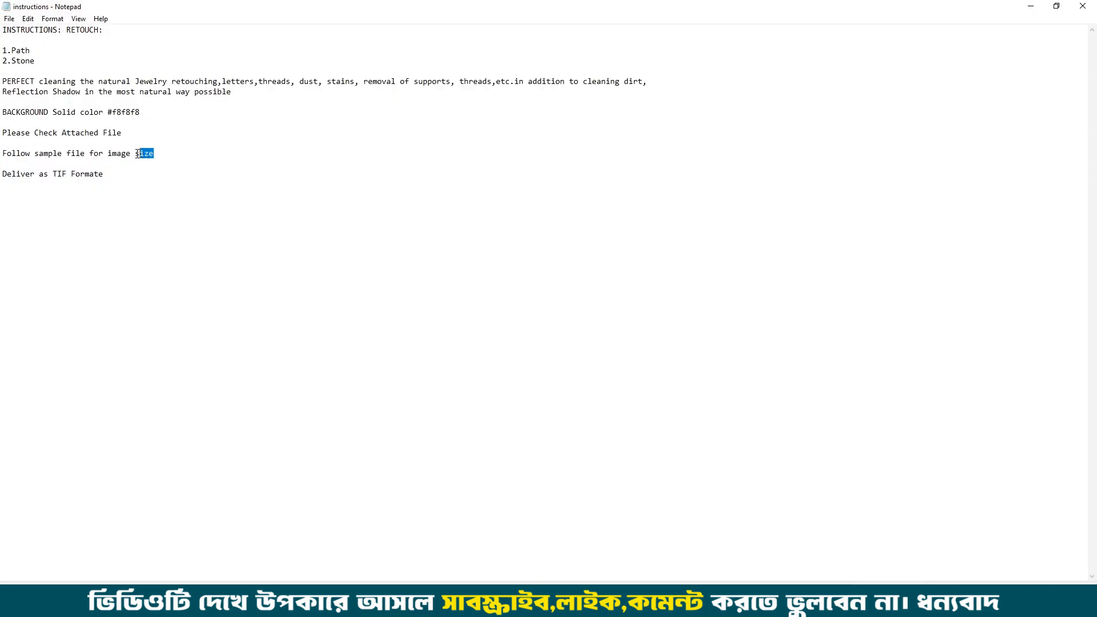
{"action": "left_click", "coordinate": [1028, 8]}
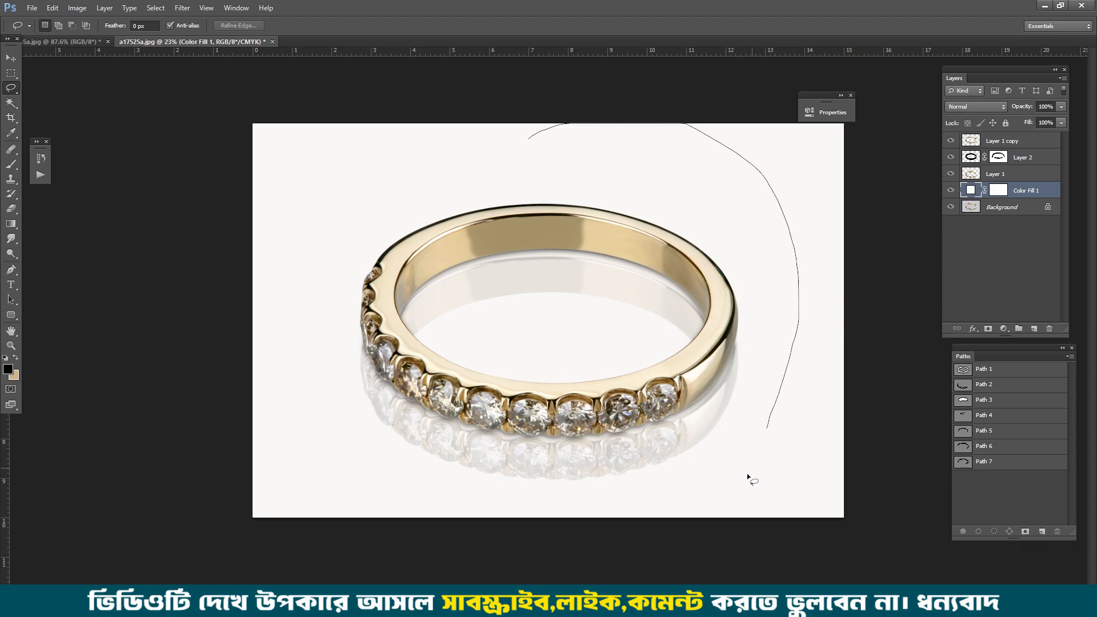
{"action": "mouse_move", "coordinate": [747, 475]}
{"action": "left_mouse_down"}
{"action": "mouse_move", "coordinate": [603, 526]}
{"action": "mouse_move", "coordinate": [354, 517]}
{"action": "left_mouse_up"}
{"action": "left_click_drag", "start_coordinate": [552, 122], "coordinate": [582, 131]}
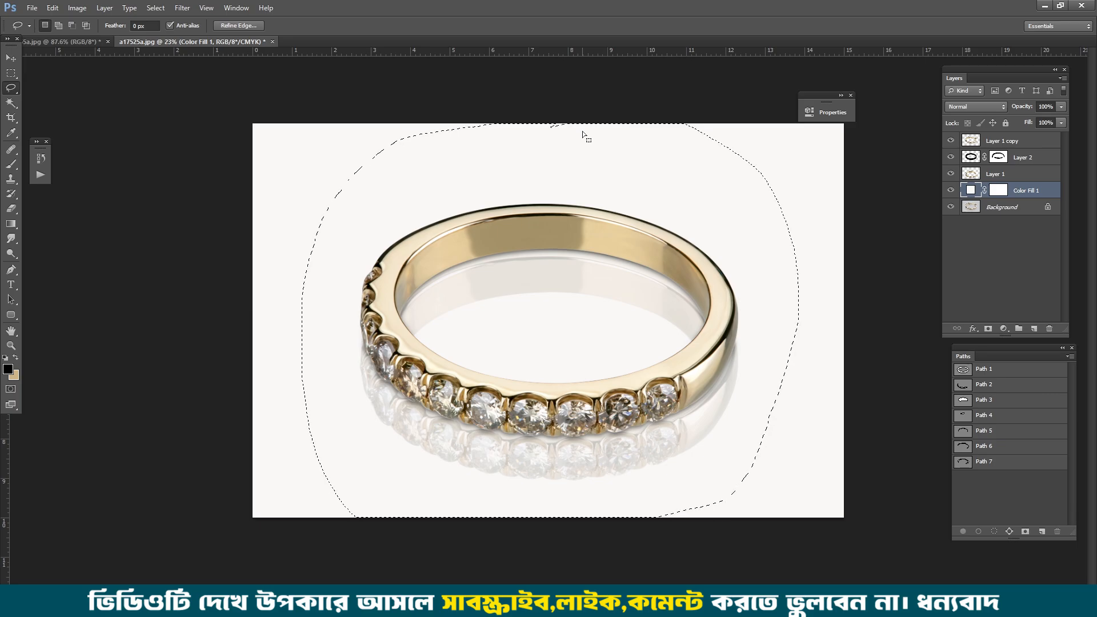
{"action": "key", "text": "ctrl+d"}
{"action": "left_click_drag", "start_coordinate": [560, 155], "coordinate": [699, 193]}
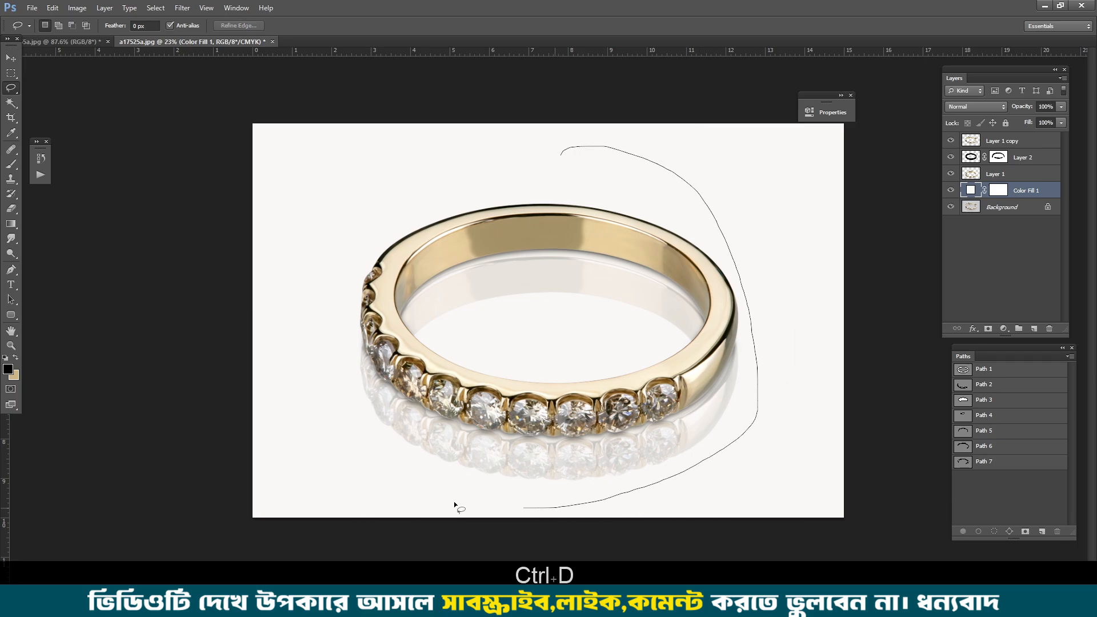
{"action": "left_click_drag", "start_coordinate": [355, 203], "coordinate": [393, 171]}
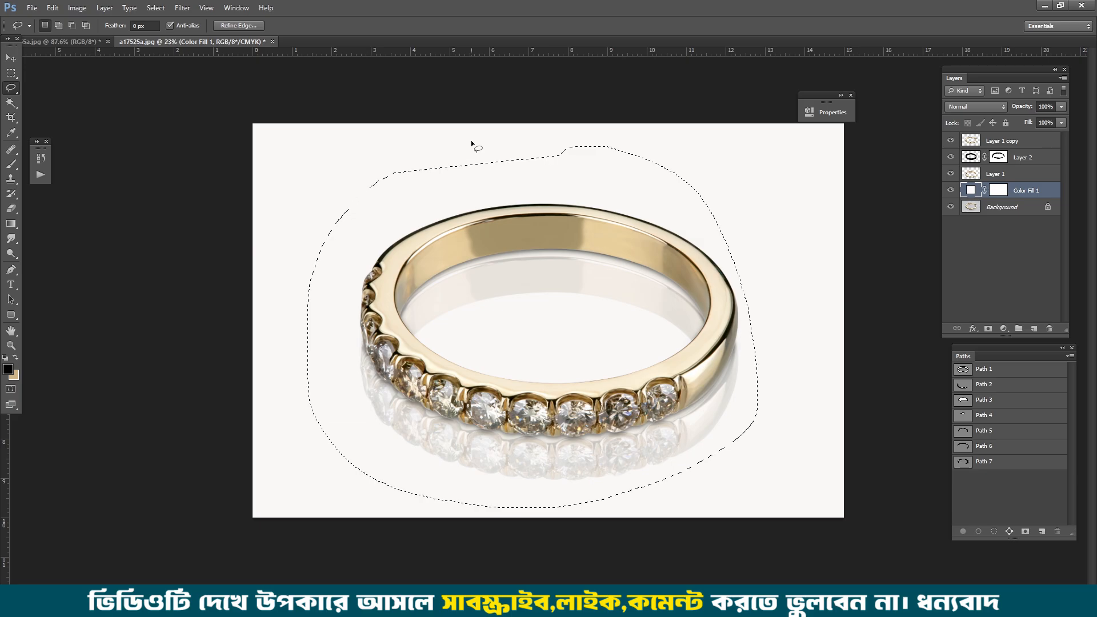